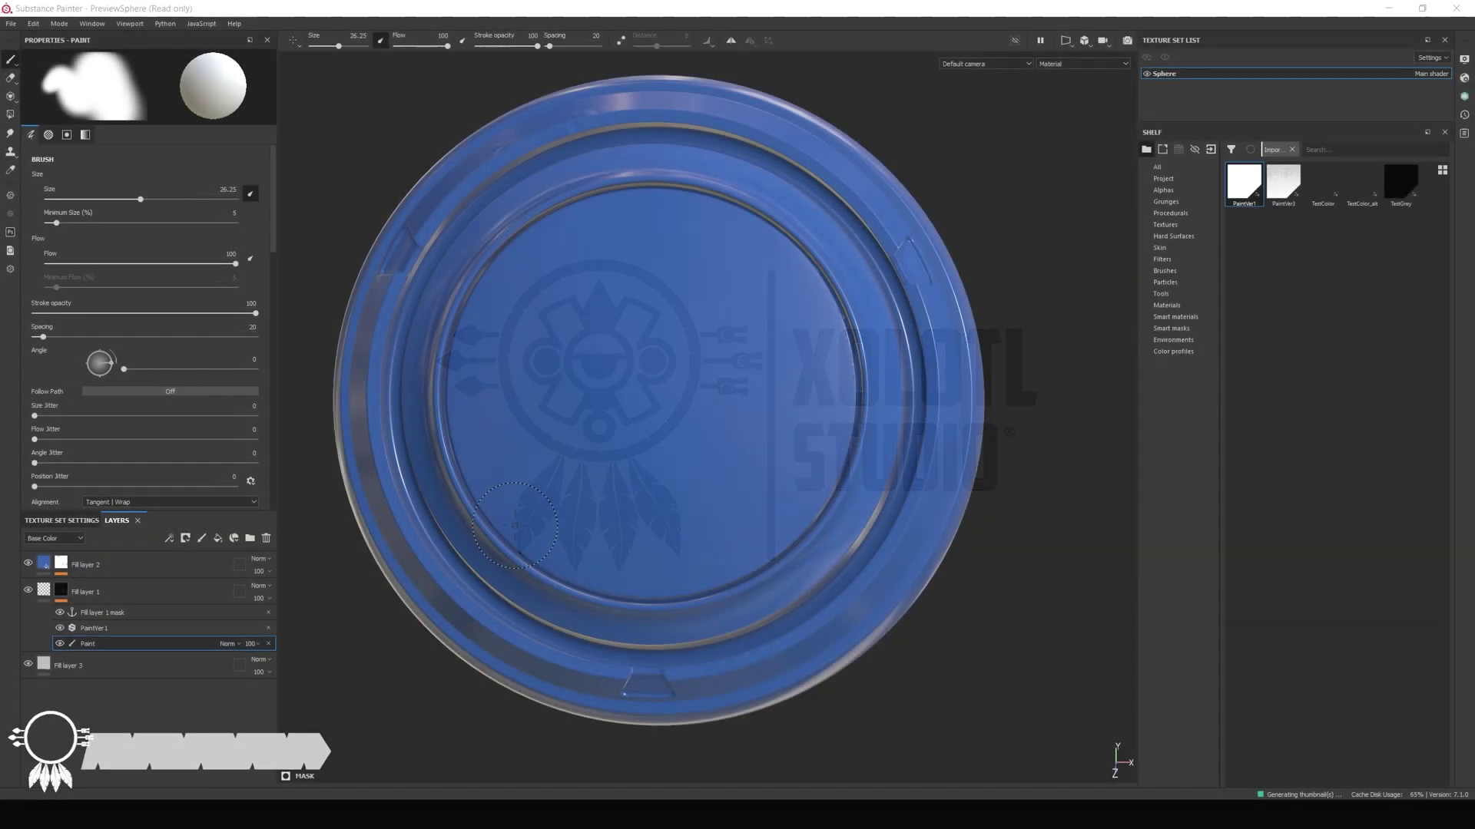
- Paint three pitted damage strokes along the sphere's left, bottom and top inner rim
{"action": "left_click_drag", "start_coordinate": [519, 574], "coordinate": [569, 530], "text": "alt"}
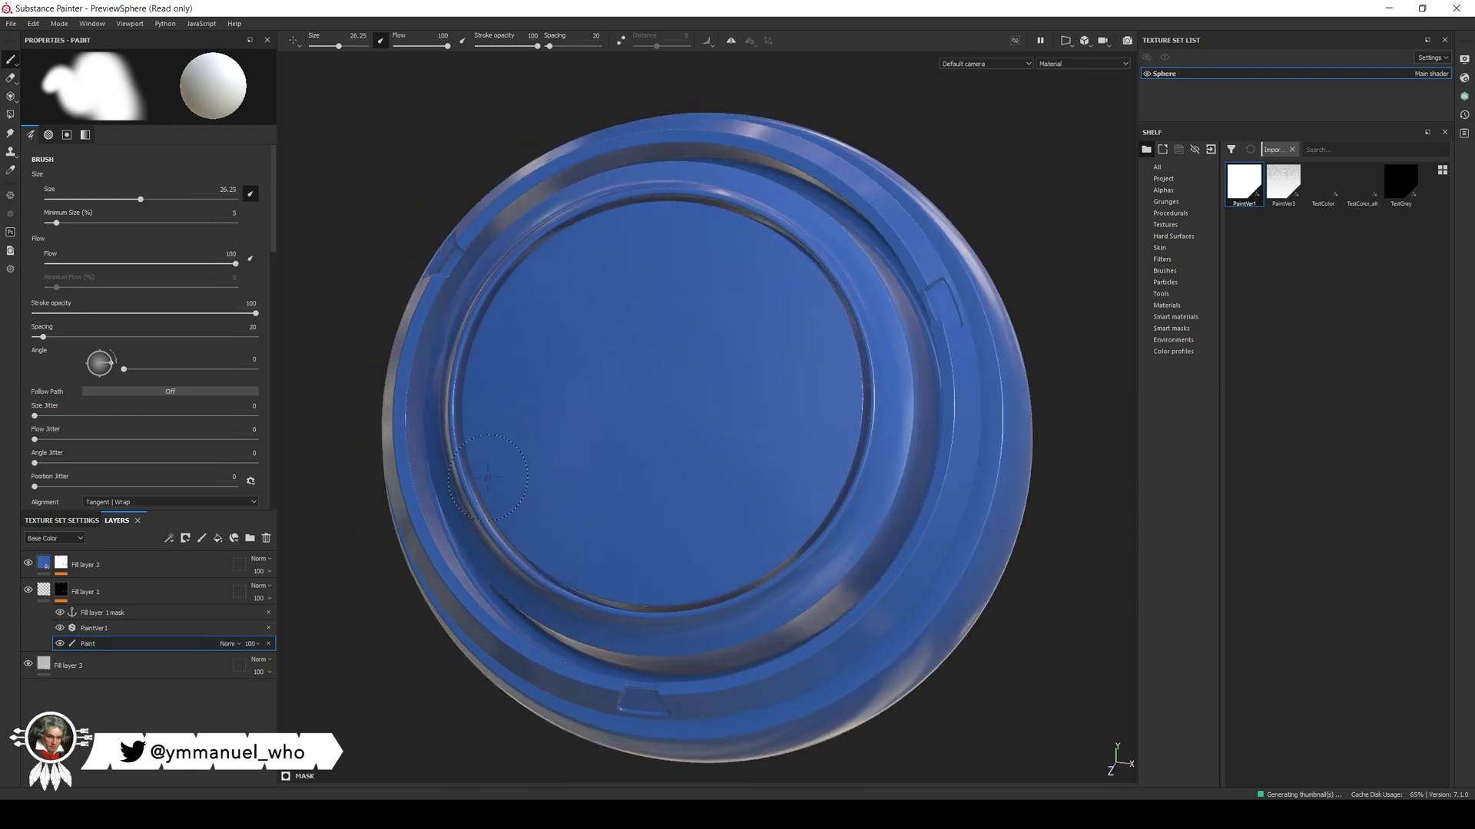
{"action": "mouse_move", "coordinate": [500, 396]}
{"action": "left_mouse_down"}
{"action": "mouse_move", "coordinate": [484, 503]}
{"action": "mouse_move", "coordinate": [629, 573]}
{"action": "mouse_move", "coordinate": [741, 576]}
{"action": "left_mouse_up"}
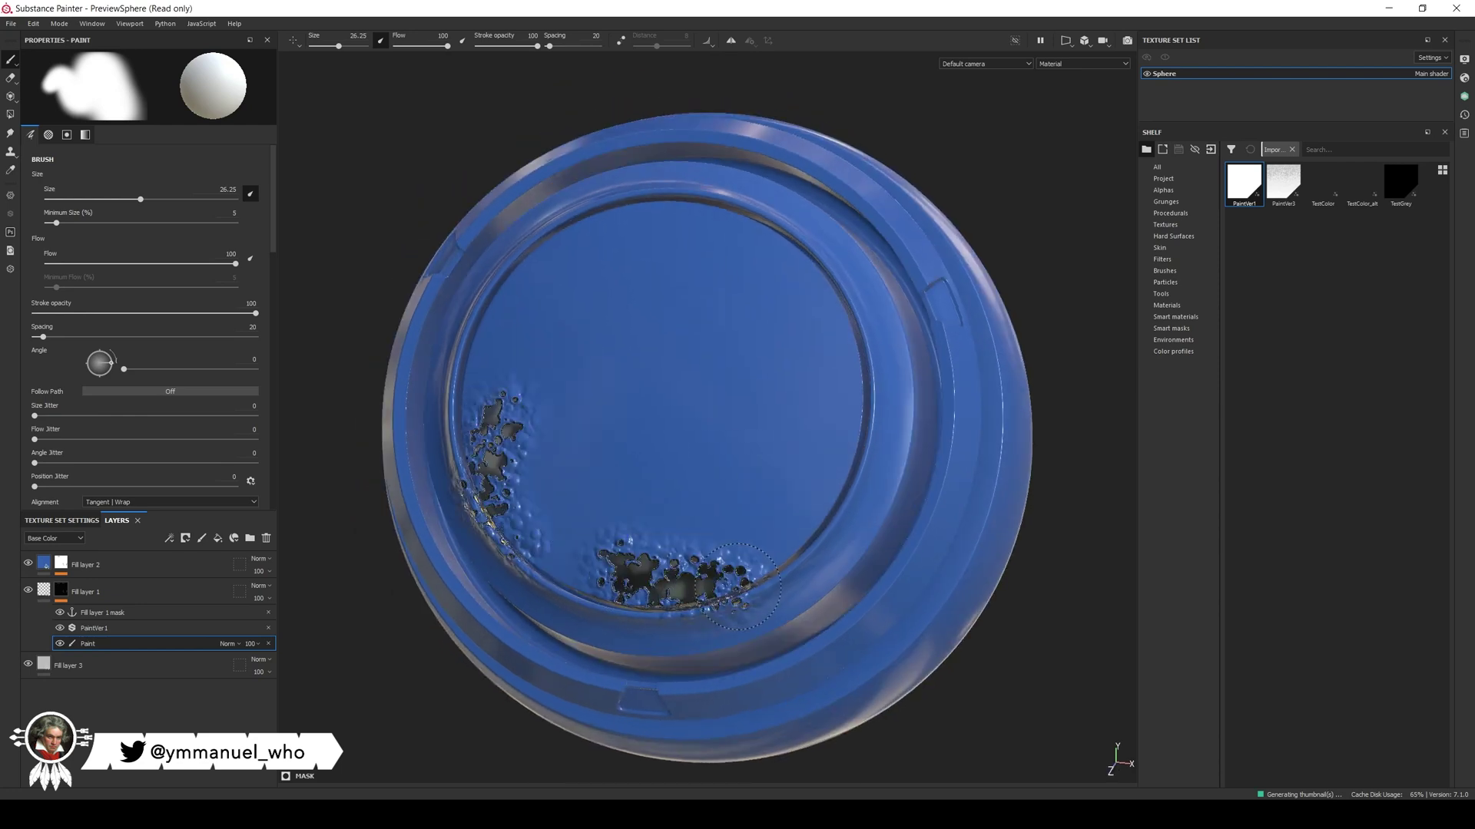
{"action": "left_click", "coordinate": [582, 251]}
{"action": "mouse_move", "coordinate": [581, 251]}
{"action": "left_mouse_down"}
{"action": "mouse_move", "coordinate": [681, 231]}
{"action": "mouse_move", "coordinate": [771, 269]}
{"action": "left_mouse_up"}
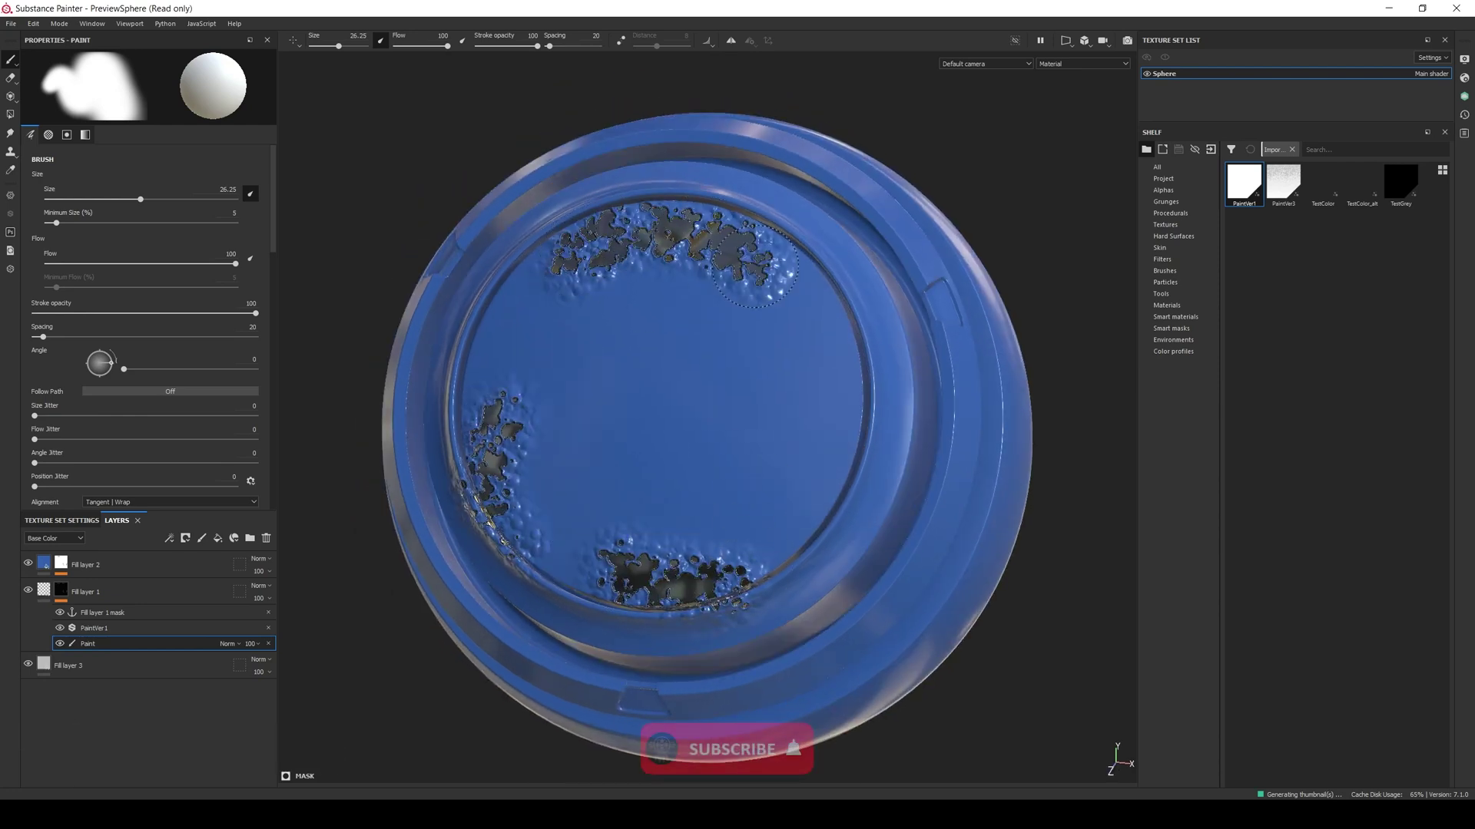
{"action": "scroll", "coordinate": [131, 384], "scroll_direction": "down", "scroll_amount": 10}
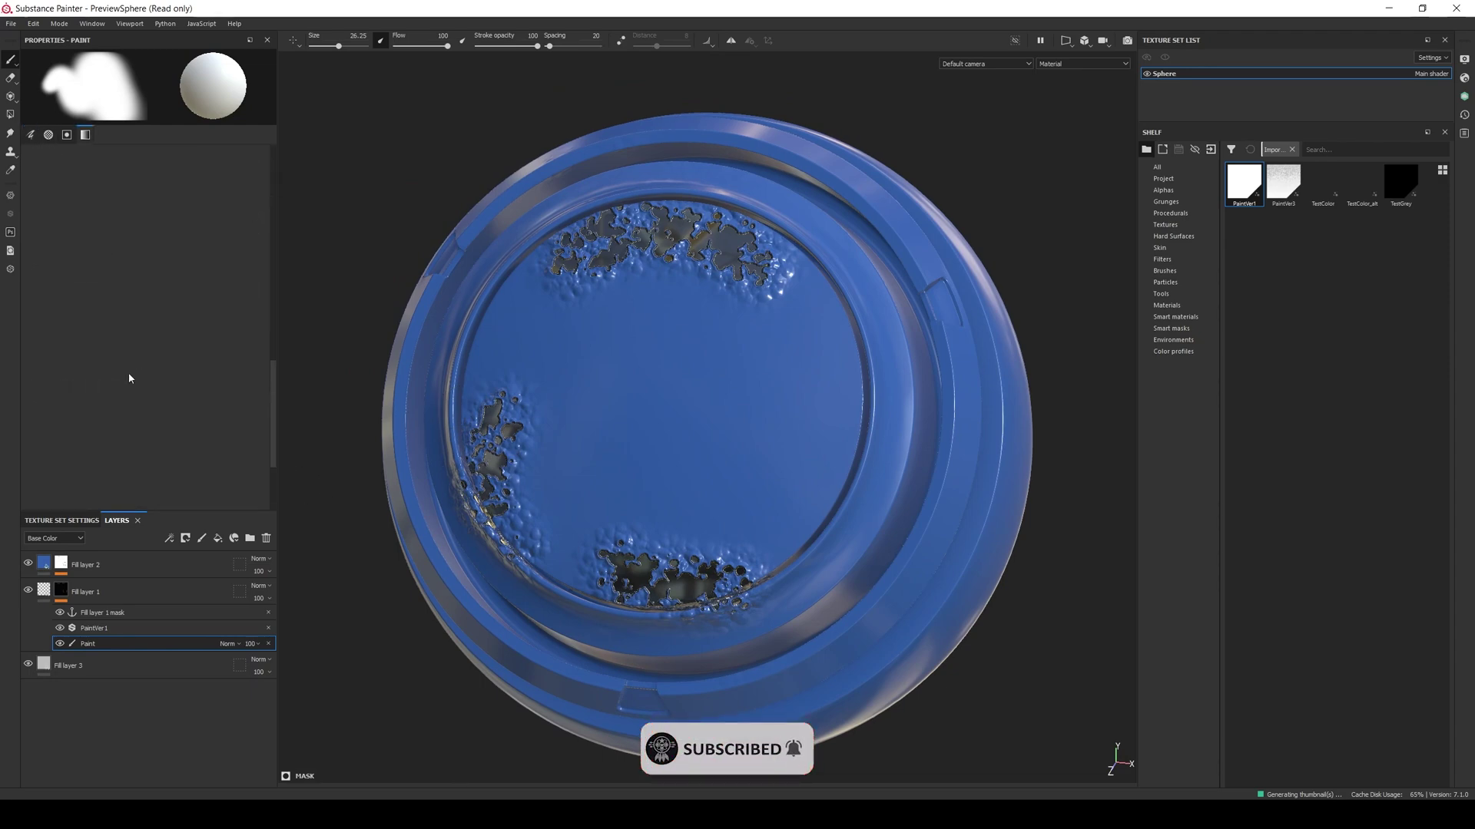
- Darken the brush's grayscale value, then scroll through the Patreon tiers and Gumroad products
{"action": "left_click_drag", "start_coordinate": [253, 384], "coordinate": [211, 386]}
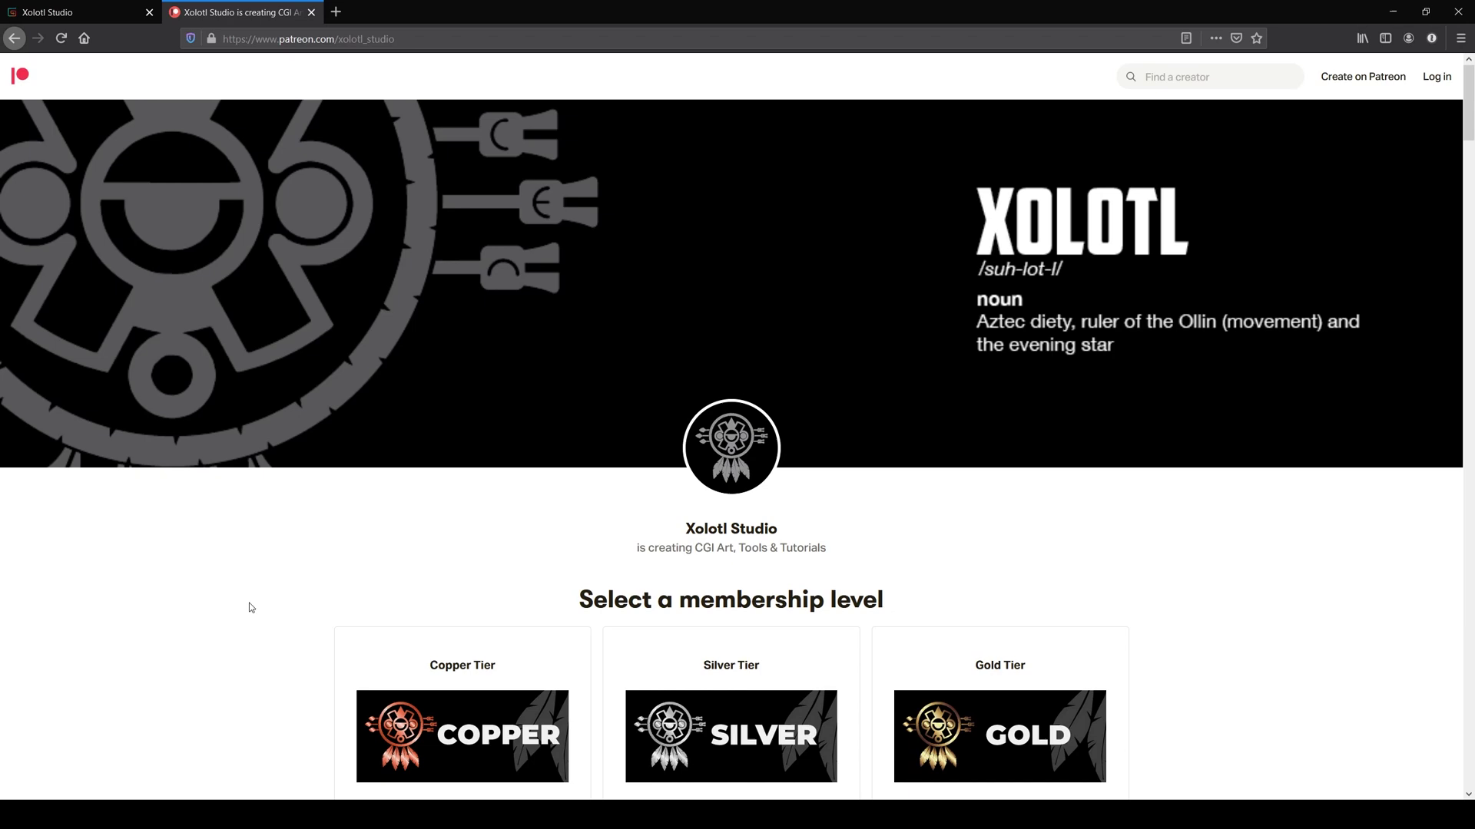
{"action": "scroll", "coordinate": [250, 607], "scroll_direction": "down", "scroll_amount": 5}
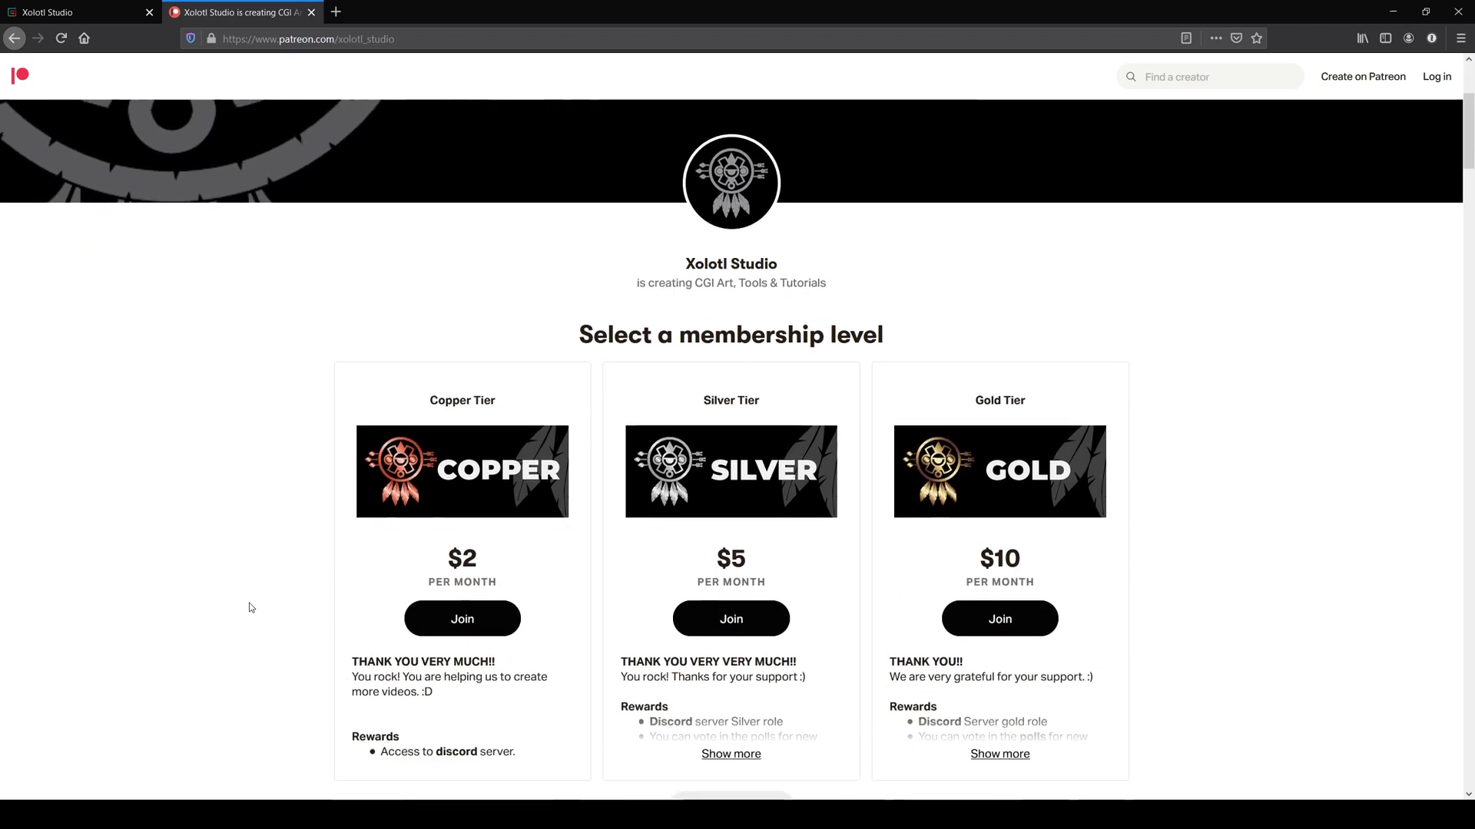
{"action": "scroll", "coordinate": [214, 442], "scroll_direction": "down", "scroll_amount": 3}
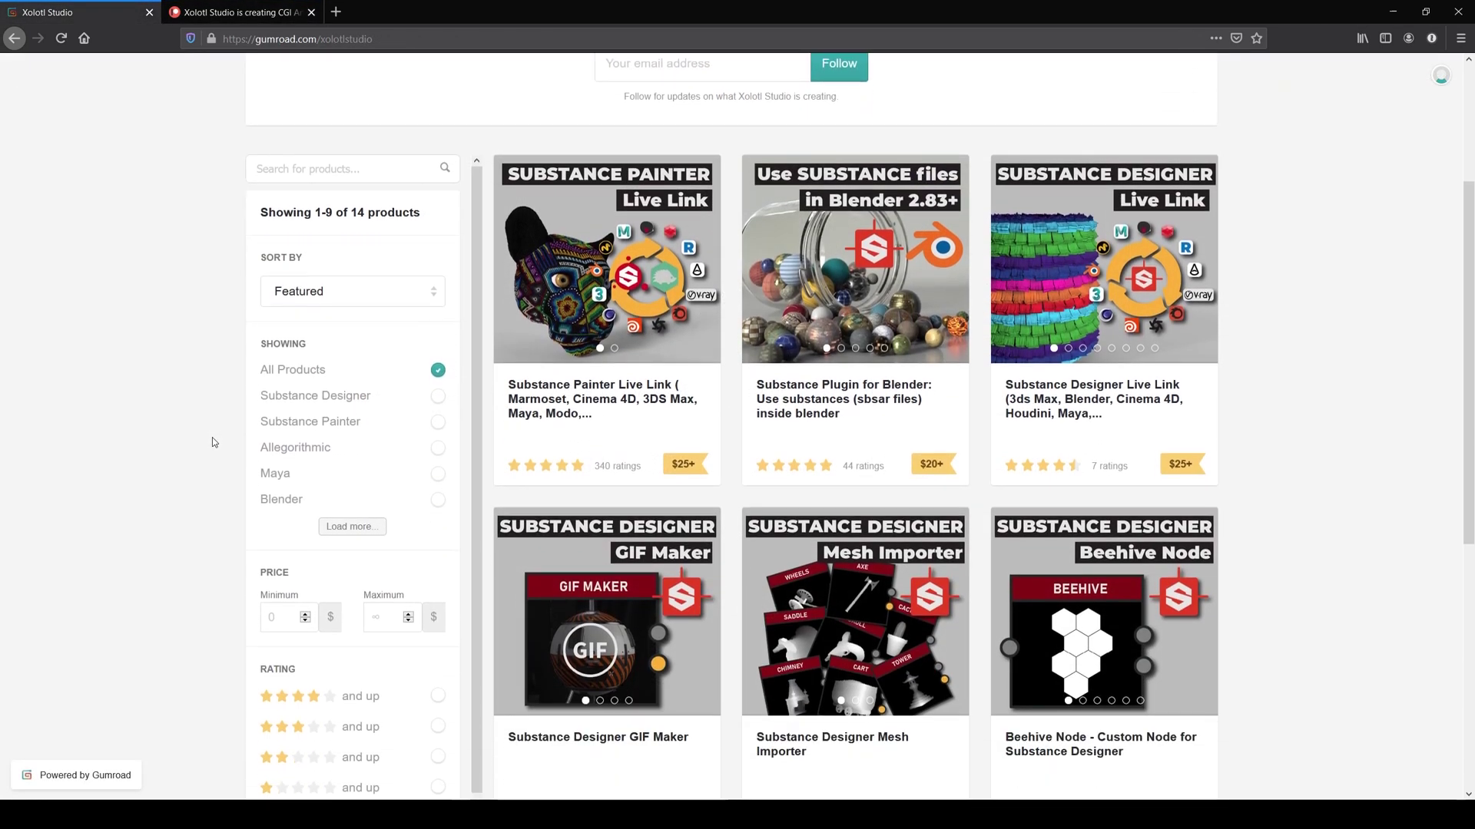
{"action": "scroll", "coordinate": [213, 443], "scroll_direction": "down", "scroll_amount": 1}
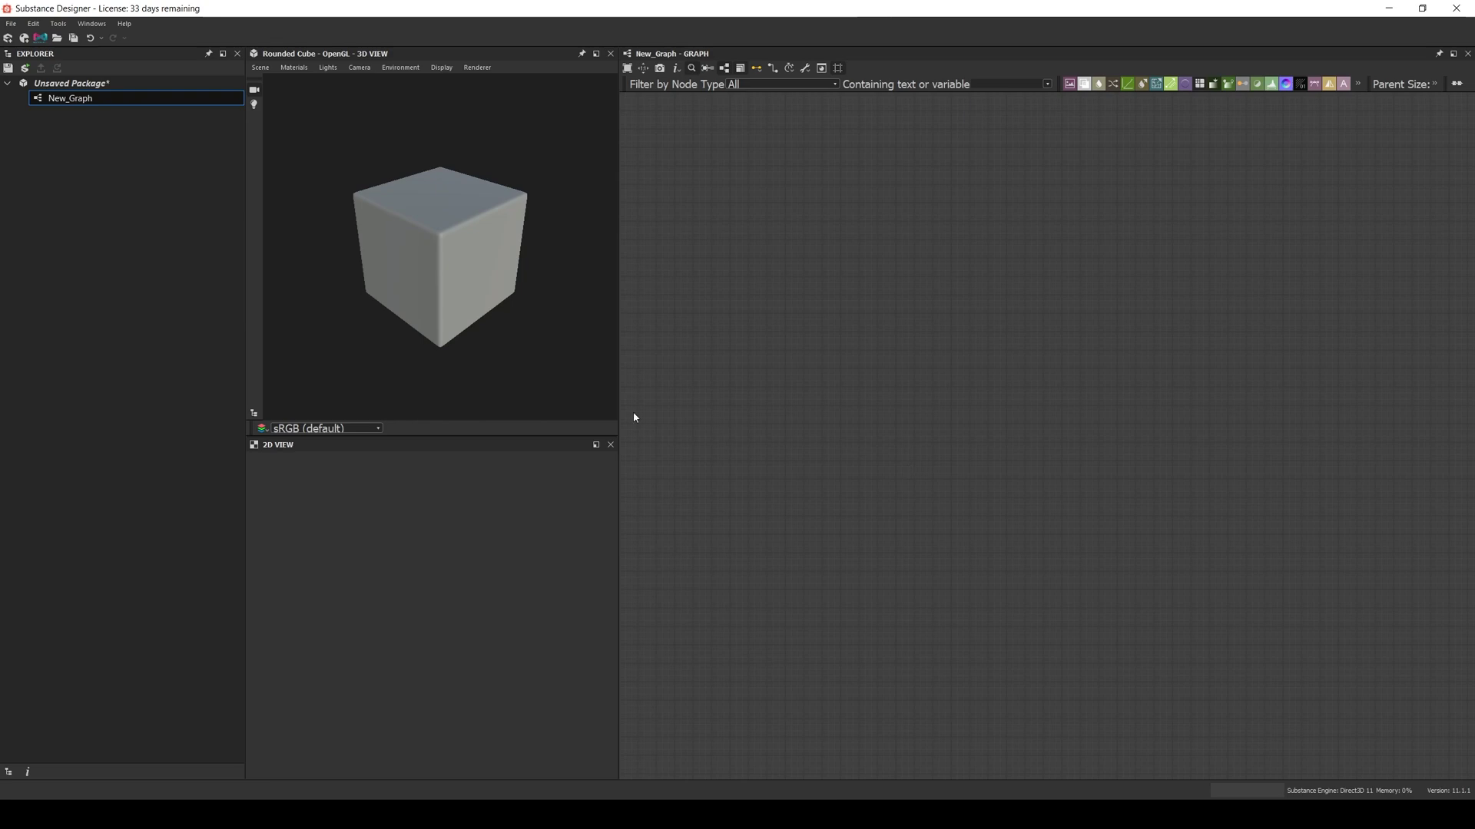
- Add an Input Grayscale node from node search and move it further into the graph
{"action": "key", "text": "space"}
{"action": "type", "text": "input"}
{"action": "key", "text": "Down"}
{"action": "key", "text": "Return"}
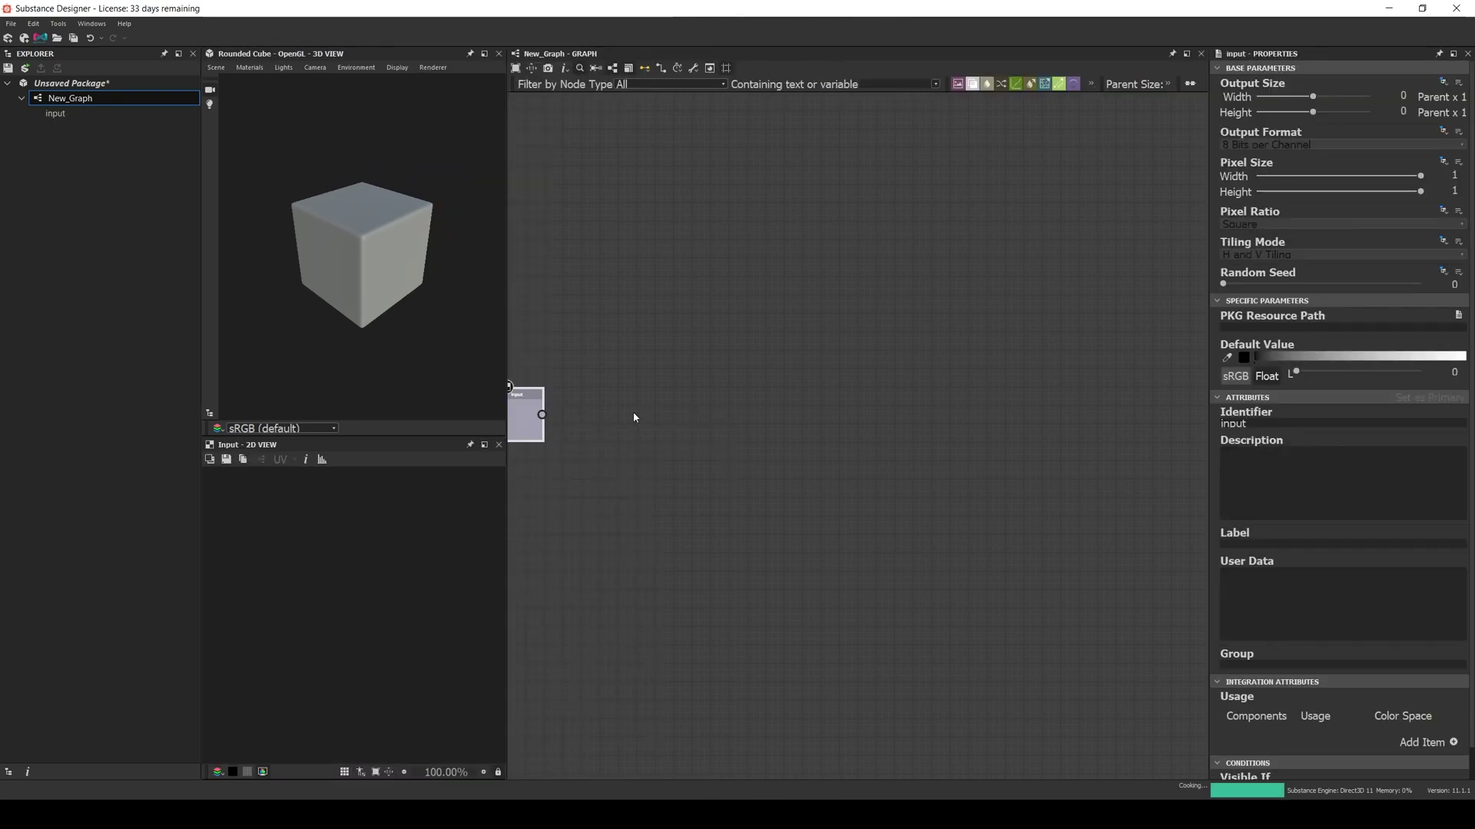
{"action": "left_click_drag", "start_coordinate": [527, 421], "coordinate": [647, 422]}
- Add an Output node from node search
{"action": "key", "text": "space"}
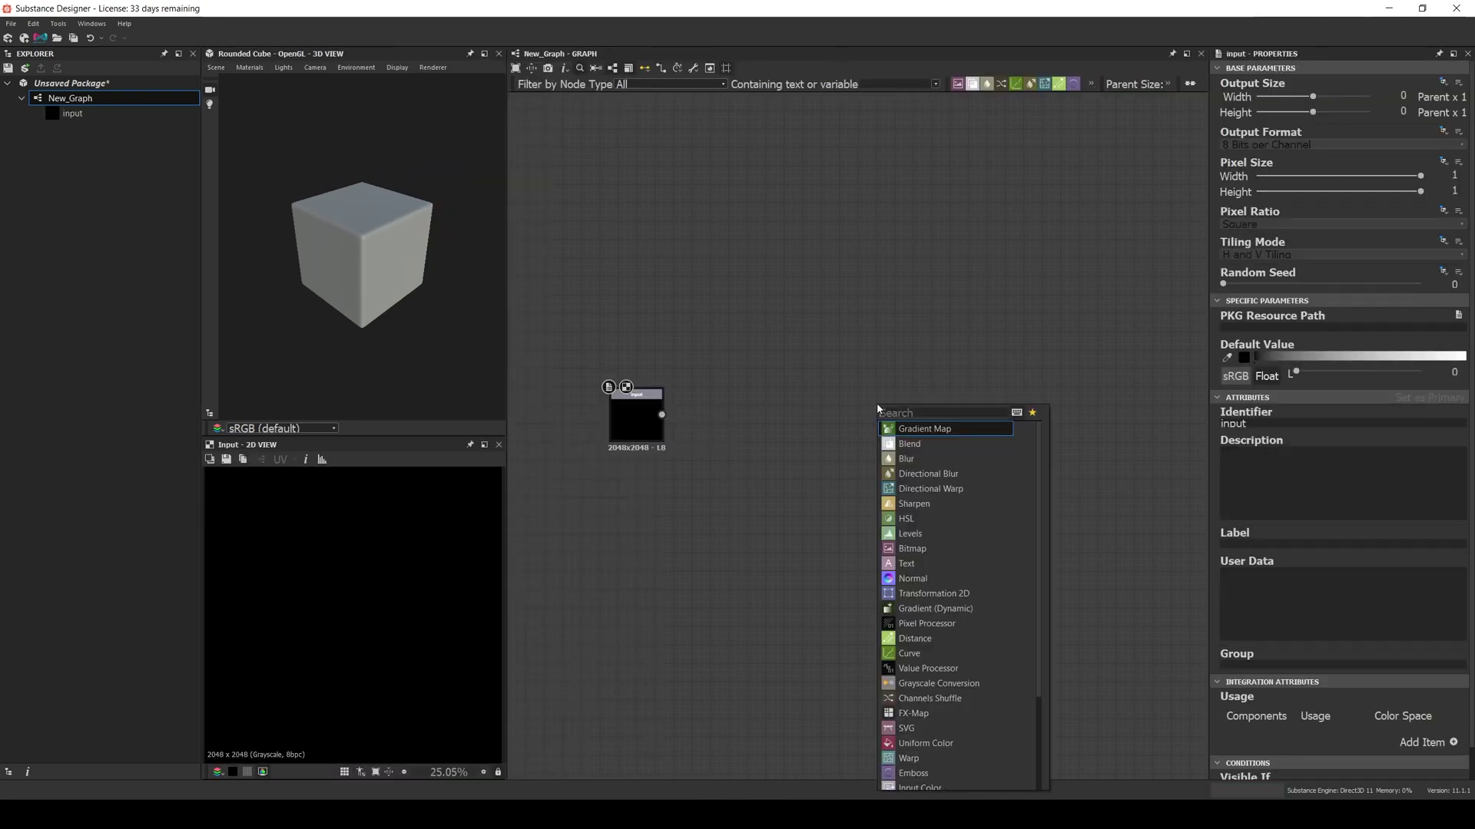
{"action": "type", "text": "output"}
{"action": "key", "text": "Return"}
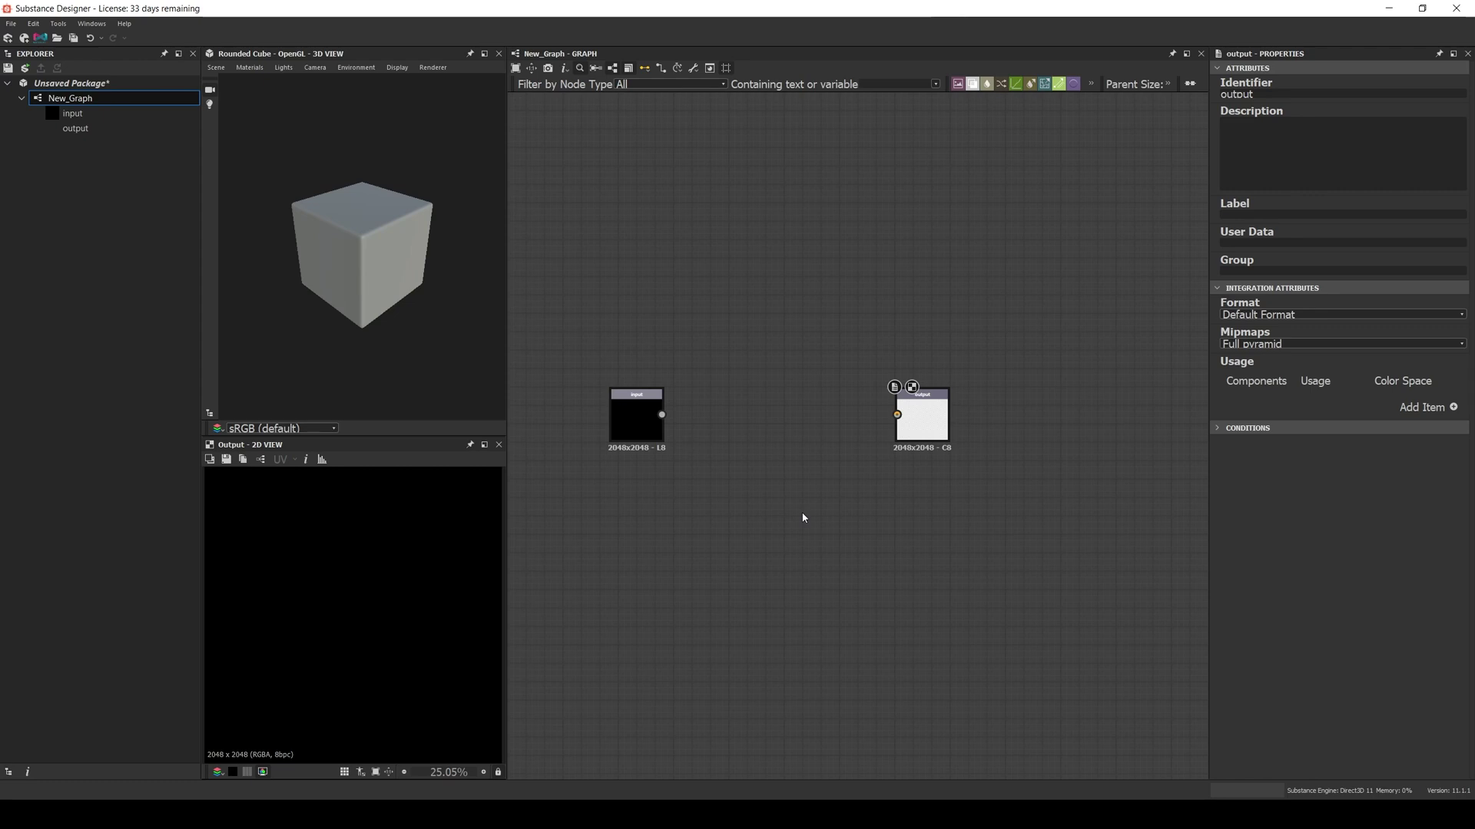
- Add a Slope Blur Grayscale node between the input and output nodes
{"action": "key", "text": "space"}
{"action": "type", "text": "slop"}
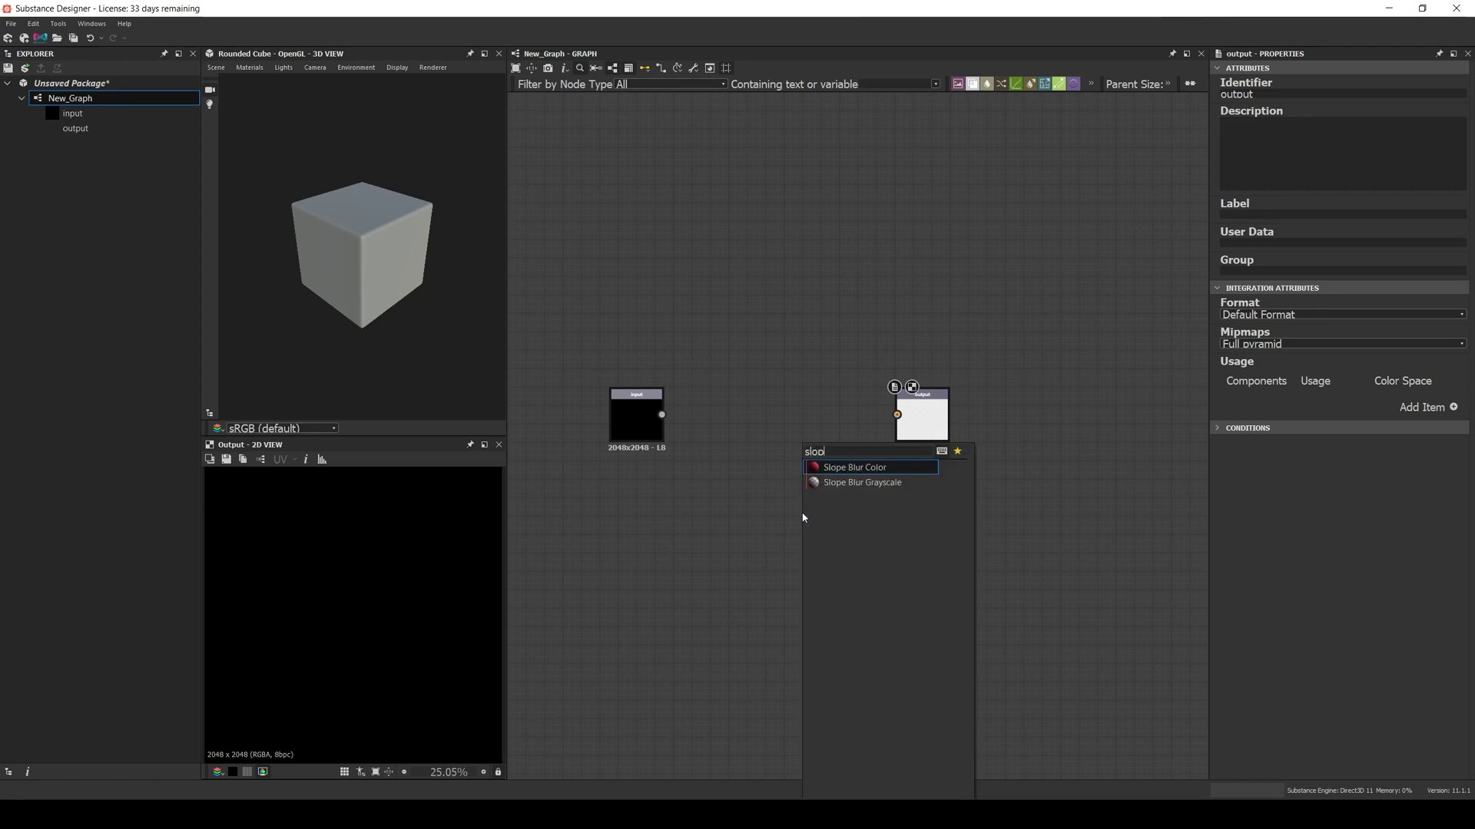
{"action": "key", "text": "Down"}
{"action": "key", "text": "Return"}
{"action": "left_click_drag", "start_coordinate": [802, 513], "coordinate": [777, 425]}
- Add Clouds 2 below the input and wire input and Clouds 2 into Slope Blur, Slope Blur into output
{"action": "key", "text": "space"}
{"action": "type", "text": "cloud"}
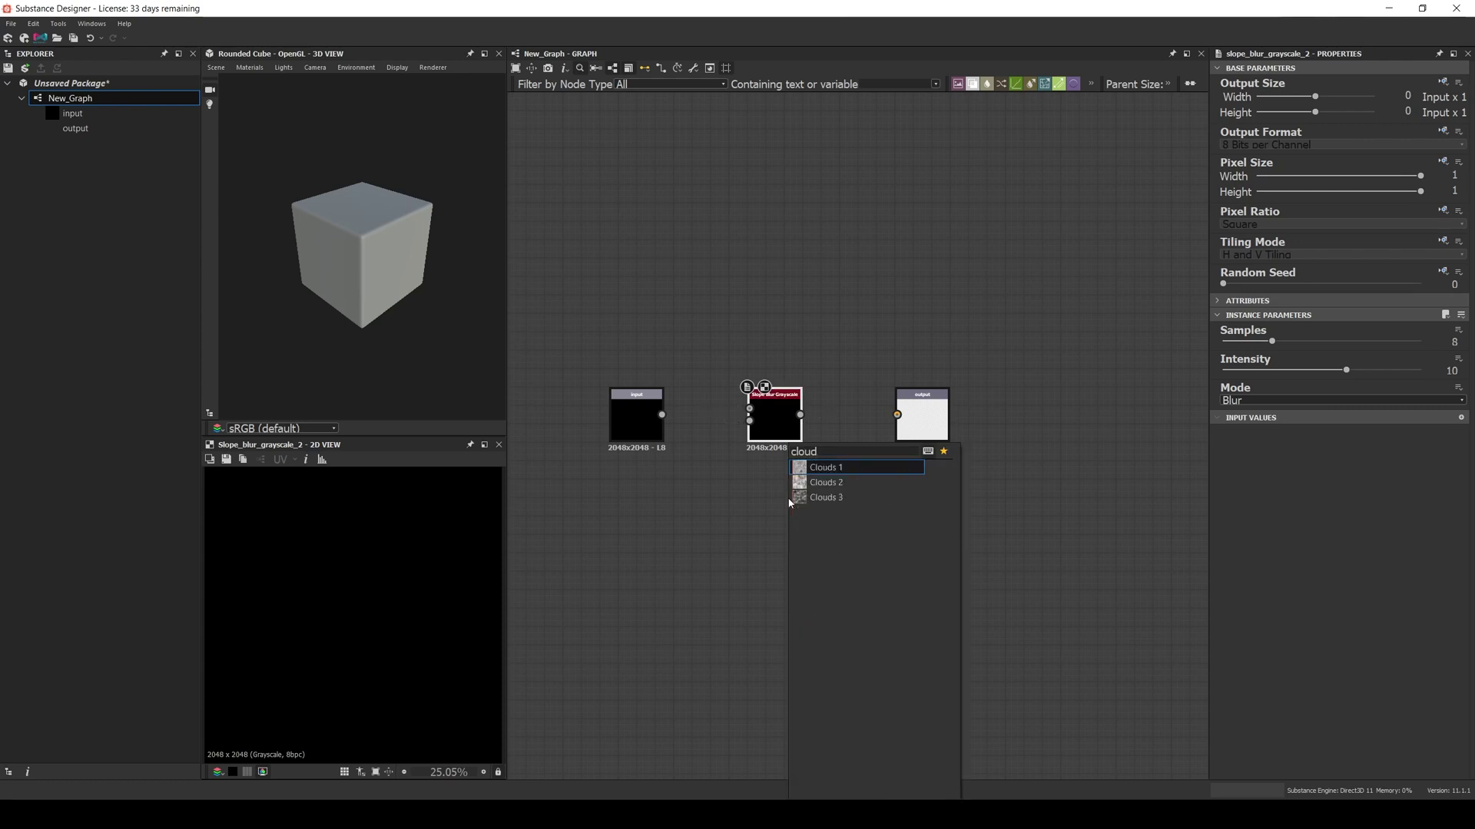
{"action": "key", "text": "Down"}
{"action": "key", "text": "Return"}
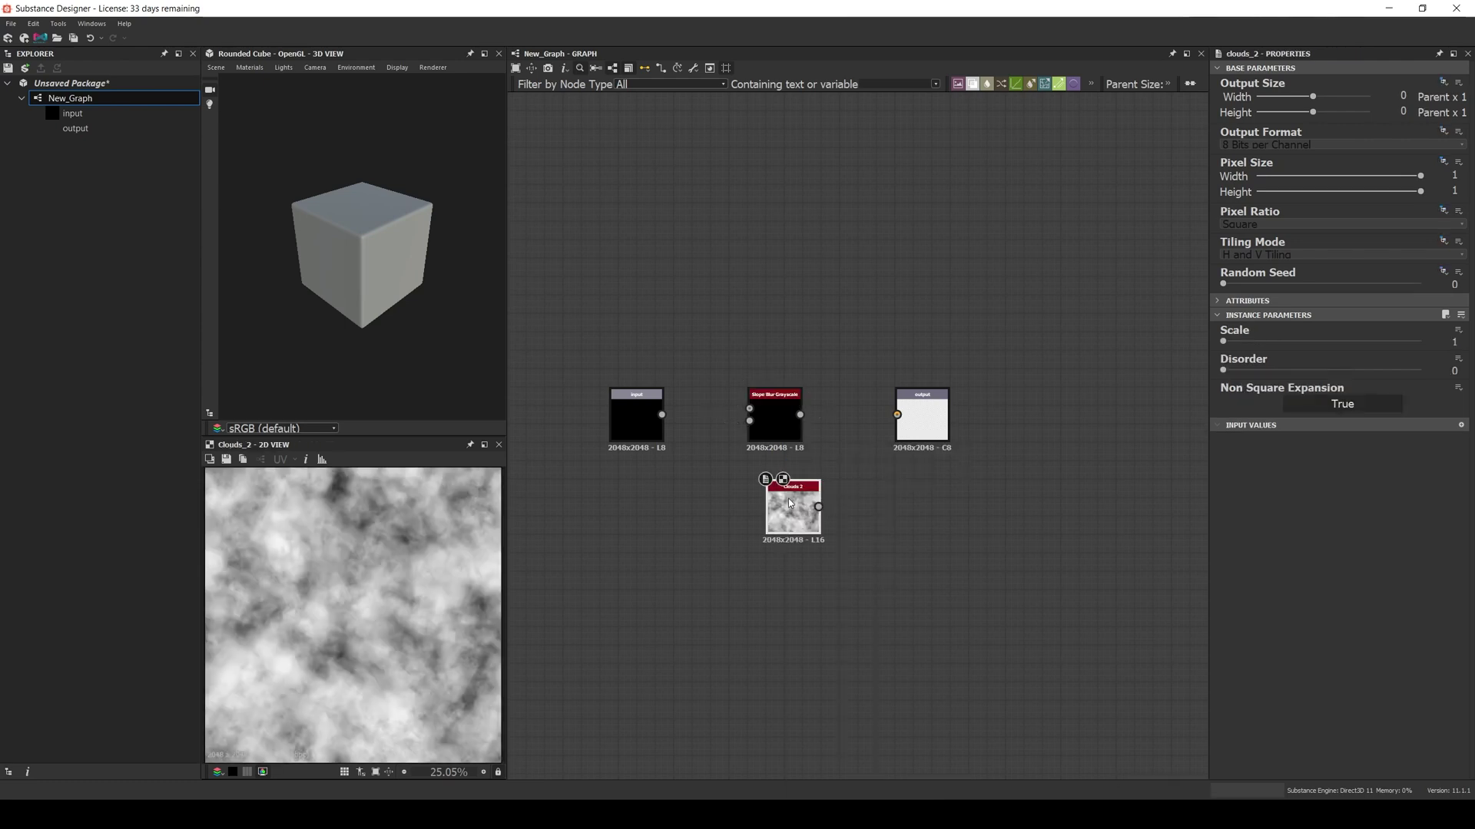
{"action": "left_click_drag", "start_coordinate": [790, 503], "coordinate": [658, 496]}
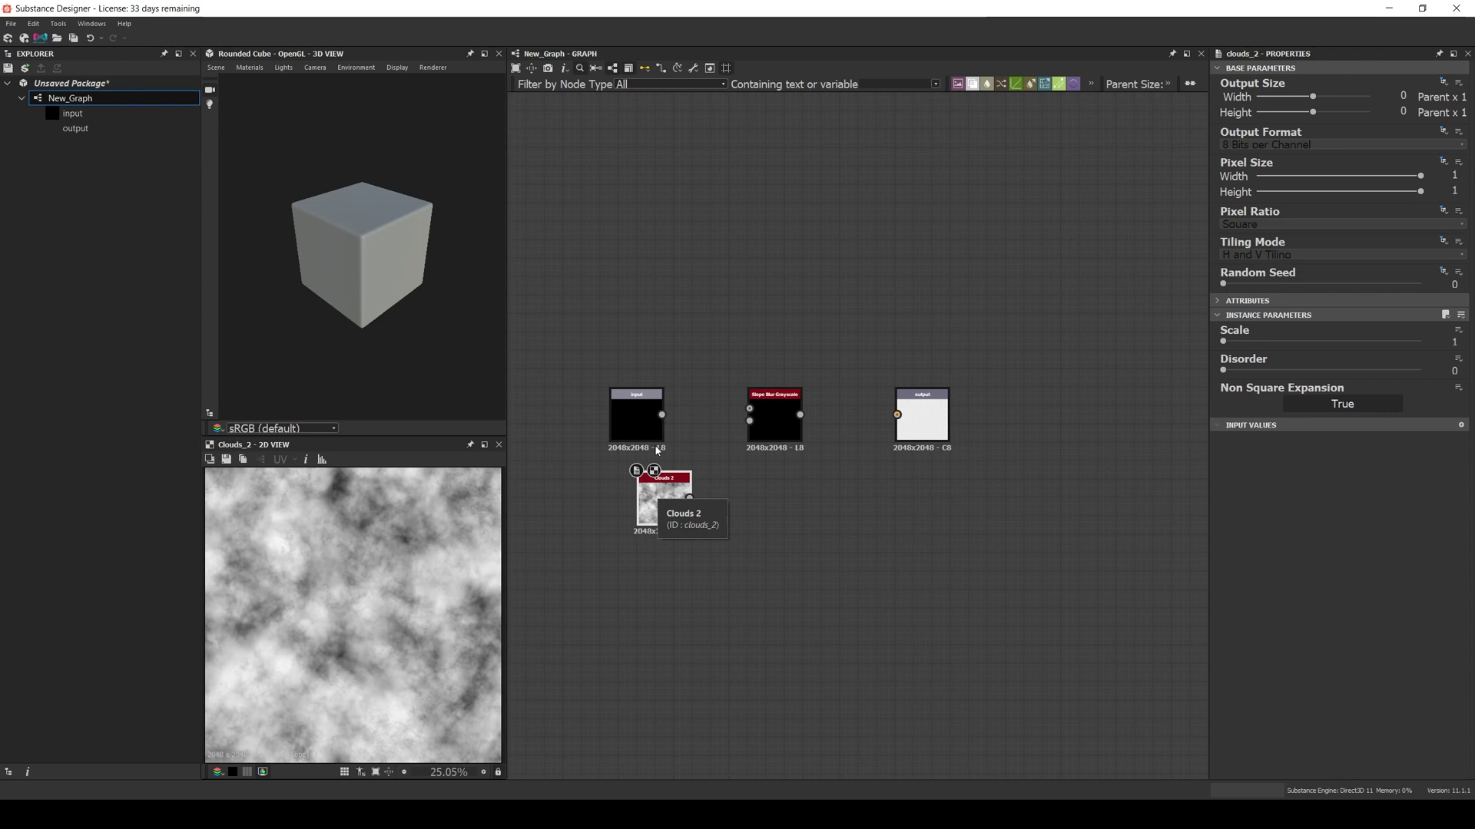
{"action": "left_click_drag", "start_coordinate": [662, 415], "coordinate": [749, 409]}
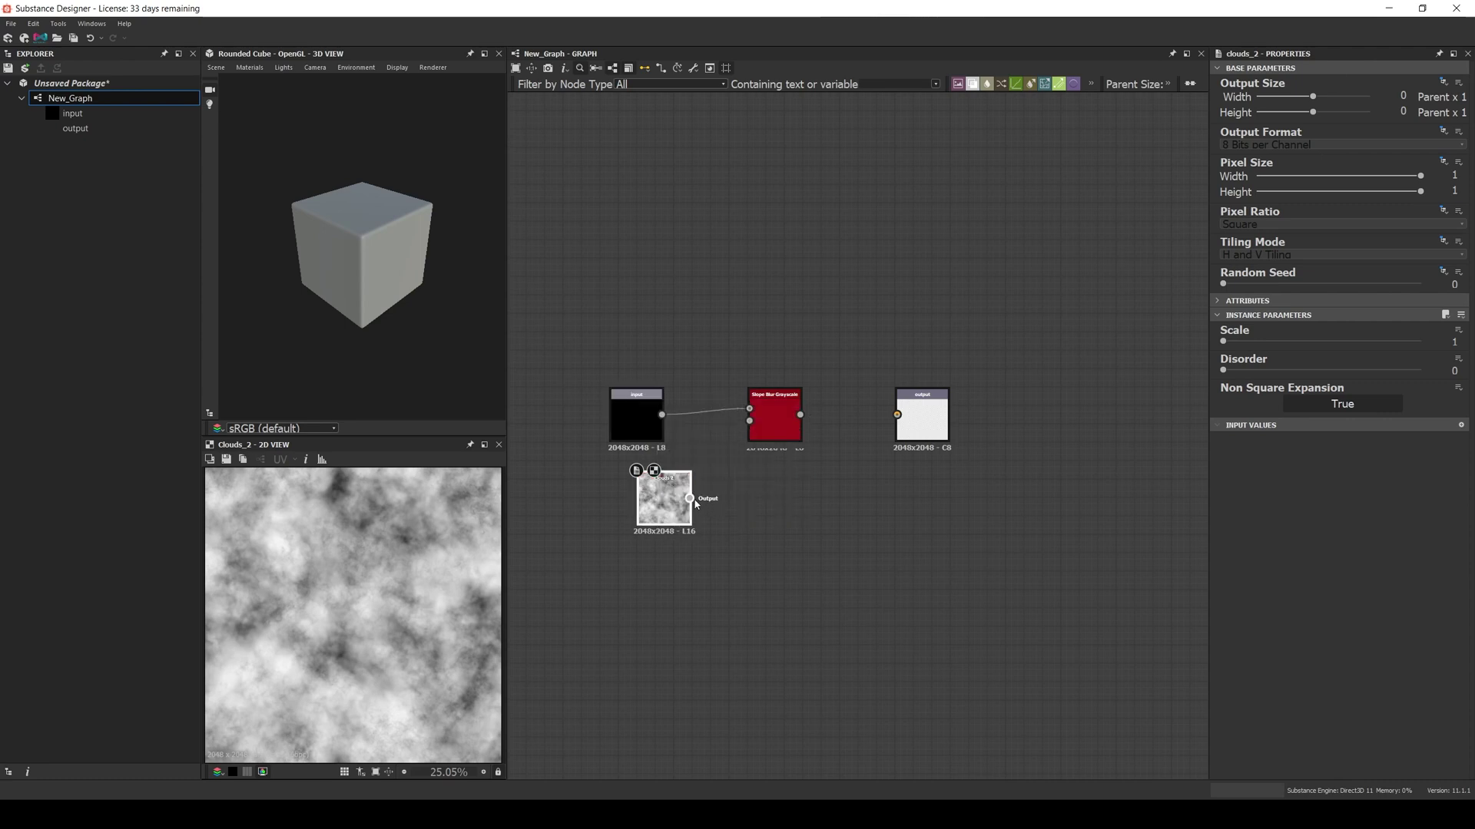
{"action": "left_click_drag", "start_coordinate": [689, 498], "coordinate": [914, 415]}
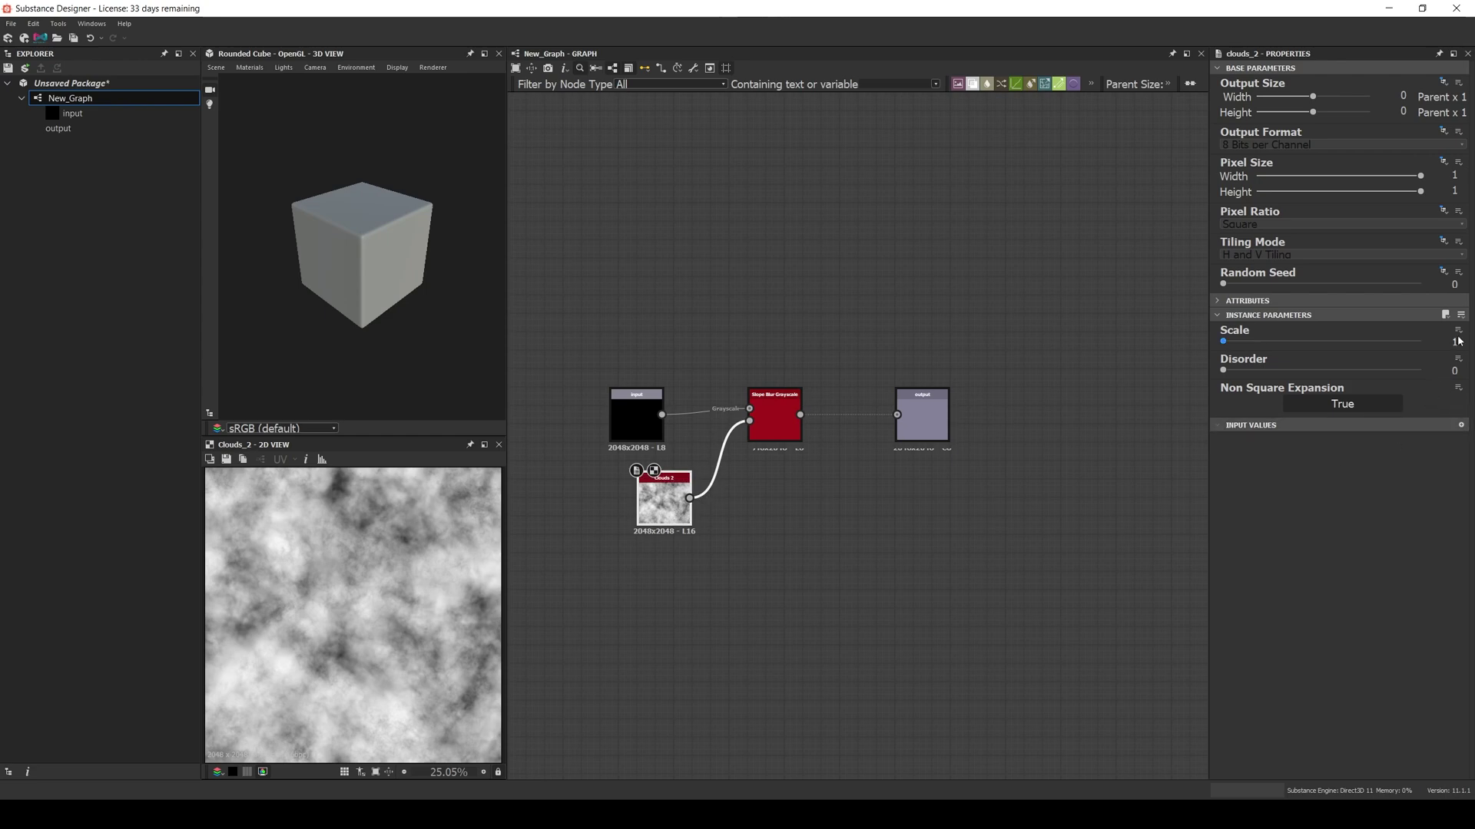
- Expose the Clouds 2 Scale parameter as a new graph input
{"action": "left_click", "coordinate": [1458, 330]}
{"action": "left_click", "coordinate": [1406, 348]}
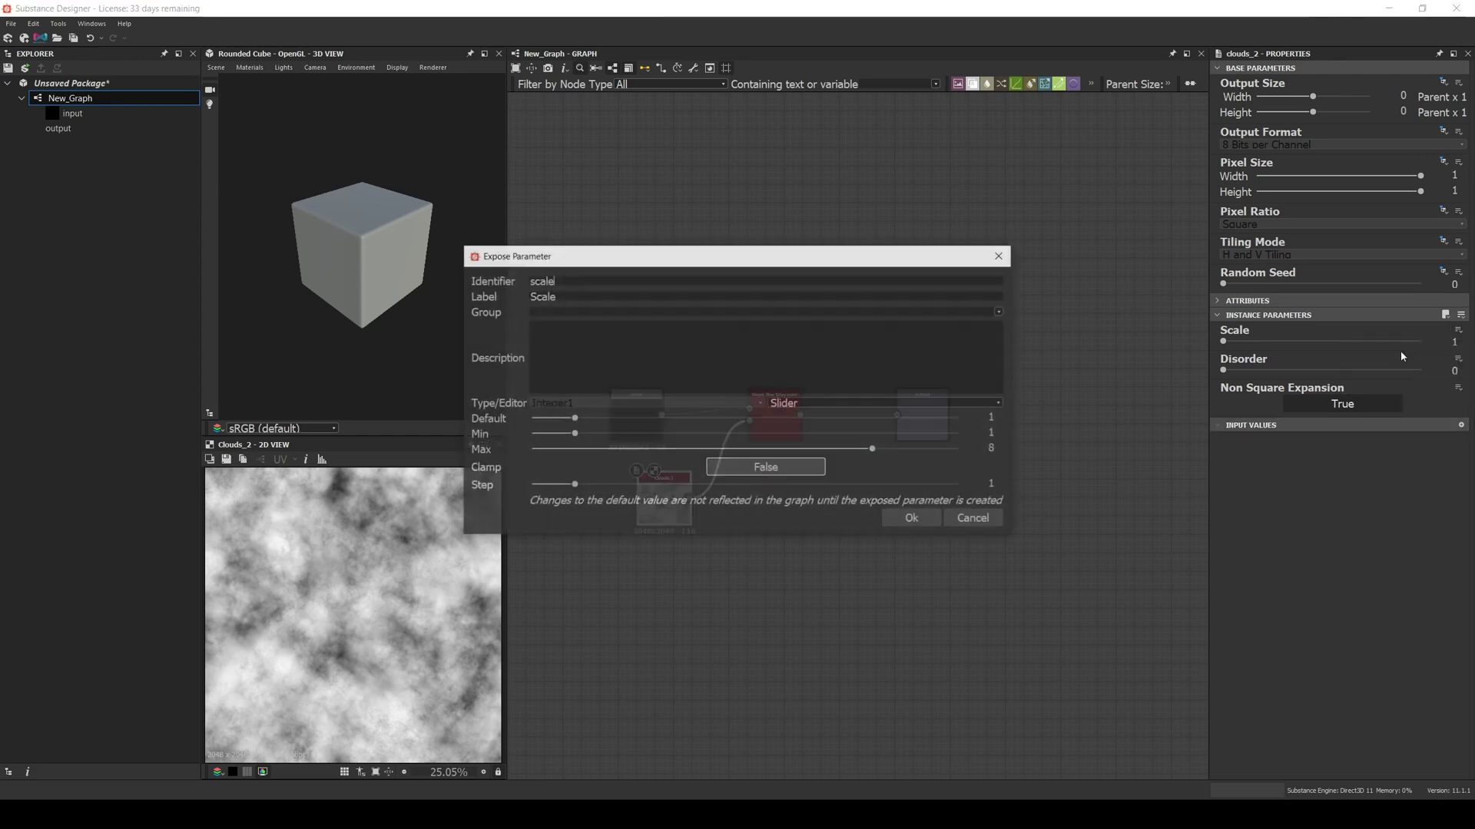
{"action": "left_click", "coordinate": [913, 519]}
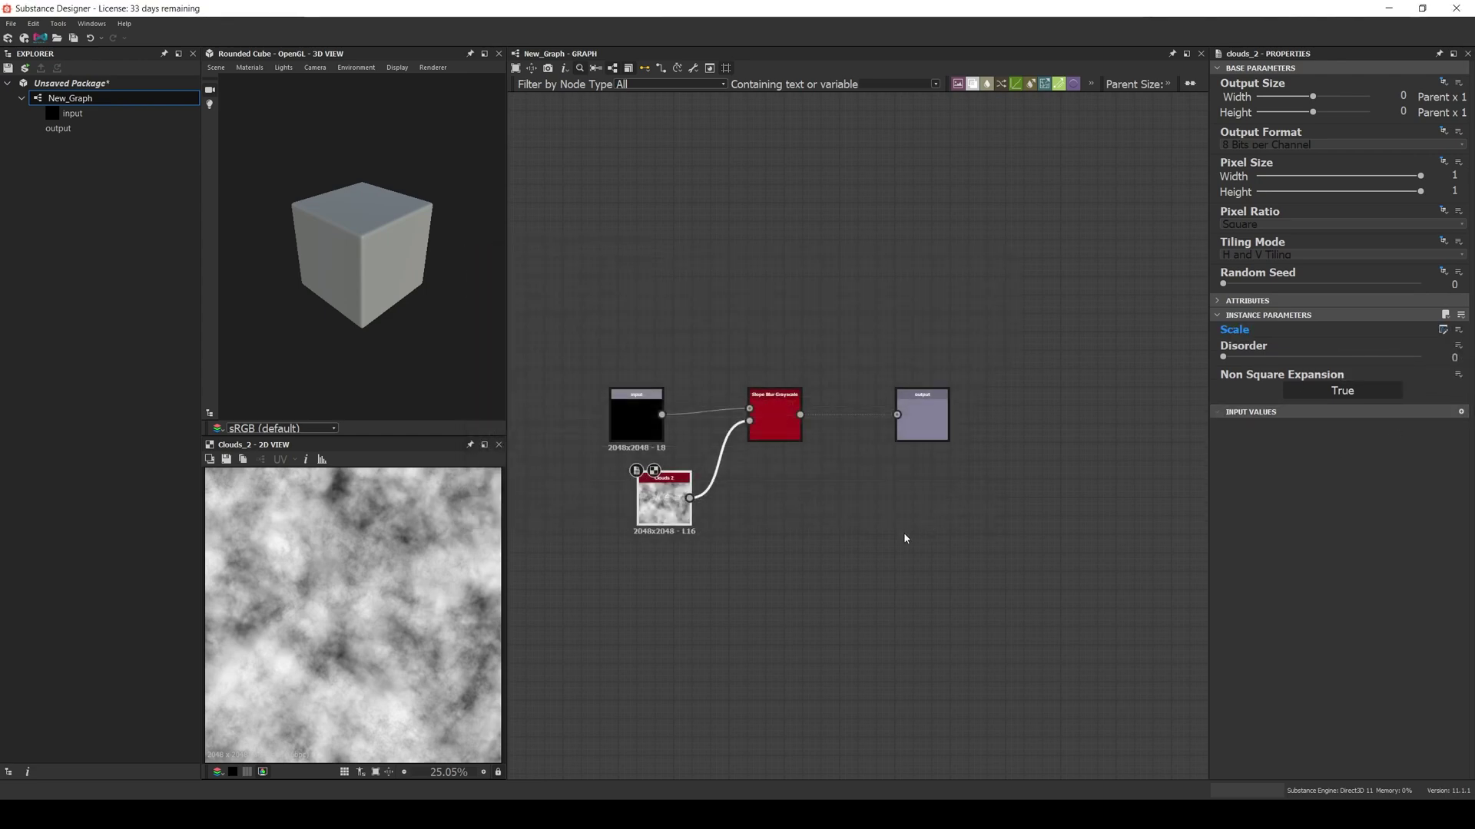
- Raise the Slope Blur Samples and expose its Intensity as a new graph input, then select the package
{"action": "left_click", "coordinate": [773, 428]}
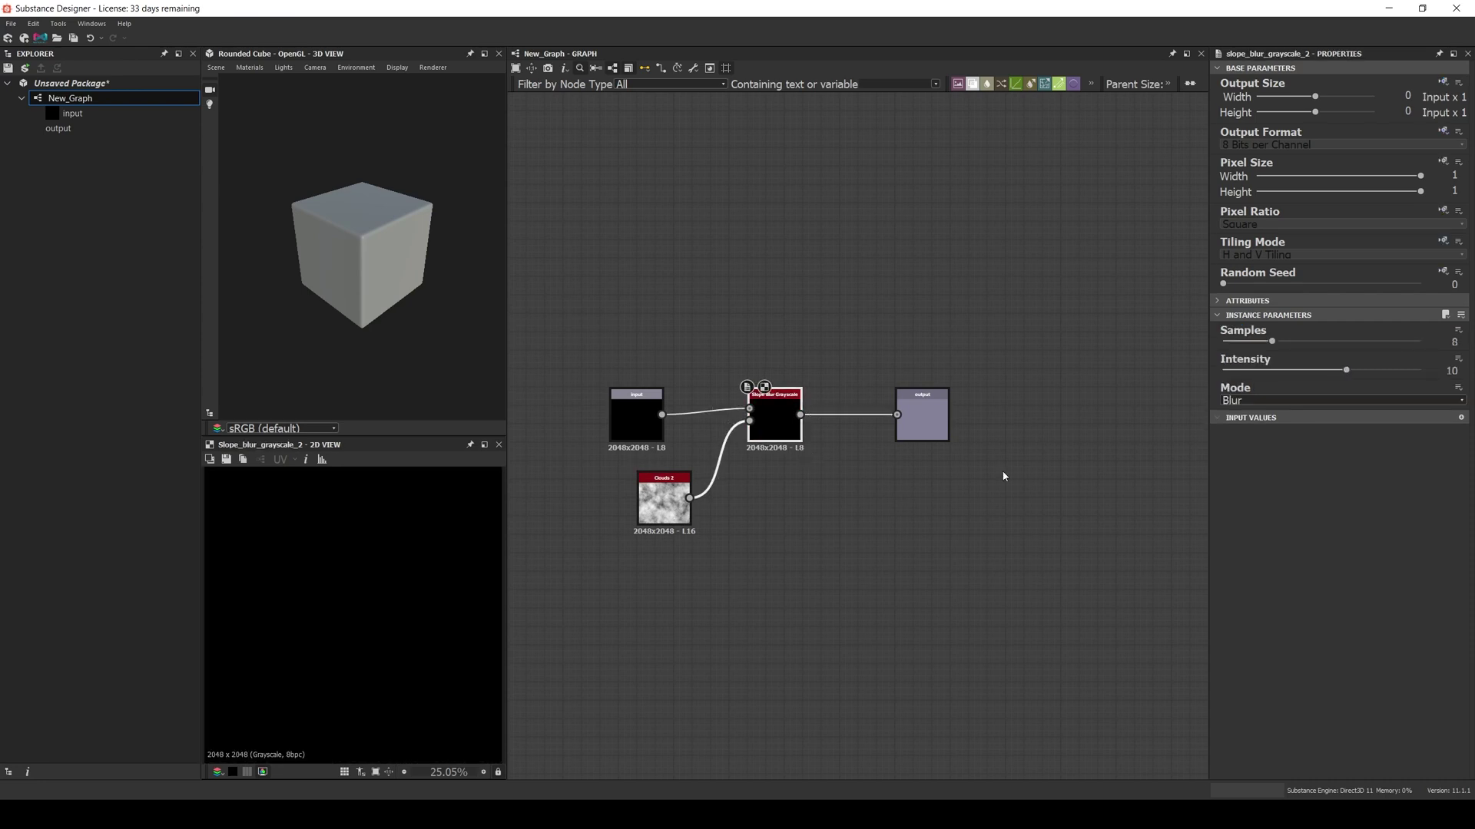
{"action": "left_click_drag", "start_coordinate": [1272, 341], "coordinate": [1420, 342]}
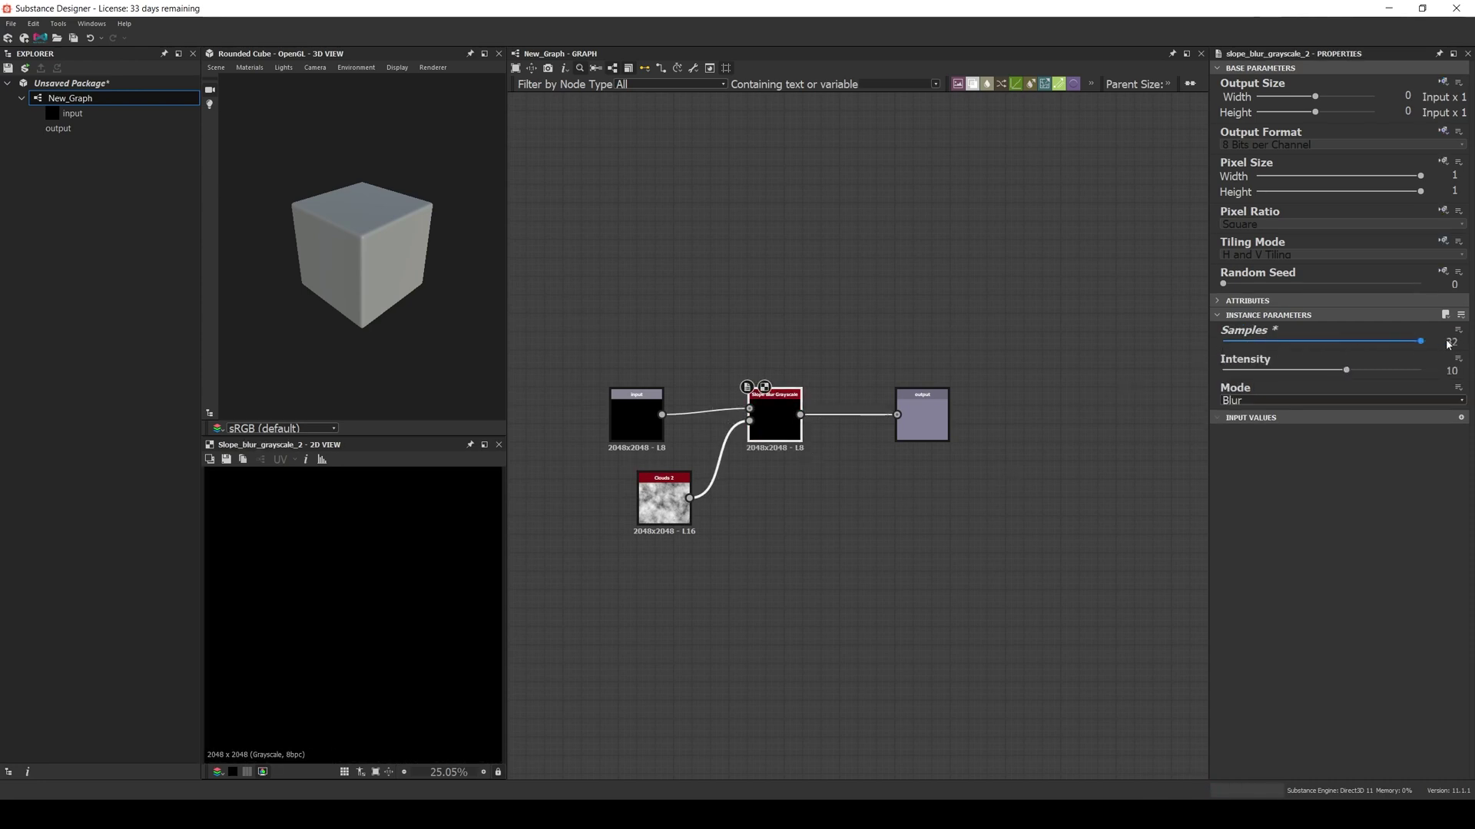
{"action": "left_click", "coordinate": [1458, 359]}
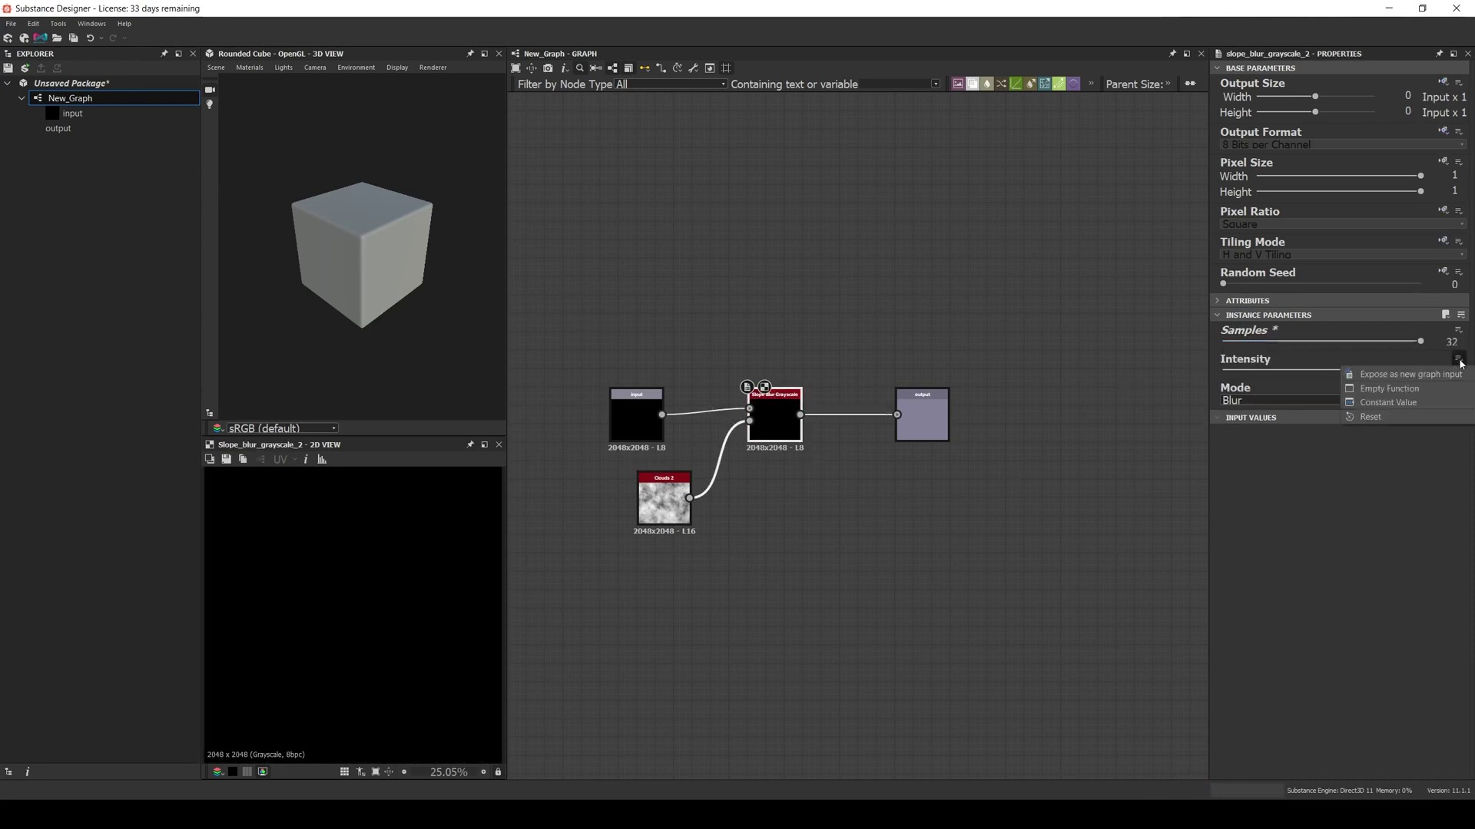
{"action": "left_click", "coordinate": [1394, 375]}
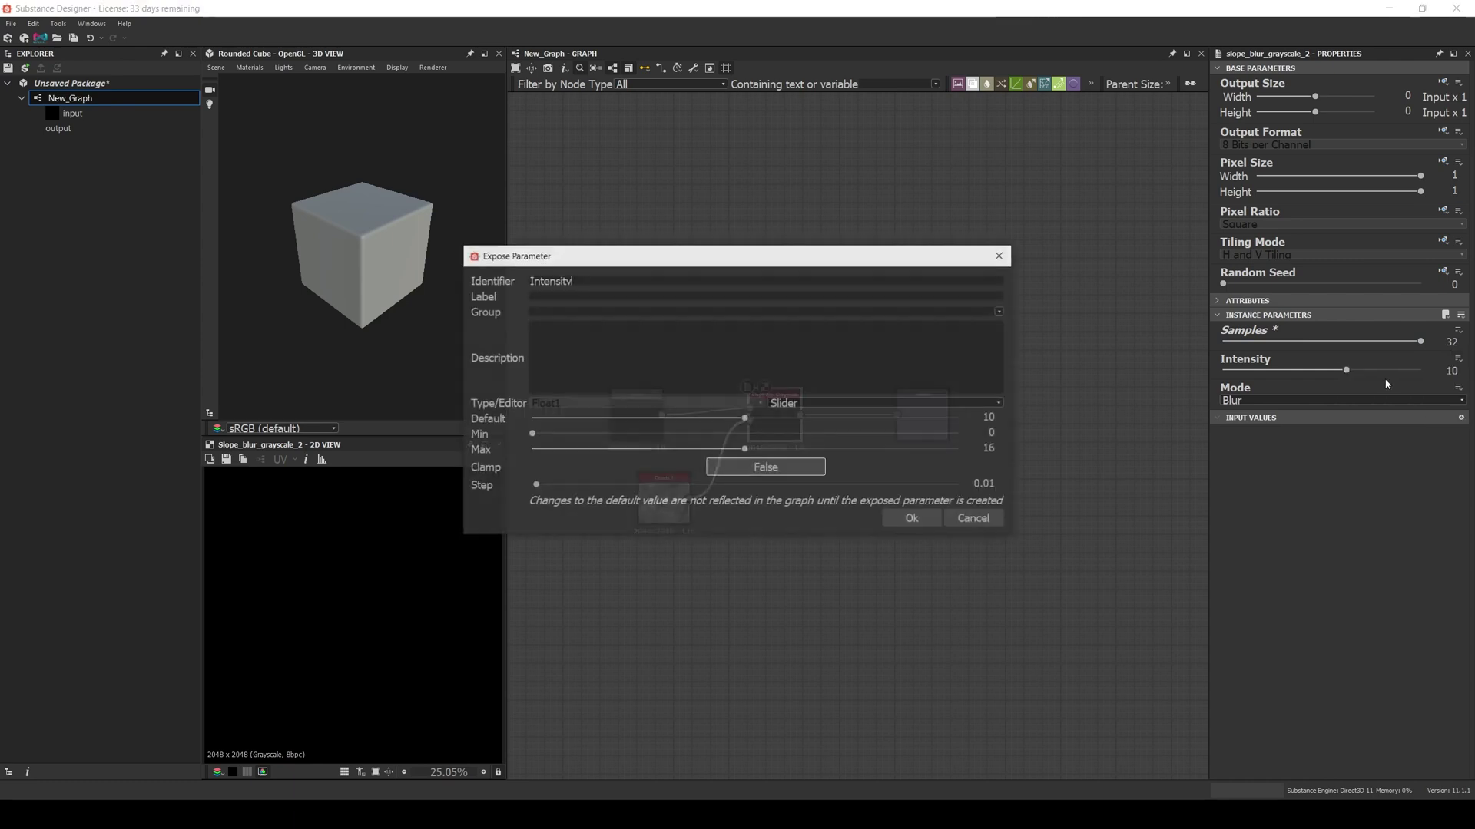
{"action": "left_click", "coordinate": [913, 518]}
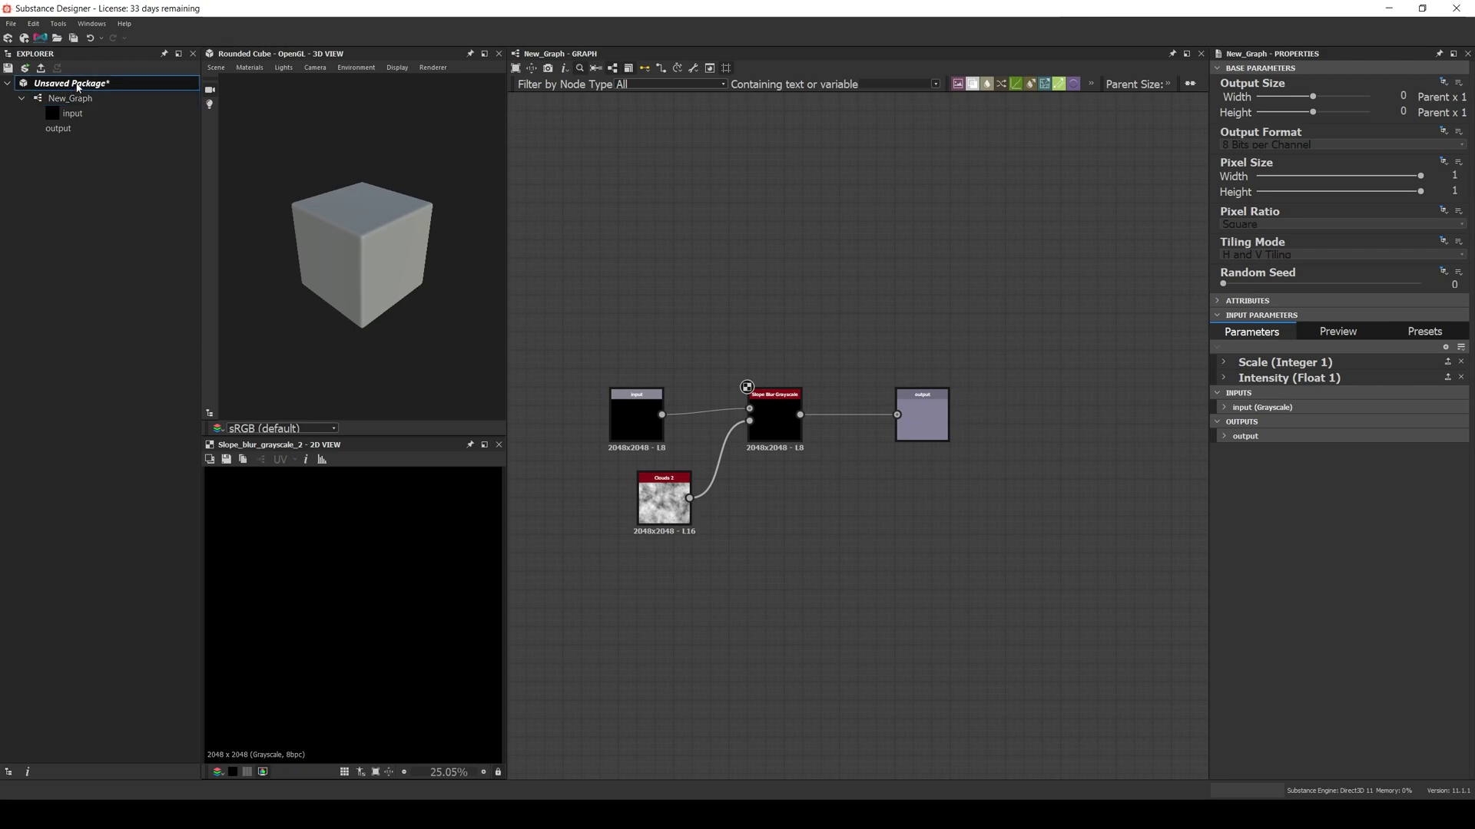
{"action": "left_click", "coordinate": [42, 82]}
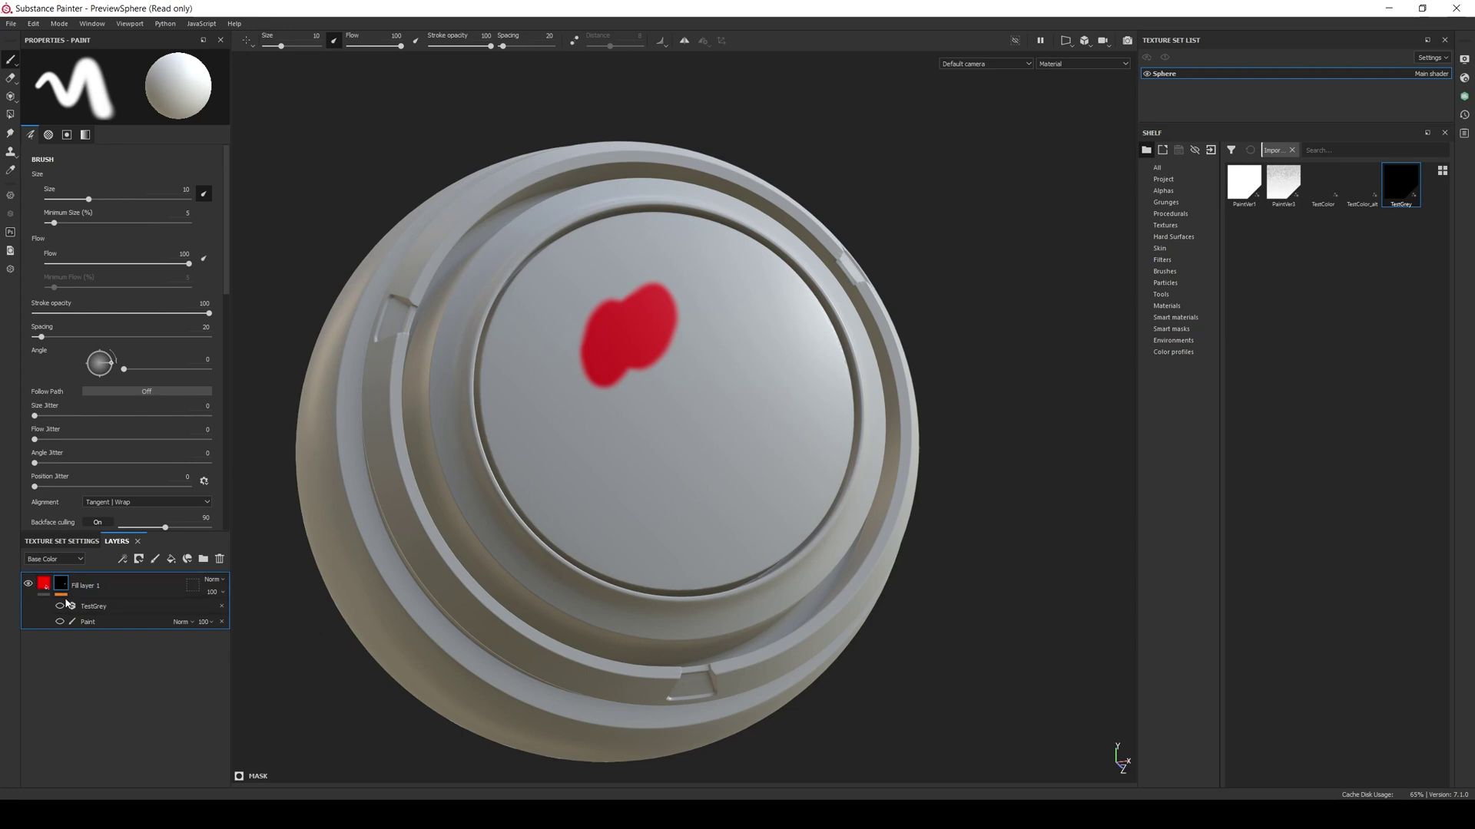
- Show the hidden red Paint sublayer and open the TestGrey filter's settings
{"action": "left_click", "coordinate": [60, 622]}
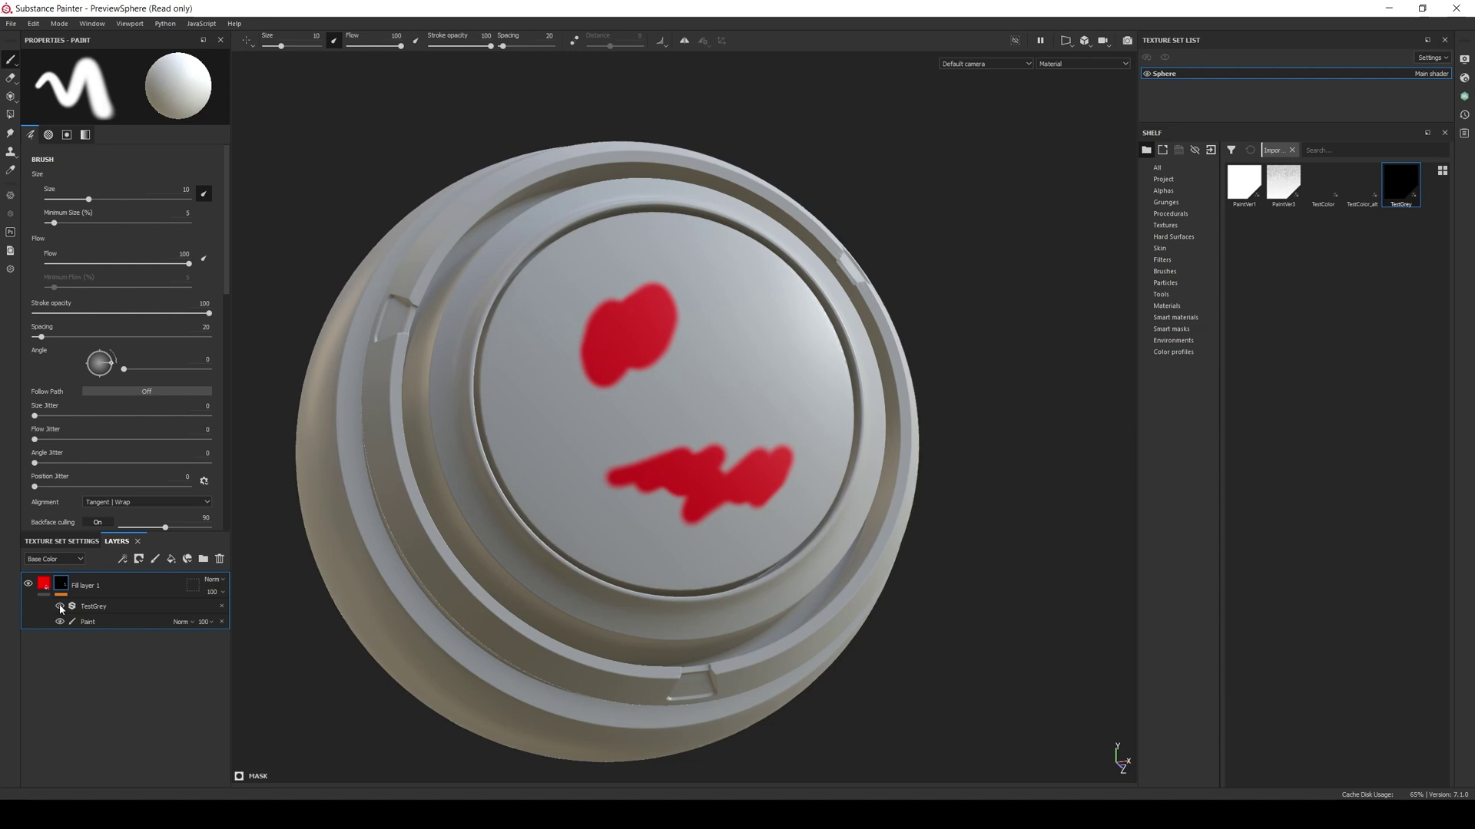
{"action": "left_click", "coordinate": [95, 606]}
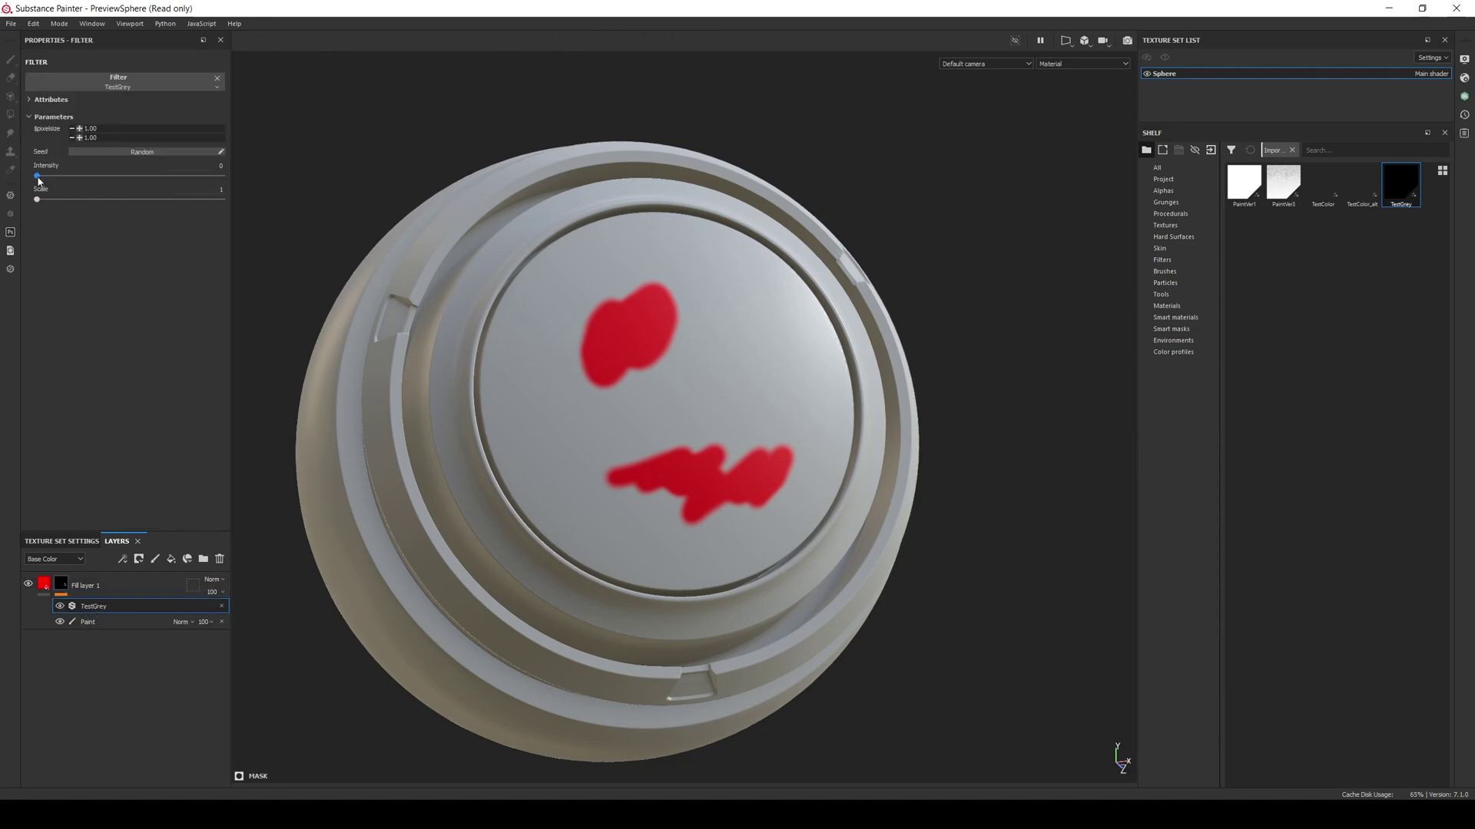
- Raise the TestGrey filter Intensity to 3.4 so the red strokes turn grainy
{"action": "mouse_move", "coordinate": [39, 182]}
{"action": "left_mouse_down"}
{"action": "mouse_move", "coordinate": [146, 180]}
{"action": "mouse_move", "coordinate": [85, 179]}
{"action": "mouse_move", "coordinate": [117, 179]}
{"action": "left_mouse_up"}
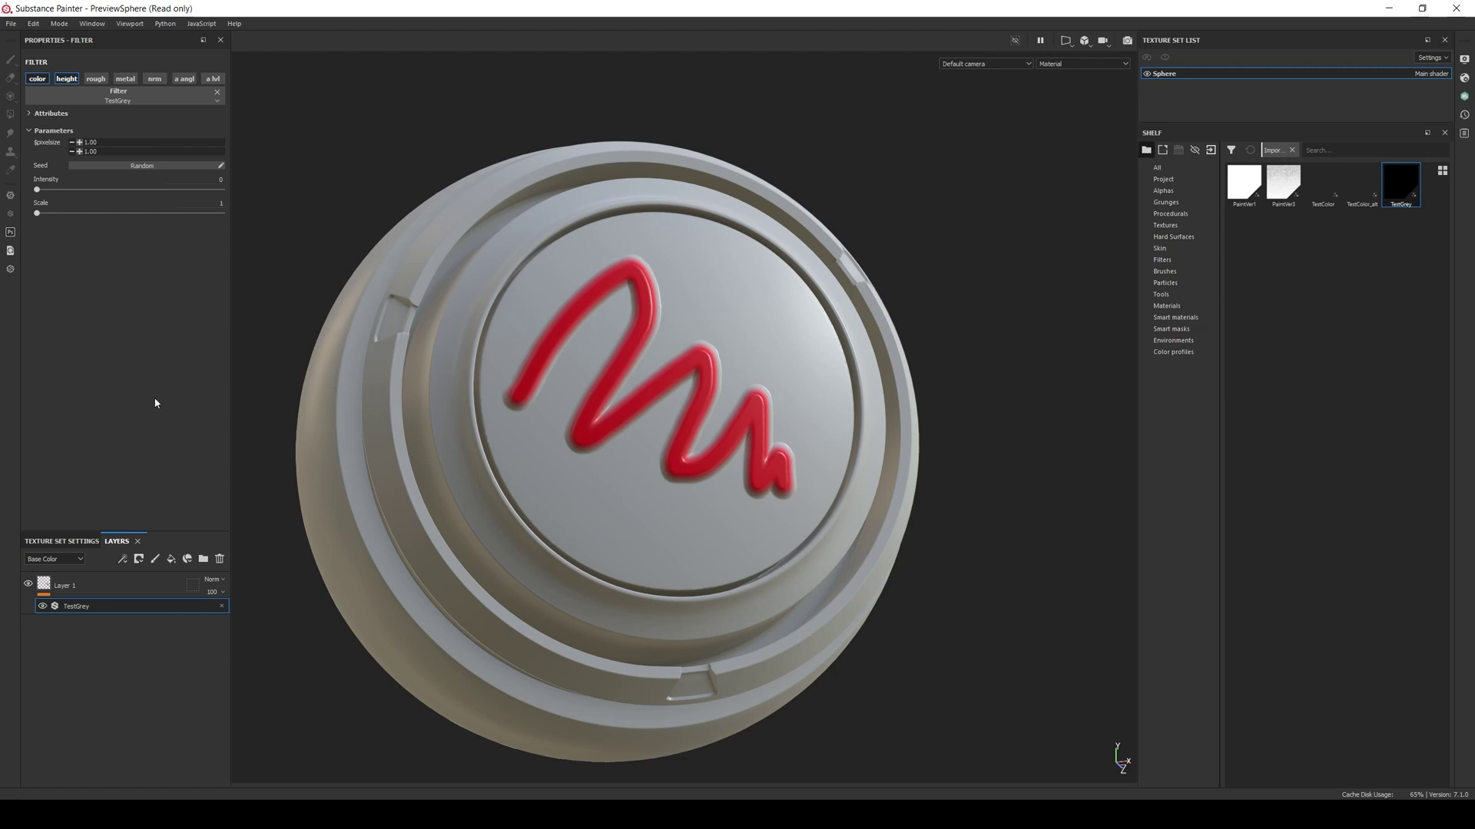
{"action": "mouse_move", "coordinate": [37, 190]}
{"action": "left_mouse_down"}
{"action": "mouse_move", "coordinate": [75, 197]}
{"action": "mouse_move", "coordinate": [16, 201]}
{"action": "left_mouse_up"}
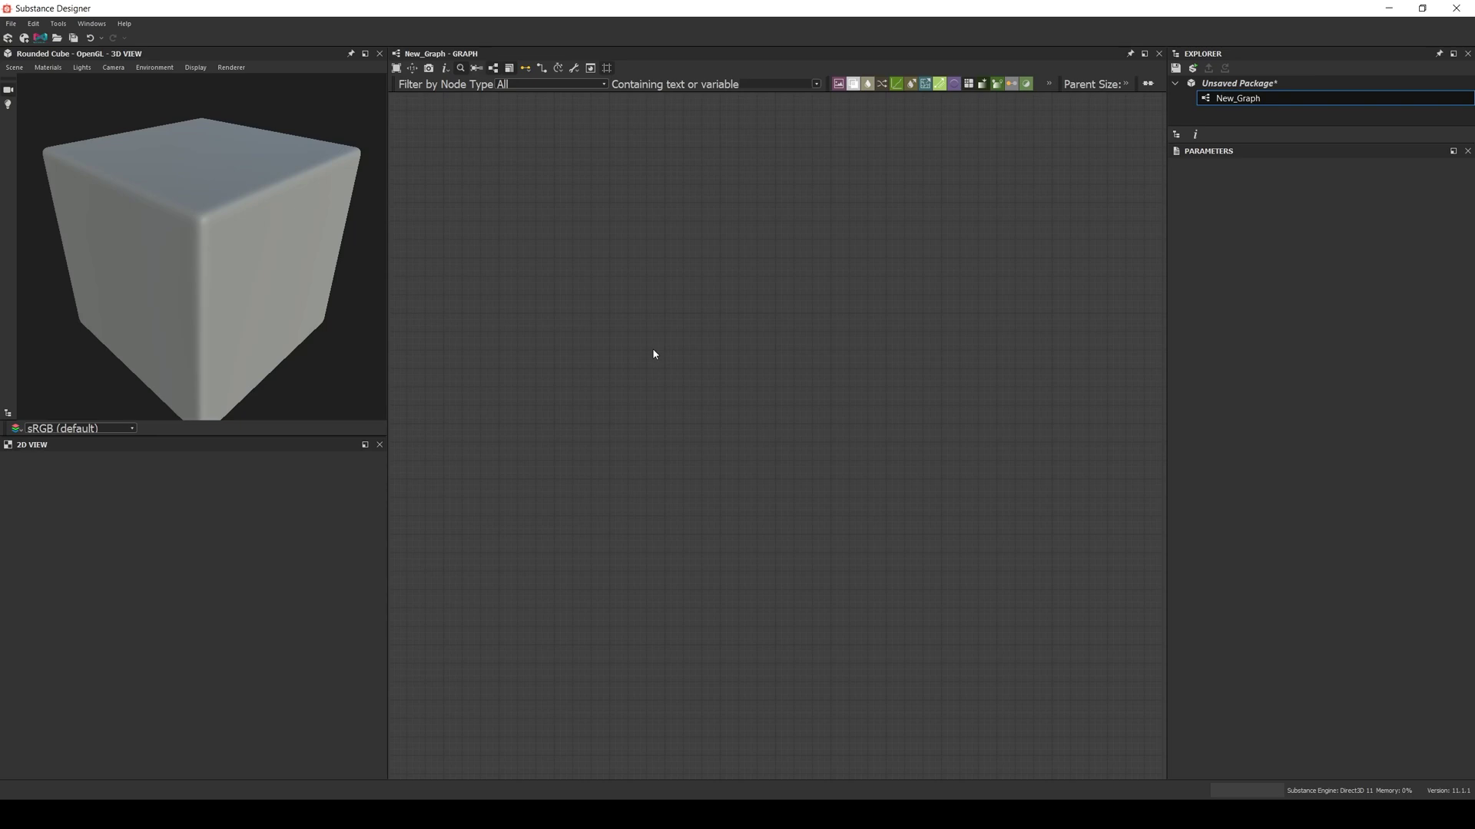
- Add an Input Color node and an Output node, placing the output to the input's right
{"action": "key", "text": "space"}
{"action": "type", "text": "inp"}
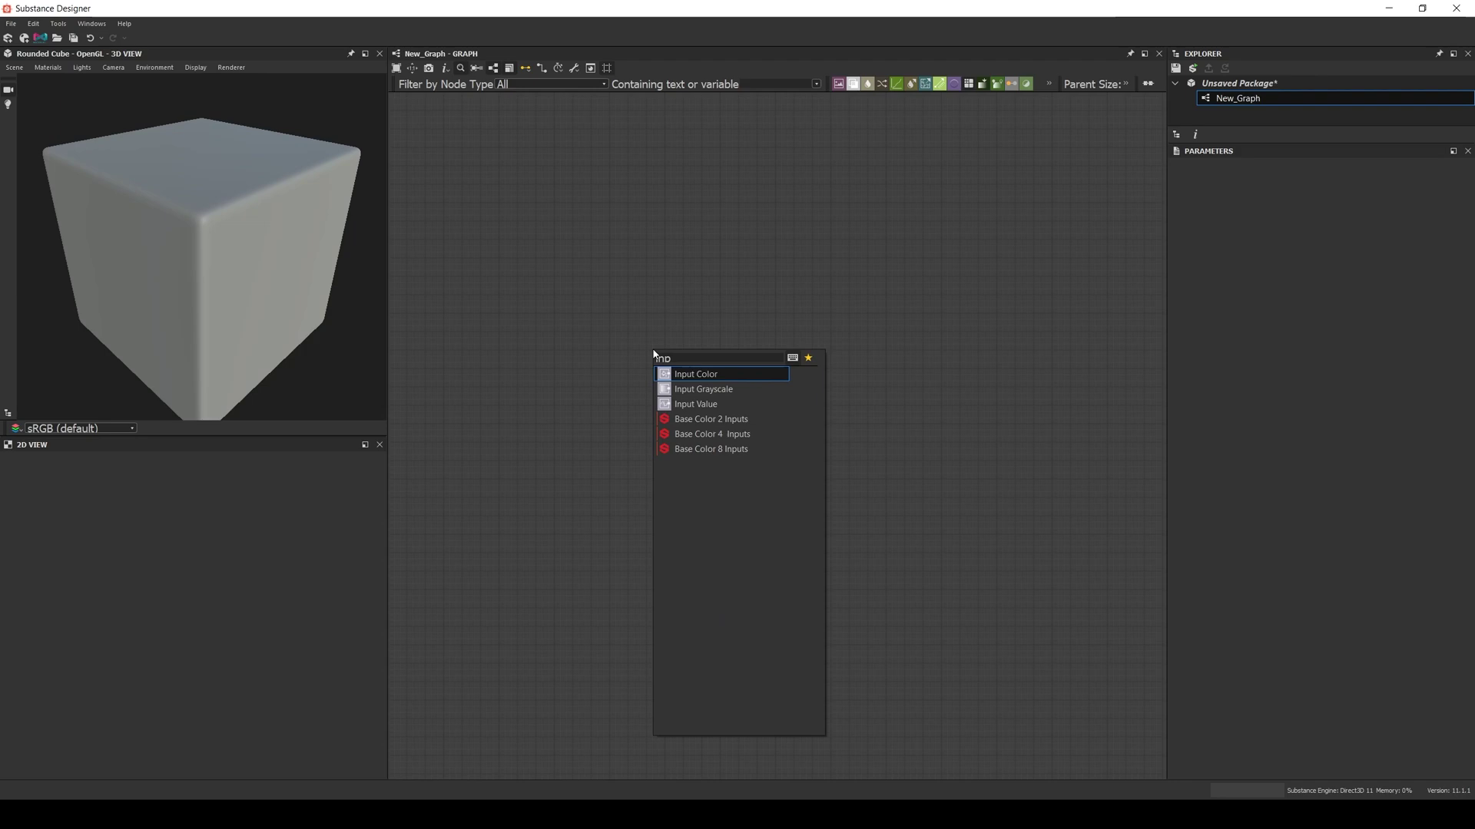
{"action": "key", "text": "Return"}
{"action": "key", "text": "space"}
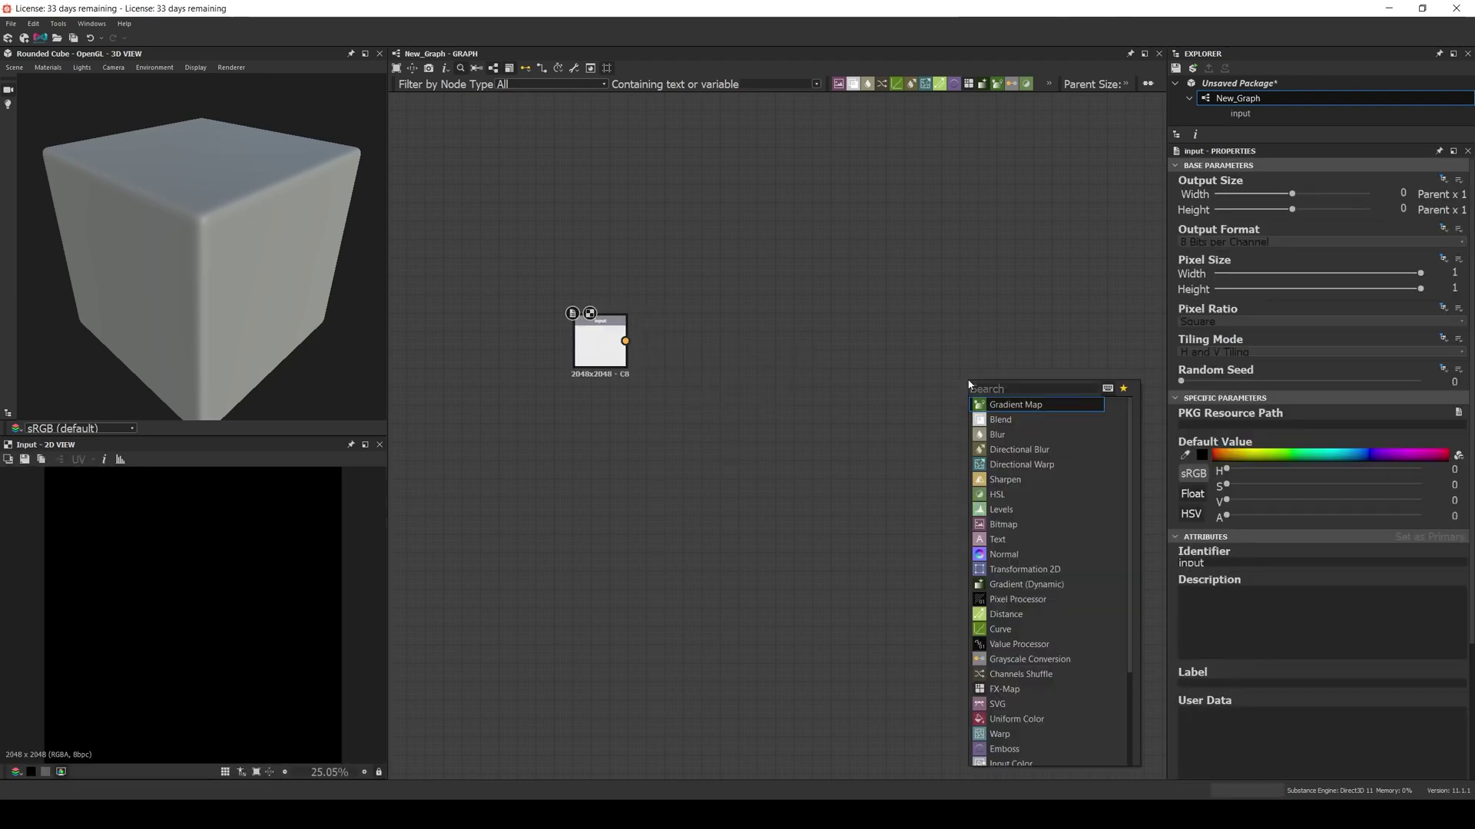
{"action": "type", "text": "out"}
{"action": "key", "text": "Return"}
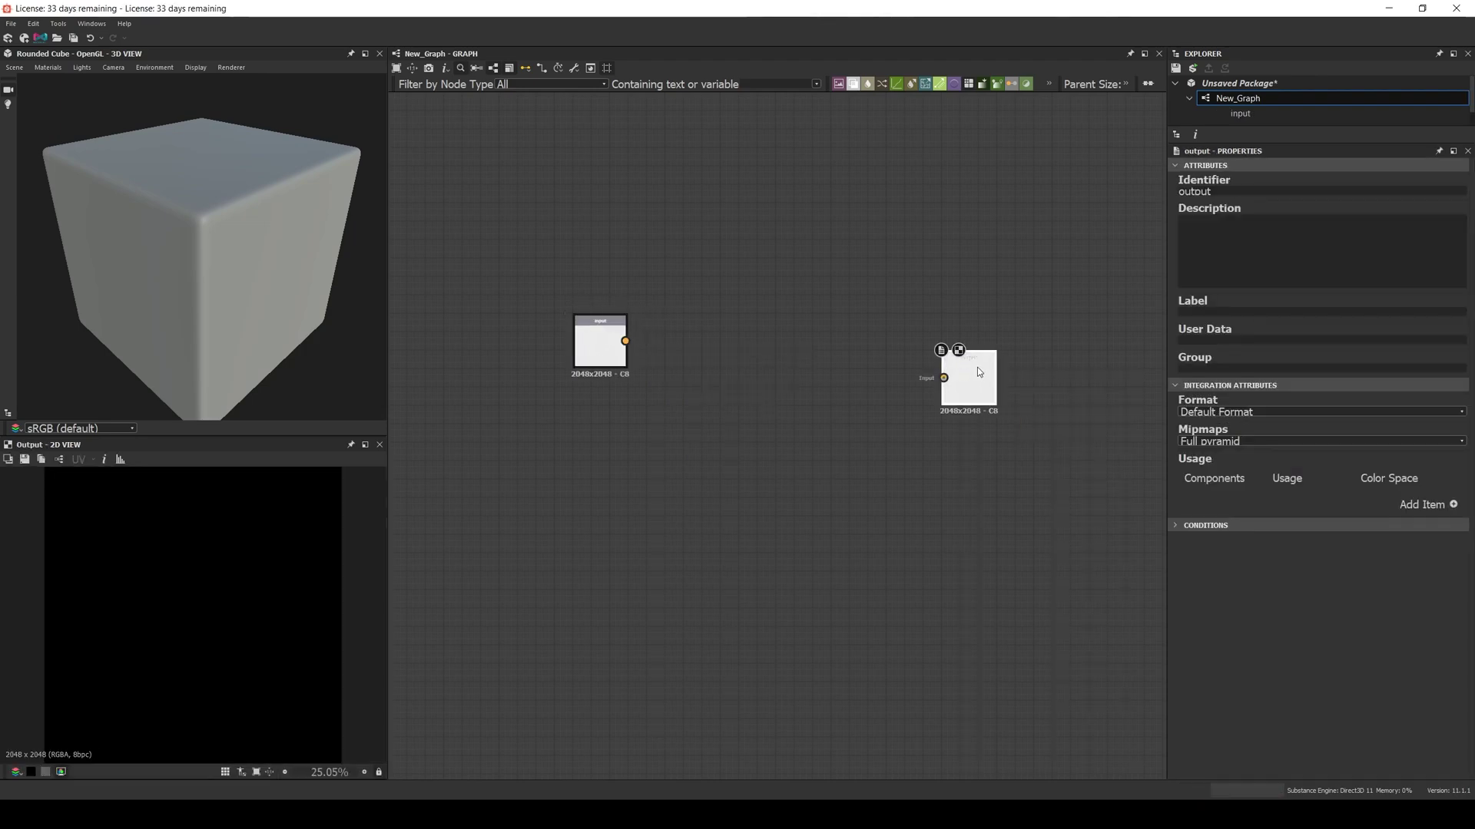
{"action": "left_click_drag", "start_coordinate": [977, 367], "coordinate": [932, 321]}
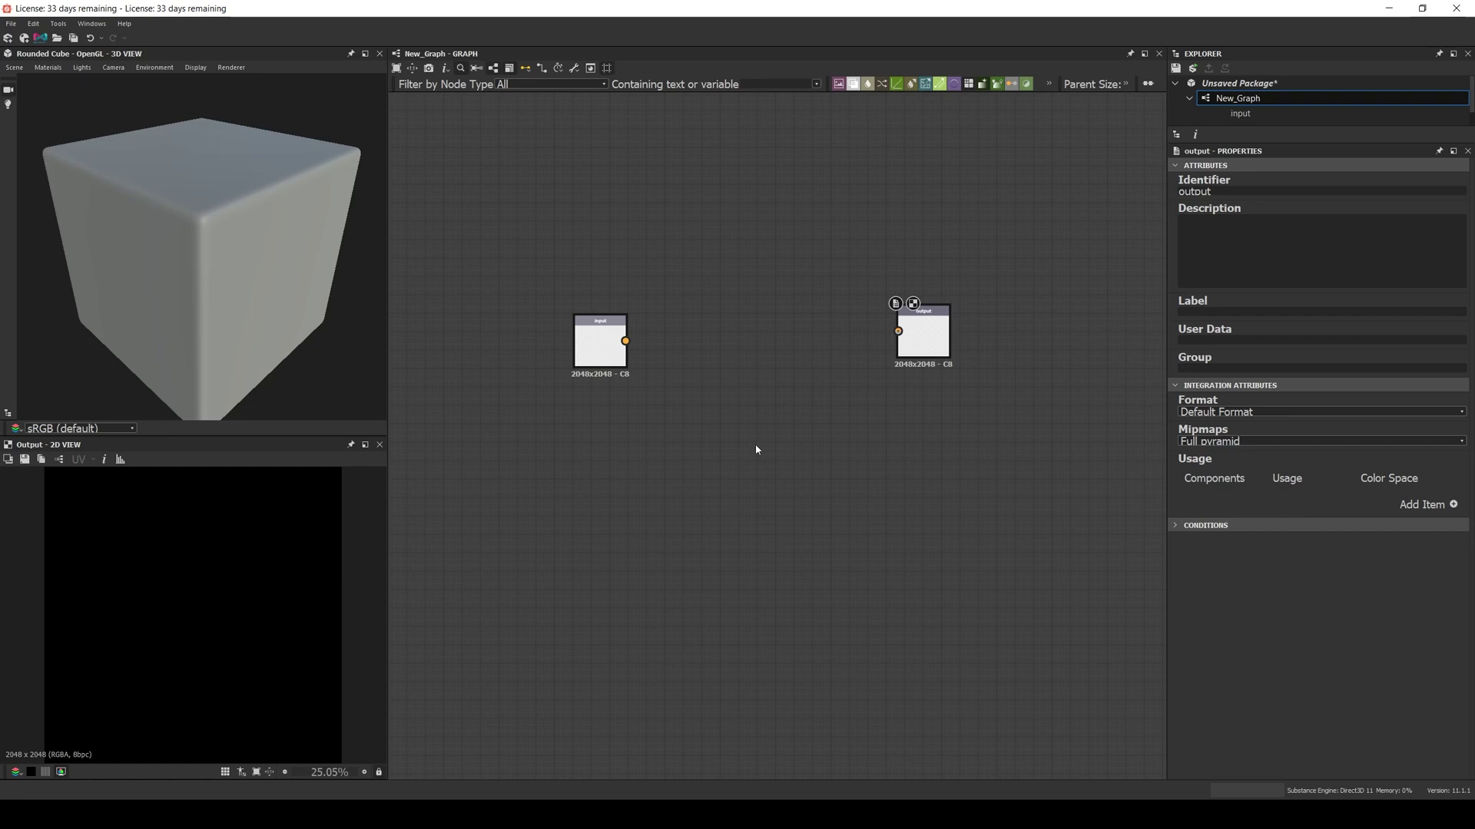
- Add a Slope Blur Color node between the input and output
{"action": "middle_click_drag", "start_coordinate": [747, 479], "coordinate": [718, 494]}
{"action": "key", "text": "space"}
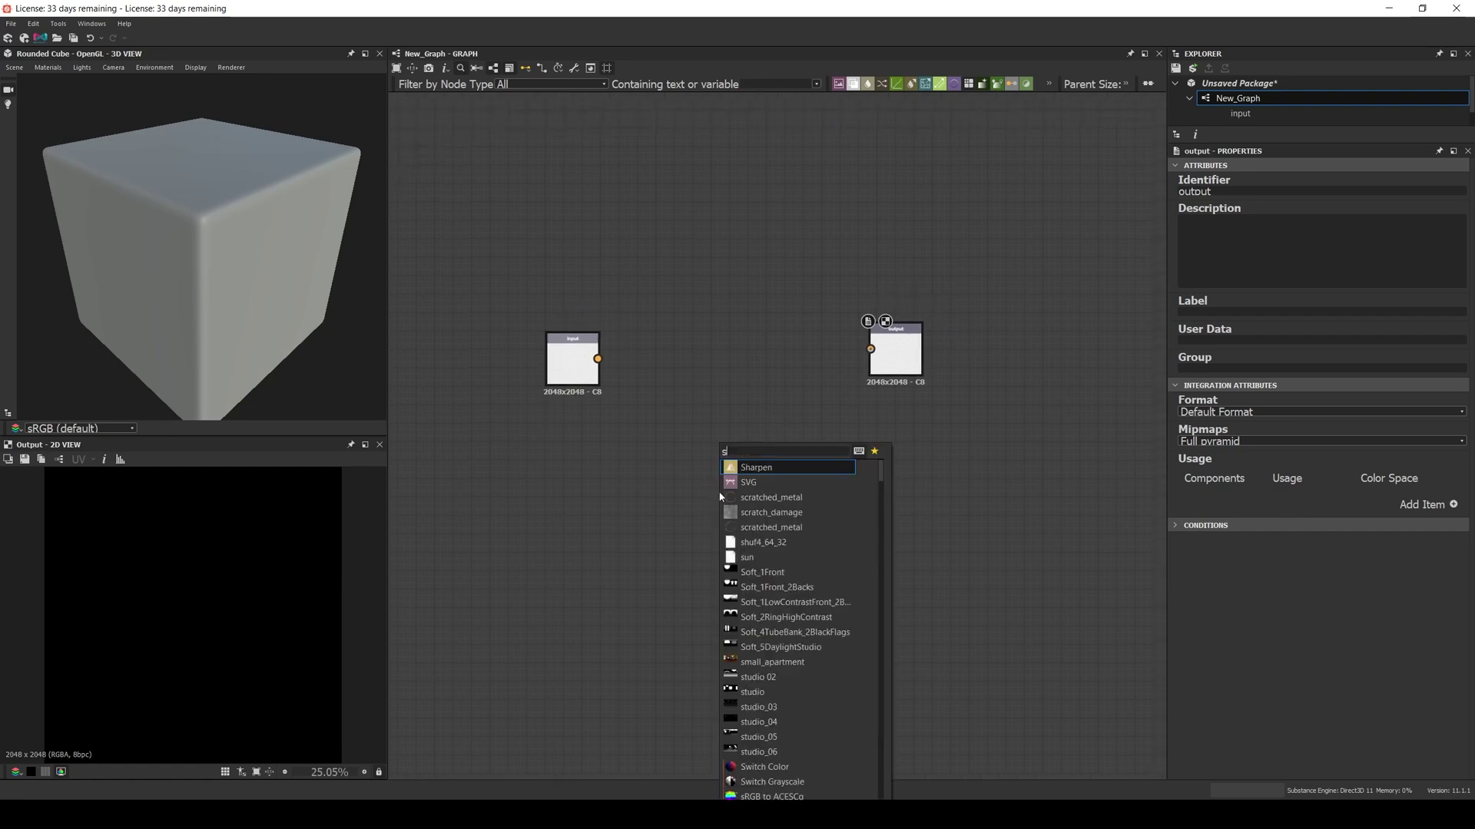
{"action": "type", "text": "slop"}
{"action": "key", "text": "Return"}
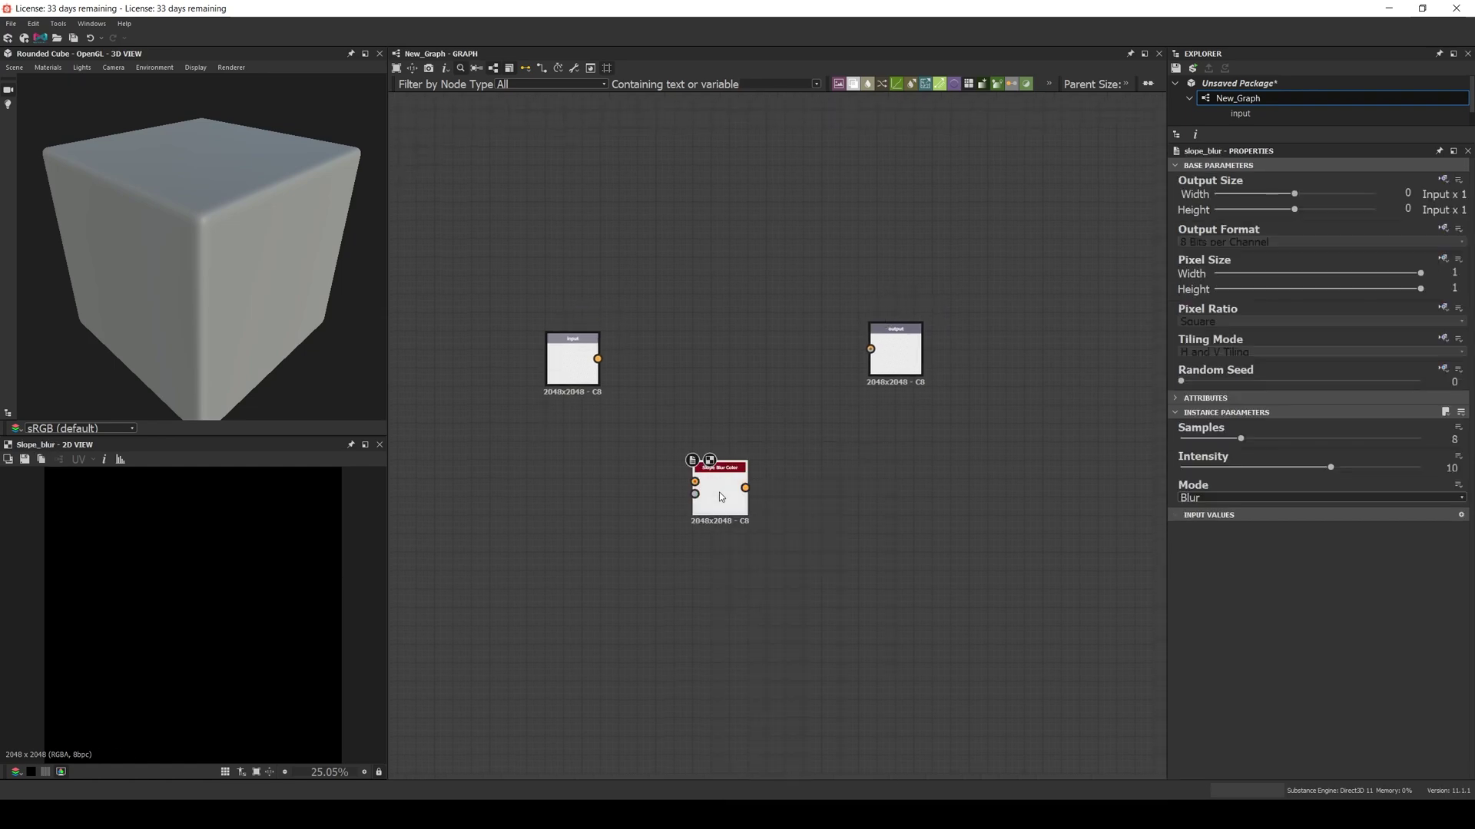
{"action": "left_click_drag", "start_coordinate": [720, 497], "coordinate": [733, 391]}
- Add a Clouds 2 noise and wire the input and Clouds 2 into the Slope Blur
{"action": "key", "text": "space"}
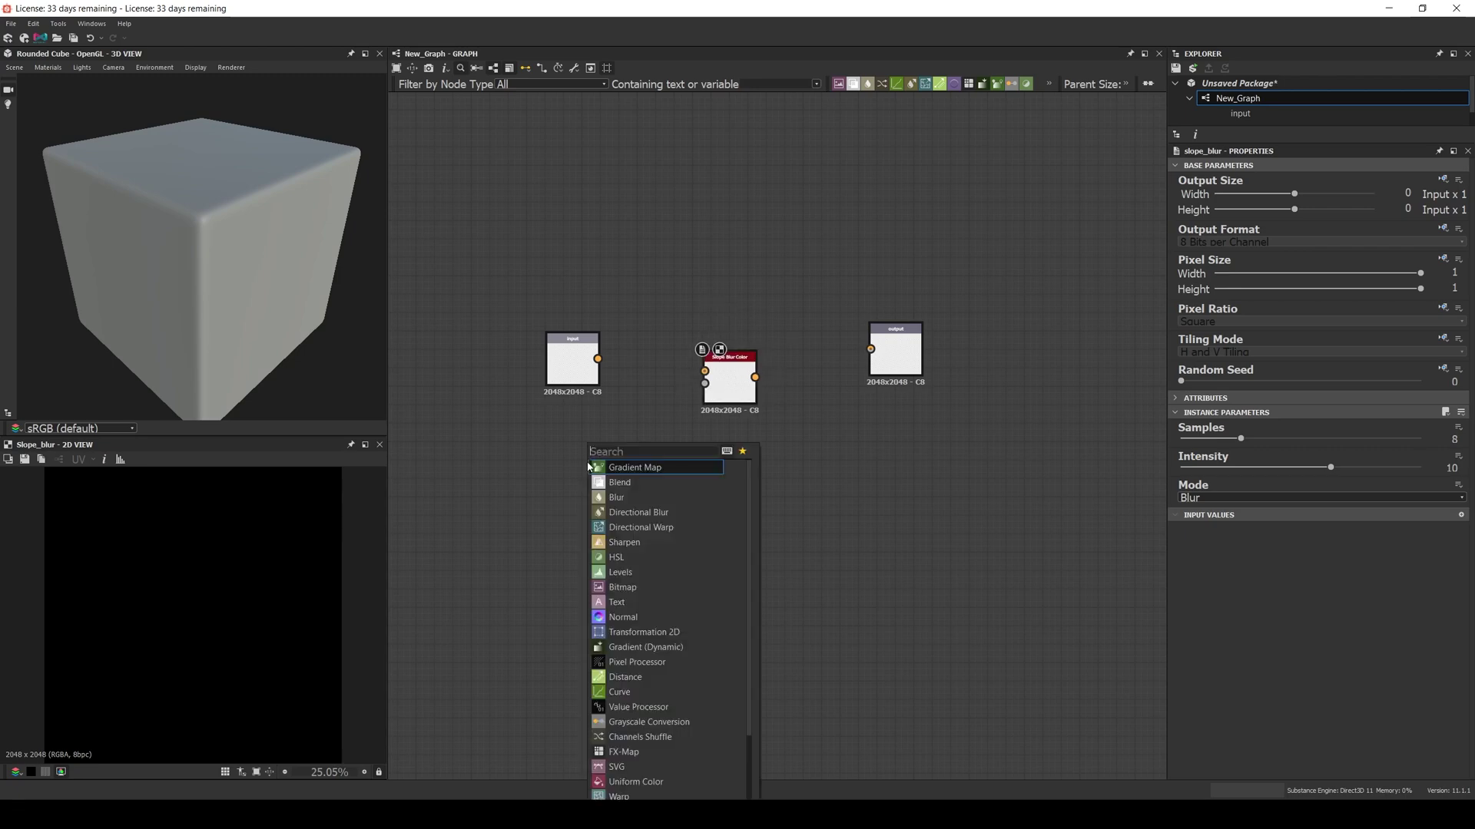
{"action": "type", "text": "clo"}
{"action": "key", "text": "Down"}
{"action": "key", "text": "Down"}
{"action": "key", "text": "Down"}
{"action": "key", "text": "Down"}
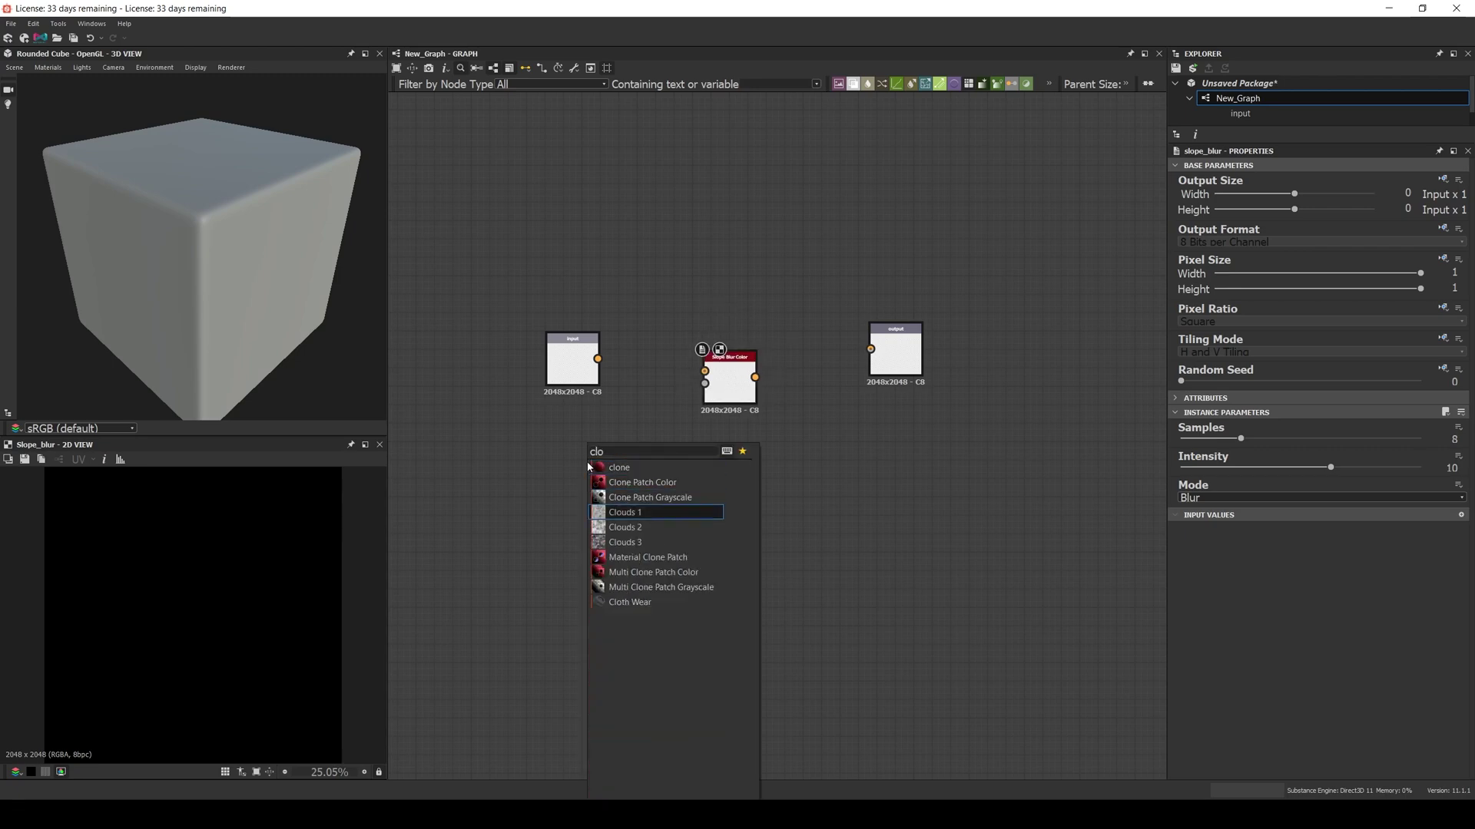
{"action": "key", "text": "Return"}
{"action": "left_click_drag", "start_coordinate": [597, 359], "coordinate": [704, 372]}
{"action": "left_click_drag", "start_coordinate": [616, 469], "coordinate": [870, 350]}
- Expose the Clouds 2 Scale as a new graph parameter
{"action": "left_click", "coordinate": [600, 483]}
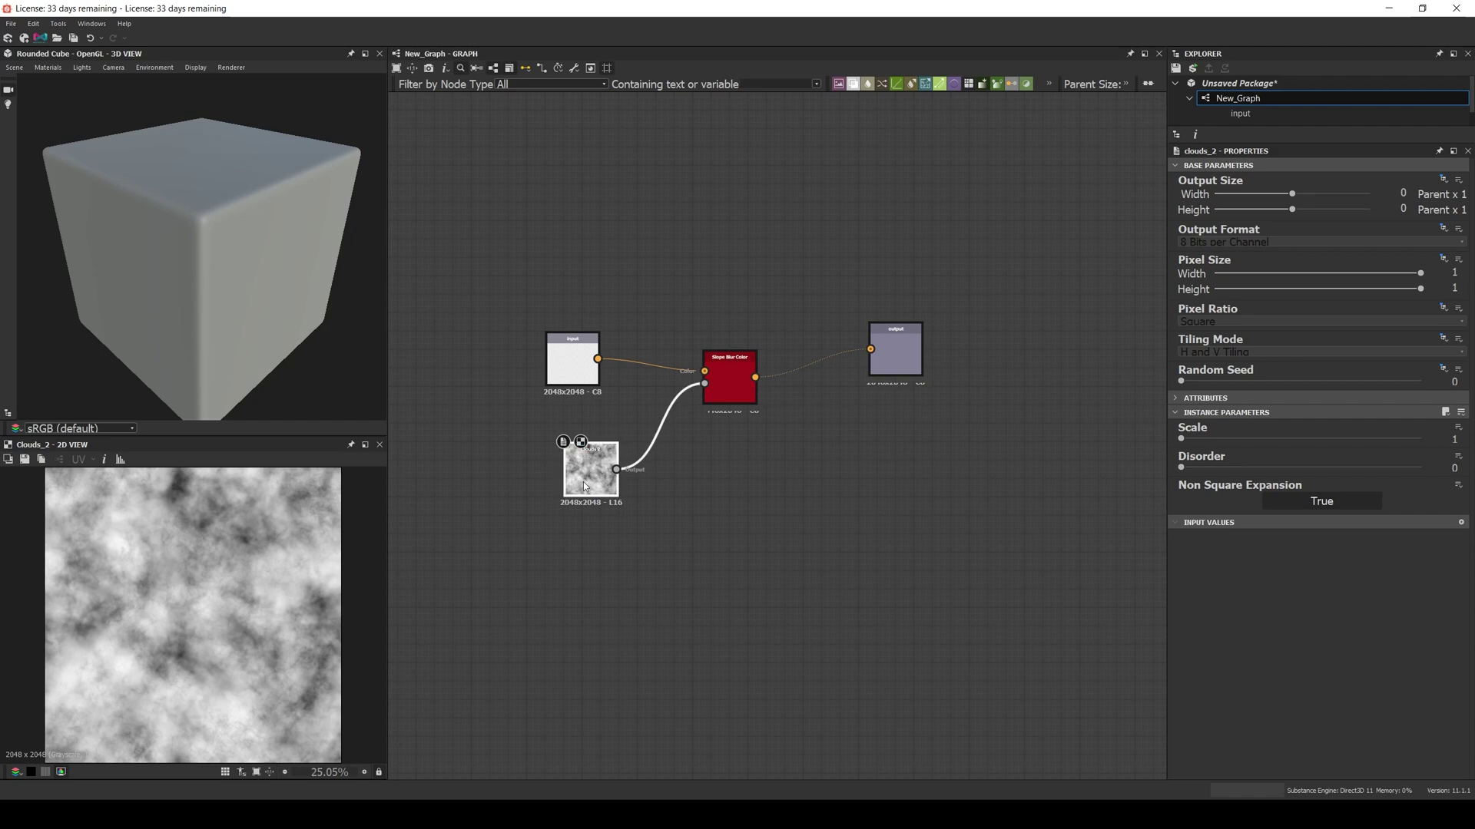
{"action": "left_click", "coordinate": [1458, 428]}
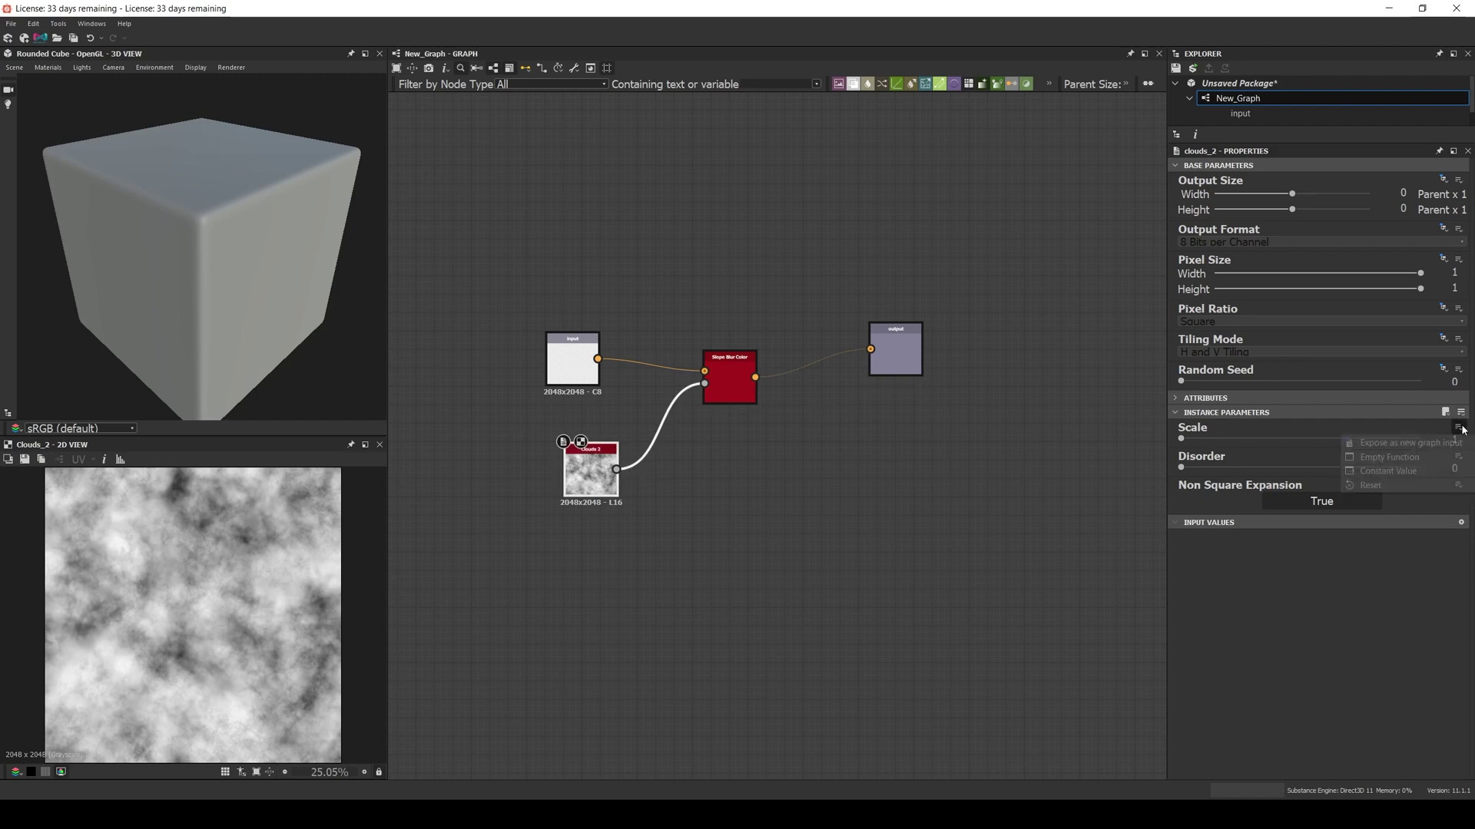
{"action": "left_click", "coordinate": [1401, 444]}
{"action": "left_click", "coordinate": [912, 519]}
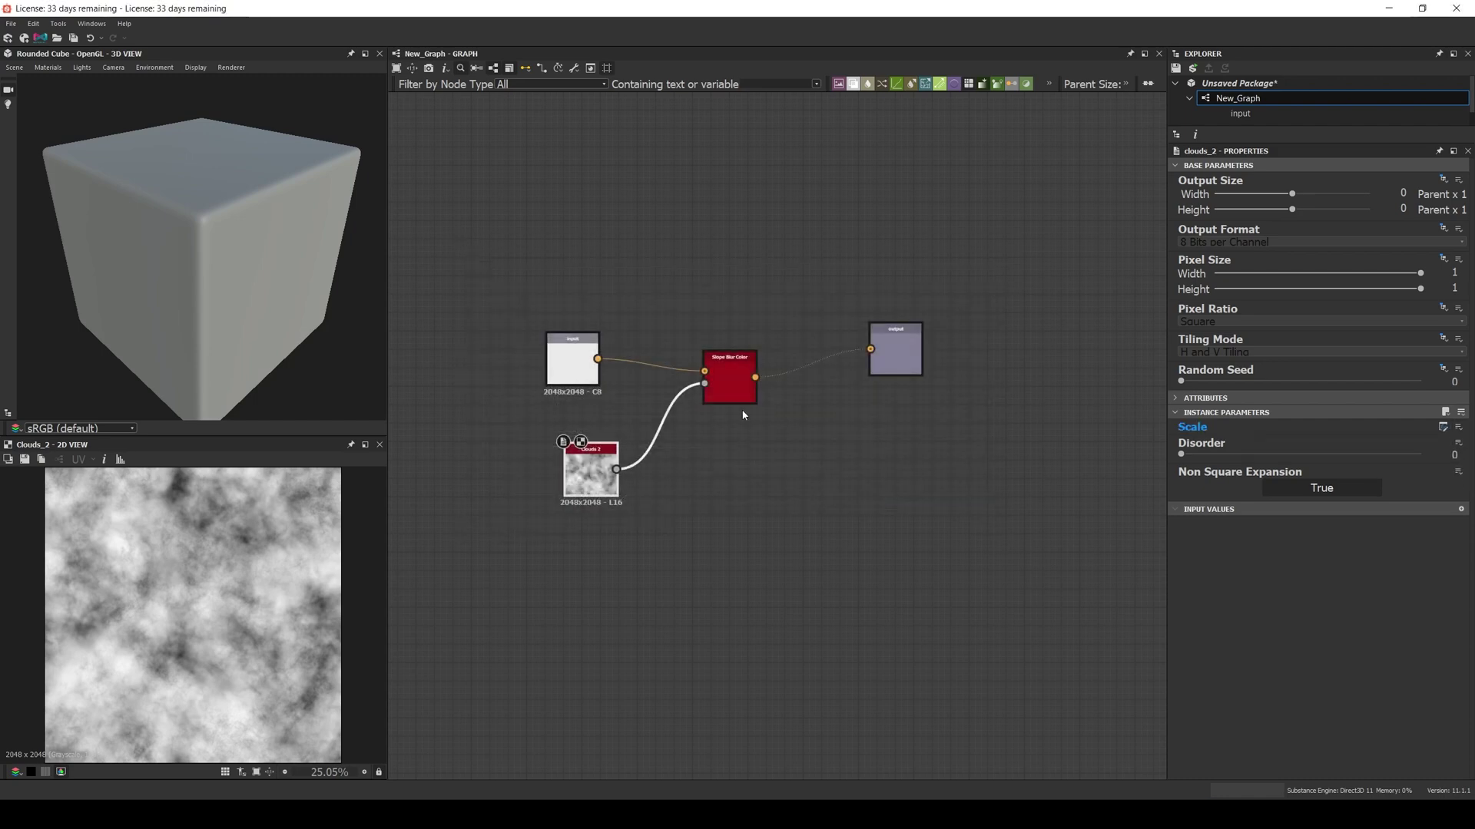
- Set Slope Blur Color Samples to 32 and expose its Intensity as a graph parameter
{"action": "left_click", "coordinate": [730, 384]}
{"action": "left_click_drag", "start_coordinate": [1240, 439], "coordinate": [1428, 440]}
{"action": "left_click", "coordinate": [1458, 456]}
{"action": "left_click", "coordinate": [1426, 469]}
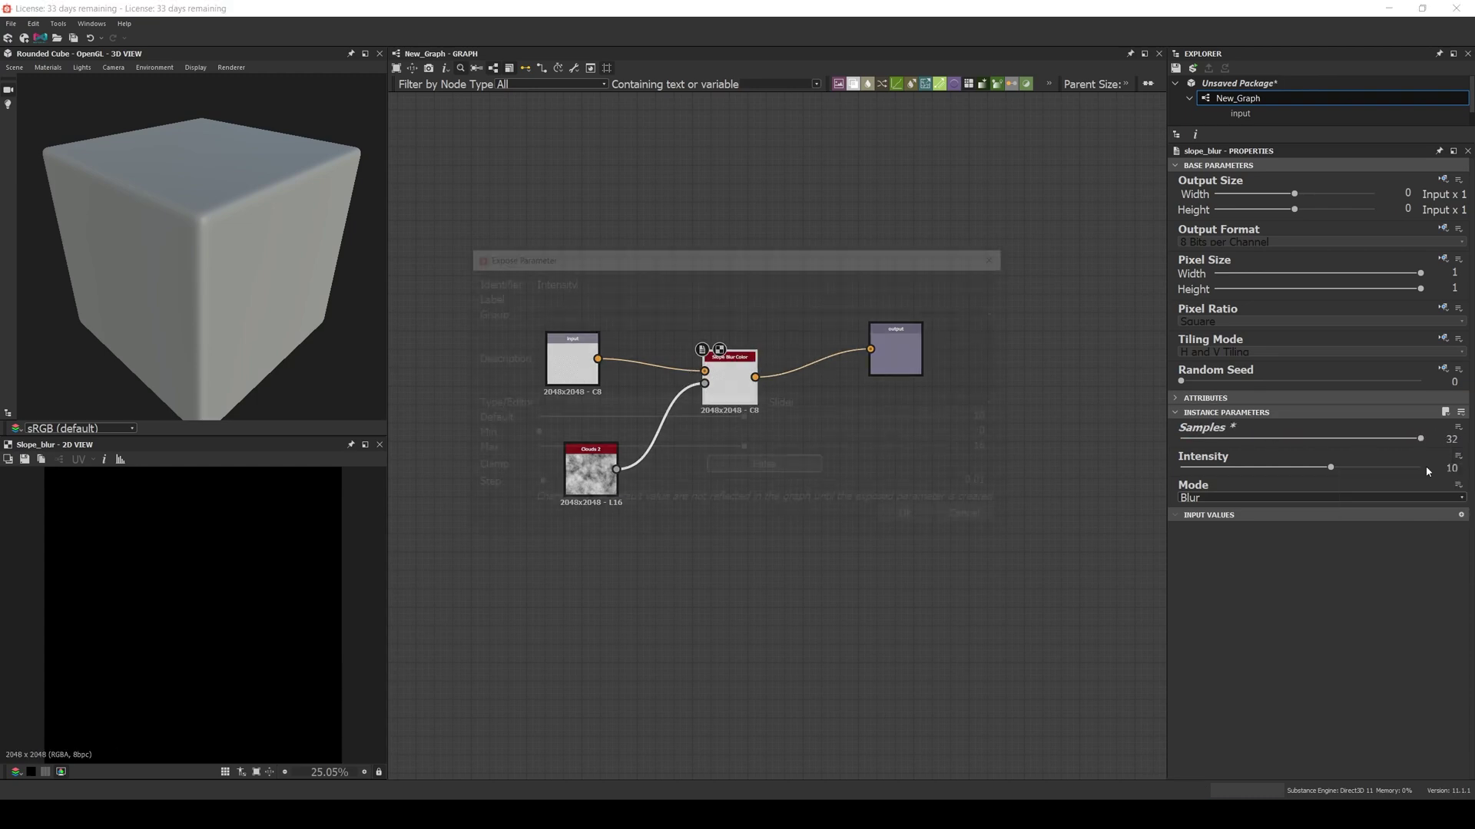
{"action": "left_click", "coordinate": [890, 526]}
{"action": "left_click", "coordinate": [815, 455]}
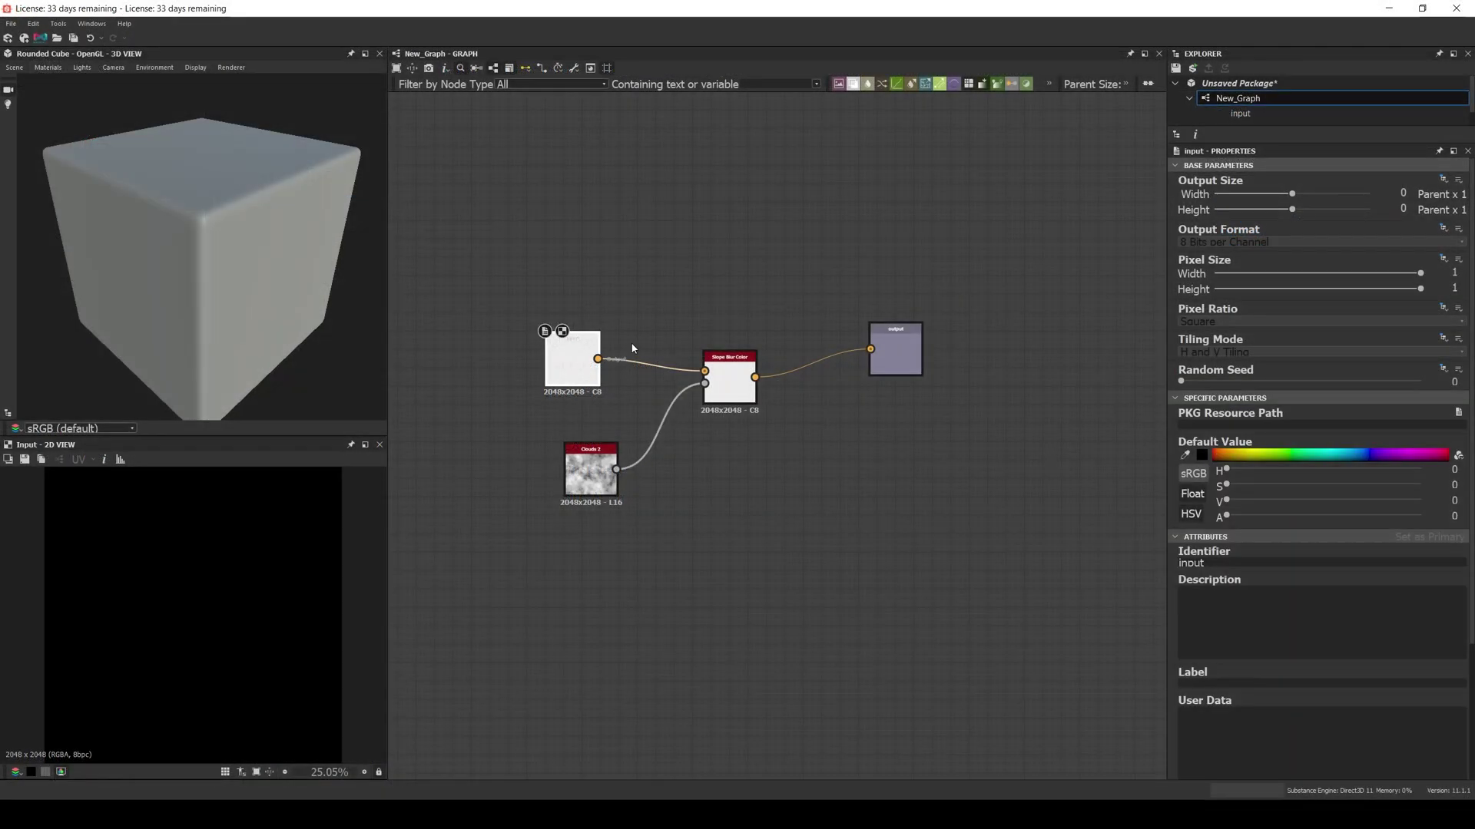
- Set the input node's Identifier to basecolor
{"action": "left_click_drag", "start_coordinate": [1212, 565], "coordinate": [1174, 568]}
{"action": "type", "text": "basecolor"}
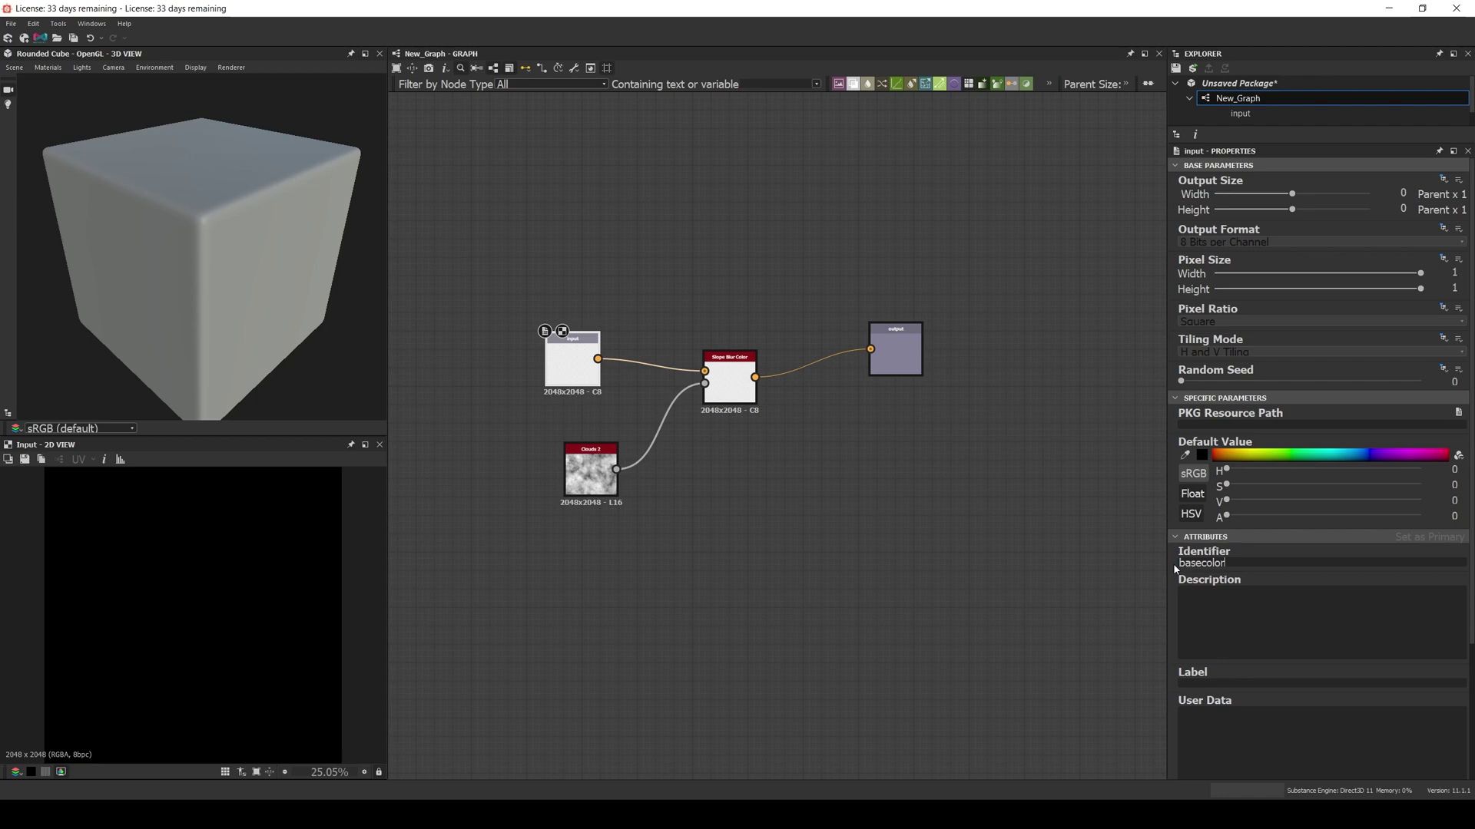
{"action": "key", "text": "Return"}
- Set the output node's Identifier to basecolor
{"action": "left_click", "coordinate": [913, 352]}
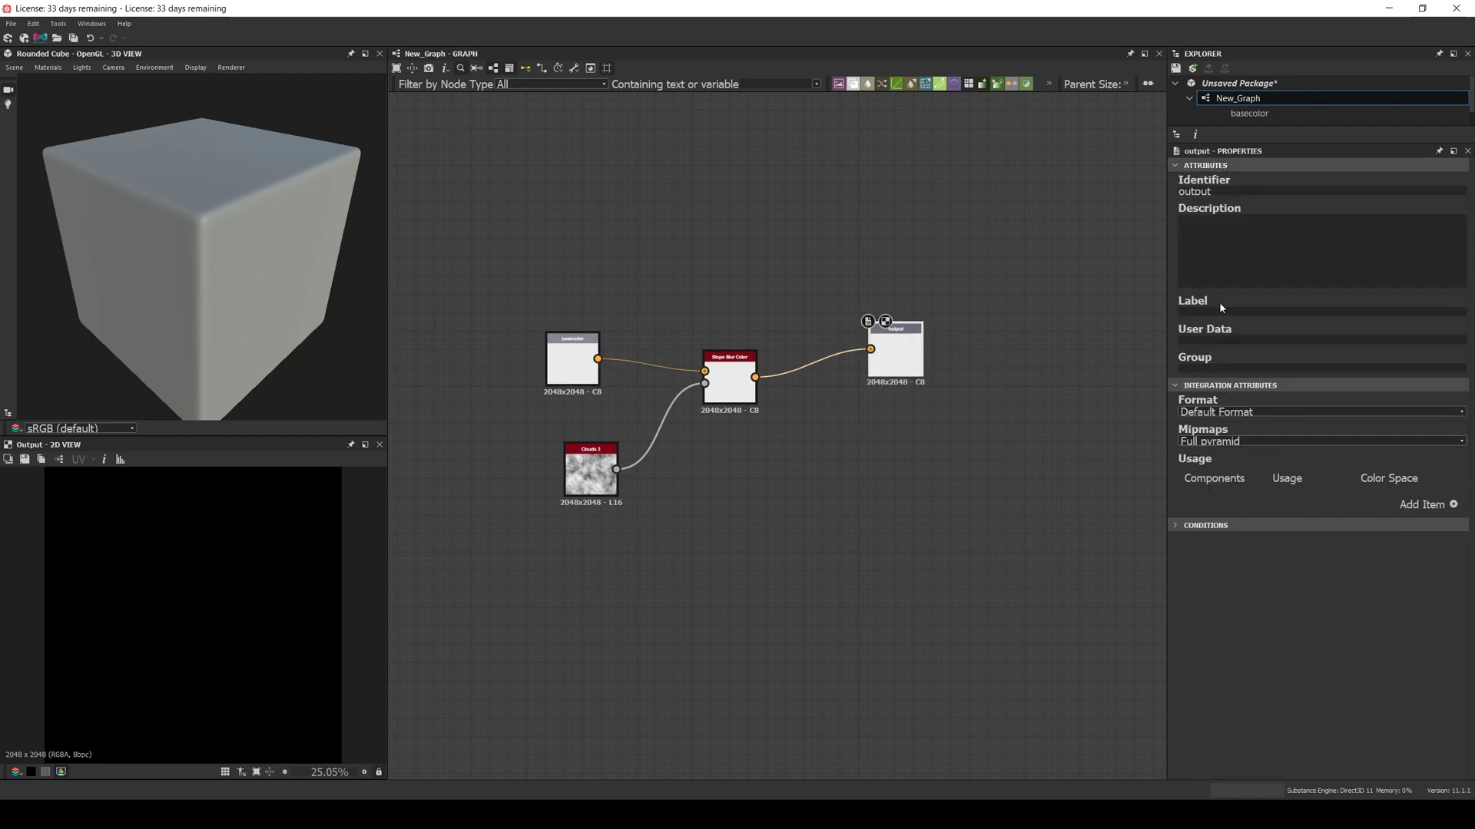
{"action": "double_click", "coordinate": [1217, 191]}
{"action": "type", "text": "basecolor"}
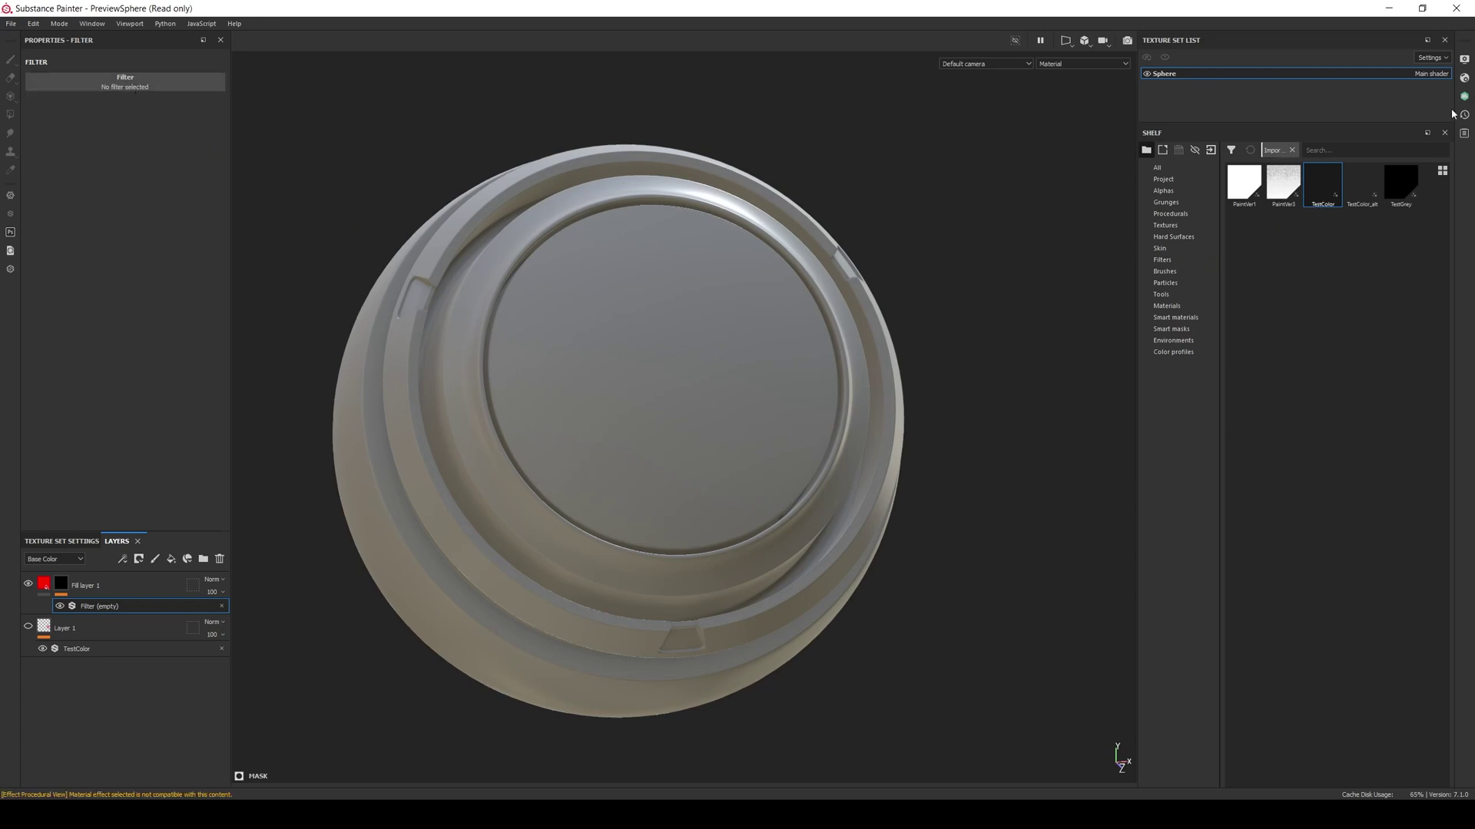
- Read the effect-incompatibility warning in the Log, then unhide Layer 1 to reveal the red squiggle
{"action": "left_click", "coordinate": [1463, 134]}
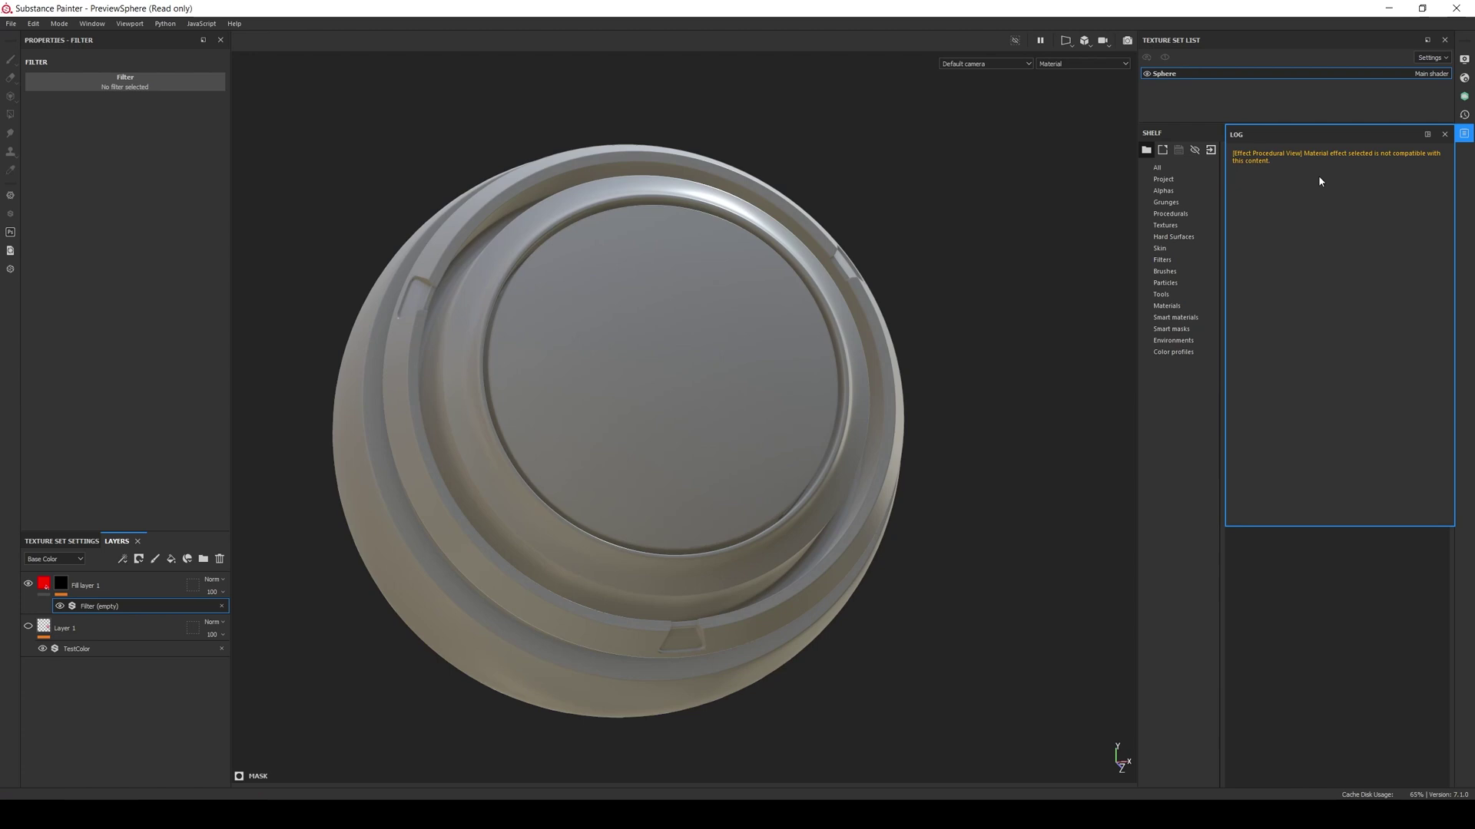
{"action": "left_click", "coordinate": [1444, 134]}
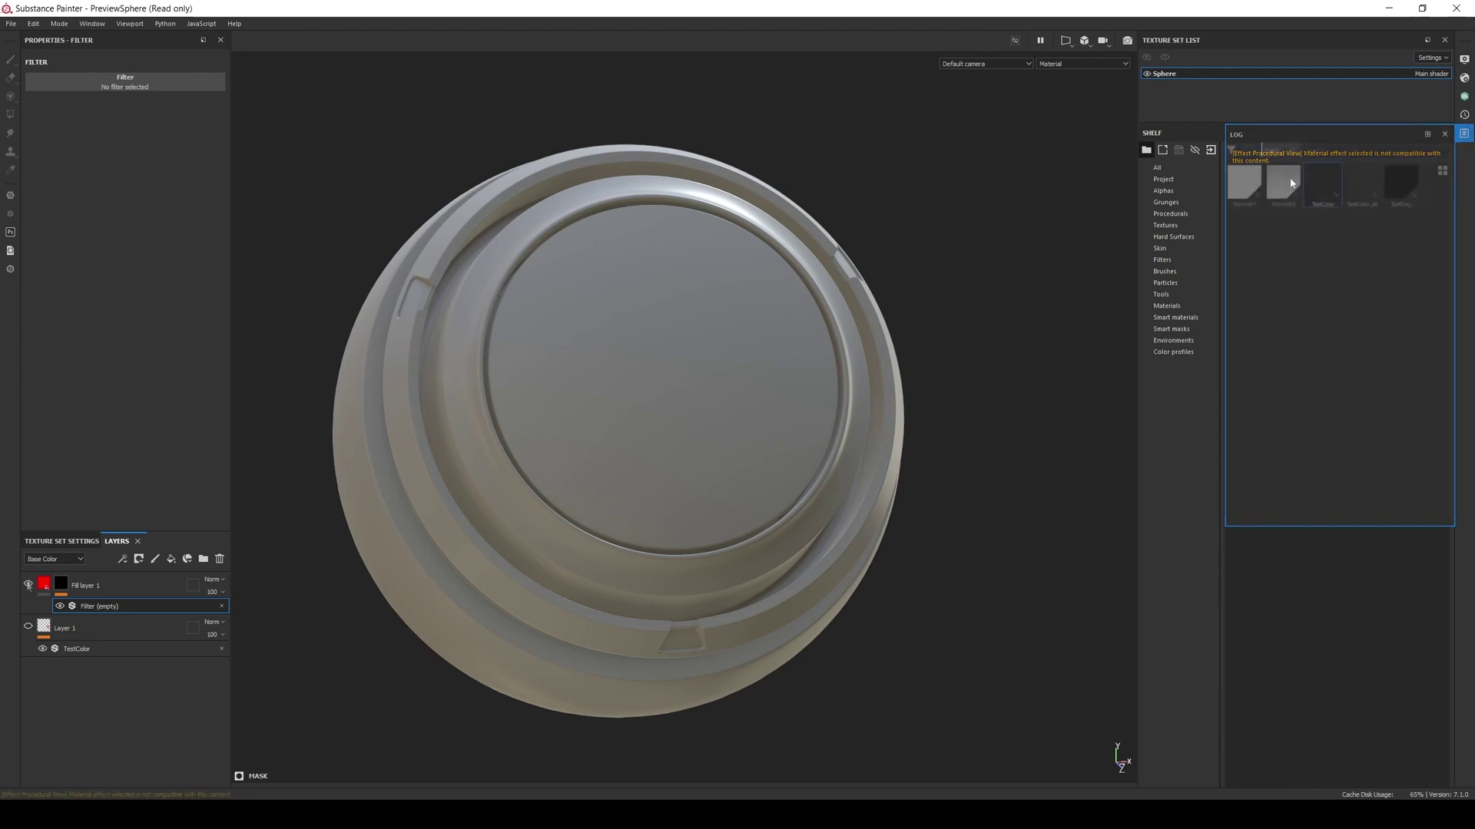
{"action": "left_click", "coordinate": [28, 625]}
- Select Layer 1's TestColor filter and raise its Intensity from 0.25 to about 4
{"action": "left_click", "coordinate": [76, 649]}
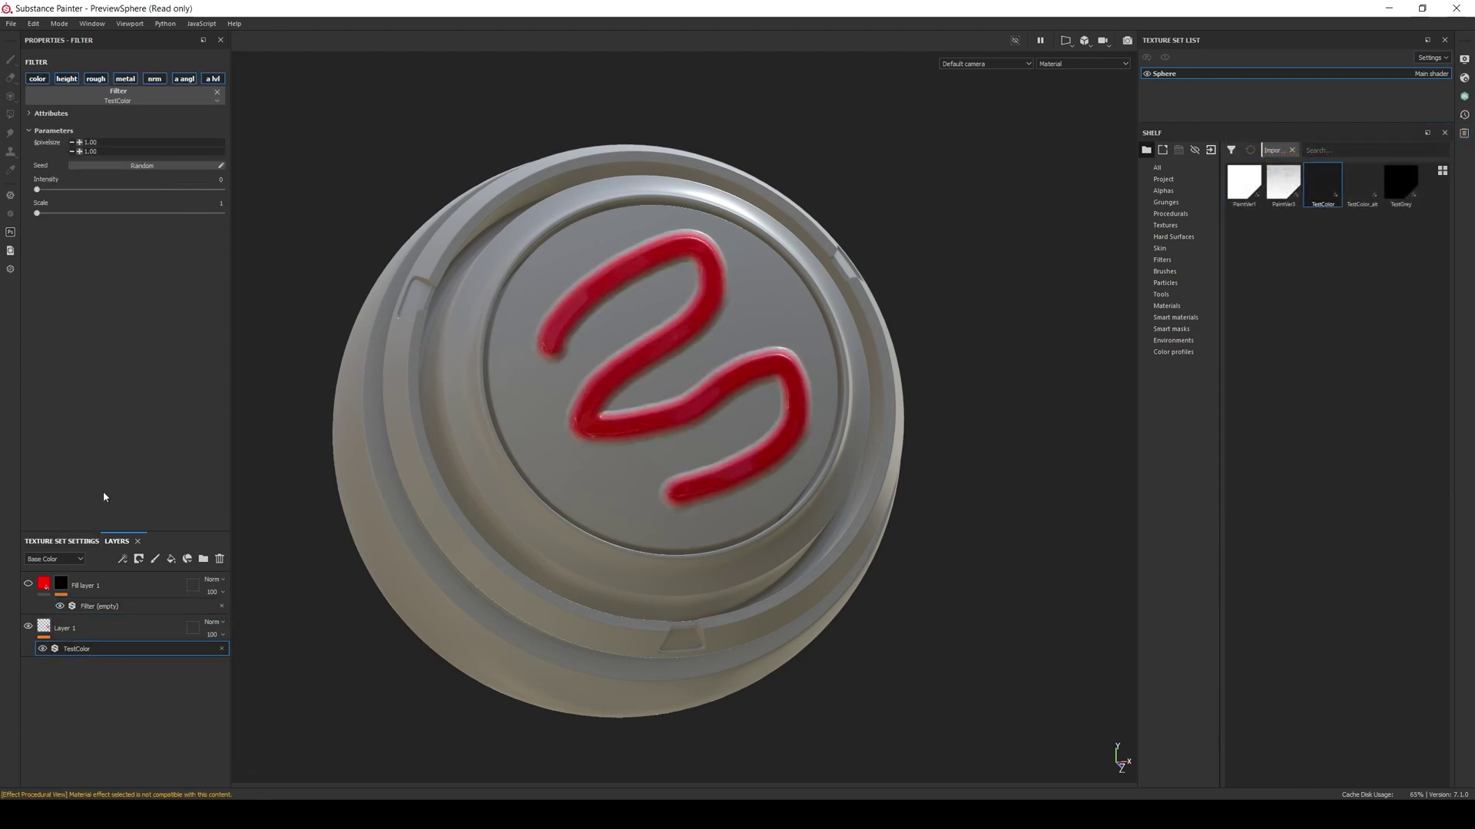
{"action": "left_click", "coordinate": [40, 191]}
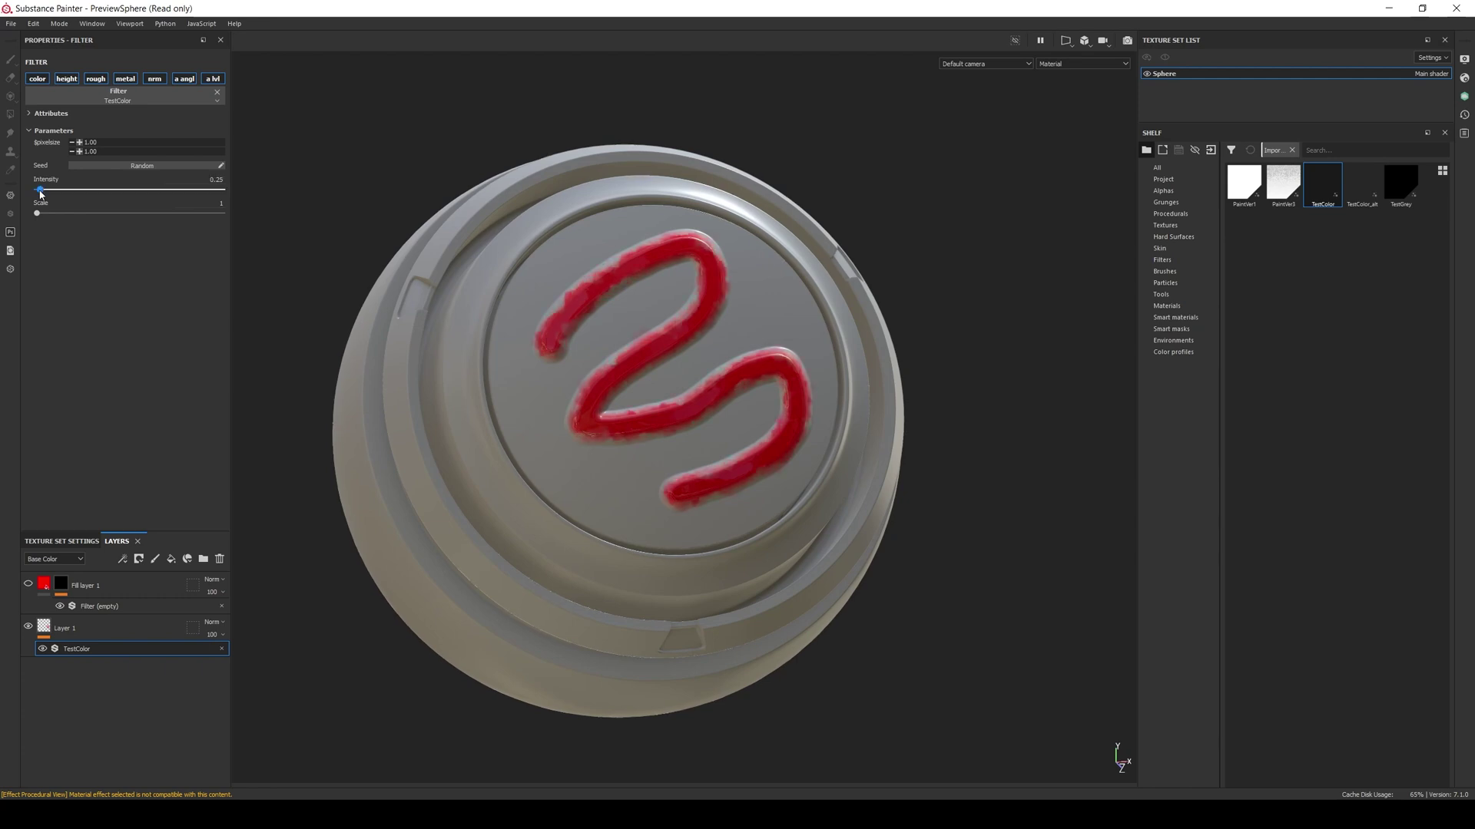
{"action": "left_click_drag", "start_coordinate": [40, 192], "coordinate": [99, 192]}
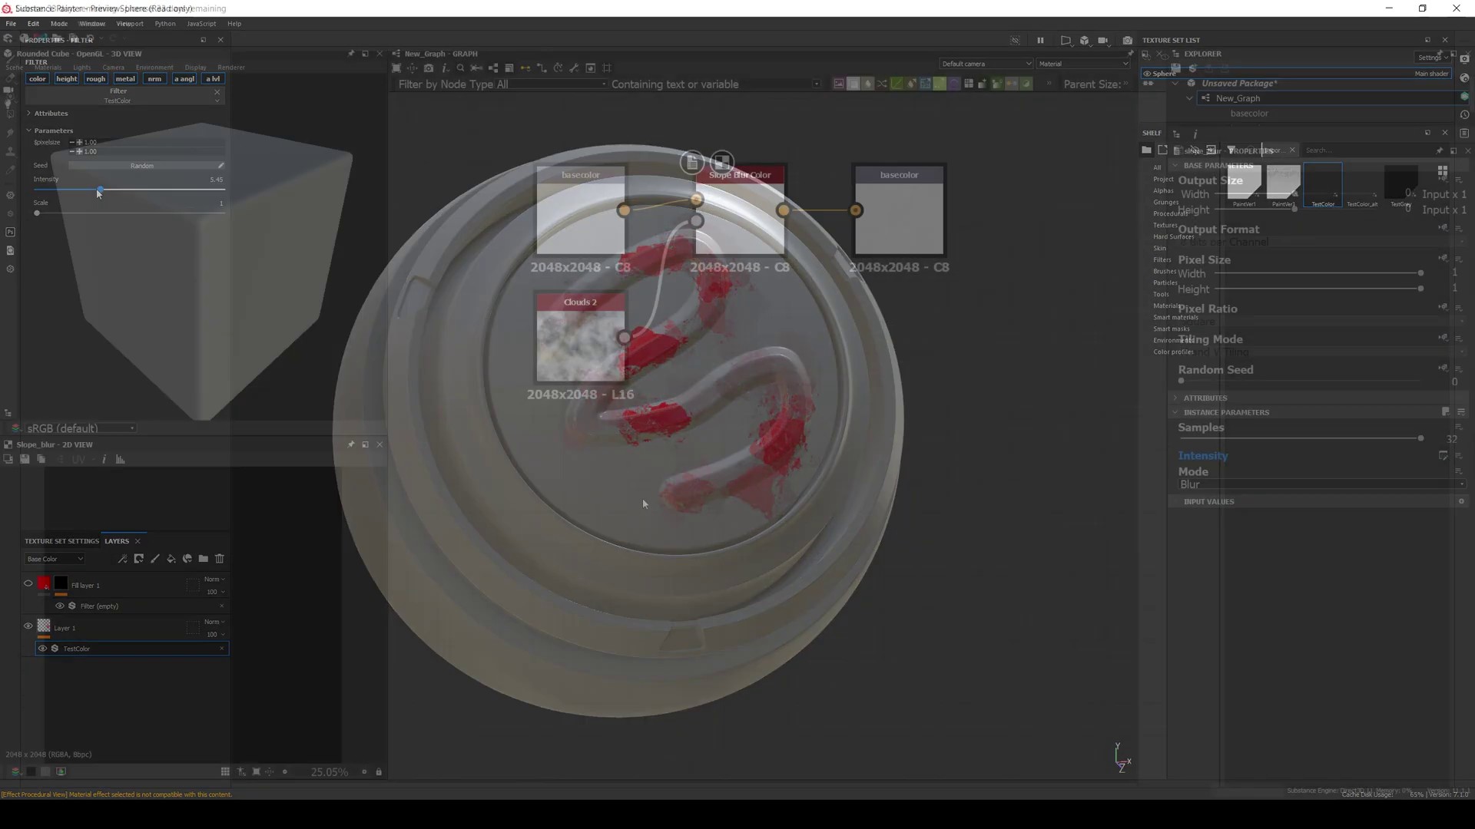
- Add an Input Grayscale node below Clouds 2 and a second Output node
{"action": "key", "text": "space"}
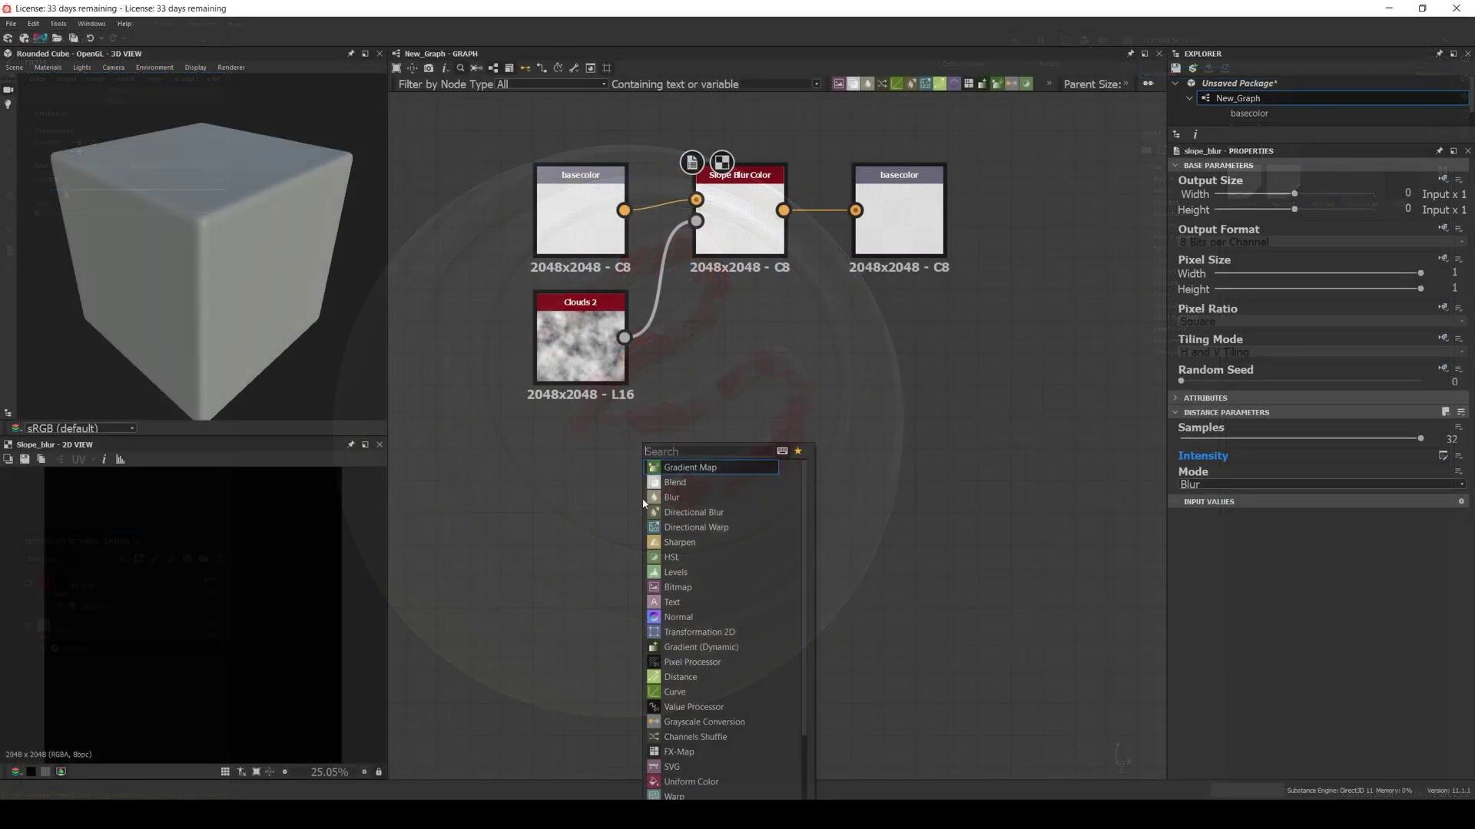
{"action": "type", "text": "inp"}
{"action": "key", "text": "Down"}
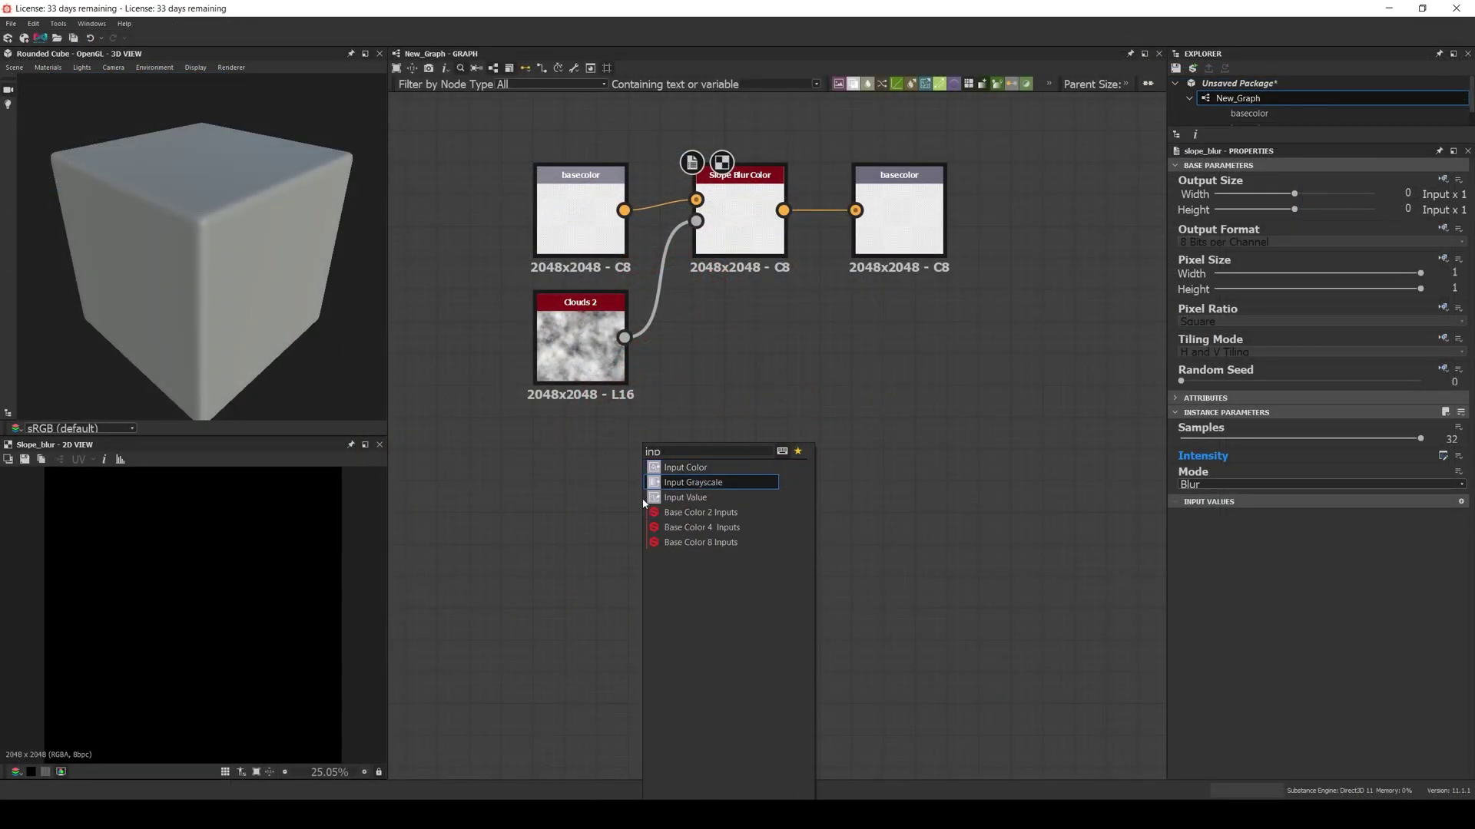
{"action": "key", "text": "Return"}
{"action": "left_click_drag", "start_coordinate": [642, 499], "coordinate": [588, 507]}
{"action": "left_click", "coordinate": [915, 528]}
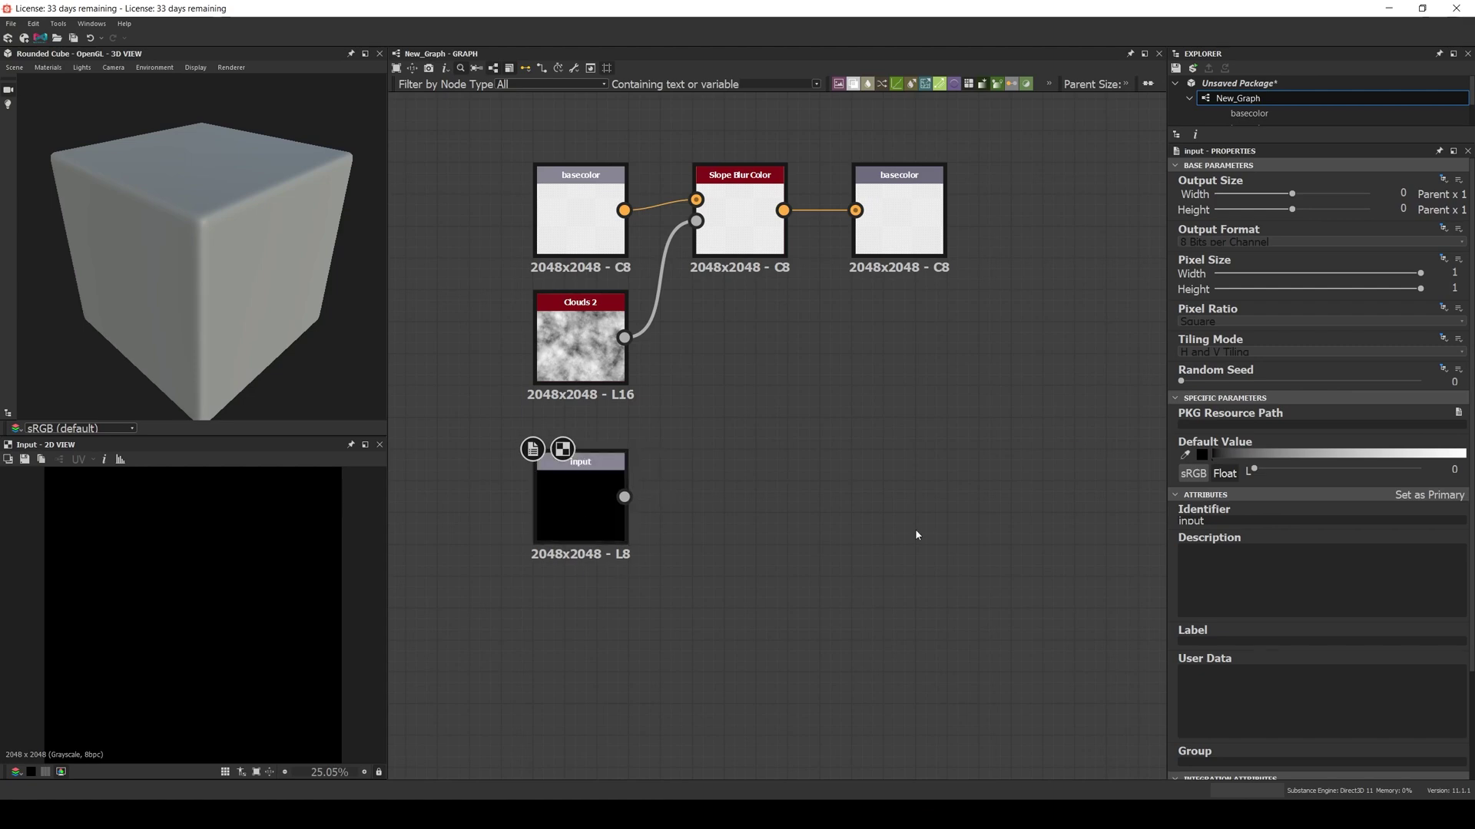
{"action": "key", "text": "space"}
{"action": "type", "text": "out"}
{"action": "key", "text": "Return"}
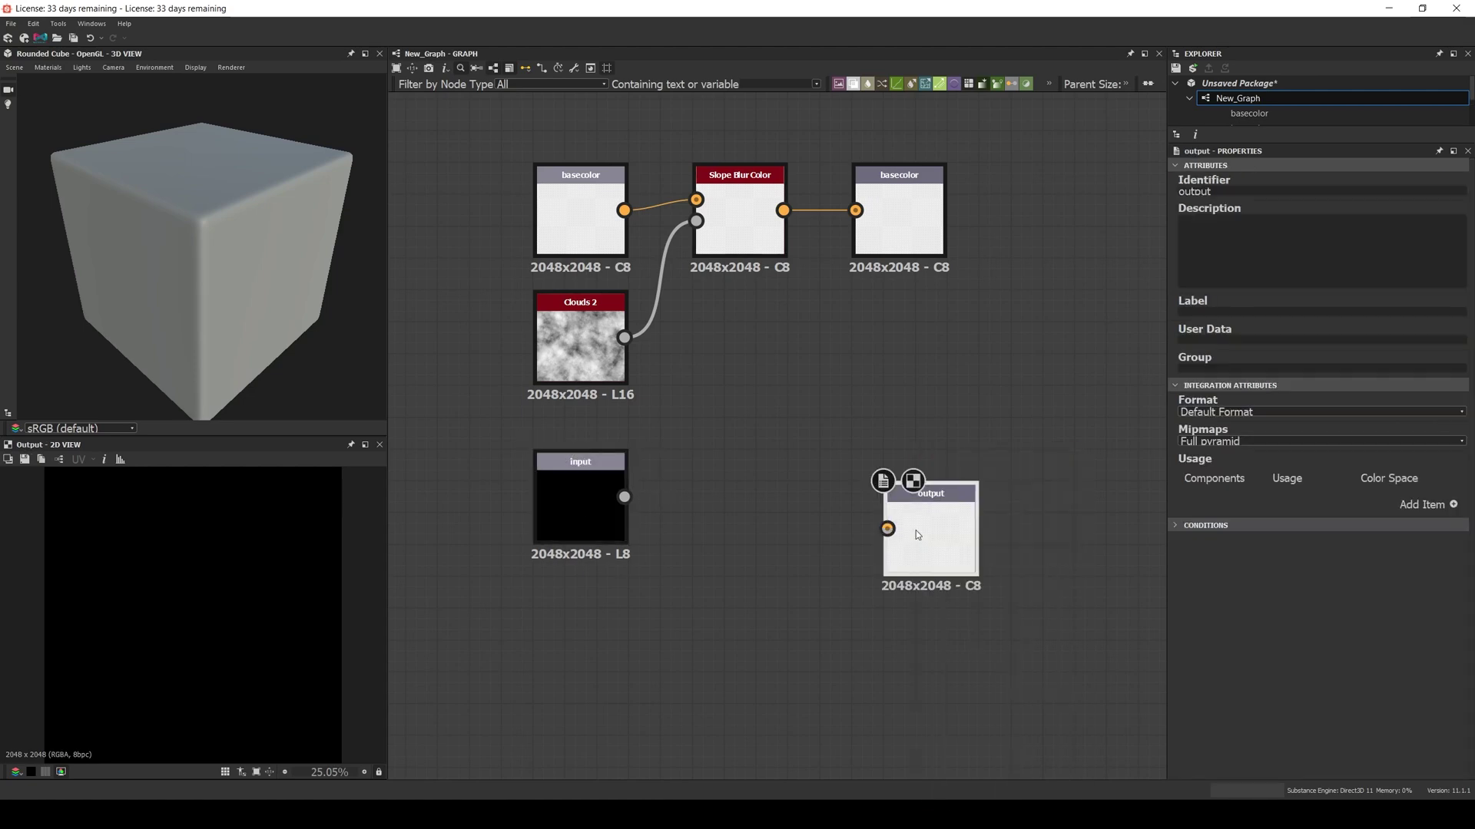
- Set the Identifier of both the new input and output nodes to height
{"action": "left_click", "coordinate": [580, 511]}
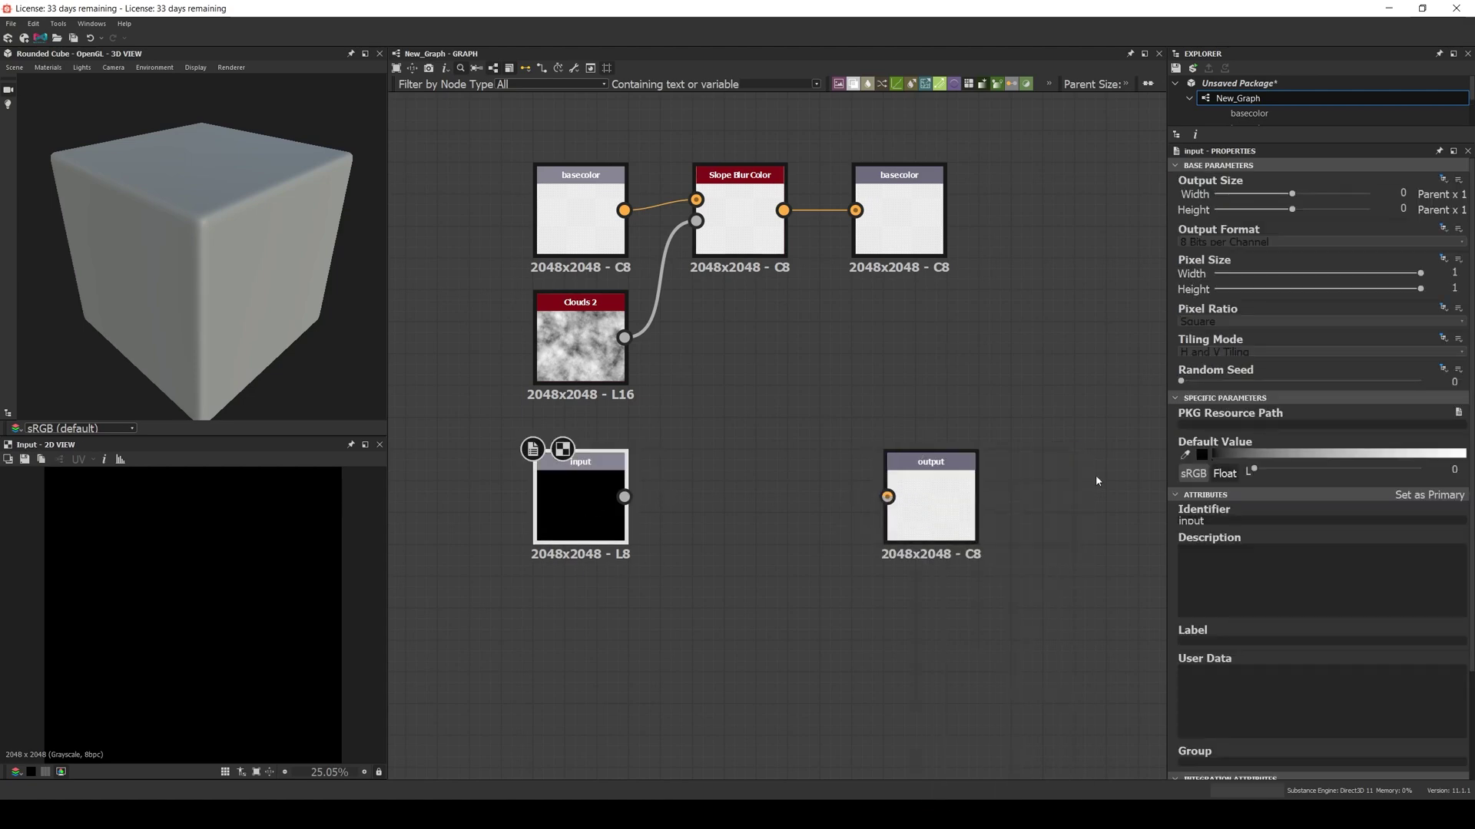
{"action": "type", "text": "height"}
{"action": "left_click", "coordinate": [937, 513]}
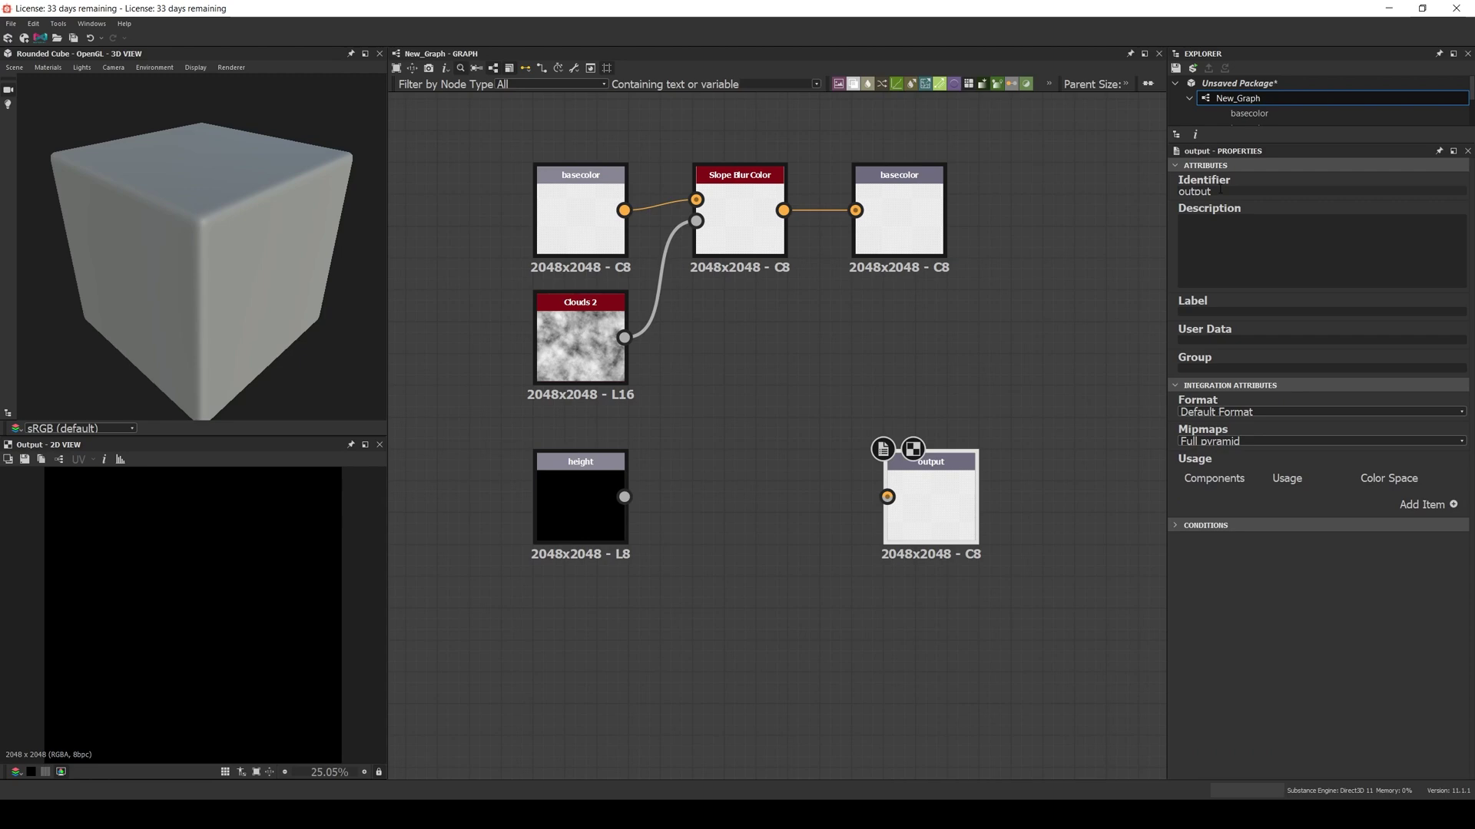
{"action": "type", "text": "height"}
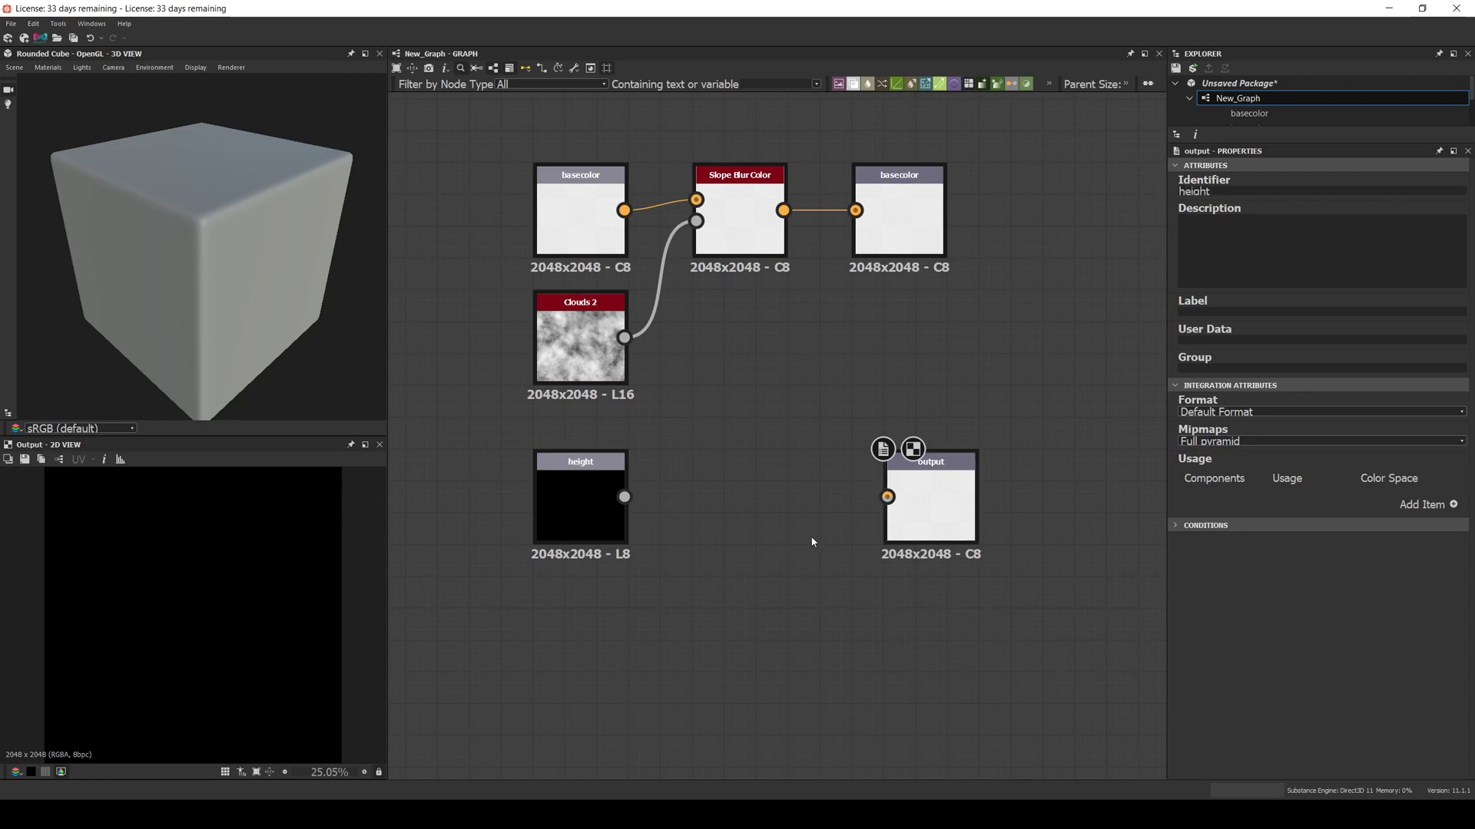
{"action": "key", "text": "Return"}
- Insert an Invert Grayscale node and wire height input → invert → height output
{"action": "key", "text": "space"}
{"action": "type", "text": "inver"}
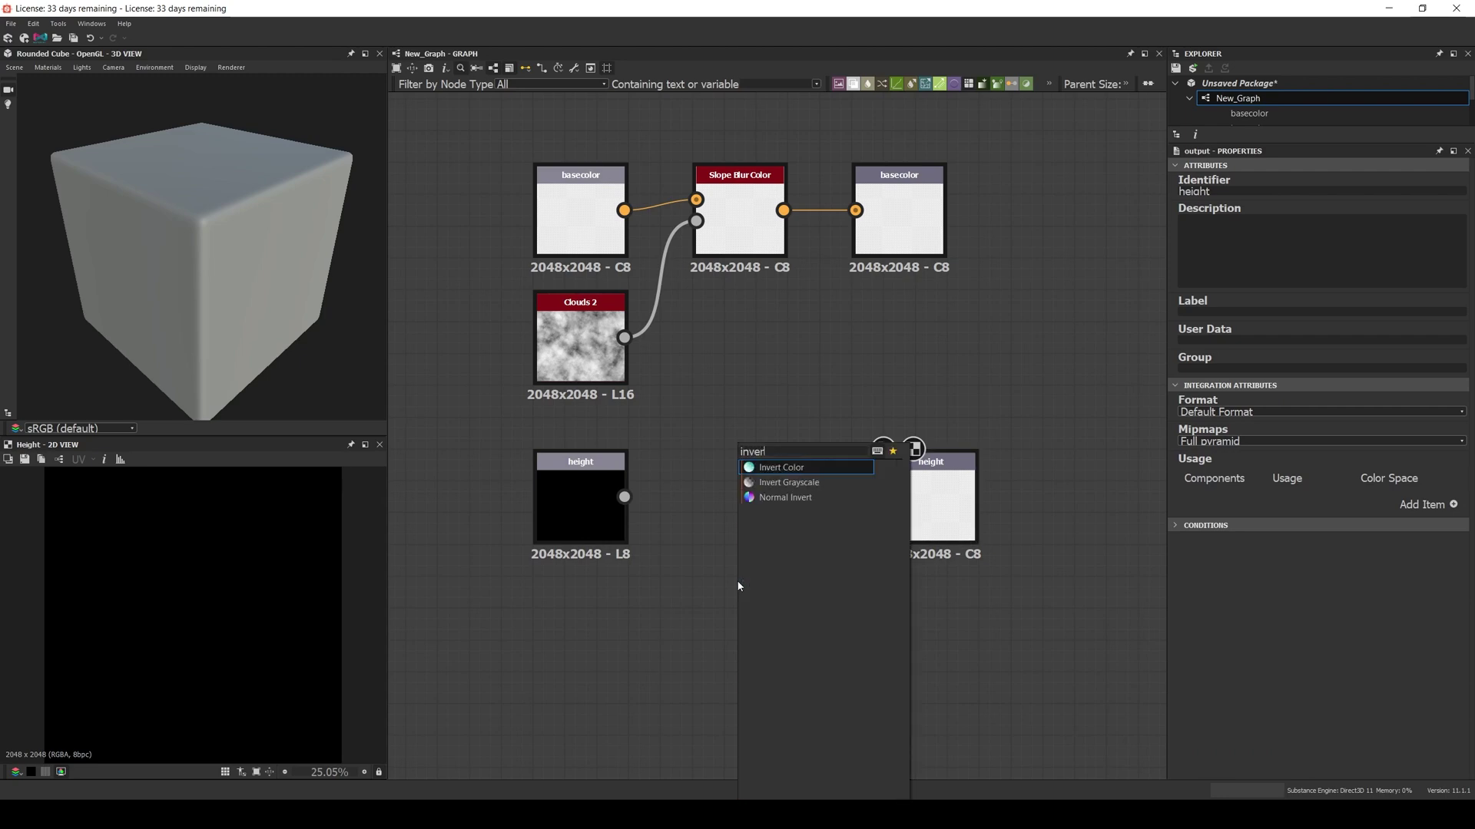
{"action": "key", "text": "Return"}
{"action": "left_click_drag", "start_coordinate": [737, 582], "coordinate": [768, 488]}
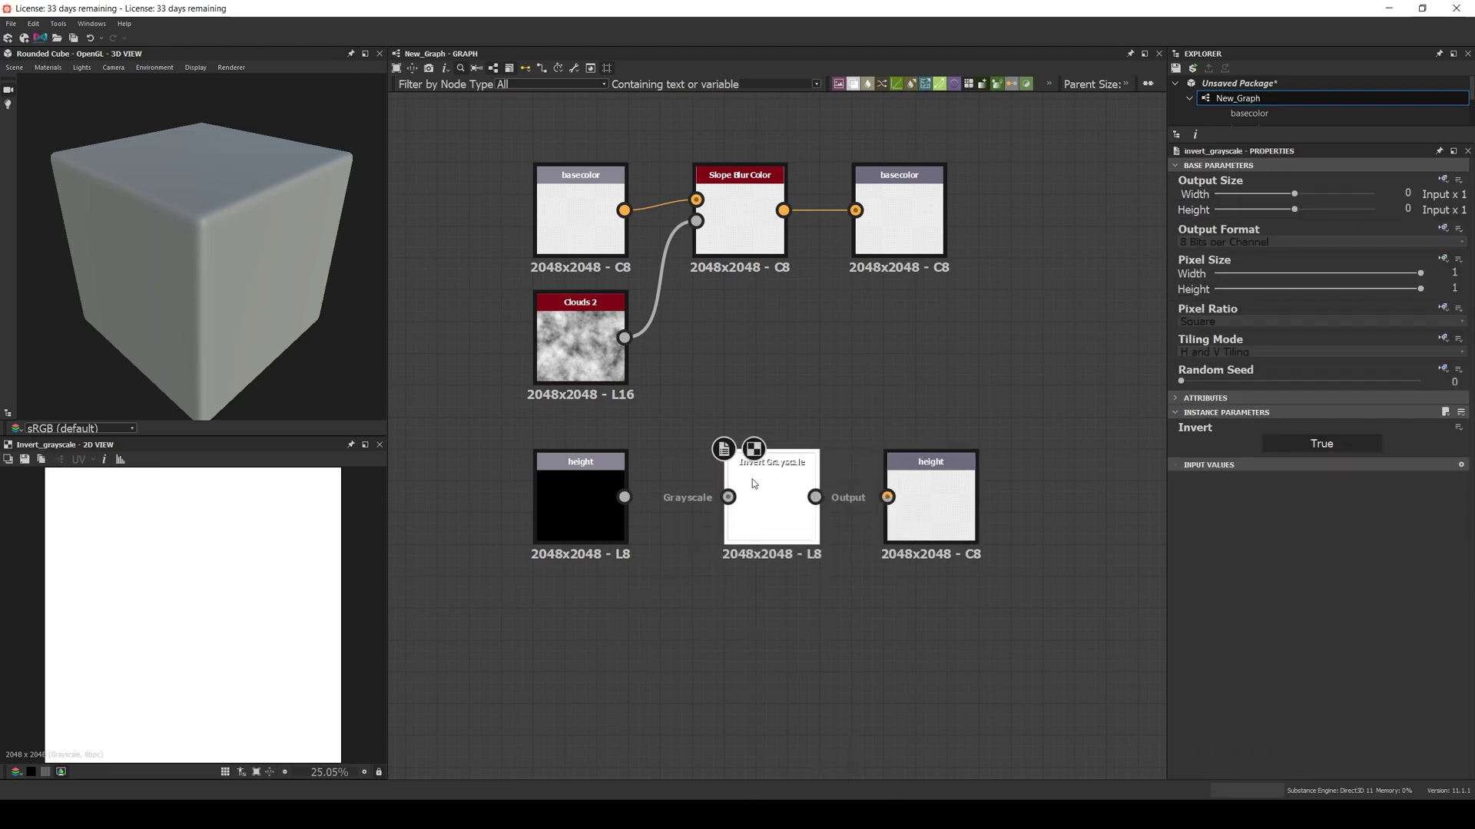
{"action": "left_click_drag", "start_coordinate": [630, 500], "coordinate": [728, 497]}
{"action": "left_click_drag", "start_coordinate": [827, 500], "coordinate": [889, 498]}
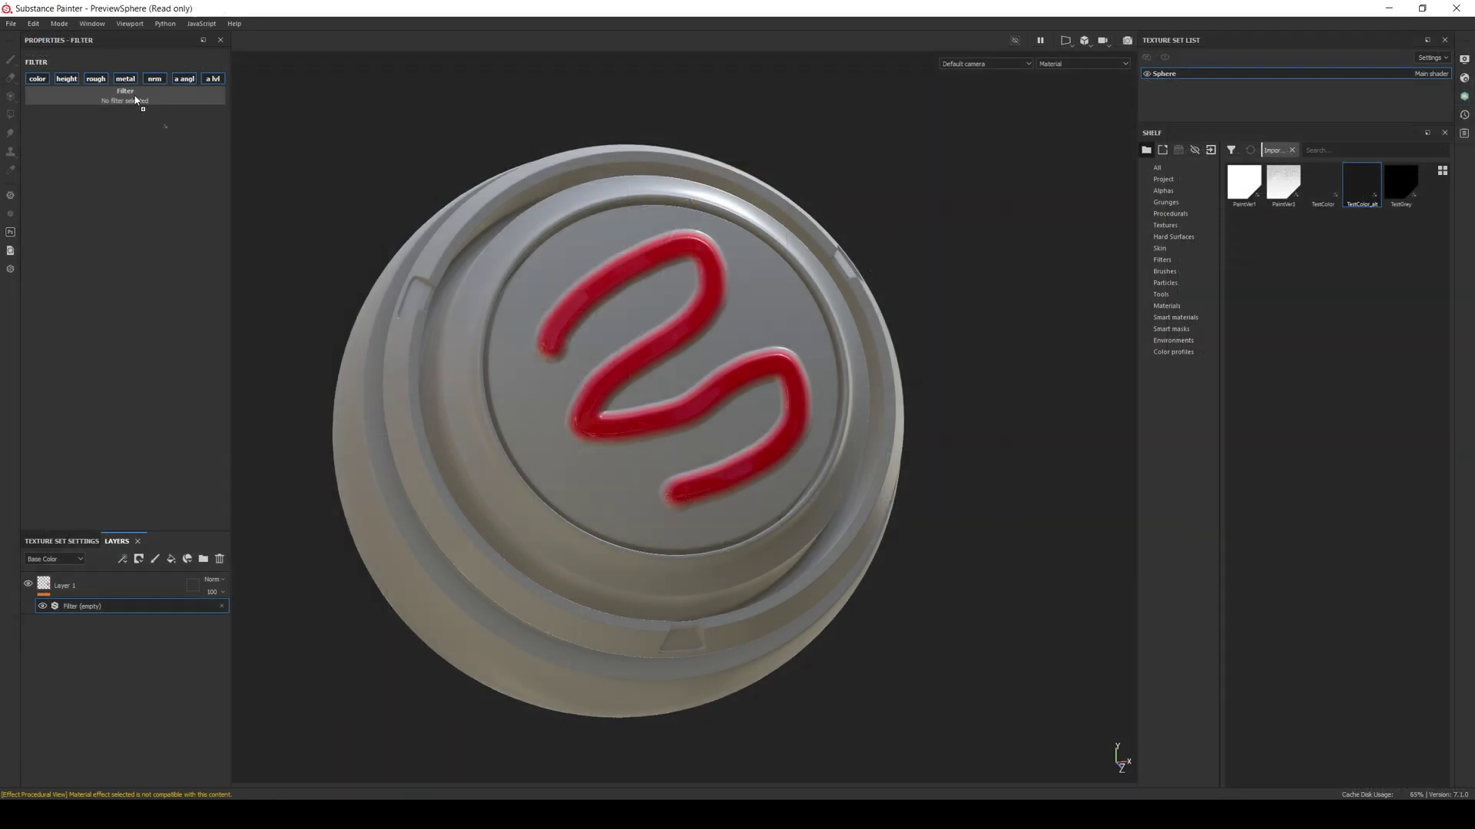
- Apply TestColor_alt to Layer 1's filter at about 2.65 intensity, toggling it off and on to compare
{"action": "left_click_drag", "start_coordinate": [136, 100], "coordinate": [134, 100]}
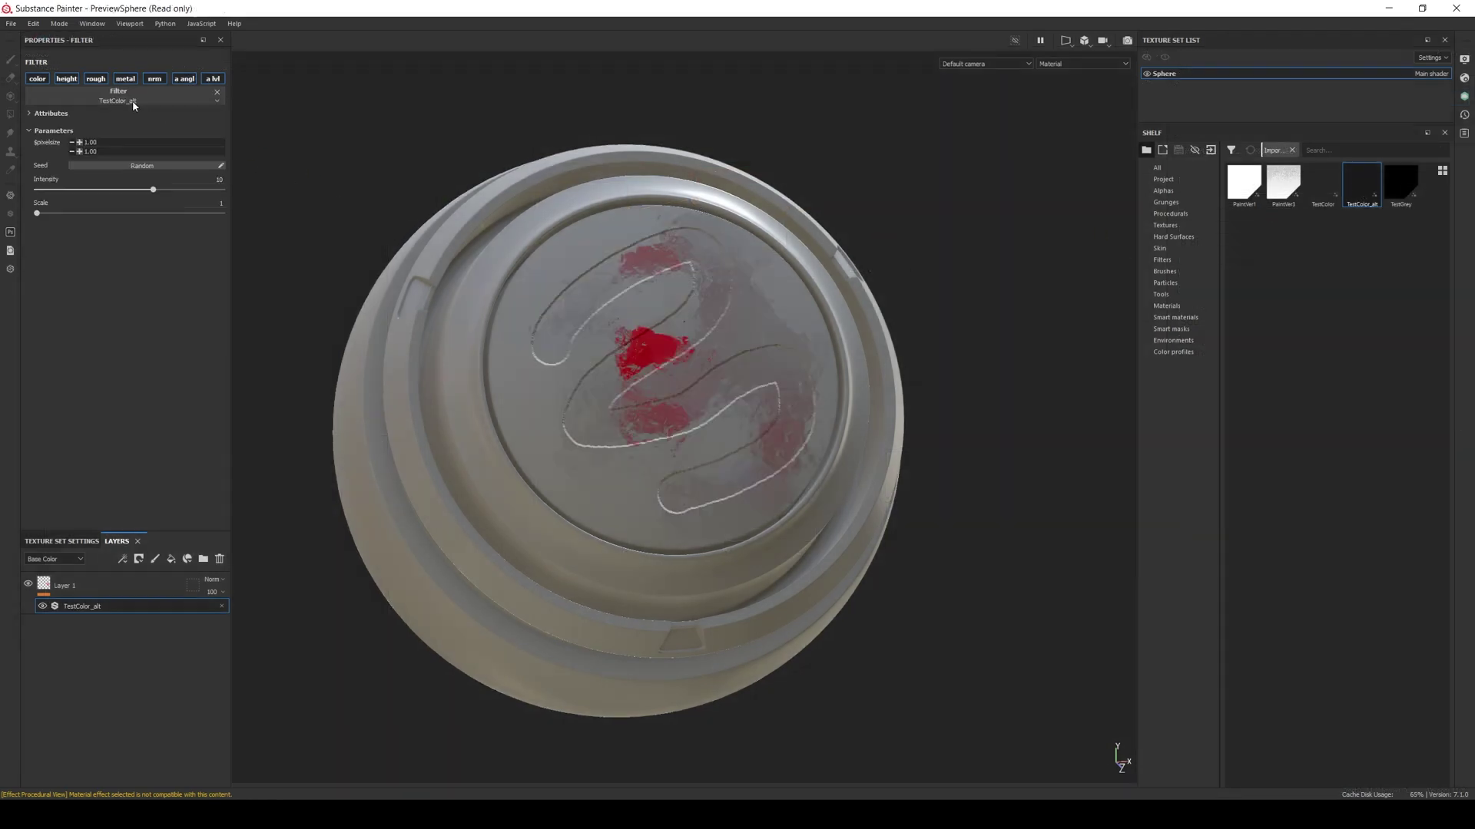
{"action": "left_click_drag", "start_coordinate": [151, 189], "coordinate": [53, 194]}
{"action": "left_click", "coordinate": [42, 607]}
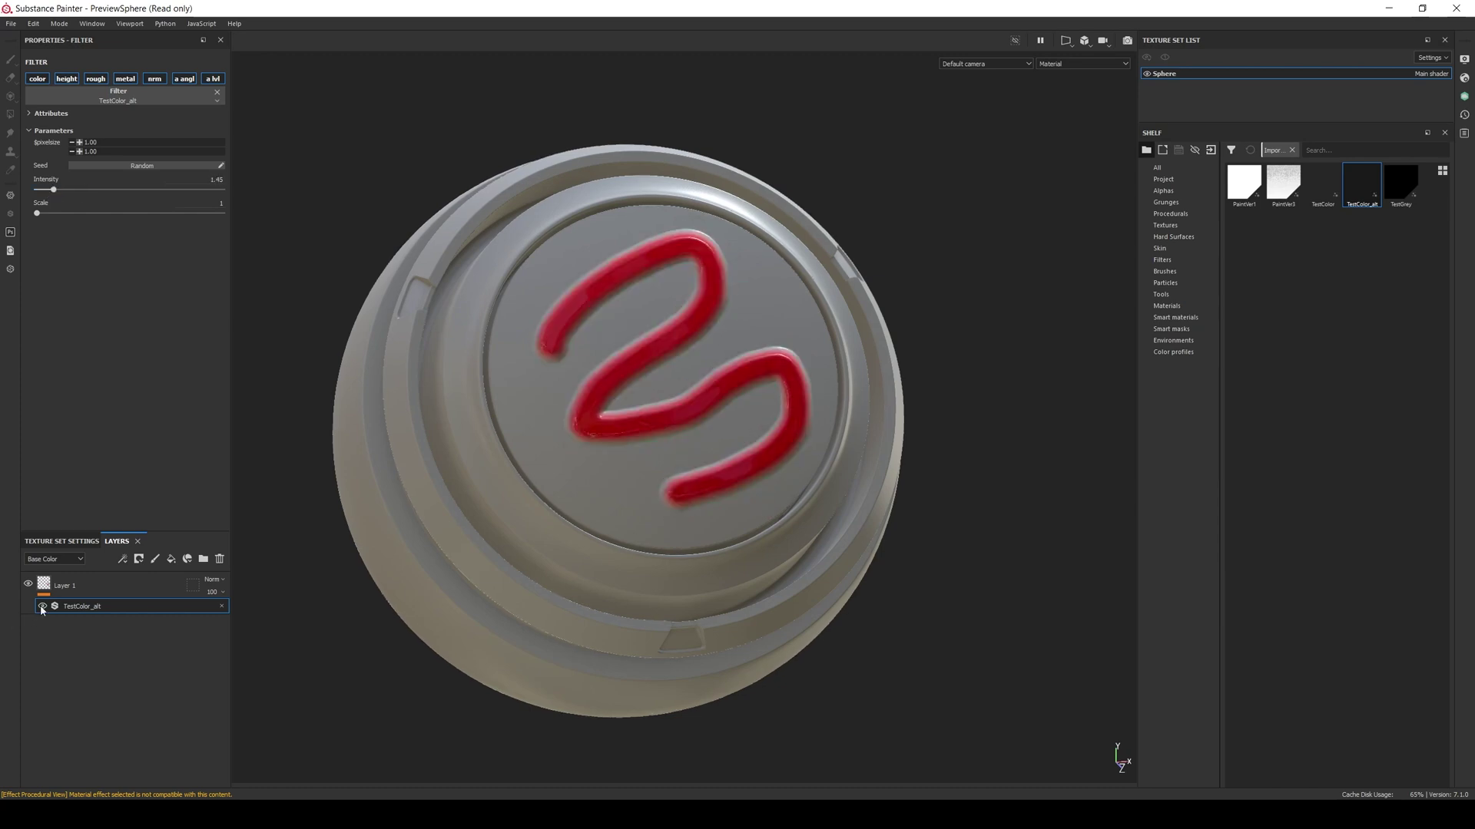
{"action": "left_click", "coordinate": [42, 607]}
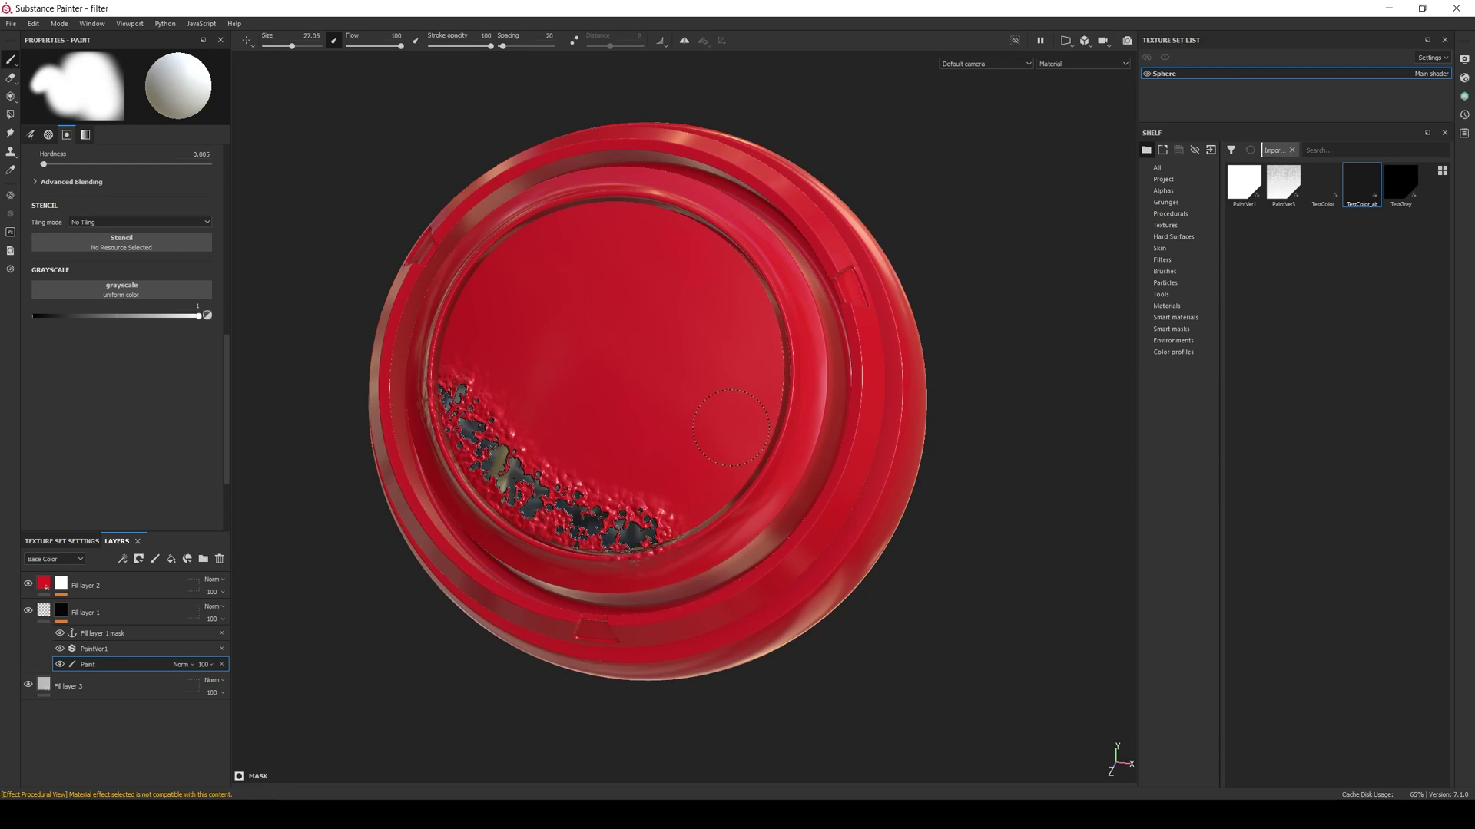
- Paint chipped paint along the right inner rim, then set the filter's Damage Position to about 0.43
{"action": "mouse_move", "coordinate": [731, 427]}
{"action": "left_mouse_down"}
{"action": "mouse_move", "coordinate": [747, 381]}
{"action": "mouse_move", "coordinate": [736, 298]}
{"action": "left_mouse_up"}
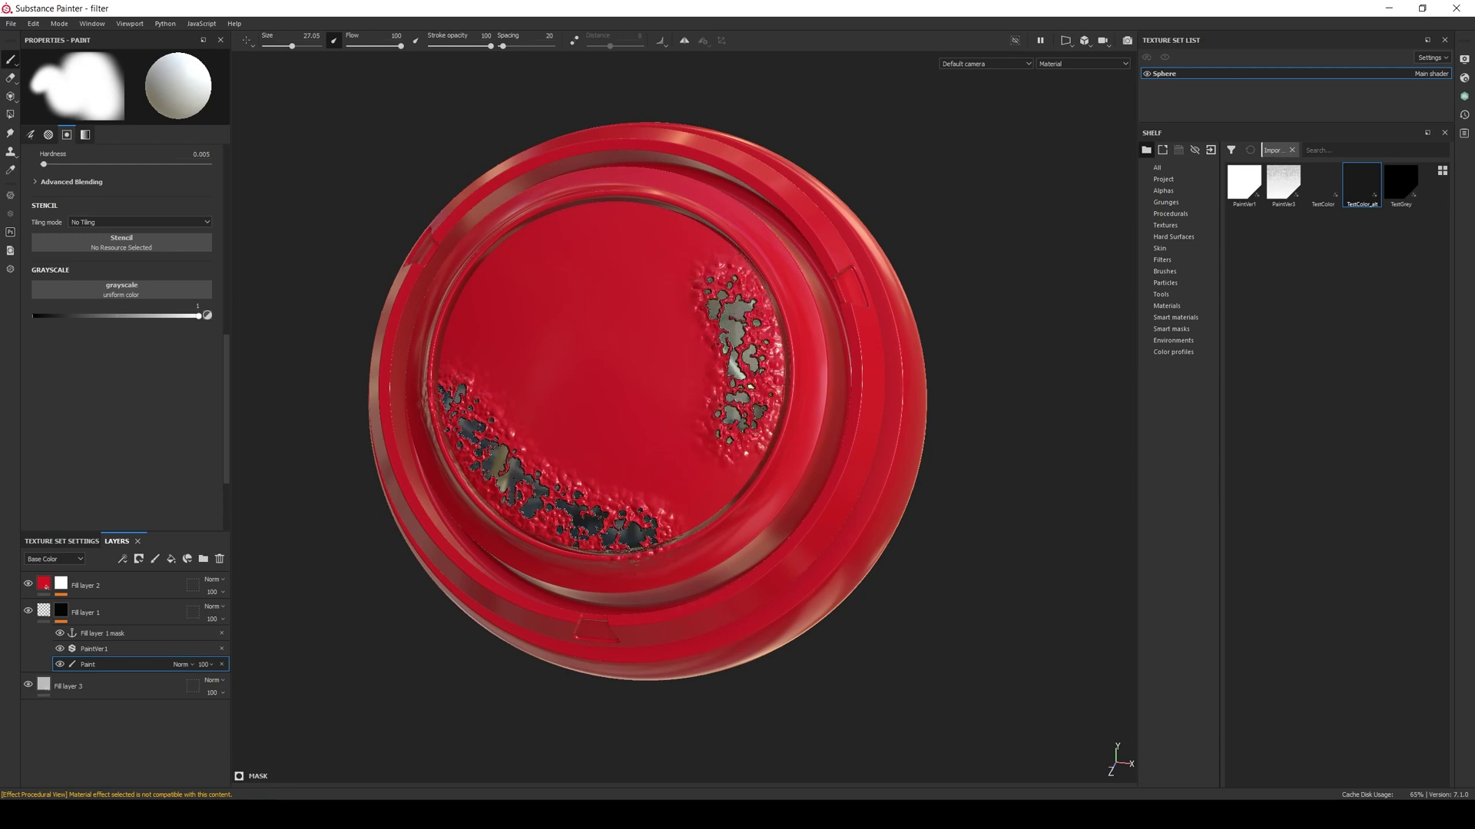
{"action": "left_click", "coordinate": [93, 649]}
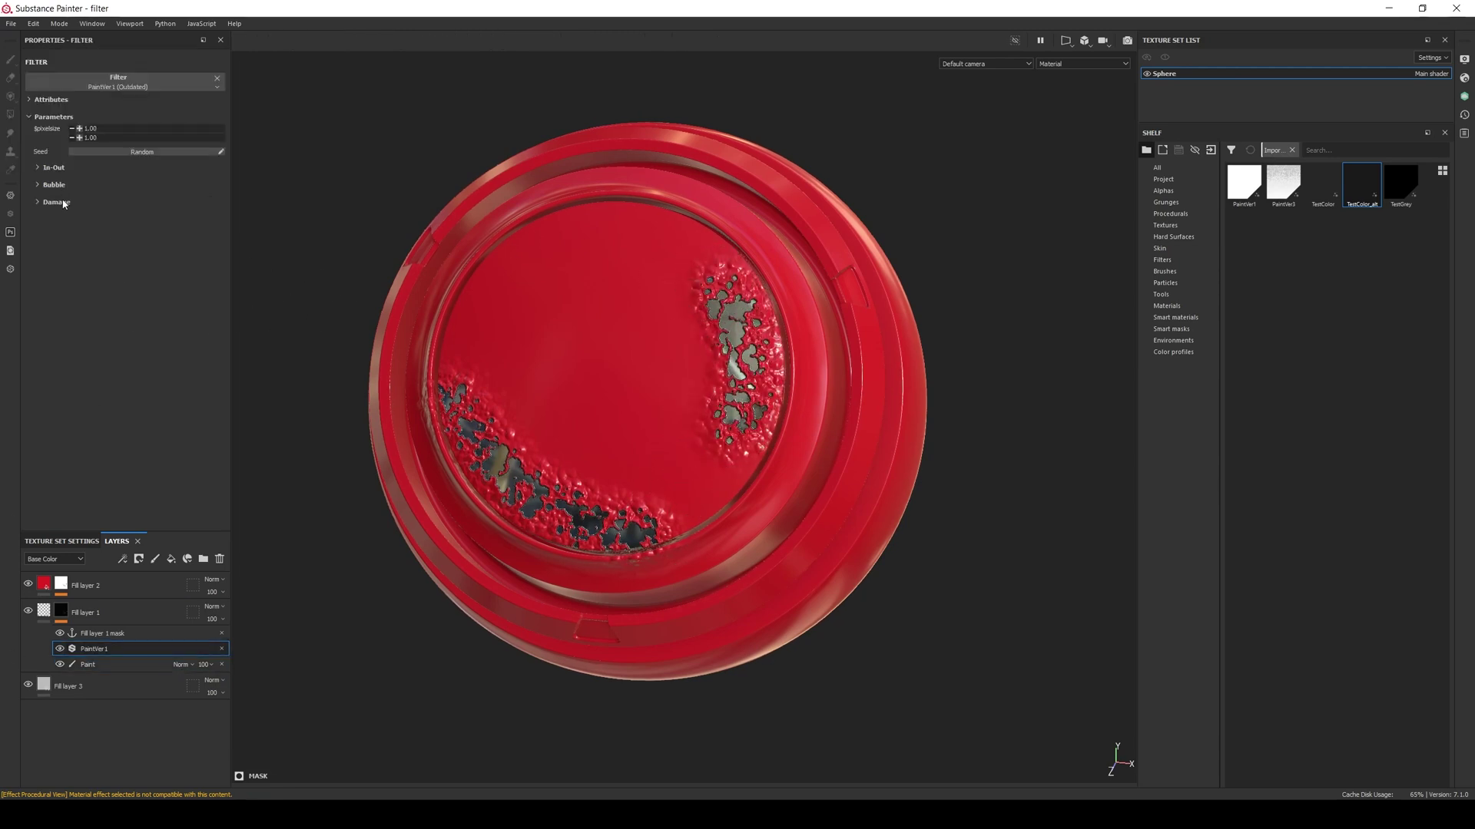
{"action": "left_click", "coordinate": [65, 203]}
{"action": "left_click_drag", "start_coordinate": [131, 228], "coordinate": [138, 268]}
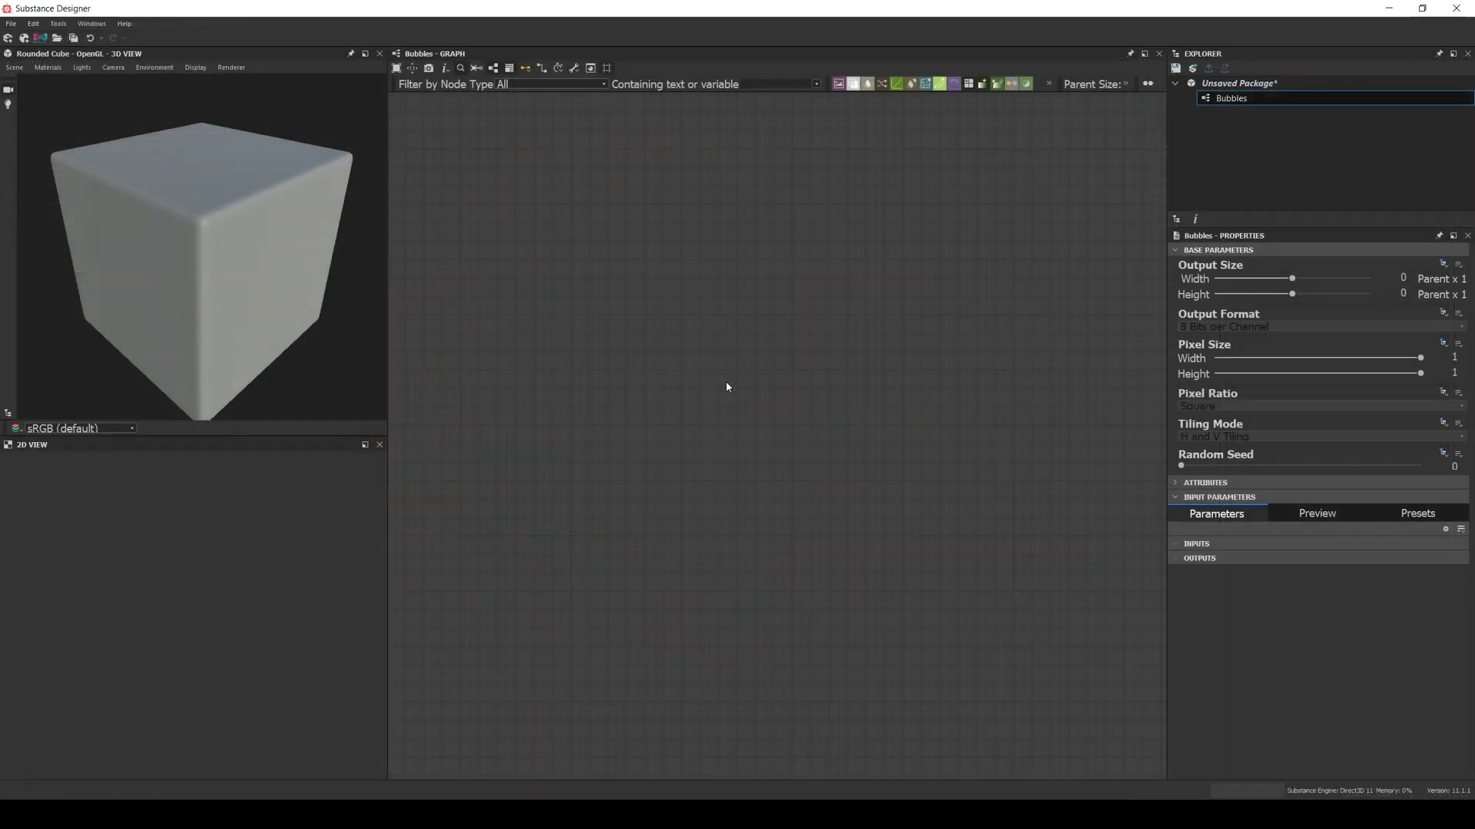
- Add a Tile Sampler node, enlarge the 2D preview, and set X and Y Amount to 20
{"action": "key", "text": "space"}
{"action": "type", "text": "tile"}
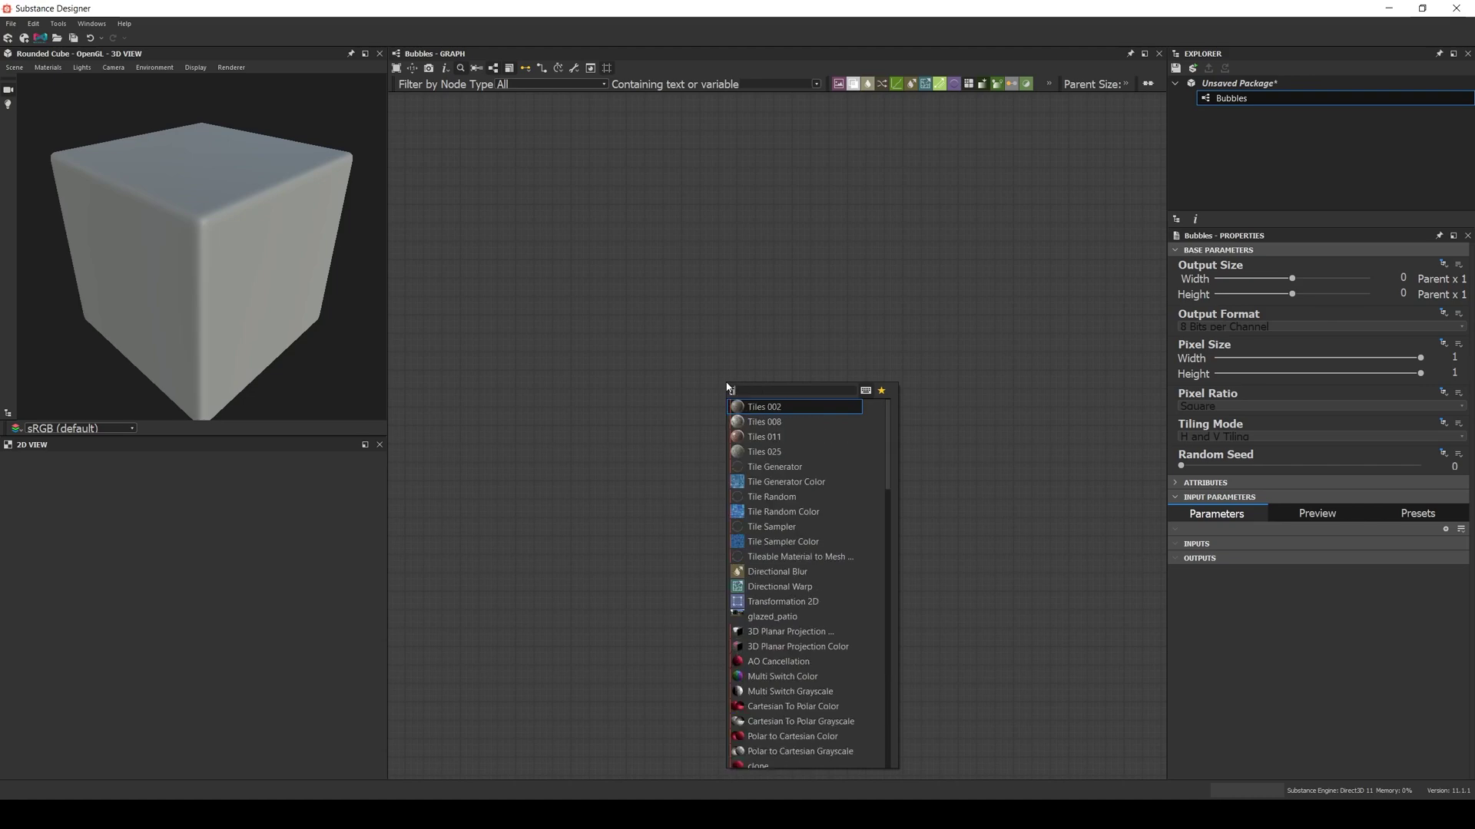
{"action": "key", "text": "Down"}
{"action": "key", "text": "Down"}
{"action": "key", "text": "Down"}
{"action": "key", "text": "Down"}
{"action": "key", "text": "Down"}
{"action": "key", "text": "Down"}
{"action": "key", "text": "Down"}
{"action": "key", "text": "Down"}
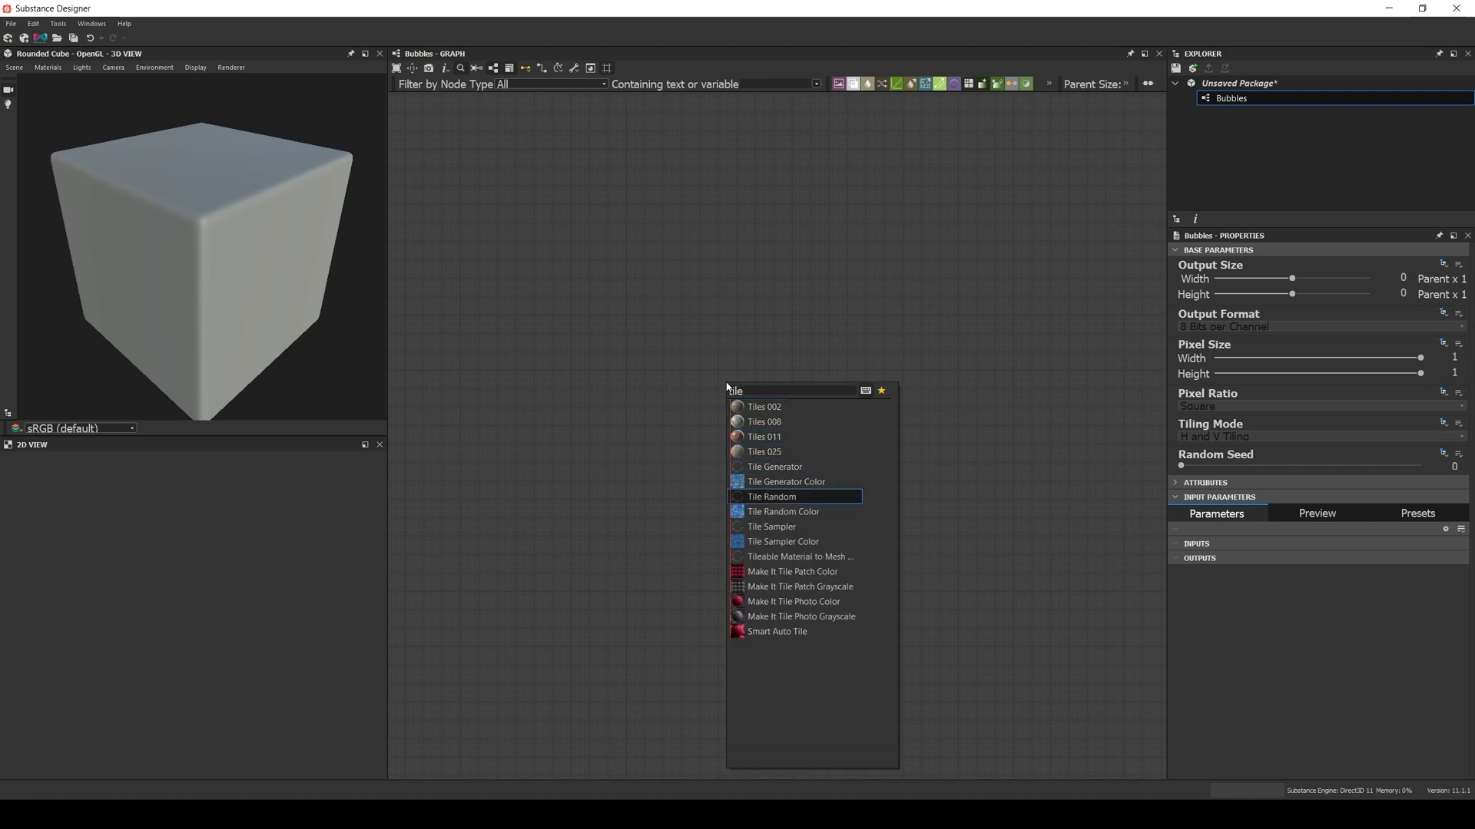
{"action": "key", "text": "Return"}
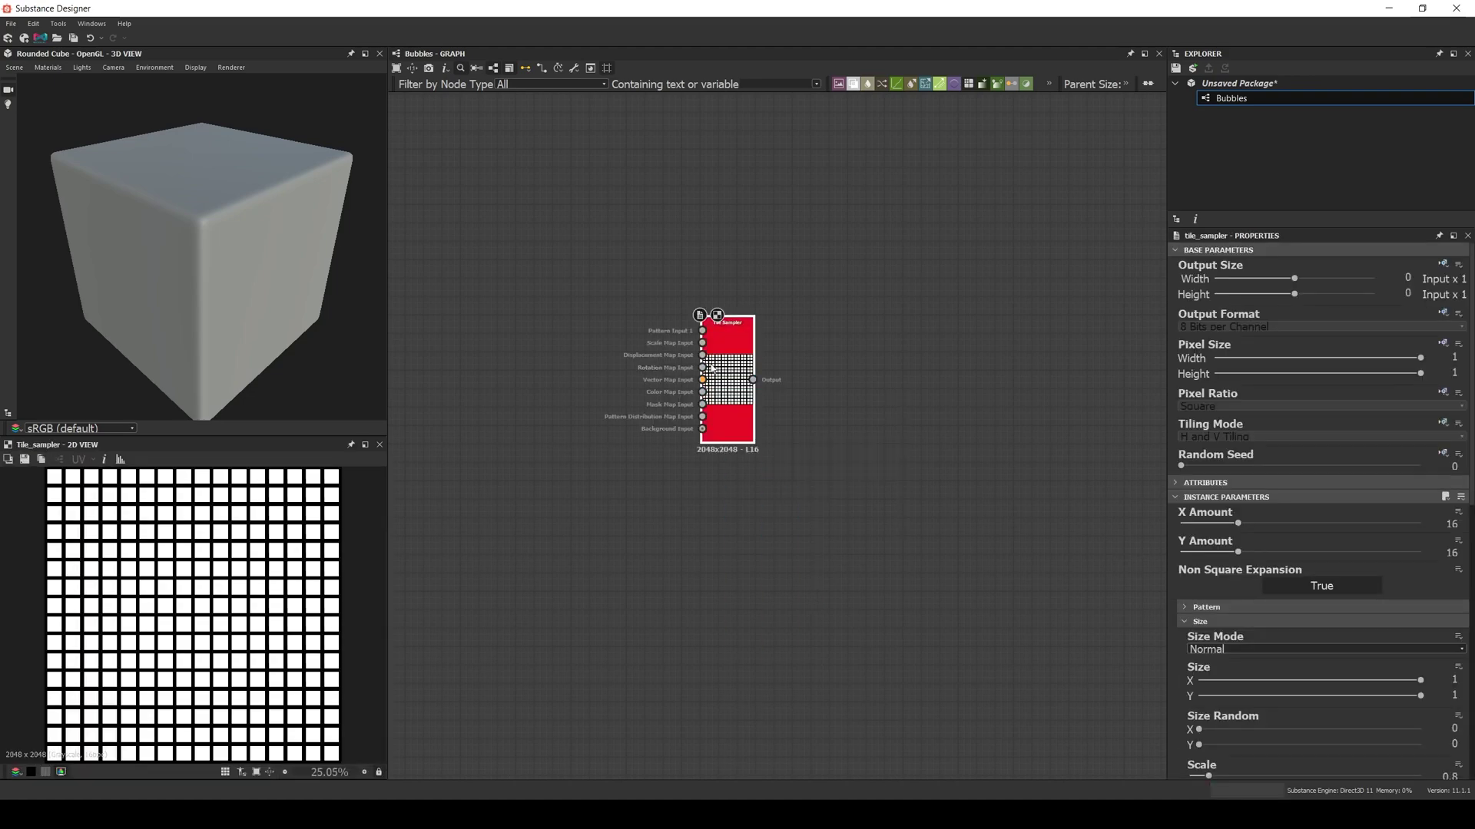
{"action": "left_click_drag", "start_coordinate": [713, 368], "coordinate": [602, 332]}
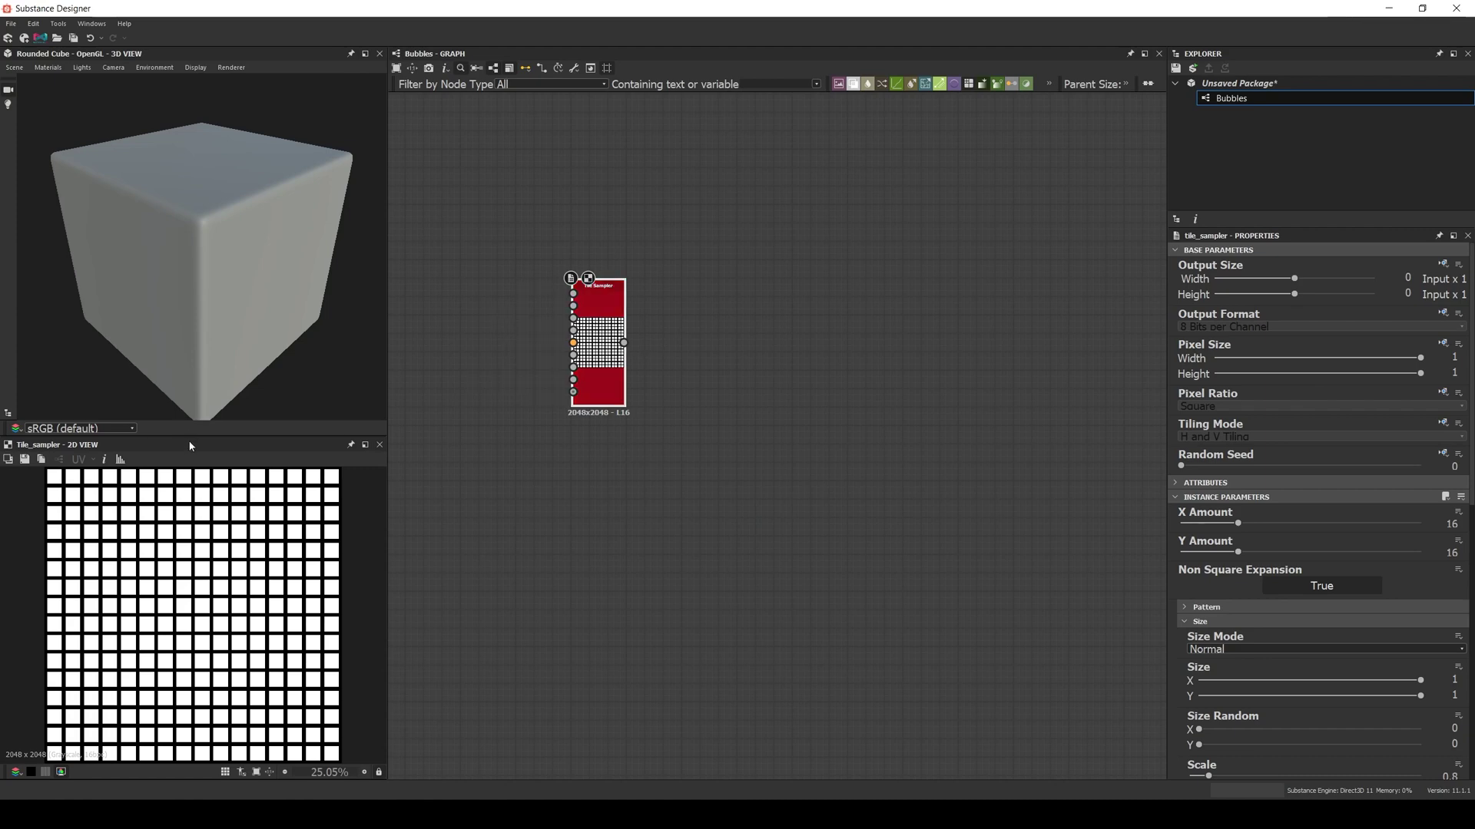
{"action": "left_click_drag", "start_coordinate": [192, 437], "coordinate": [189, 235]}
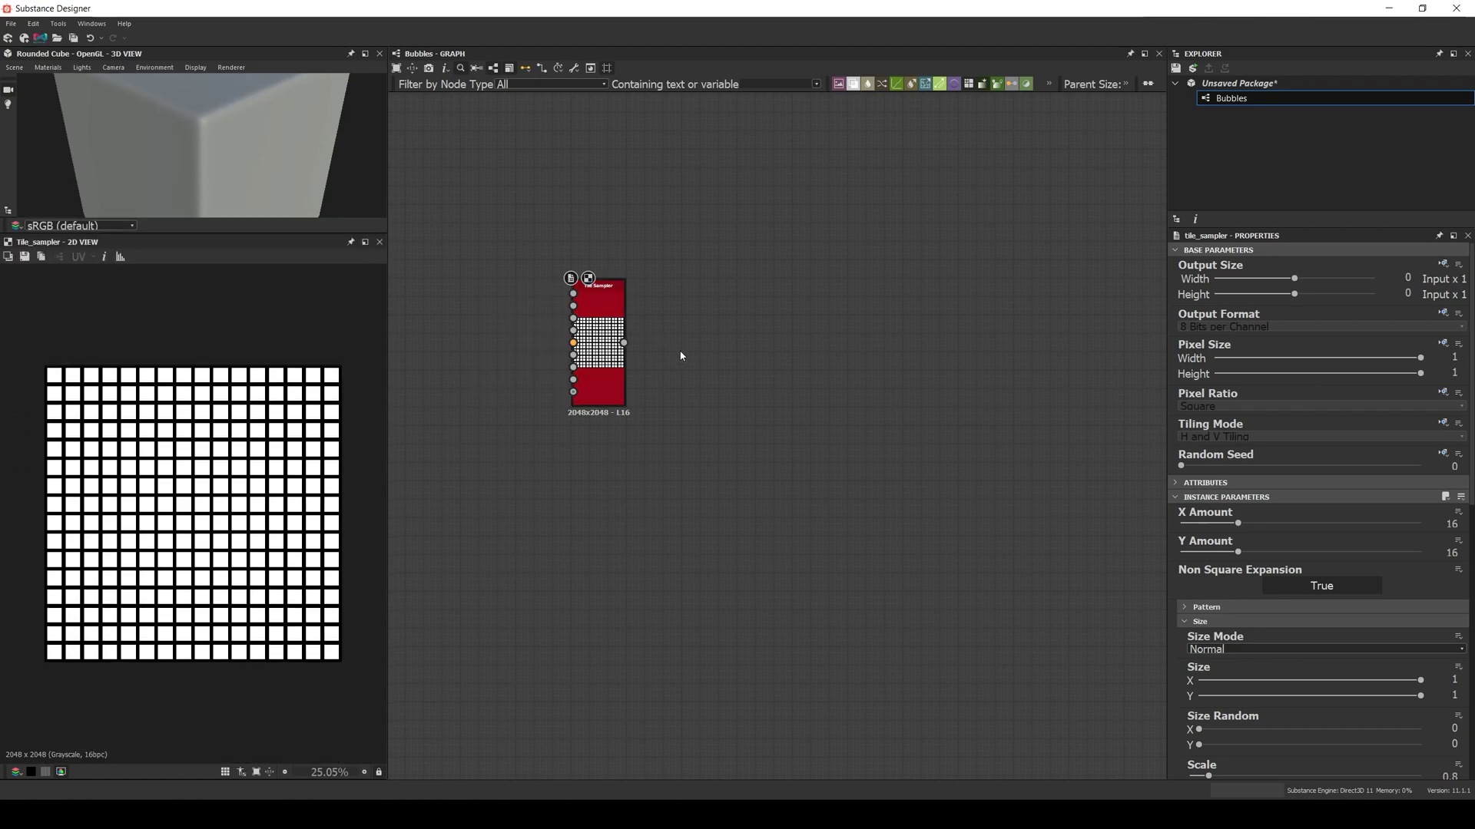
{"action": "middle_click_drag", "start_coordinate": [658, 336], "coordinate": [559, 330]}
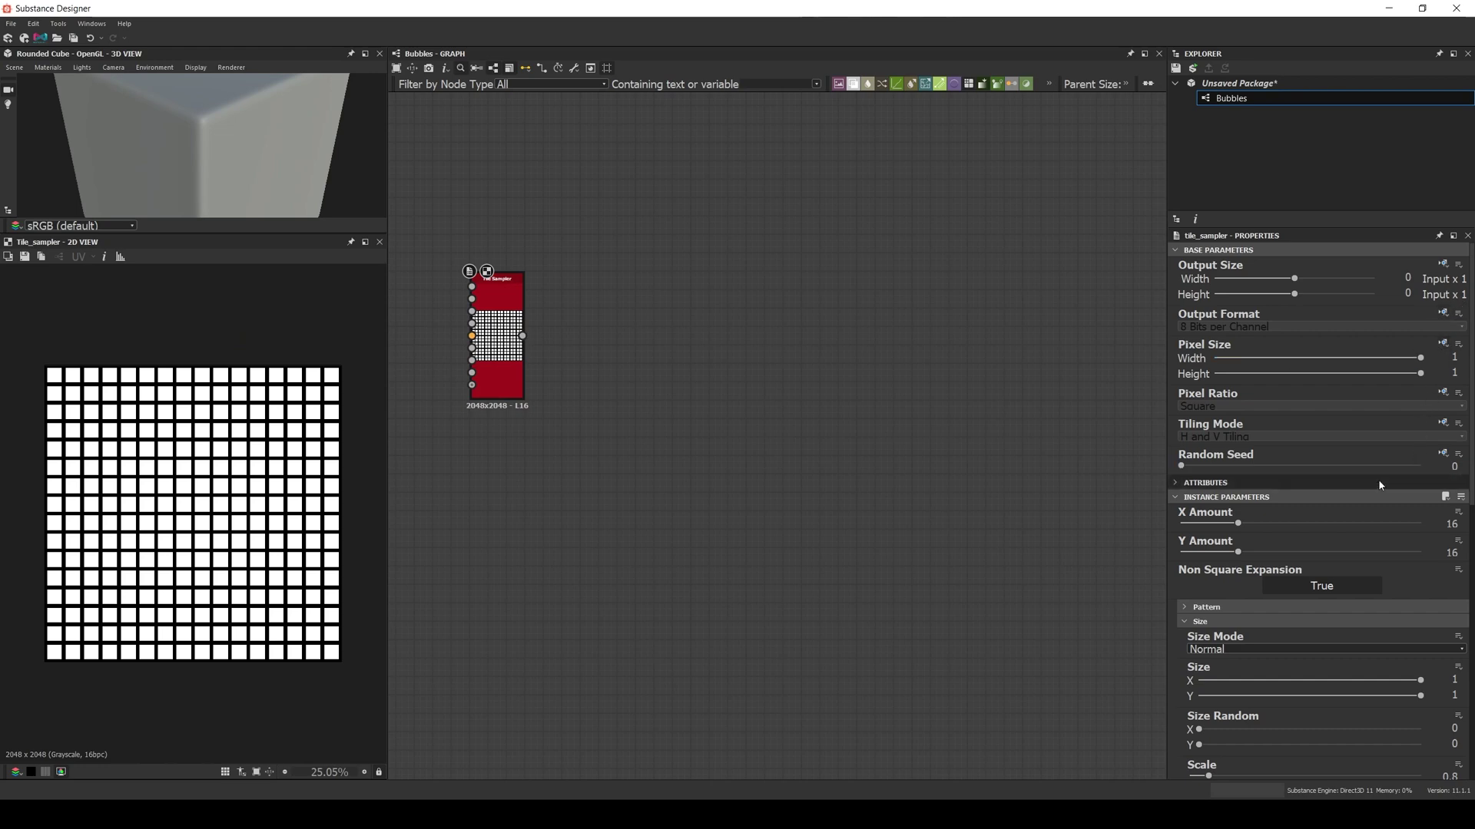
{"action": "double_click", "coordinate": [1451, 524]}
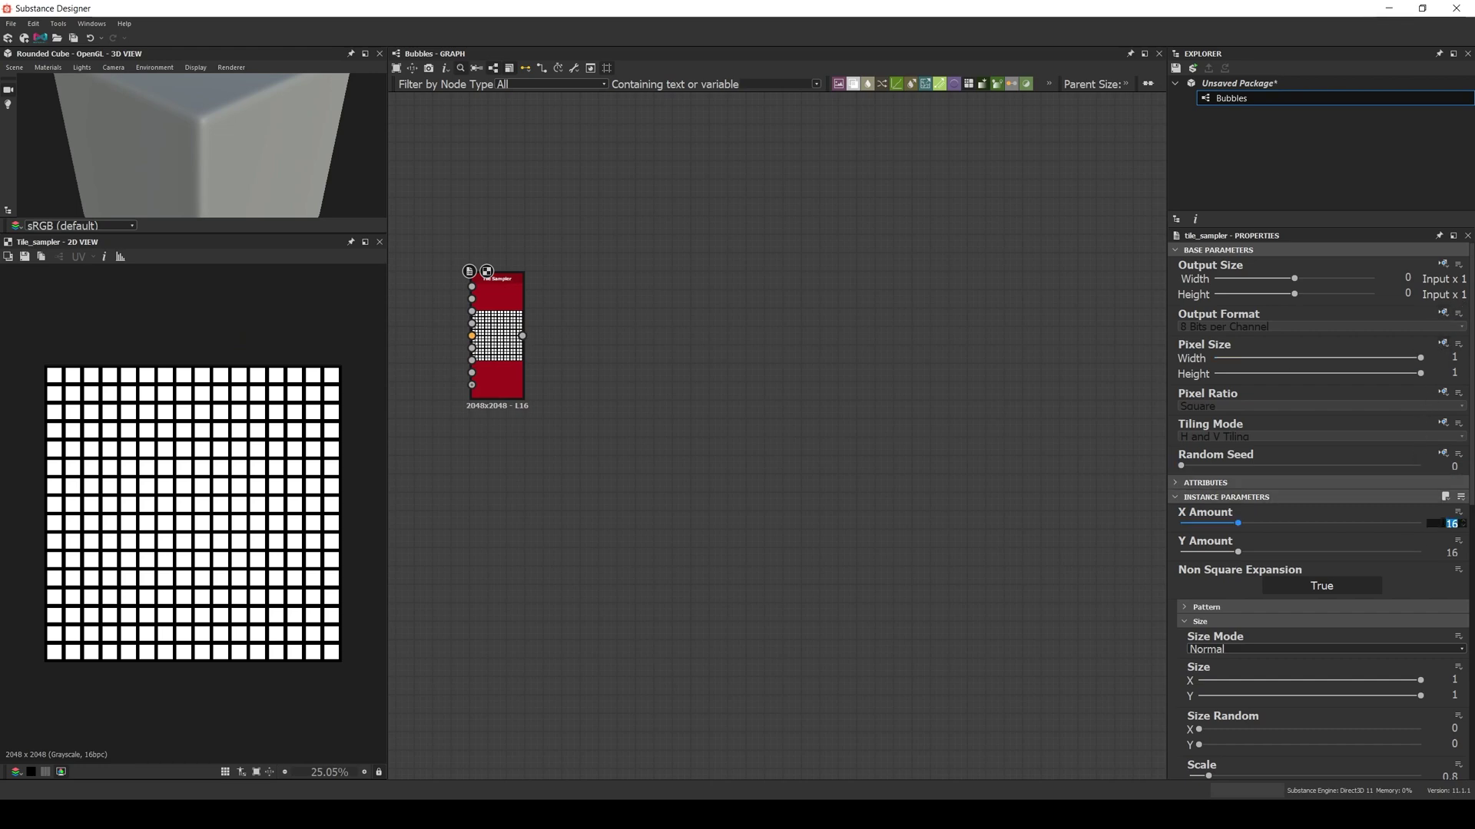
{"action": "type", "text": "20"}
{"action": "key", "text": "Tab"}
{"action": "type", "text": "20"}
{"action": "key", "text": "Return"}
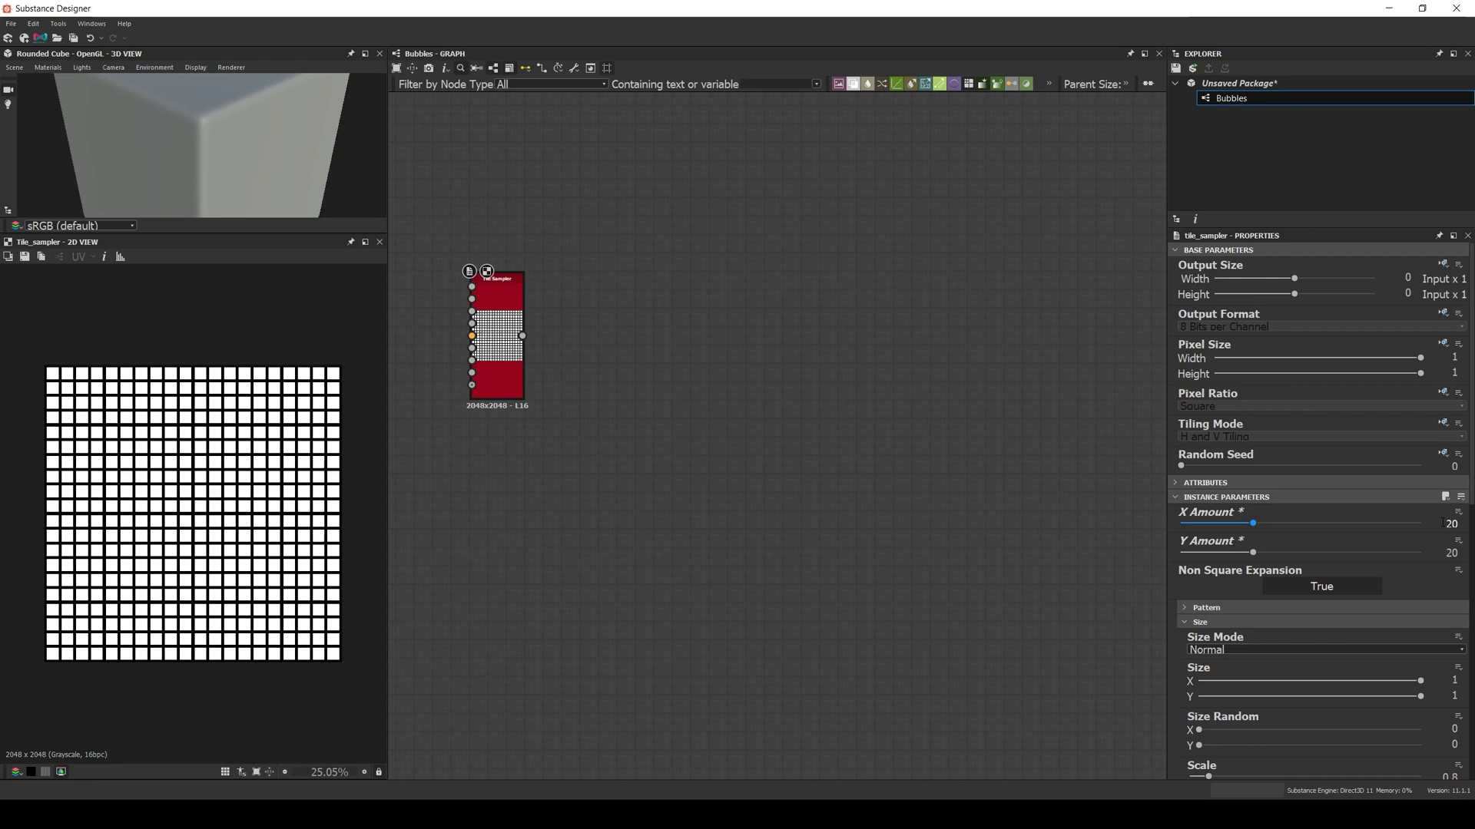
- Set the Tile Sampler's pattern to Paraboloid with a Scale of 2.5
{"action": "scroll", "coordinate": [1419, 546], "scroll_direction": "down", "scroll_amount": 3}
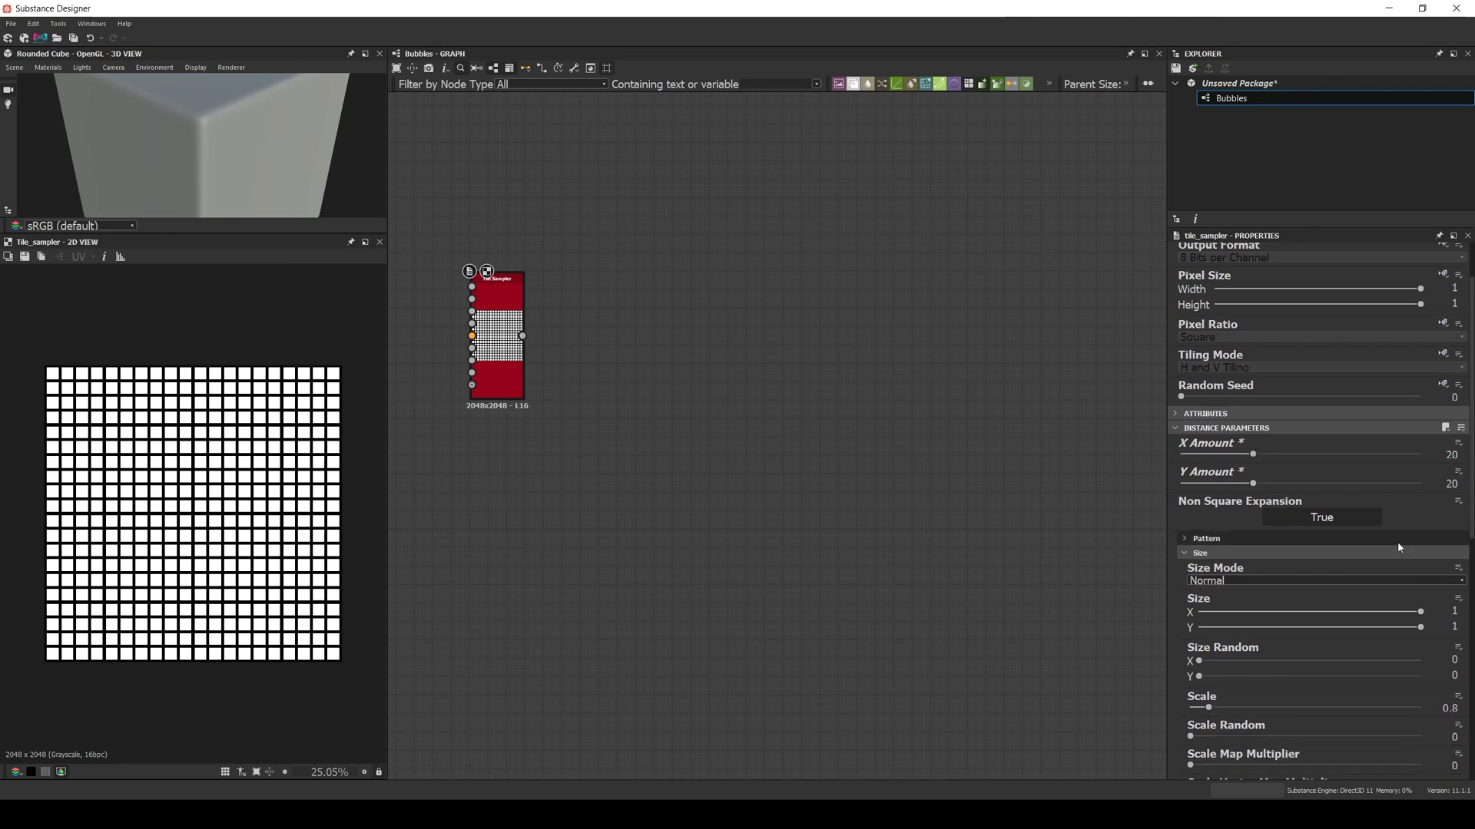
{"action": "left_click", "coordinate": [1256, 540]}
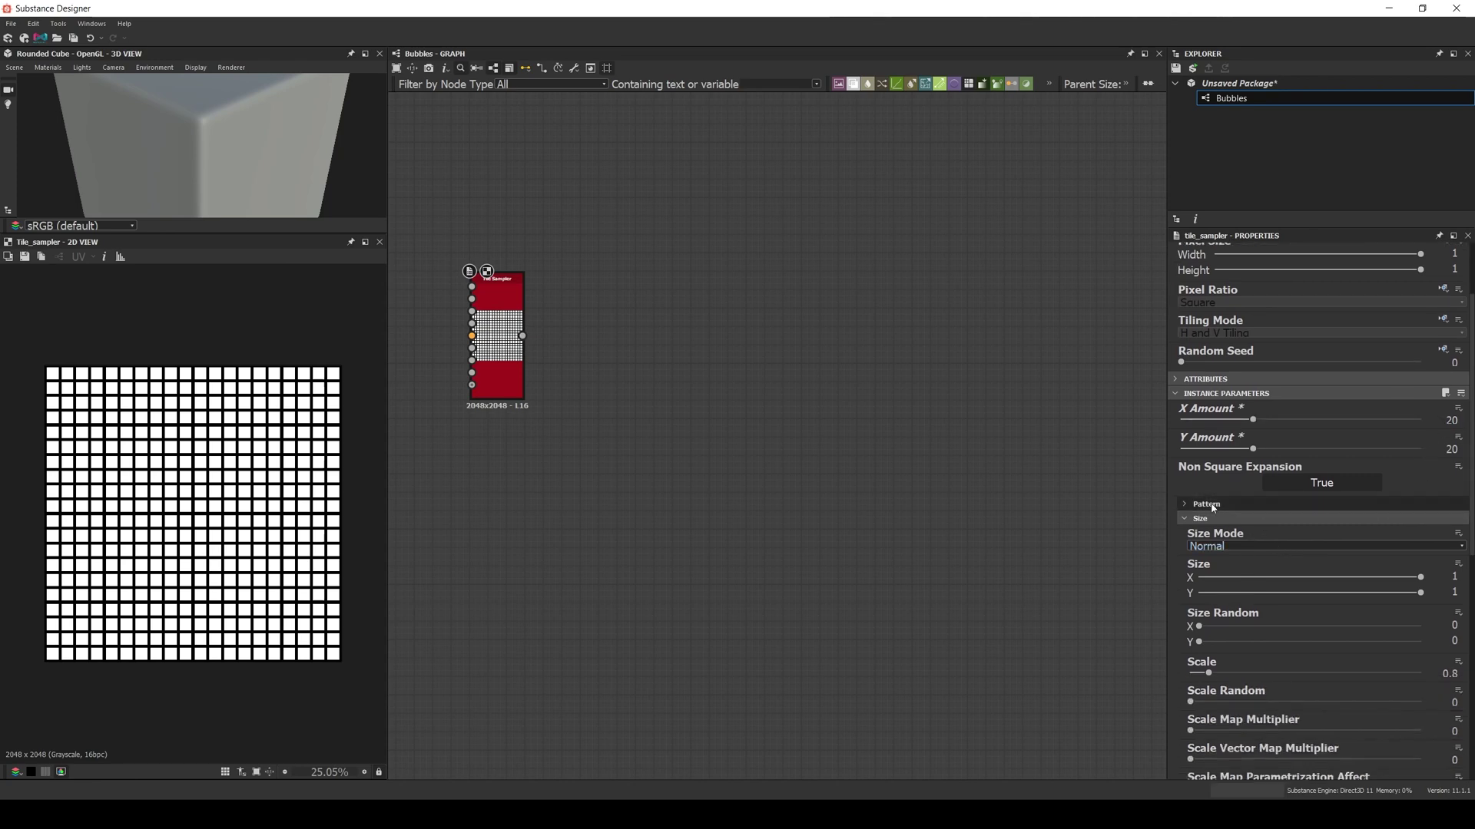
{"action": "left_click", "coordinate": [1229, 532]}
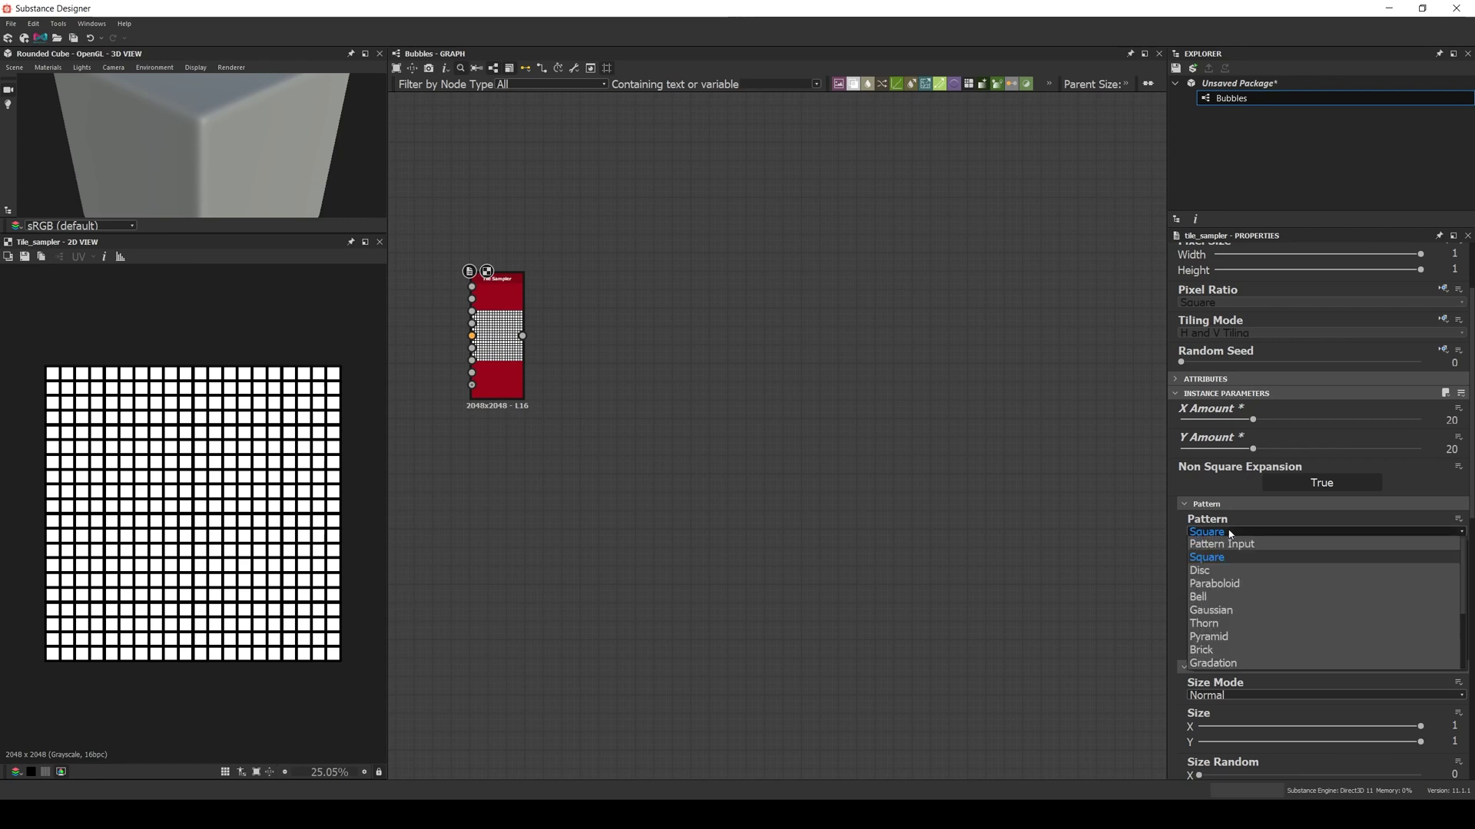
{"action": "left_click", "coordinate": [1225, 583]}
{"action": "scroll", "coordinate": [1226, 583], "scroll_direction": "down", "scroll_amount": 6}
{"action": "scroll", "coordinate": [1225, 582], "scroll_direction": "down", "scroll_amount": 3}
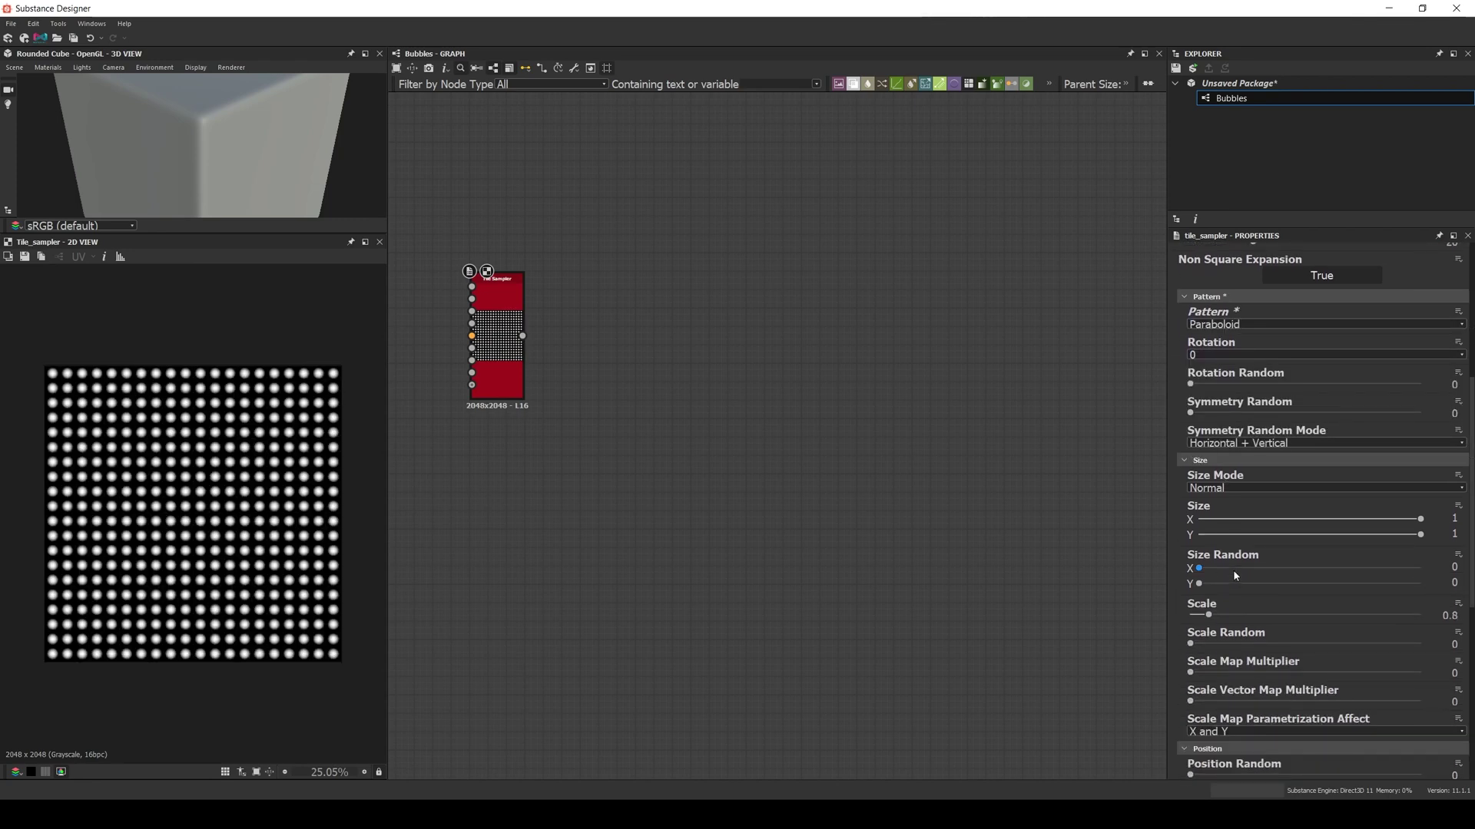
{"action": "left_click", "coordinate": [1449, 615]}
{"action": "type", "text": "2.5"}
{"action": "key", "text": "Return"}
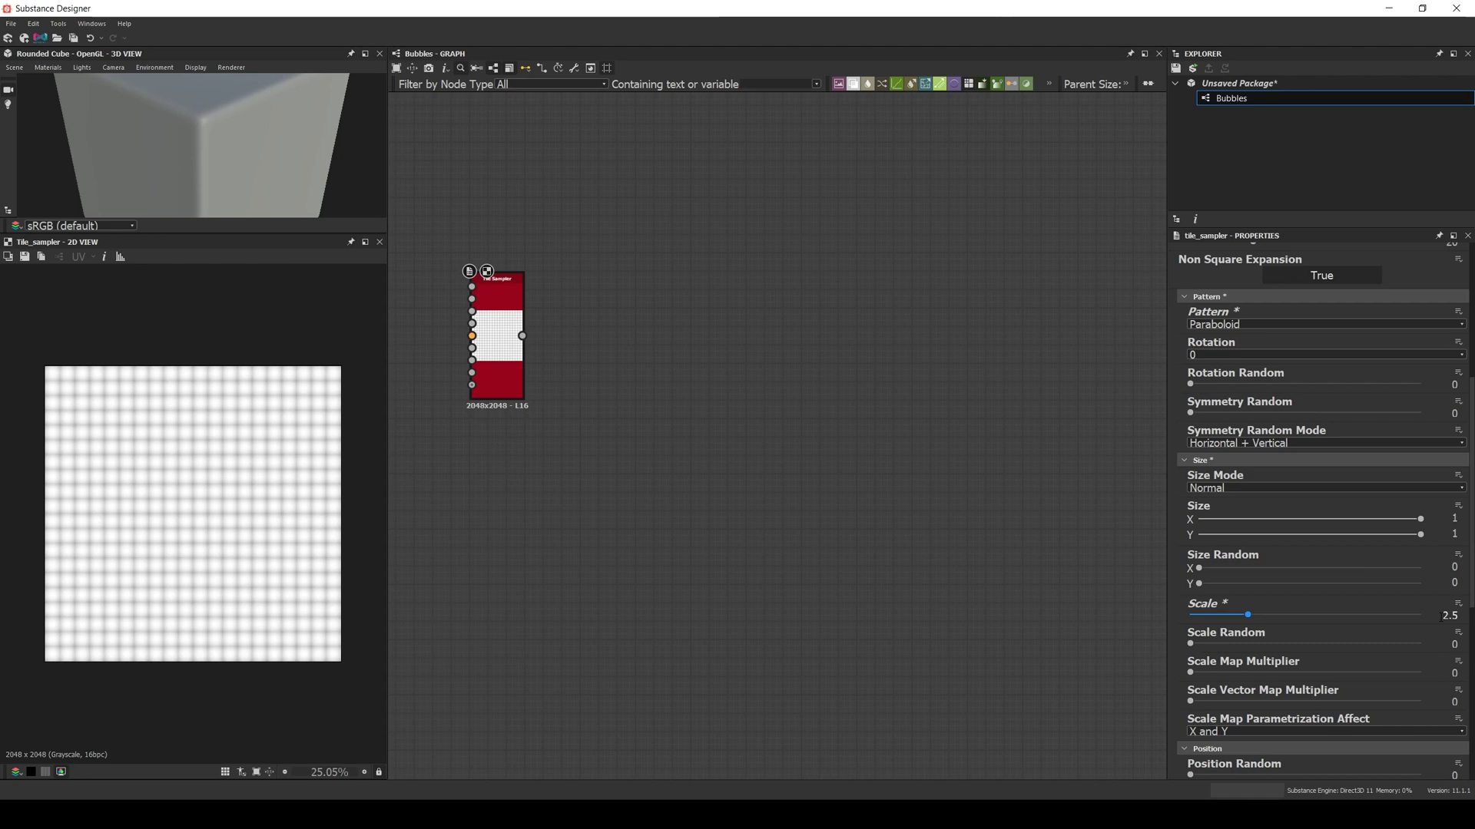
- Set Size Random to about 0.4, Position Random to 10 and Color Random to 0.93
{"action": "left_click_drag", "start_coordinate": [1199, 568], "coordinate": [1287, 570]}
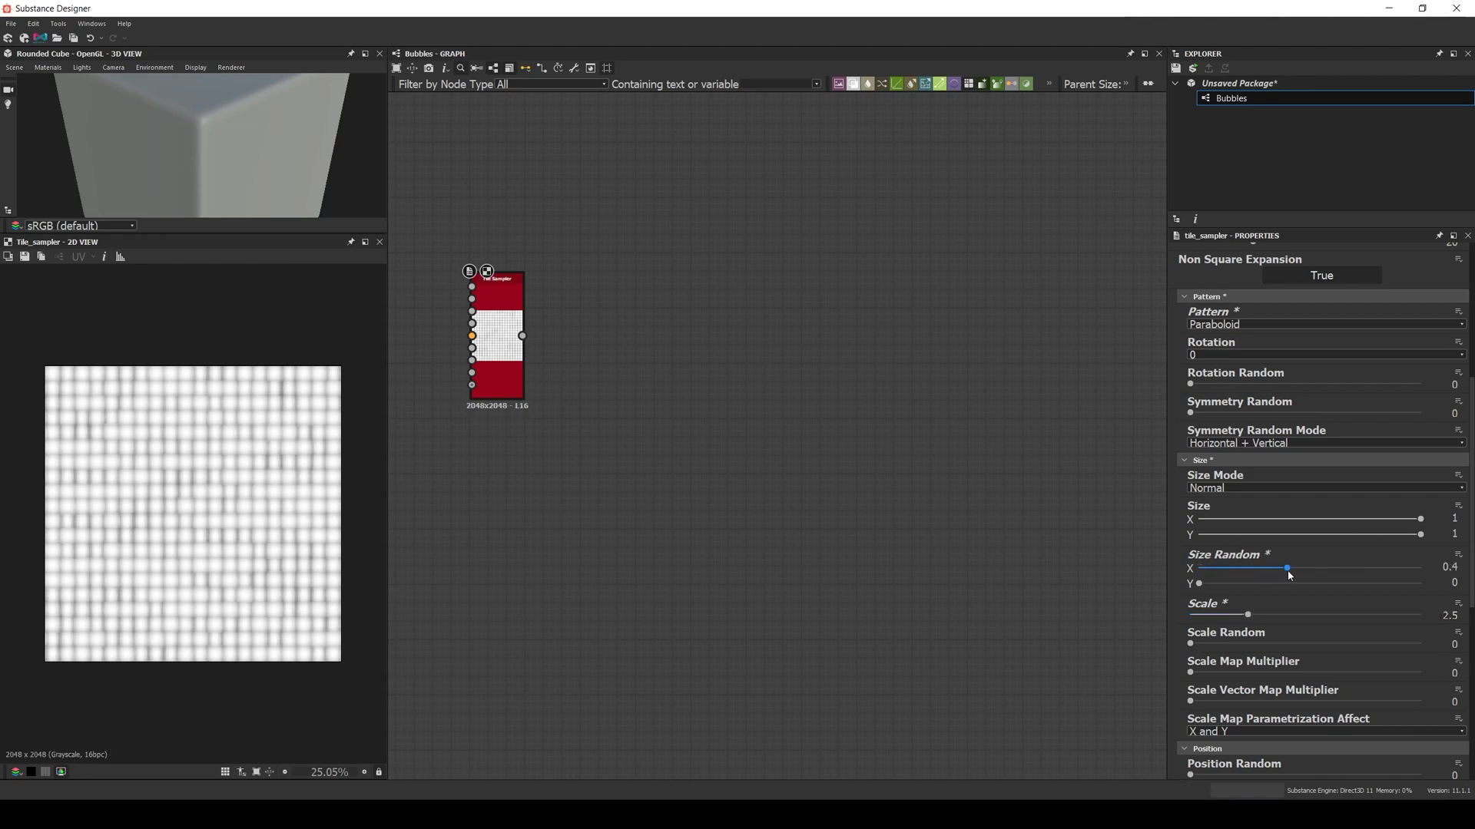
{"action": "left_click_drag", "start_coordinate": [1199, 583], "coordinate": [1290, 585]}
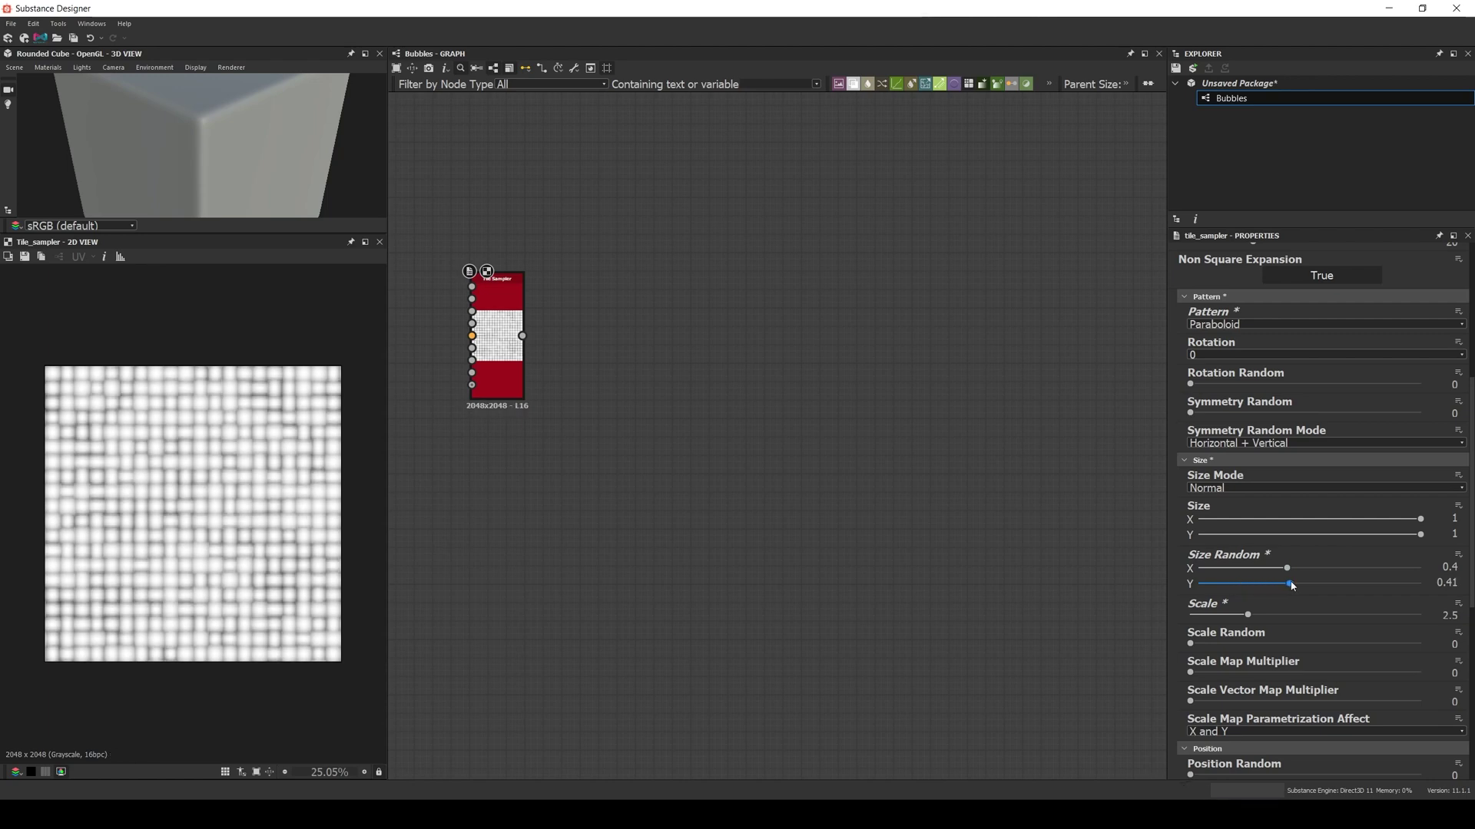
{"action": "scroll", "coordinate": [1283, 583], "scroll_direction": "down", "scroll_amount": 5}
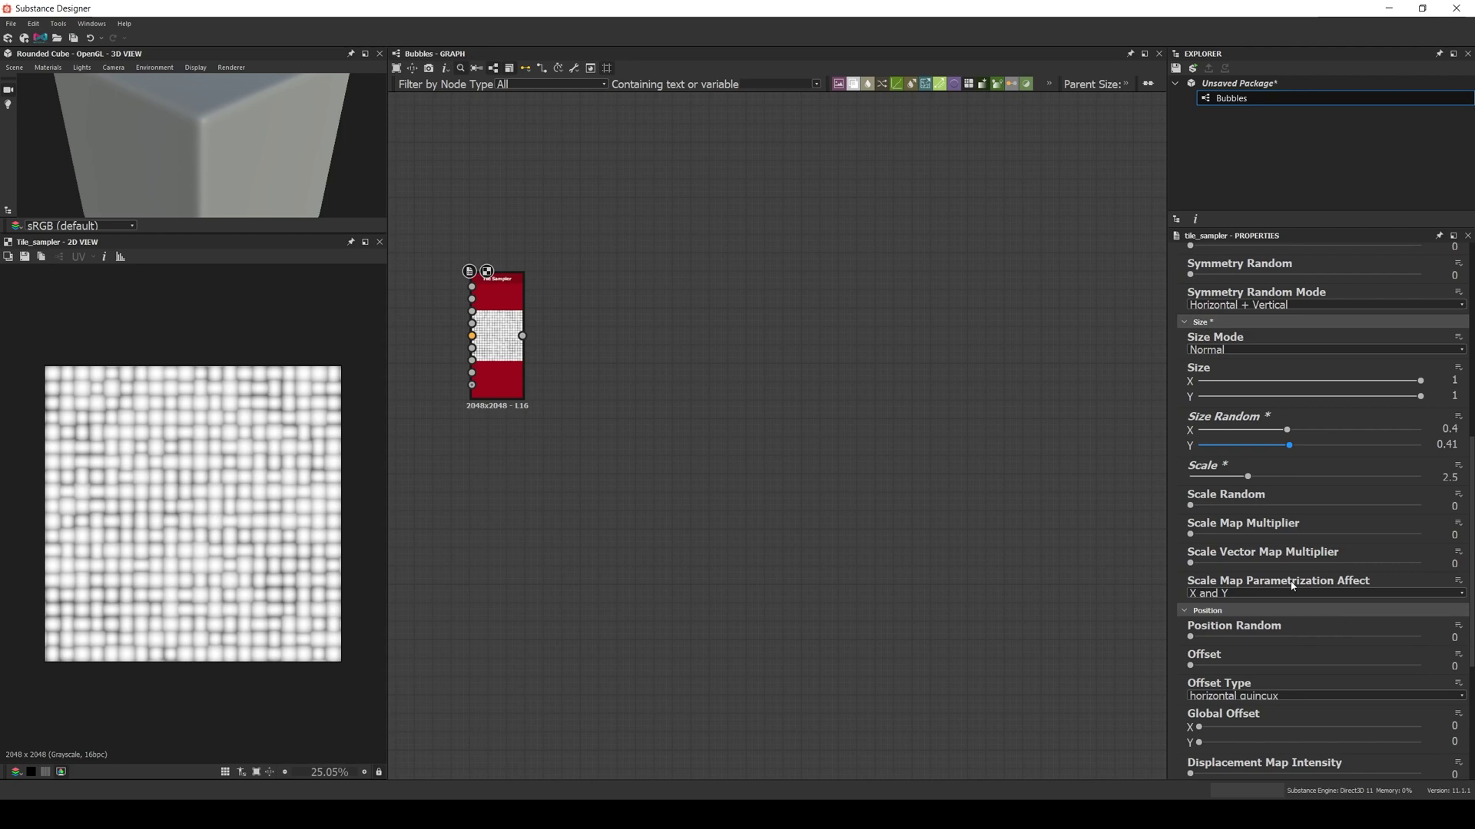
{"action": "left_click_drag", "start_coordinate": [1232, 569], "coordinate": [1464, 571]}
{"action": "scroll", "coordinate": [1338, 559], "scroll_direction": "down", "scroll_amount": 5}
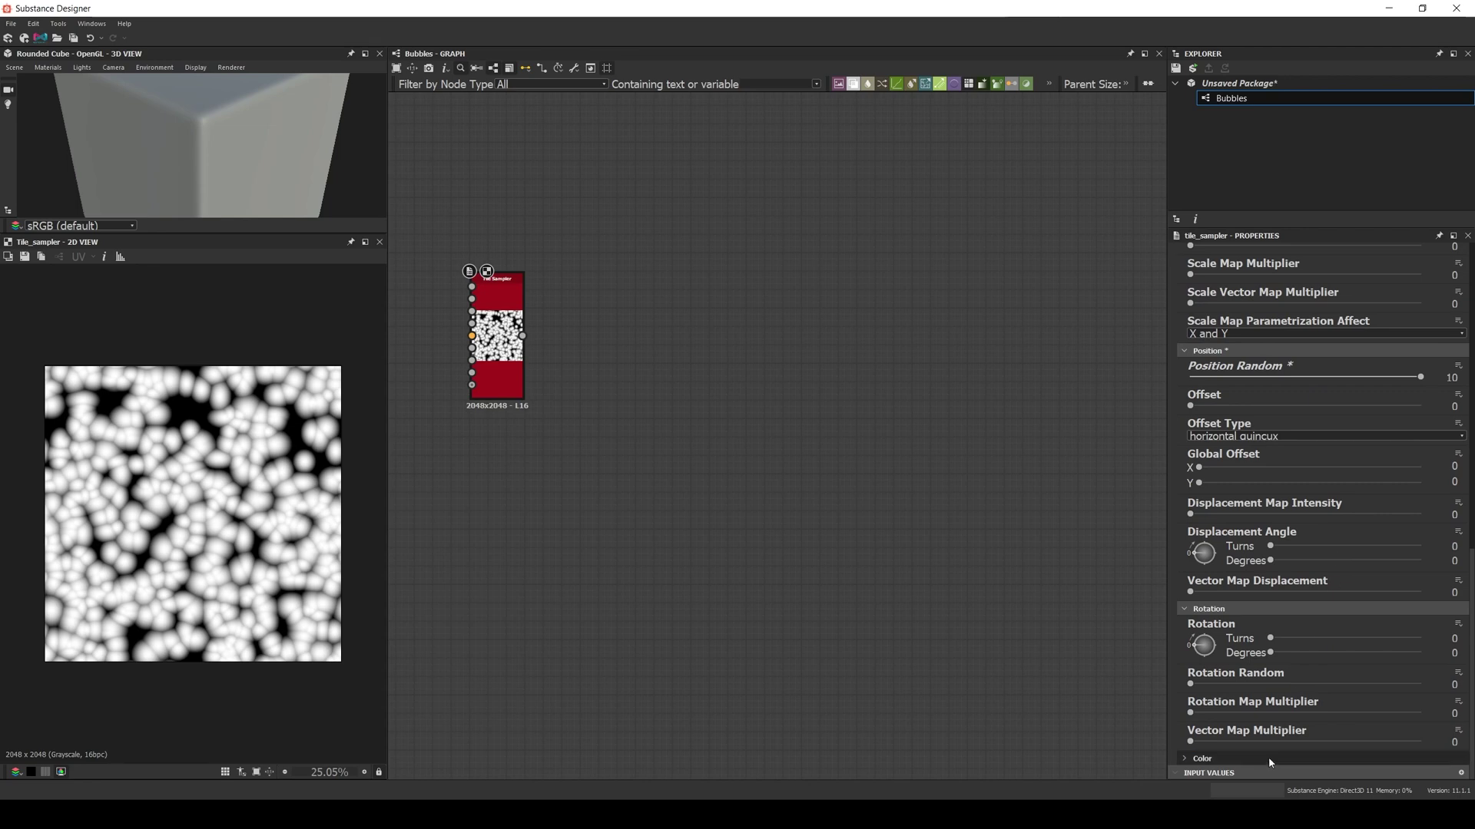
{"action": "left_click", "coordinate": [1274, 759]}
{"action": "scroll", "coordinate": [1277, 726], "scroll_direction": "down", "scroll_amount": 12}
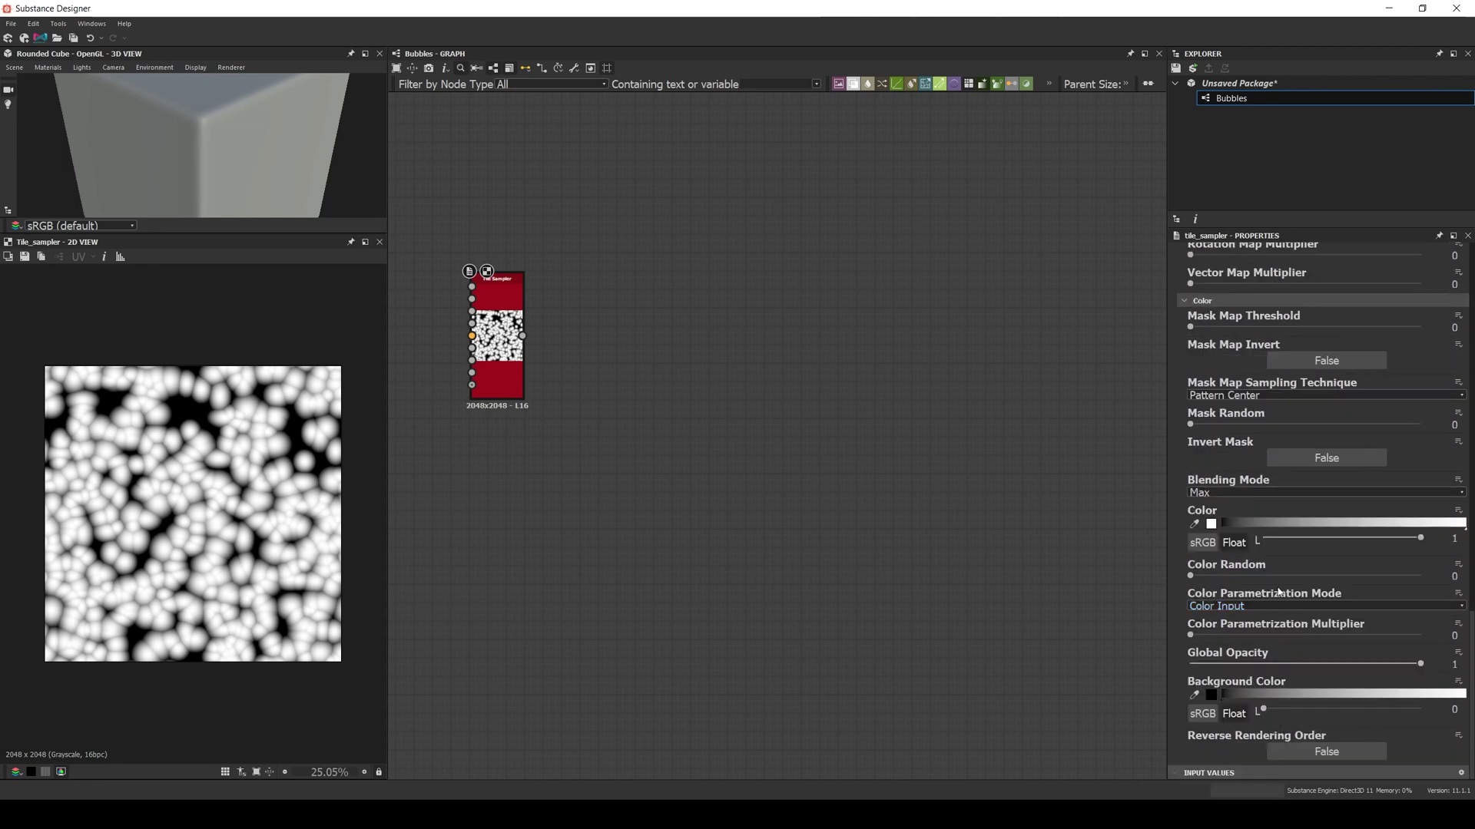
{"action": "left_click_drag", "start_coordinate": [1273, 574], "coordinate": [1407, 587]}
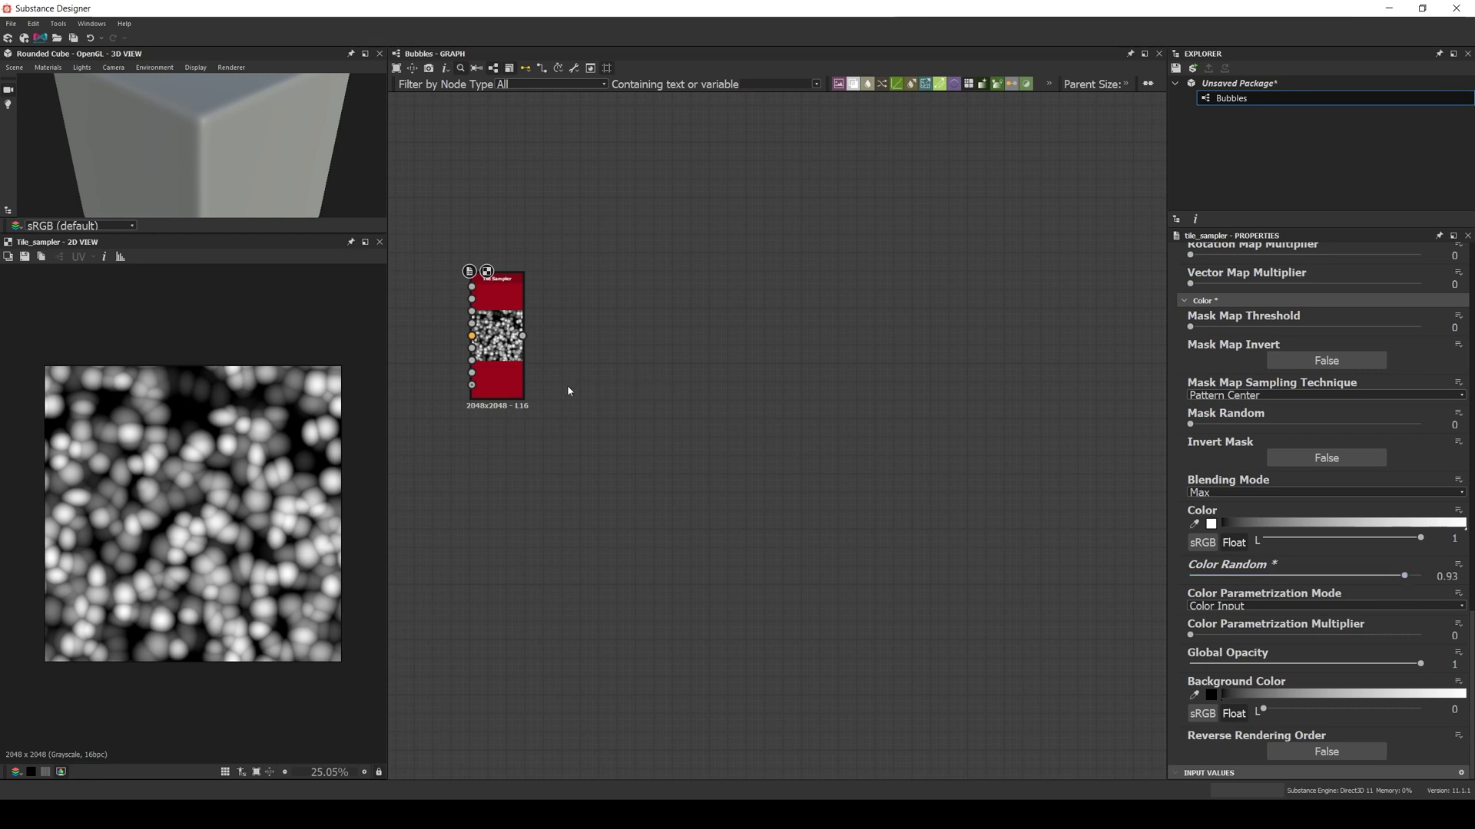
- Duplicate the Tile Sampler twice and set the second copy's X and Y Amount to 40
{"action": "key", "text": "ctrl+d"}
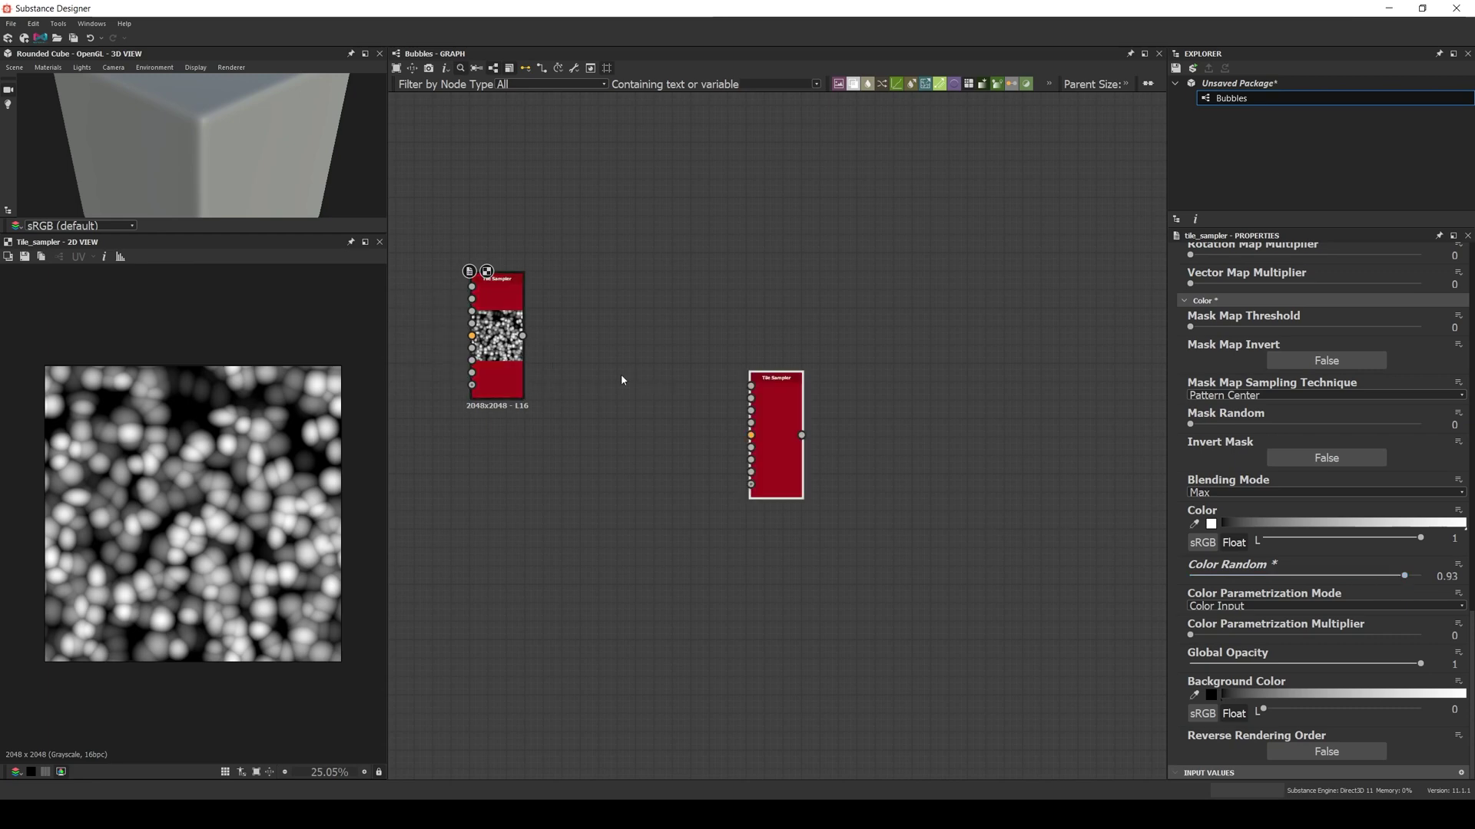
{"action": "left_click_drag", "start_coordinate": [779, 456], "coordinate": [566, 506]}
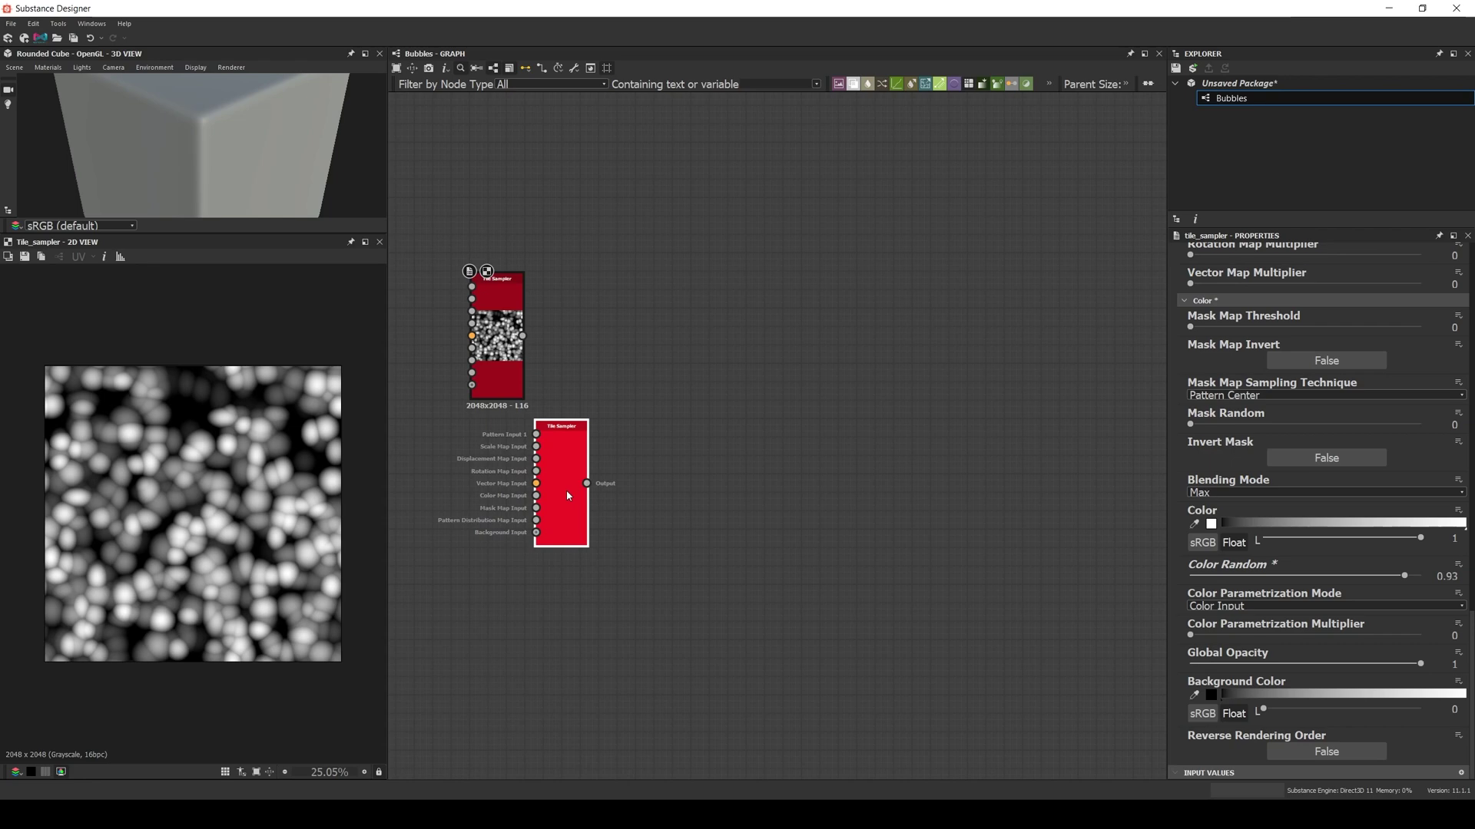
{"action": "key", "text": "ctrl+d"}
{"action": "left_click_drag", "start_coordinate": [773, 421], "coordinate": [643, 617]}
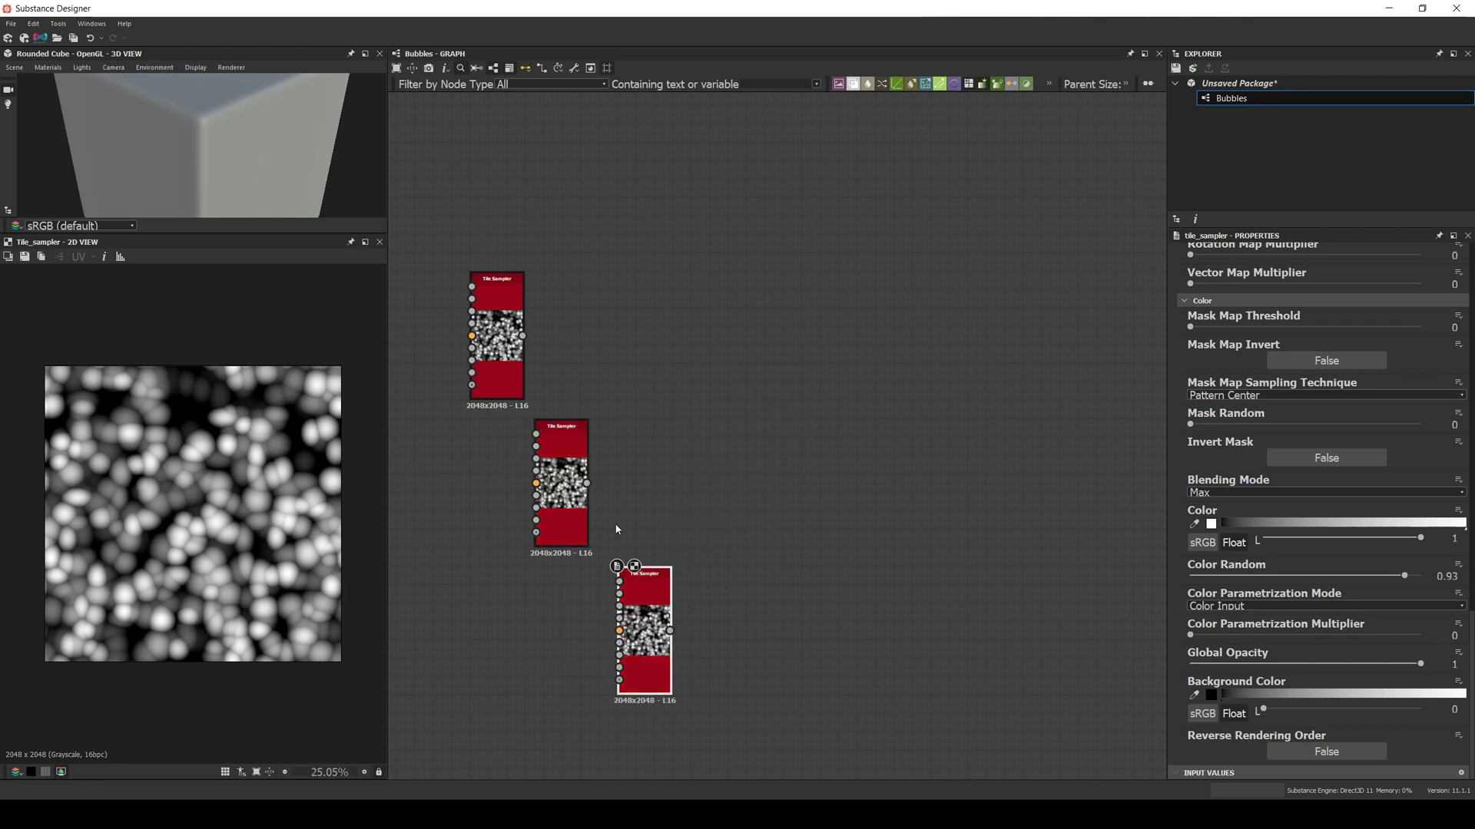
{"action": "left_click", "coordinate": [570, 455]}
{"action": "scroll", "coordinate": [1327, 398], "scroll_direction": "up", "scroll_amount": 15}
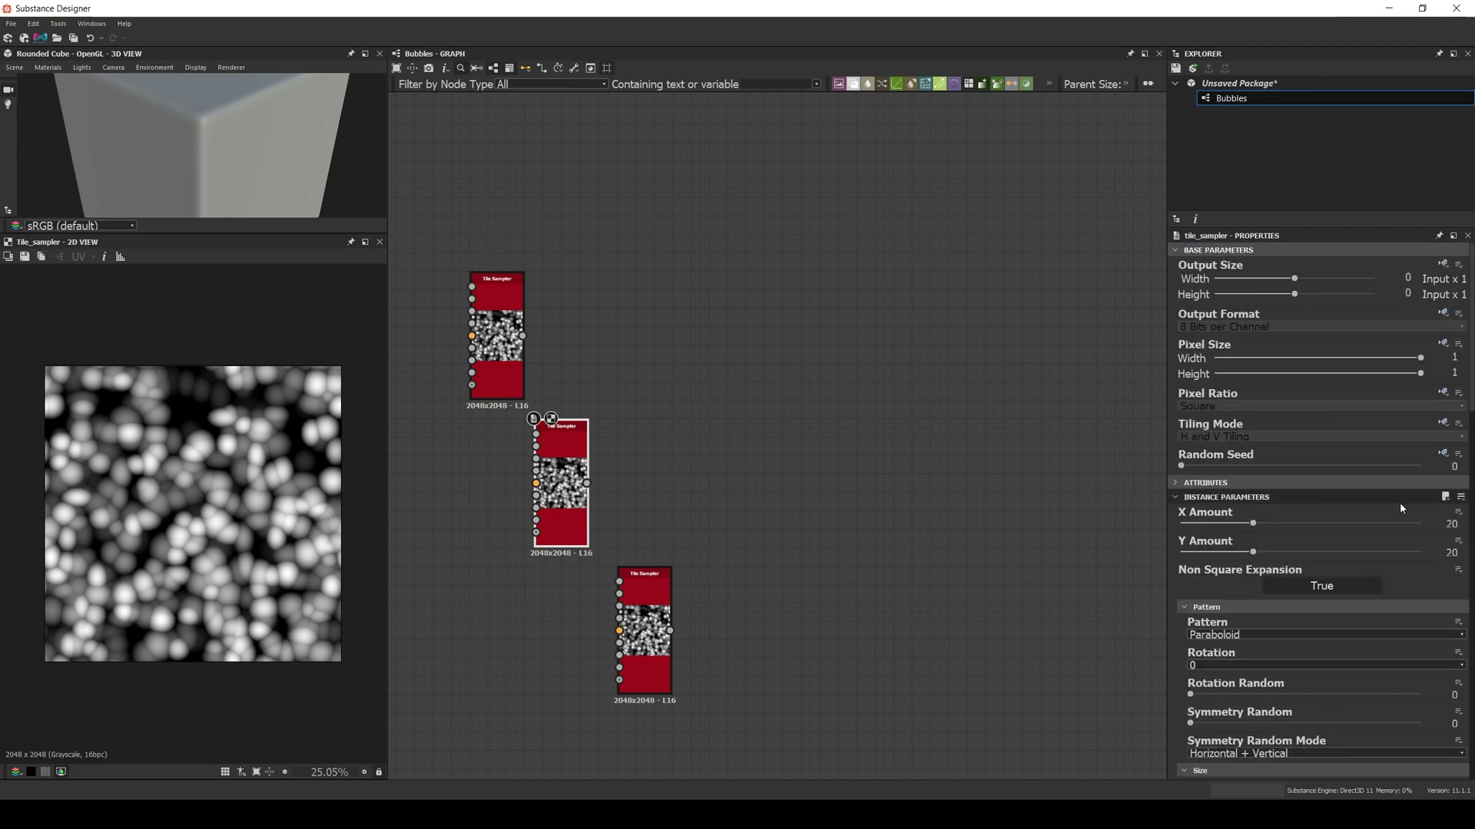
{"action": "double_click", "coordinate": [1451, 524]}
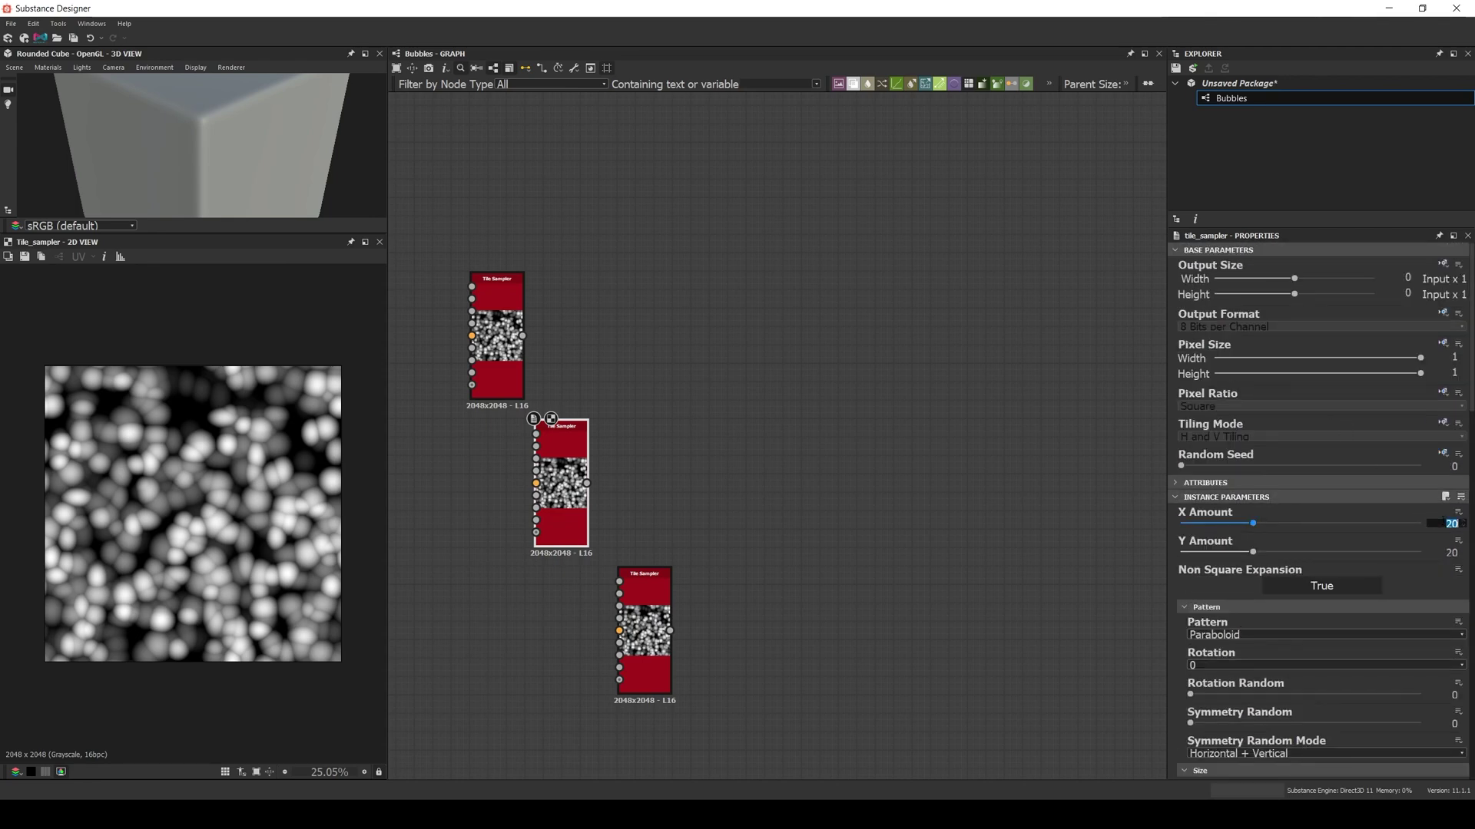
{"action": "type", "text": "40"}
{"action": "key", "text": "Tab"}
{"action": "type", "text": "40"}
{"action": "key", "text": "Return"}
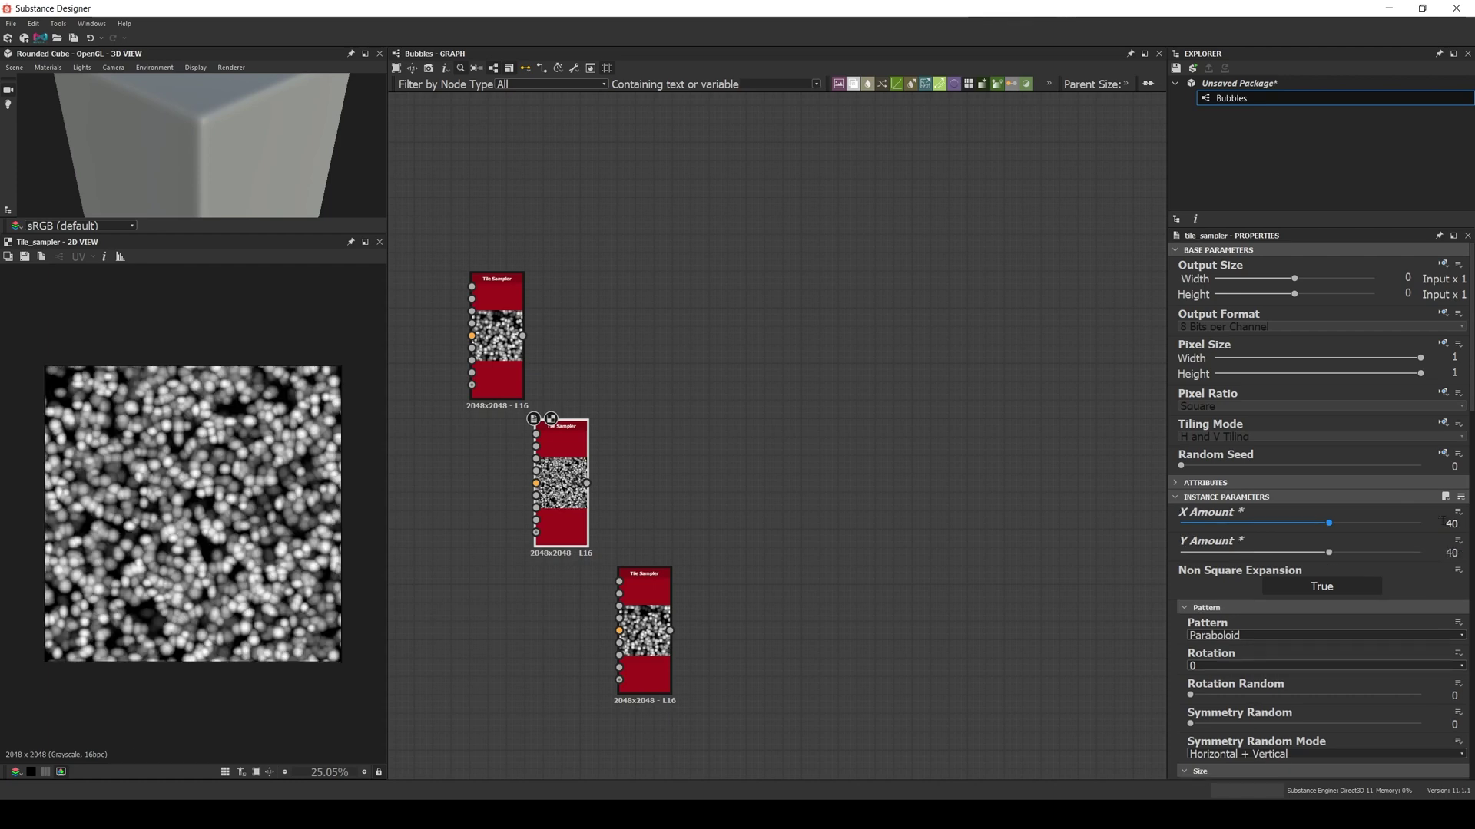
- Set the third Tile Sampler's X and Y Amount to 80
{"action": "left_click", "coordinate": [644, 596]}
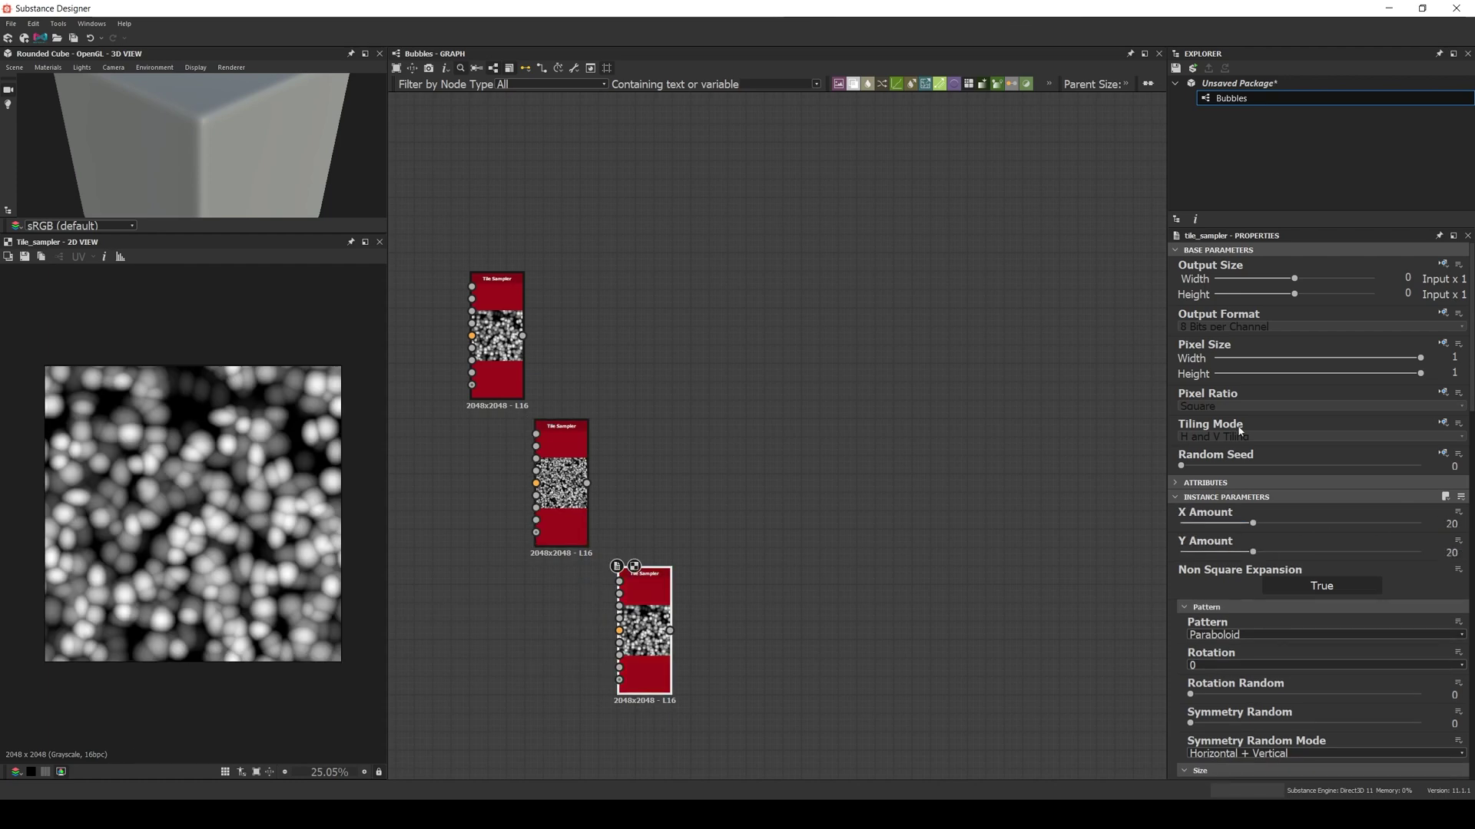
{"action": "double_click", "coordinate": [1451, 524]}
{"action": "type", "text": "80"}
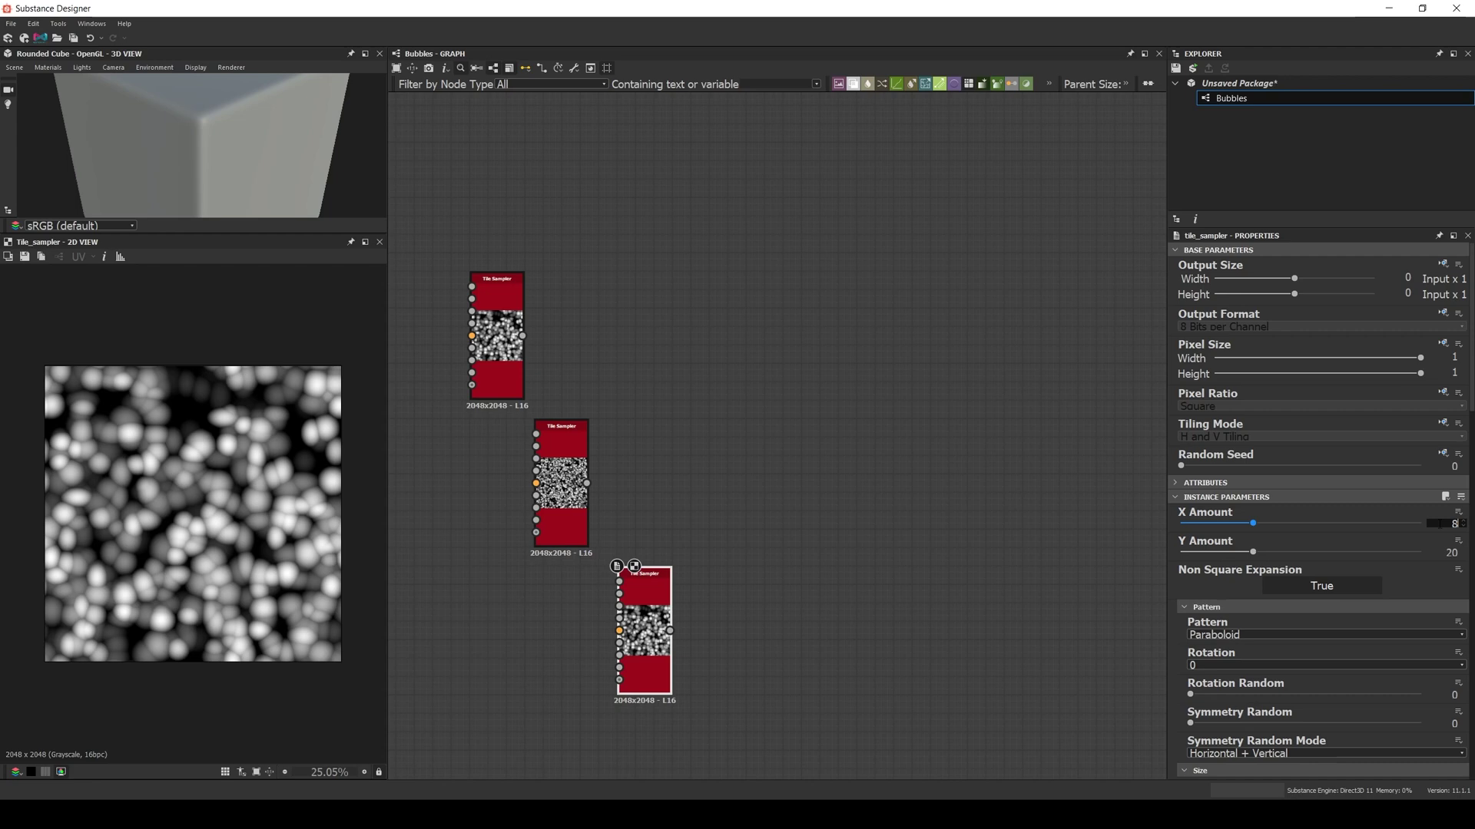
{"action": "key", "text": "Tab"}
{"action": "type", "text": "80"}
{"action": "key", "text": "Return"}
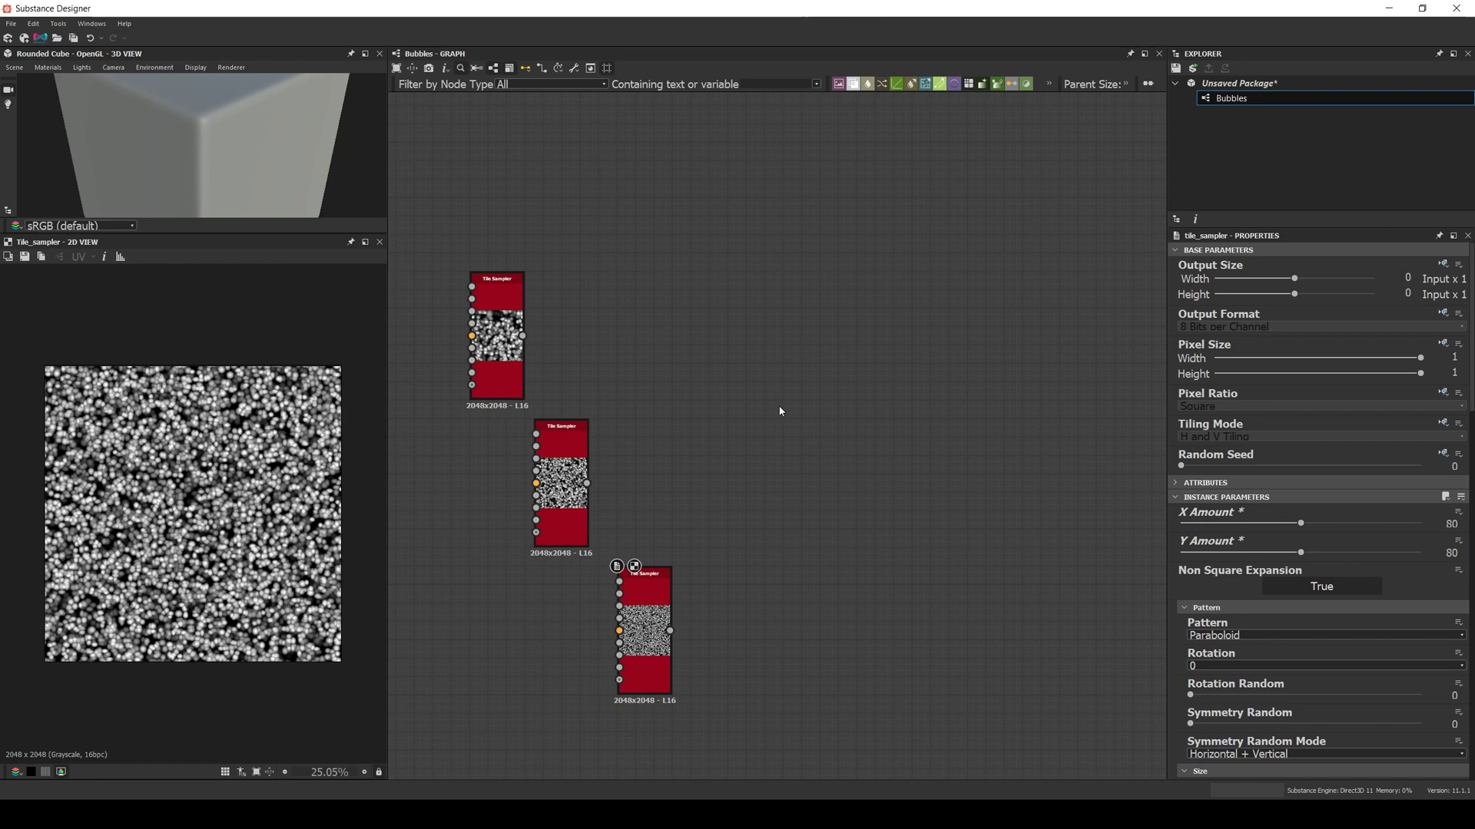
- Blend the top and middle Tile Samplers with Max (Lighten) at about 0.56 opacity
{"action": "key", "text": "space"}
{"action": "key", "text": "Escape"}
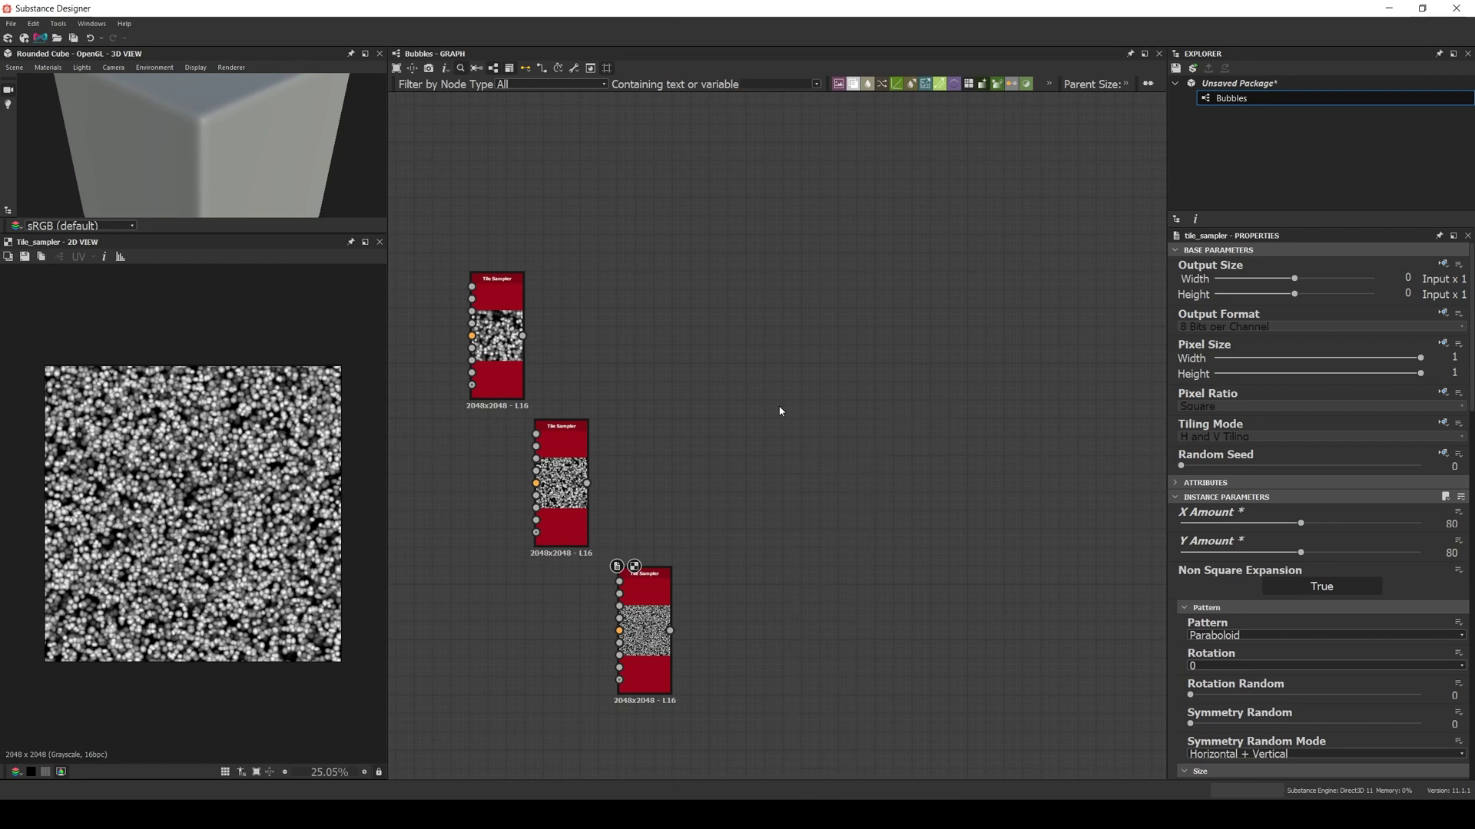
{"action": "key", "text": "ctrl+alt+b"}
{"action": "left_click_drag", "start_coordinate": [780, 411], "coordinate": [673, 361]}
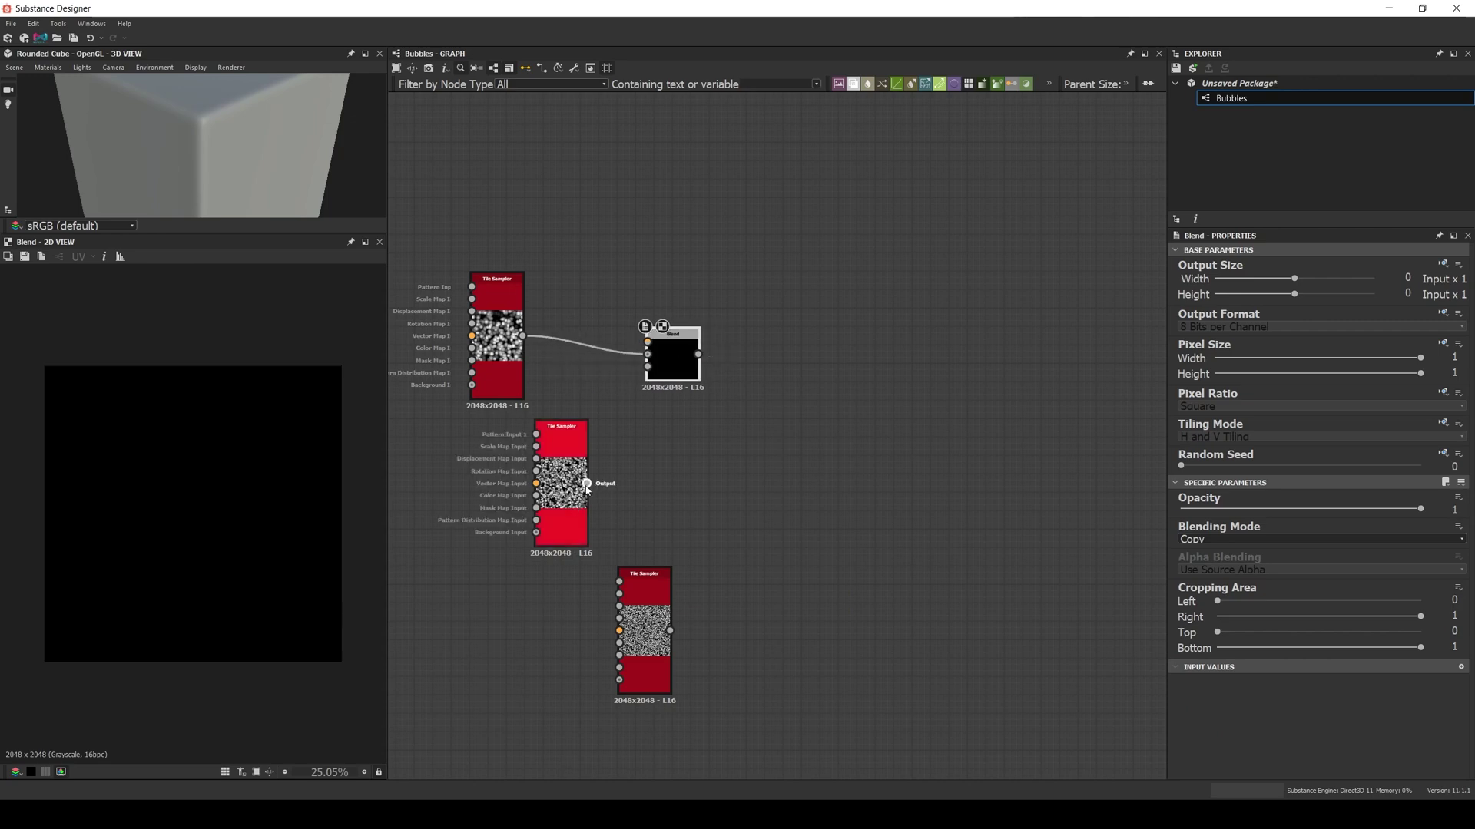
{"action": "left_click_drag", "start_coordinate": [586, 484], "coordinate": [647, 342]}
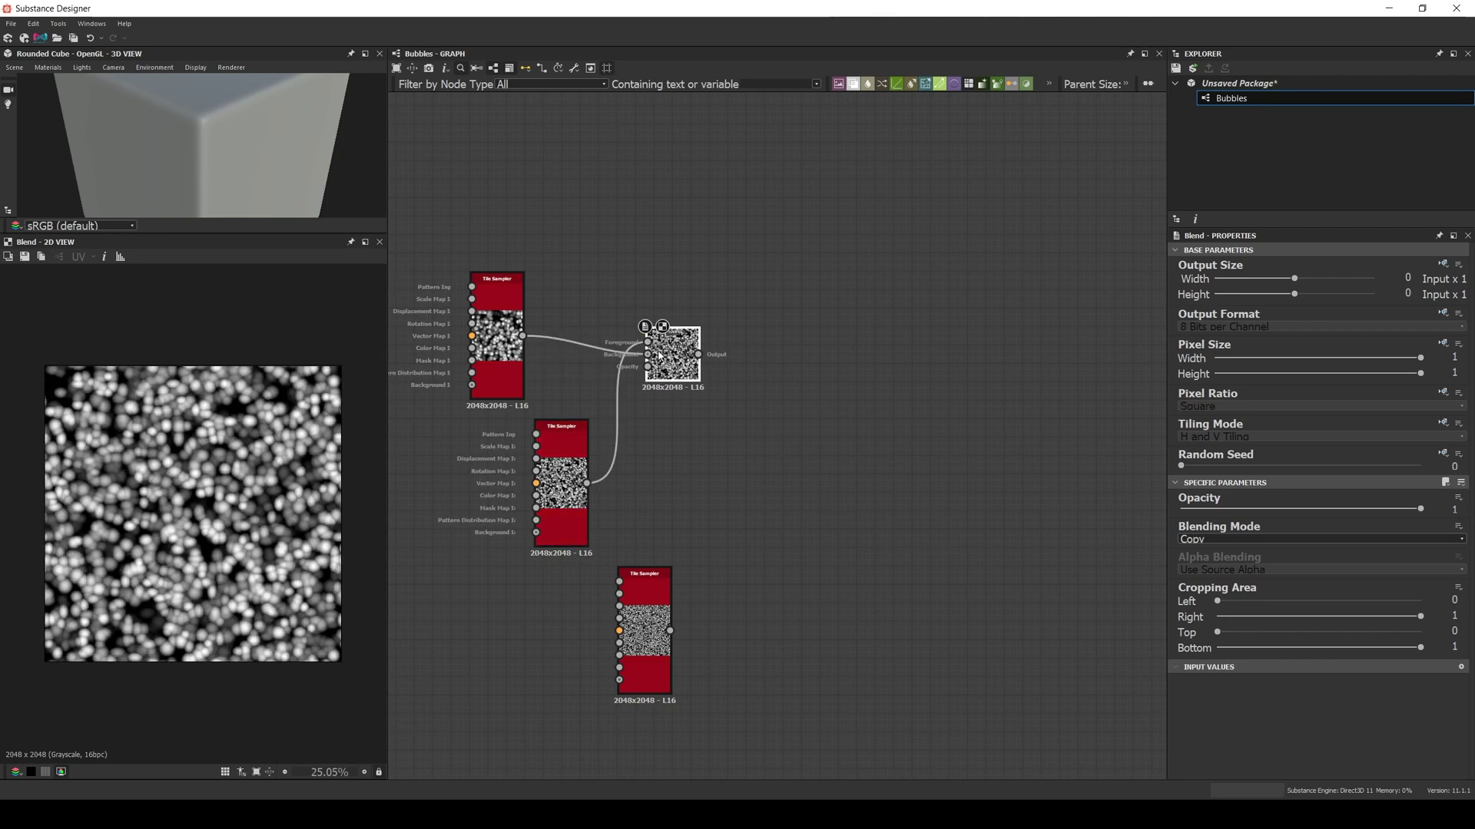
{"action": "left_click", "coordinate": [1211, 541]}
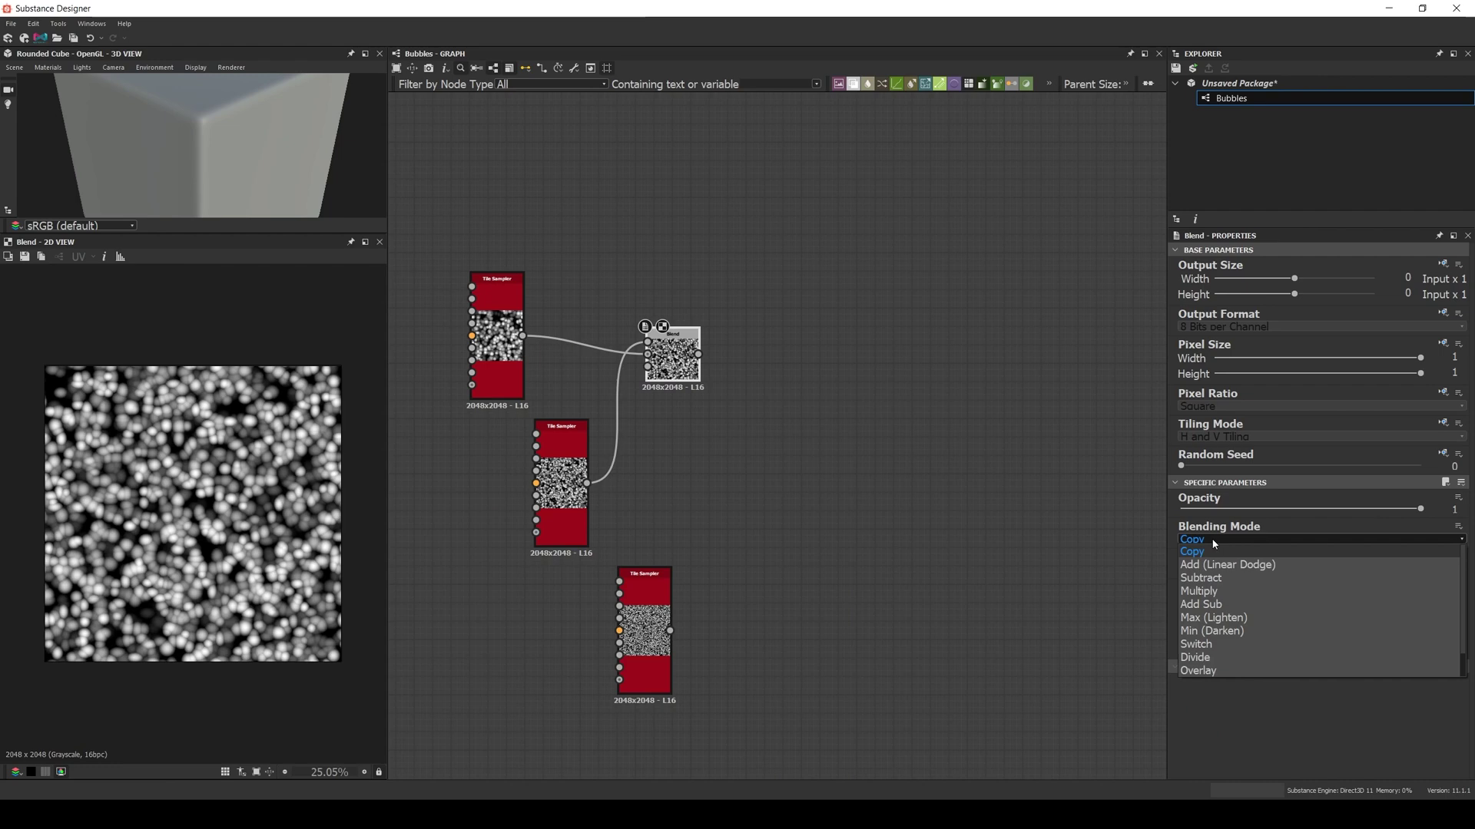
{"action": "left_click", "coordinate": [1211, 618]}
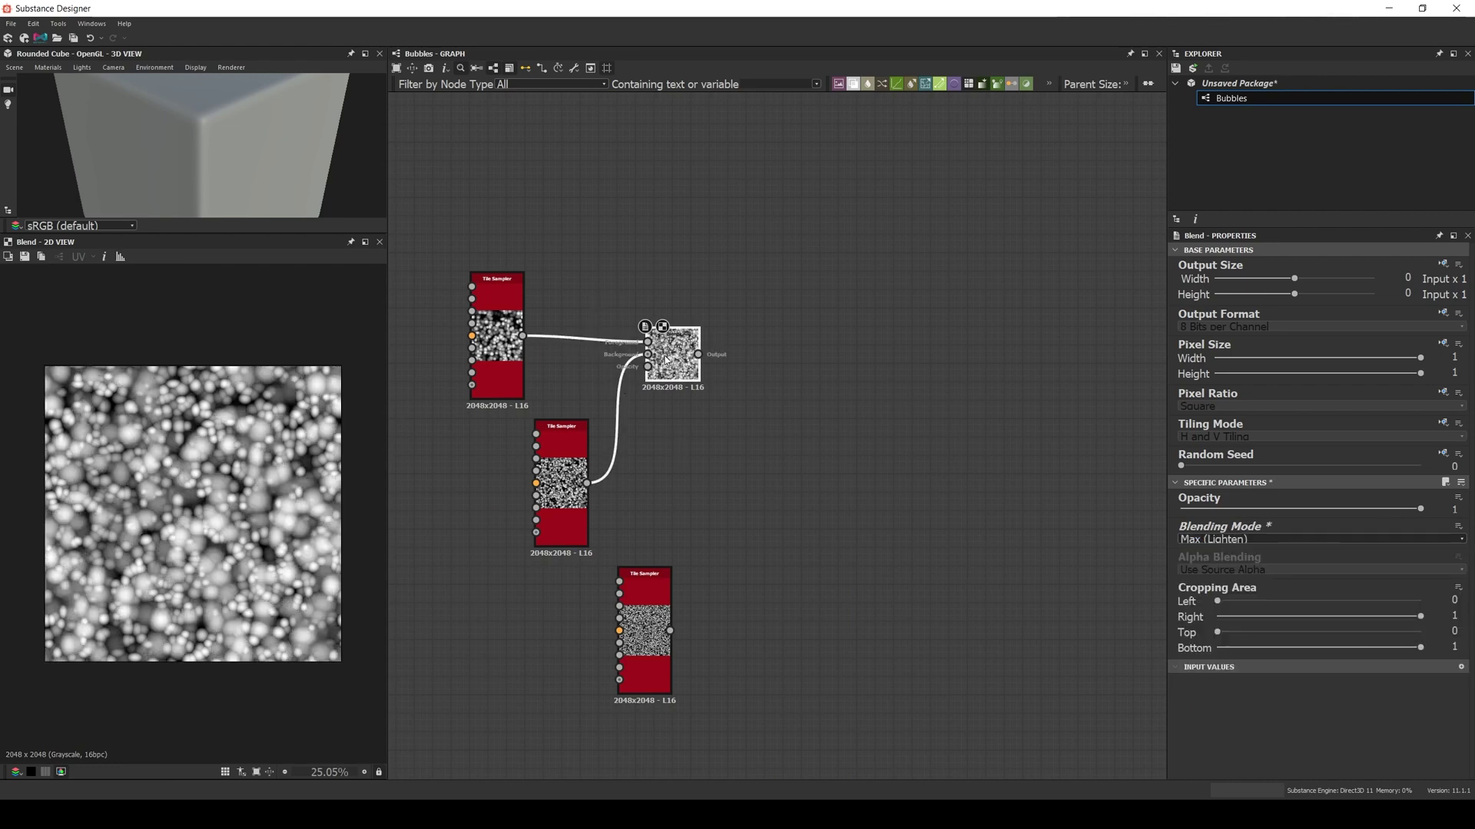
{"action": "left_click_drag", "start_coordinate": [1361, 504], "coordinate": [1316, 510]}
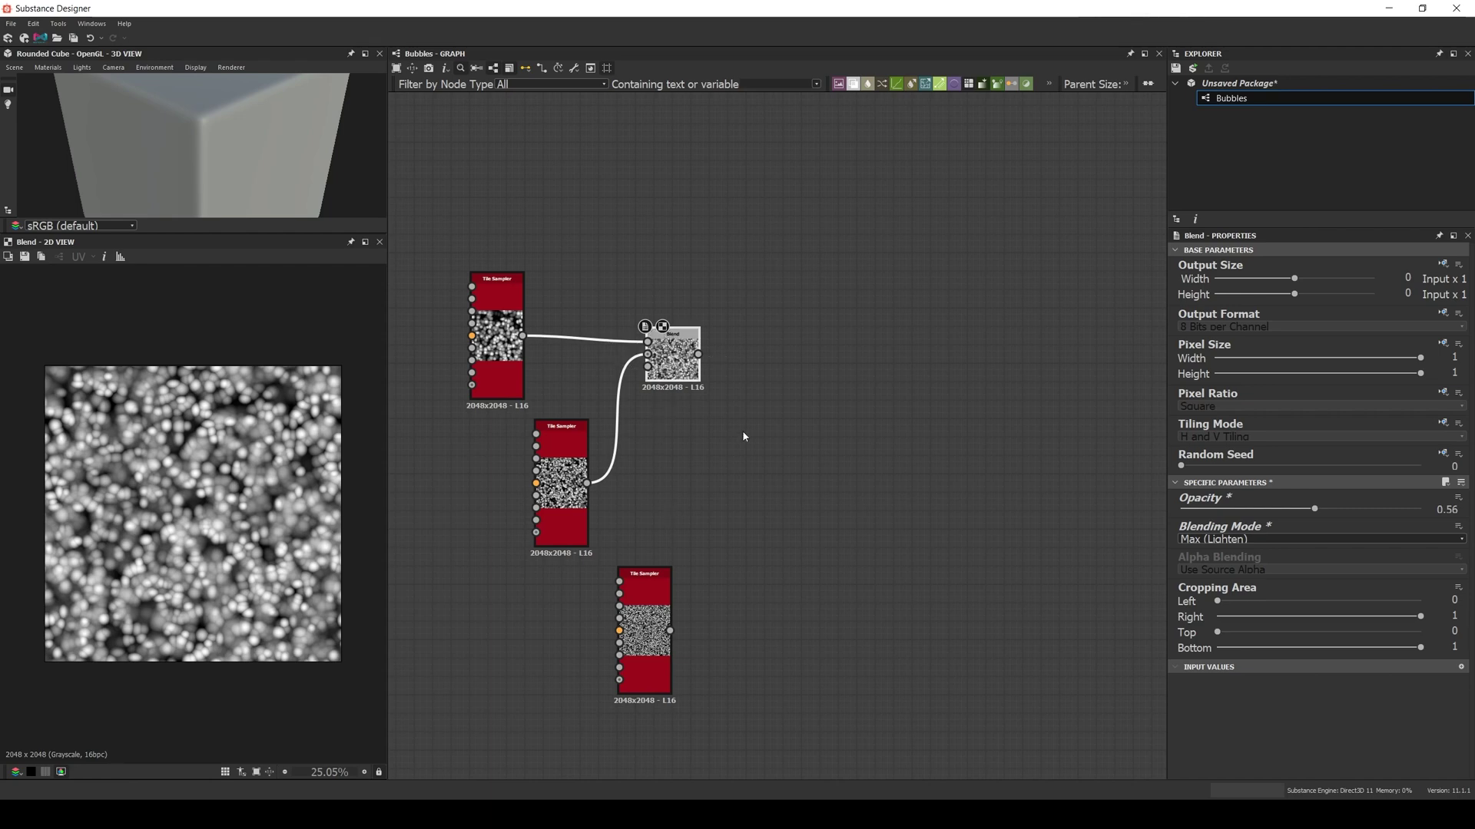
- Duplicate the Blend, feeding it the first Blend and the third Tile Sampler, and preview it
{"action": "key", "text": "ctrl+d"}
{"action": "left_click", "coordinate": [815, 484]}
{"action": "left_click_drag", "start_coordinate": [698, 354], "coordinate": [785, 452]}
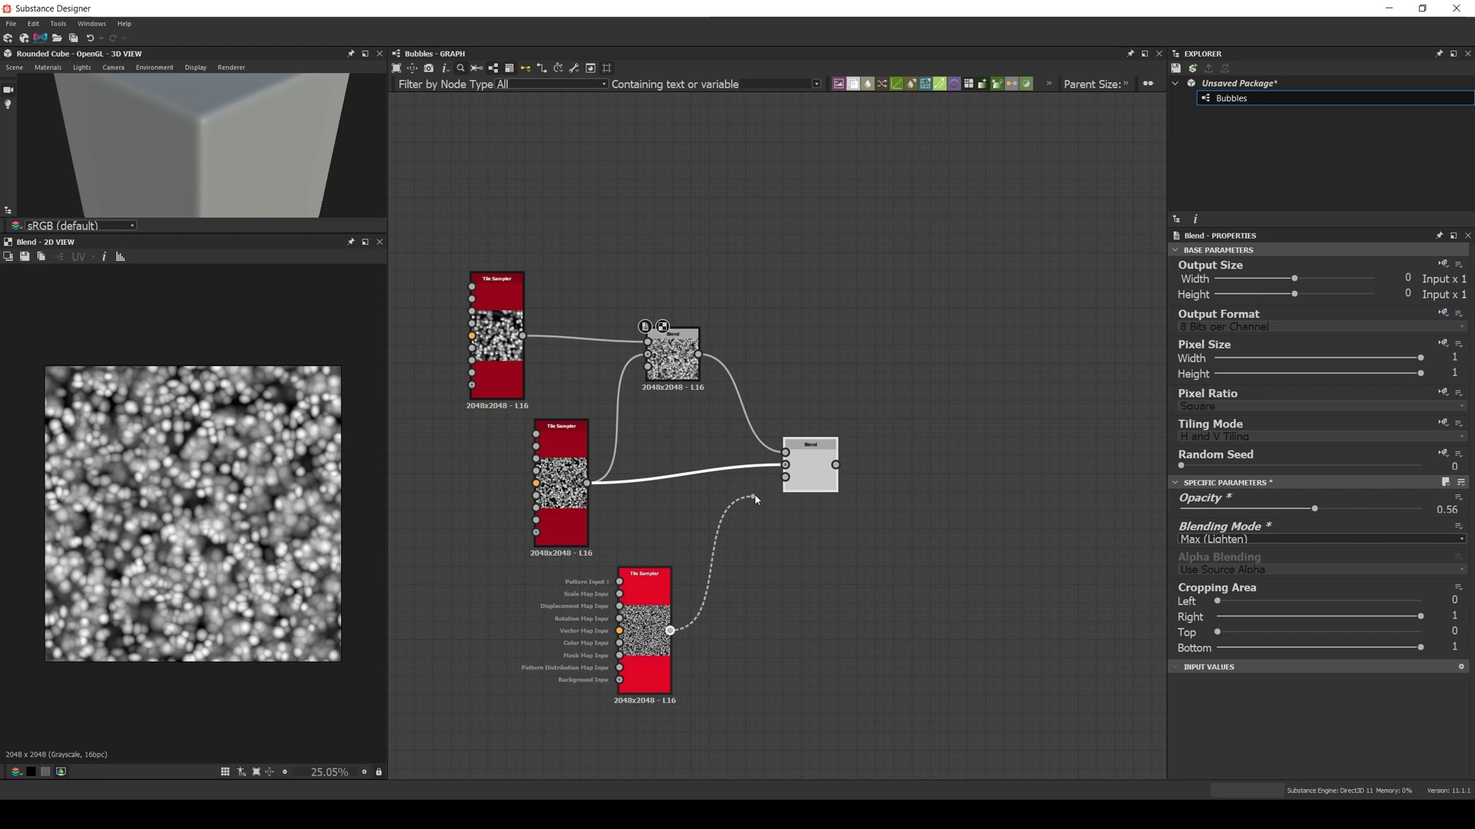
{"action": "left_click_drag", "start_coordinate": [755, 498], "coordinate": [800, 460]}
{"action": "left_click", "coordinate": [805, 470]}
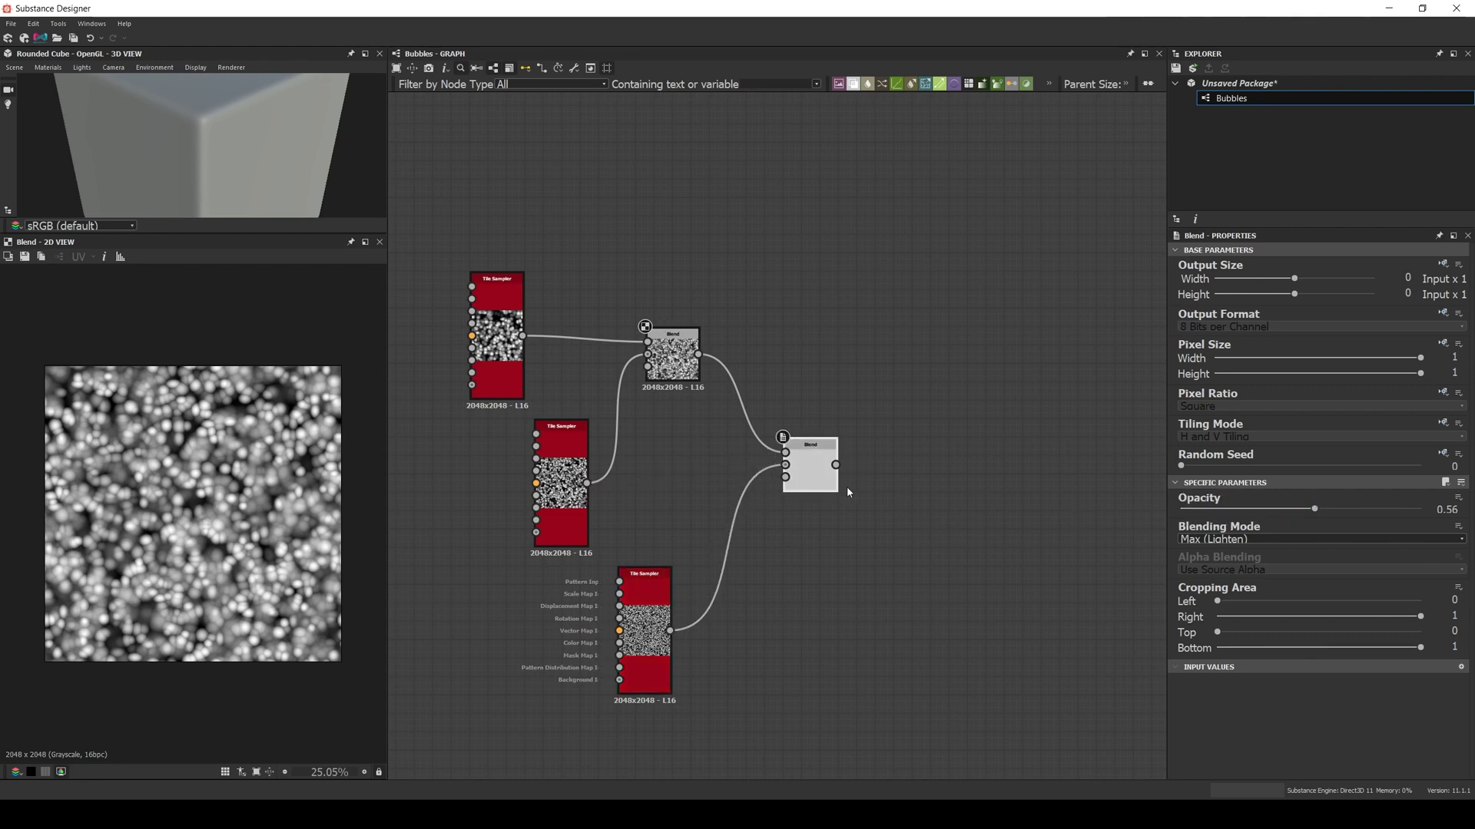
{"action": "scroll", "coordinate": [218, 576], "scroll_direction": "up", "scroll_amount": 3}
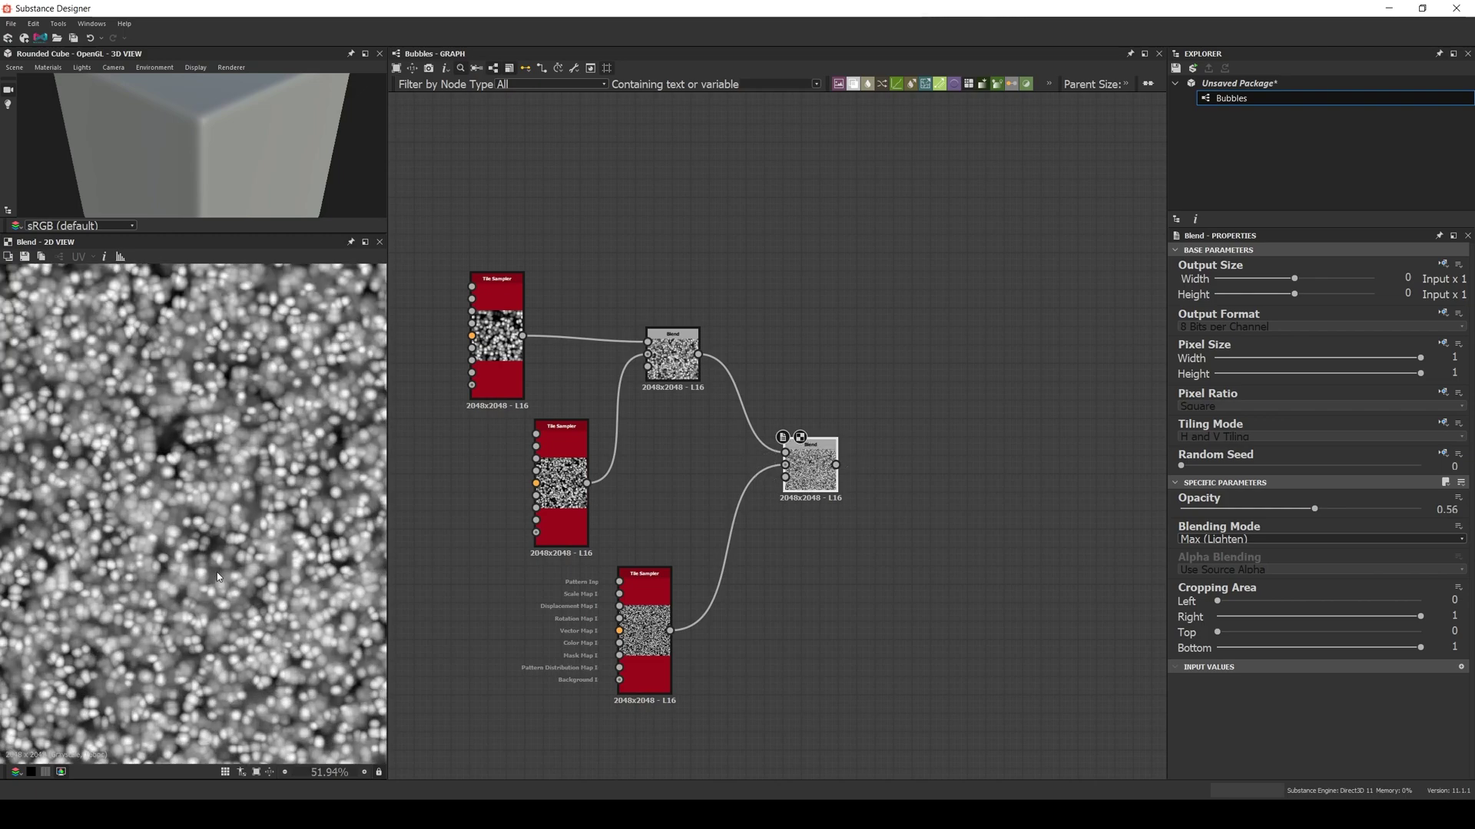
{"action": "scroll", "coordinate": [217, 577], "scroll_direction": "up", "scroll_amount": 2}
{"action": "scroll", "coordinate": [218, 573], "scroll_direction": "down", "scroll_amount": 4}
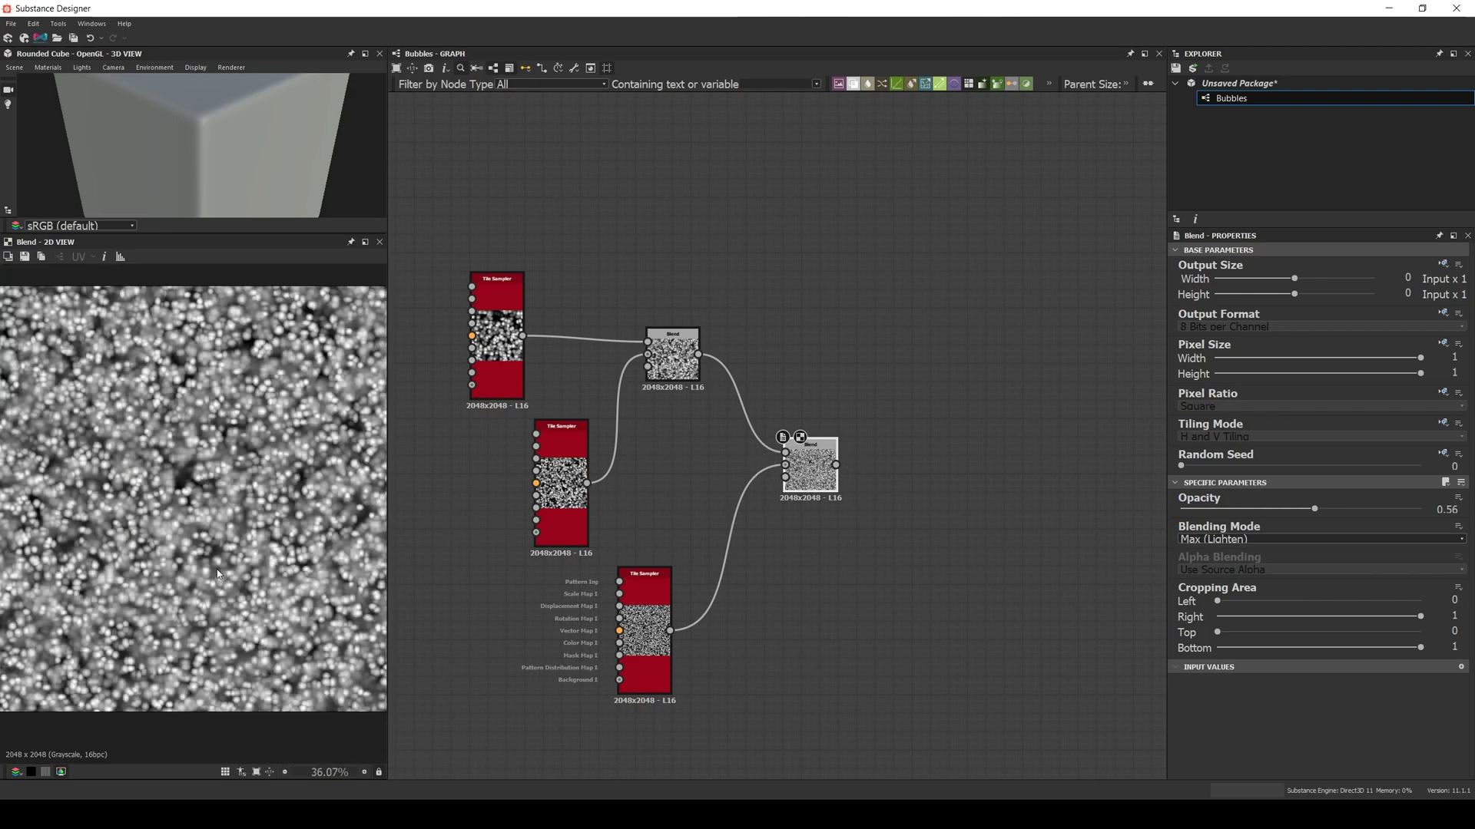
{"action": "scroll", "coordinate": [216, 573], "scroll_direction": "down", "scroll_amount": 3}
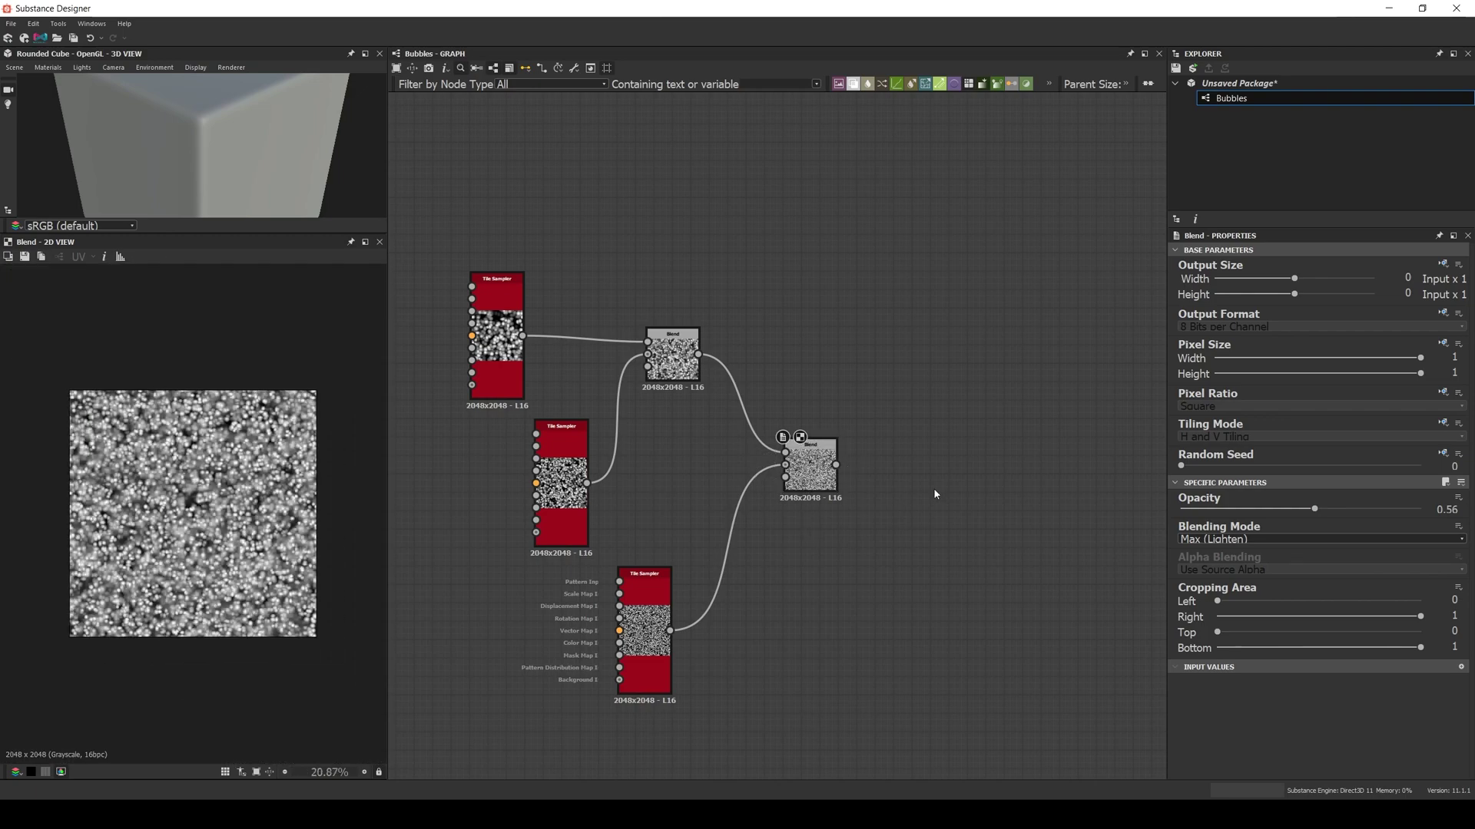
- Add an Output node fed by the second Blend
{"action": "key", "text": "space"}
{"action": "type", "text": "output"}
{"action": "key", "text": "Return"}
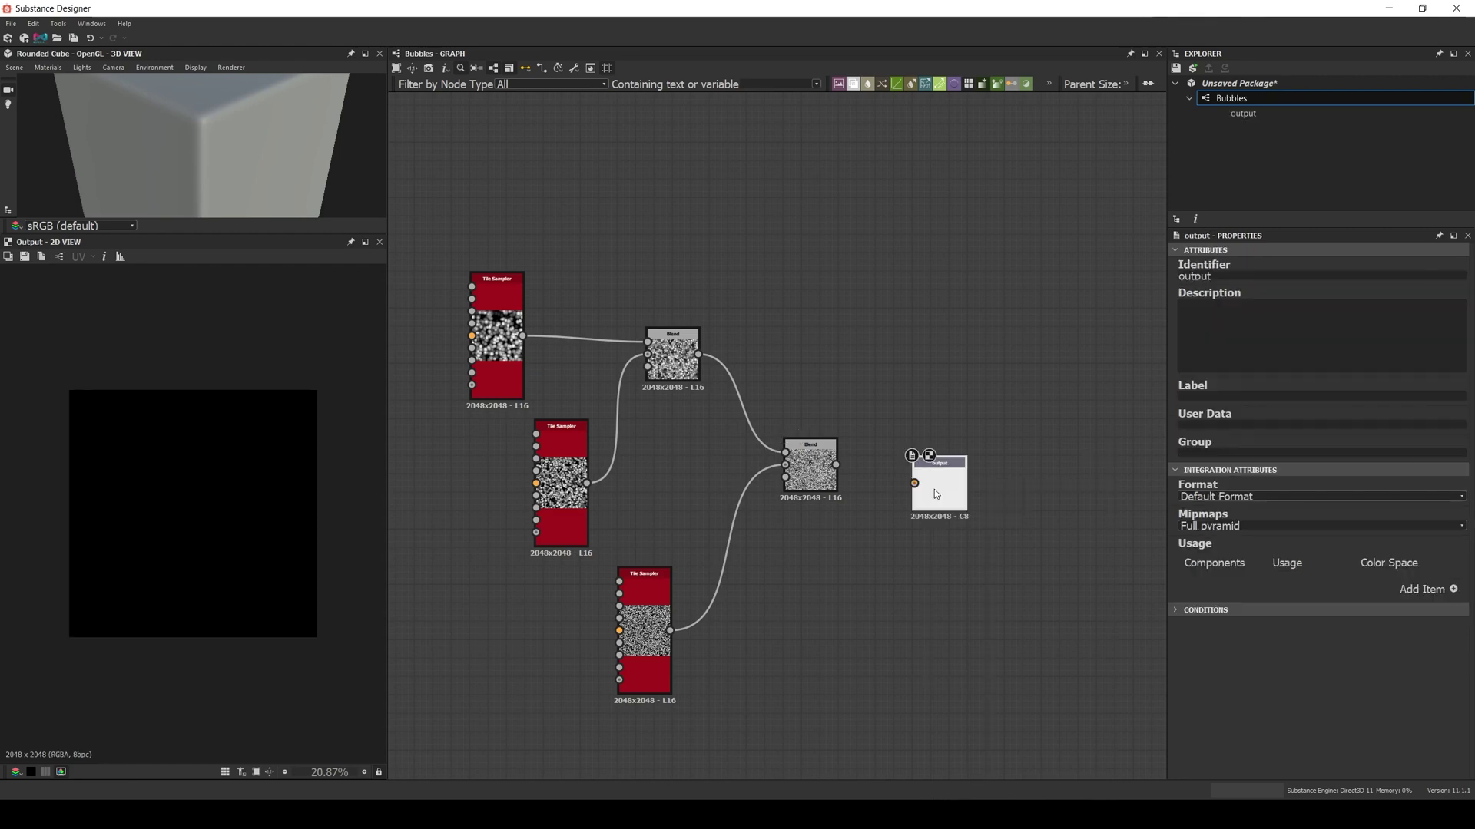
{"action": "left_click_drag", "start_coordinate": [936, 494], "coordinate": [1011, 478]}
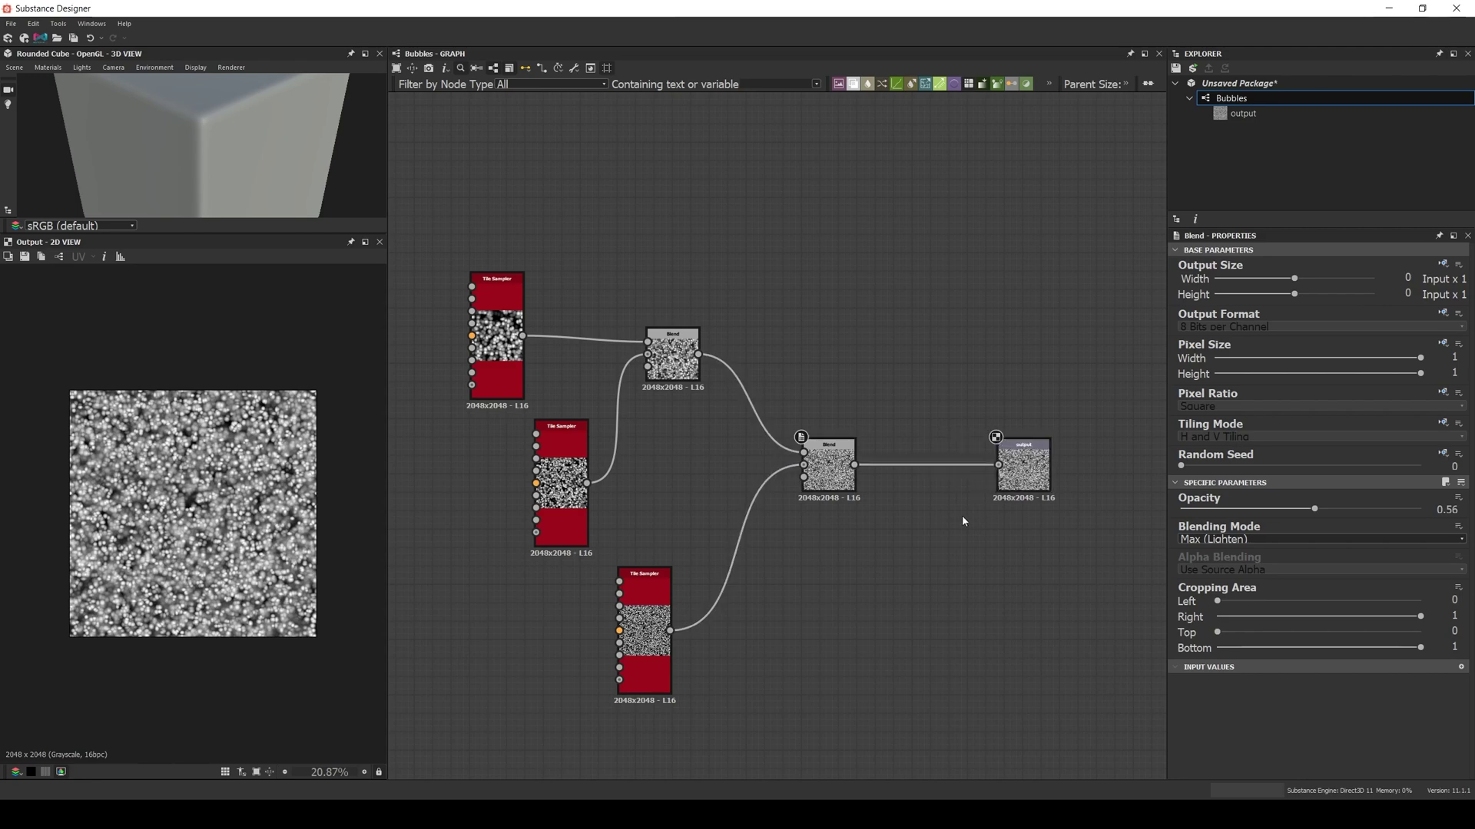
{"action": "left_click_drag", "start_coordinate": [829, 470], "coordinate": [773, 470]}
- Insert Safe Transform Grayscale and then Auto Levels between the Blend and the output
{"action": "key", "text": "space"}
{"action": "type", "text": "safi"}
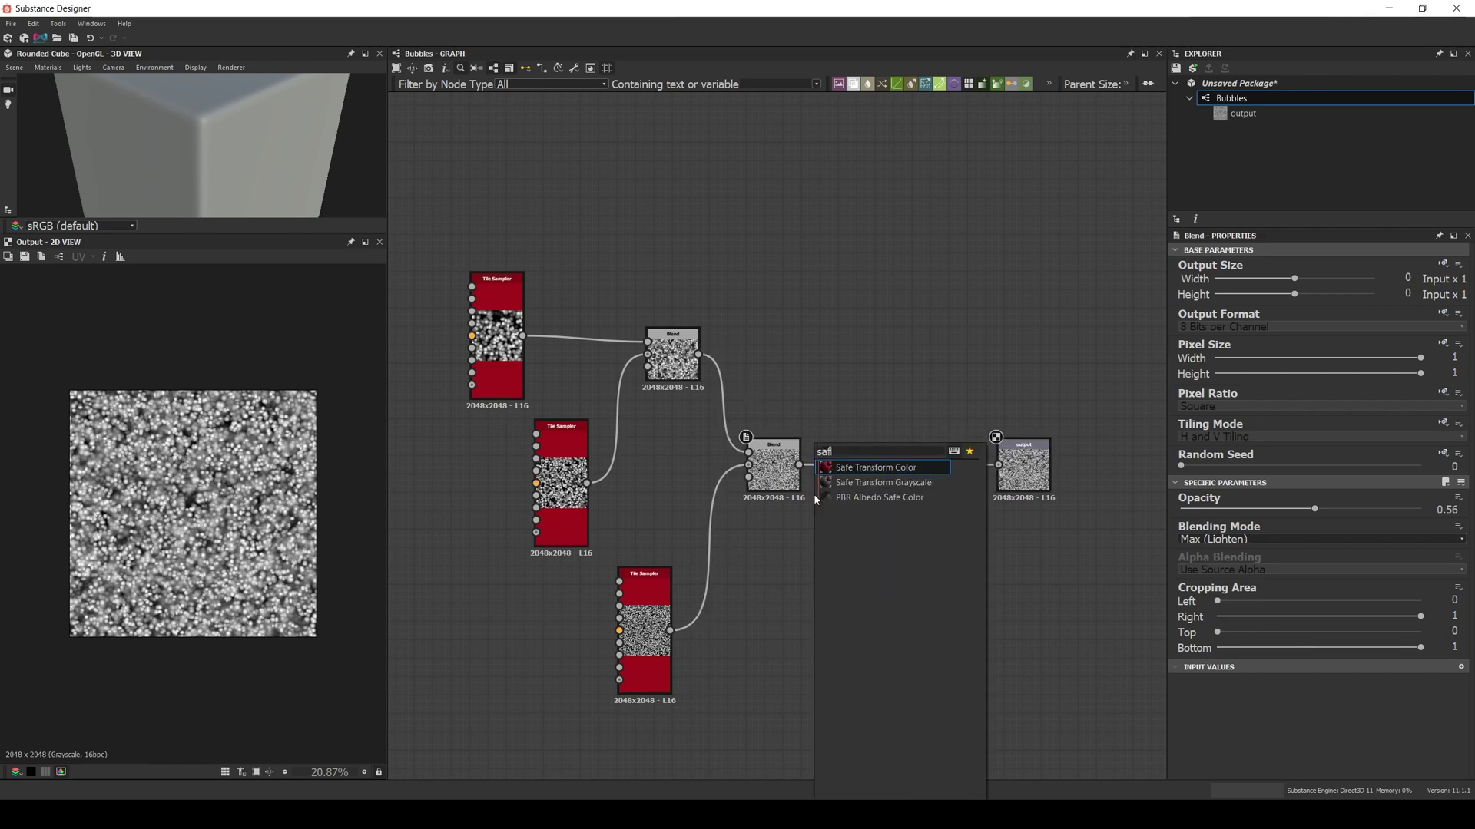
{"action": "key", "text": "Down"}
{"action": "key", "text": "Return"}
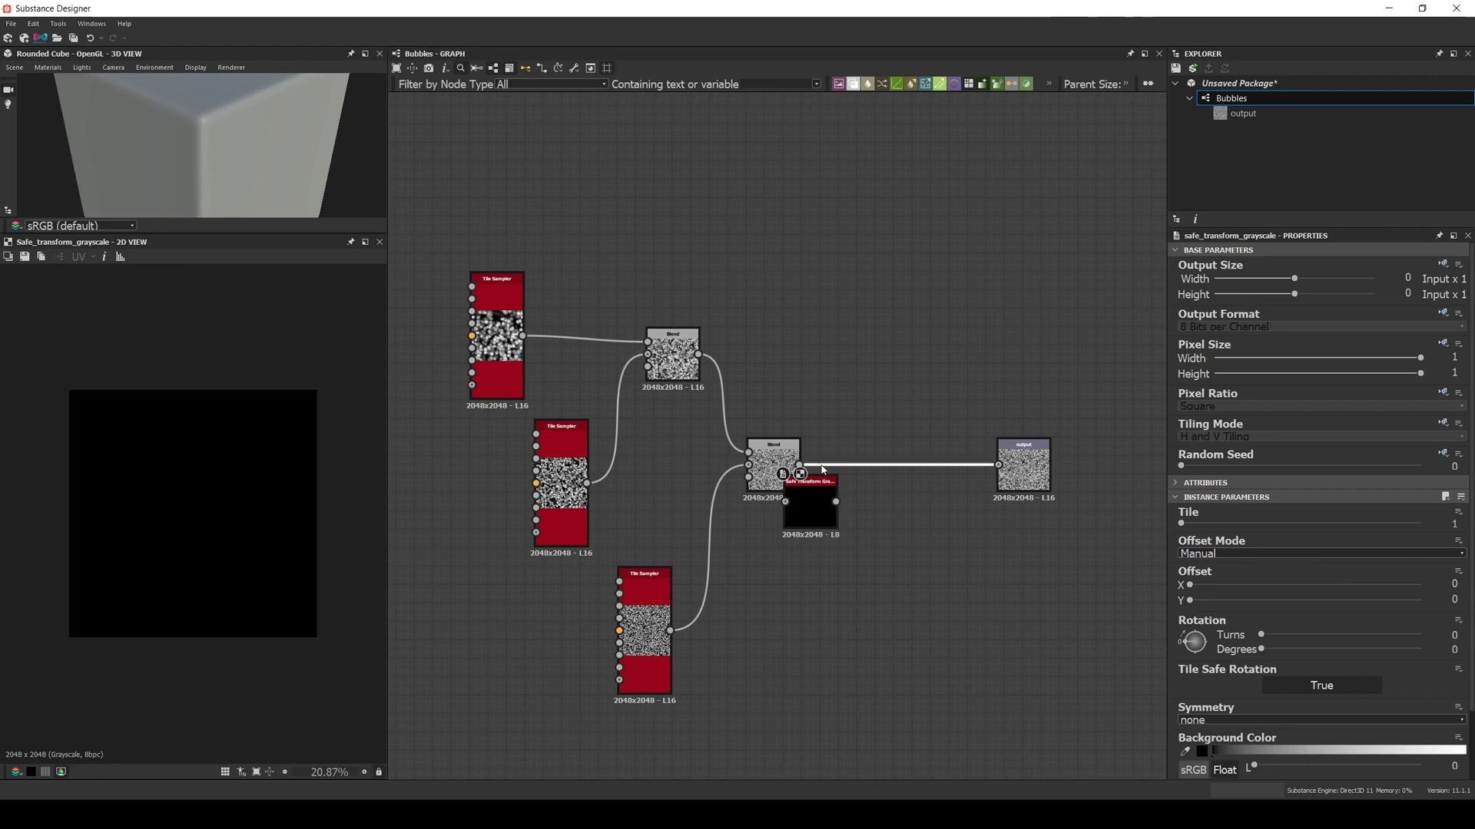
{"action": "left_click_drag", "start_coordinate": [803, 494], "coordinate": [865, 472]}
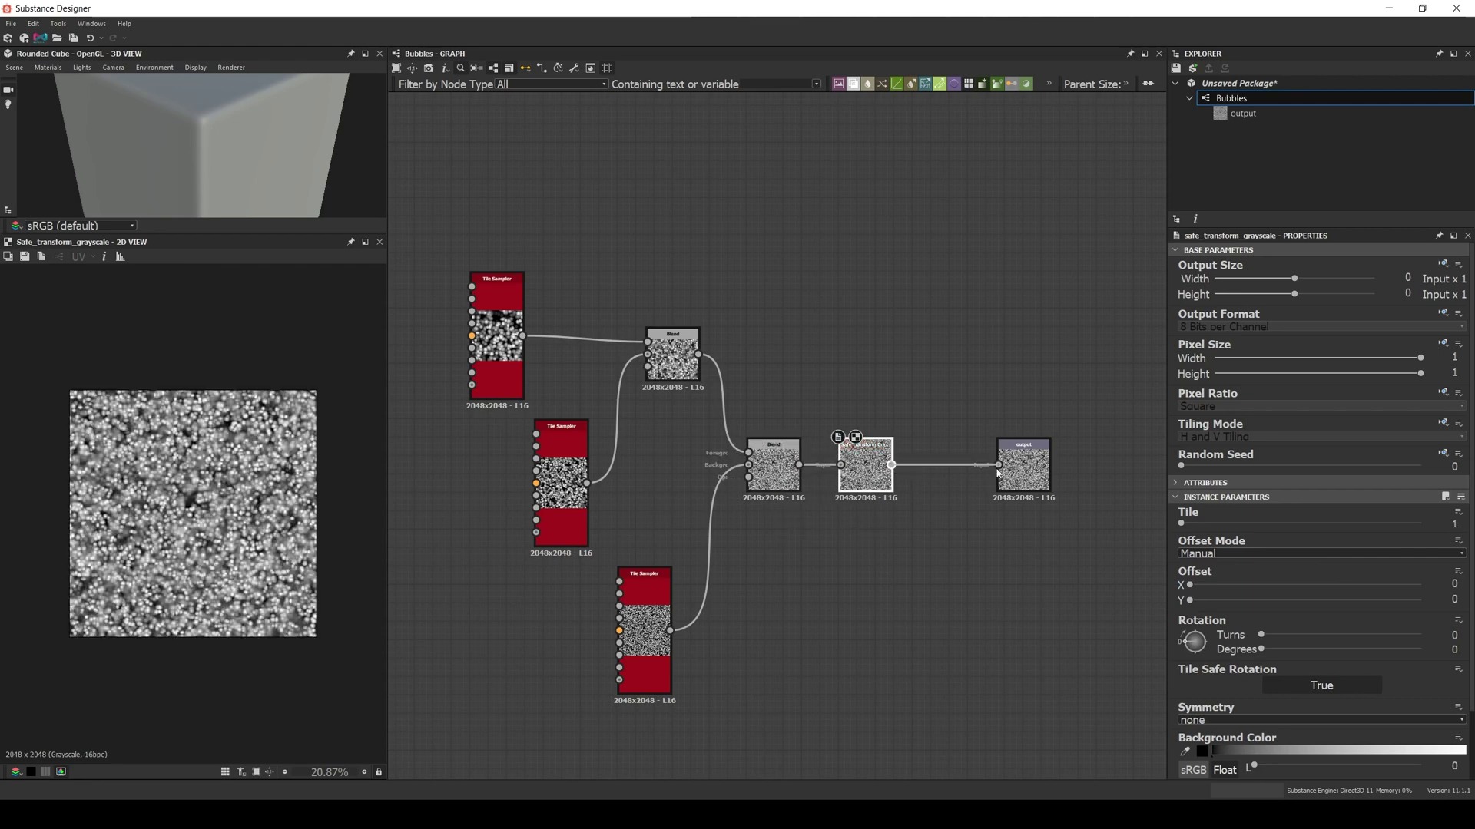
{"action": "left_click_drag", "start_coordinate": [999, 465], "coordinate": [934, 467]}
{"action": "type", "text": "auto lev"}
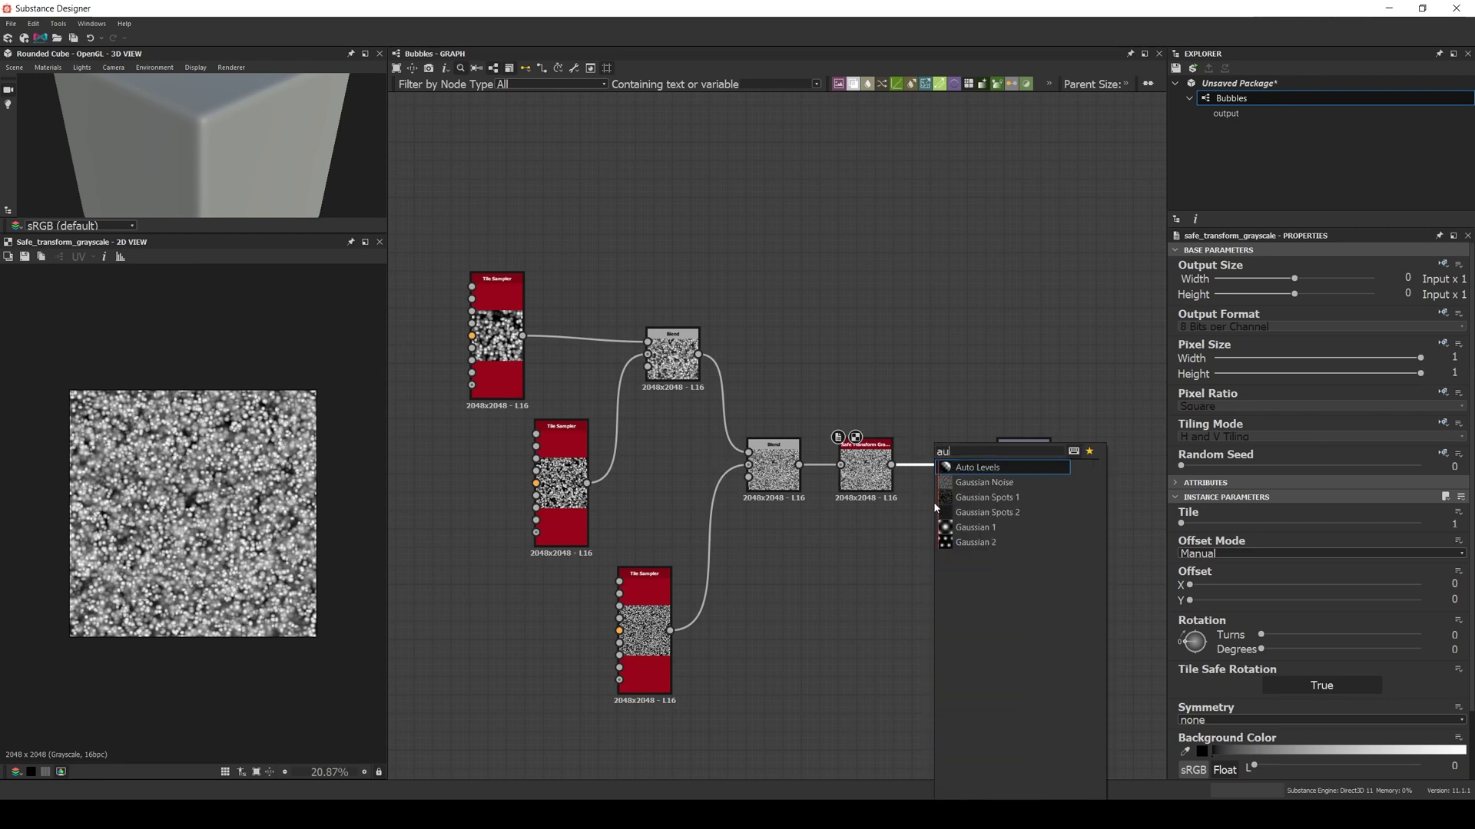
{"action": "key", "text": "Return"}
- Expose the Safe Transform's Tile parameter as a new graph input and preview the output
{"action": "left_click", "coordinate": [878, 470]}
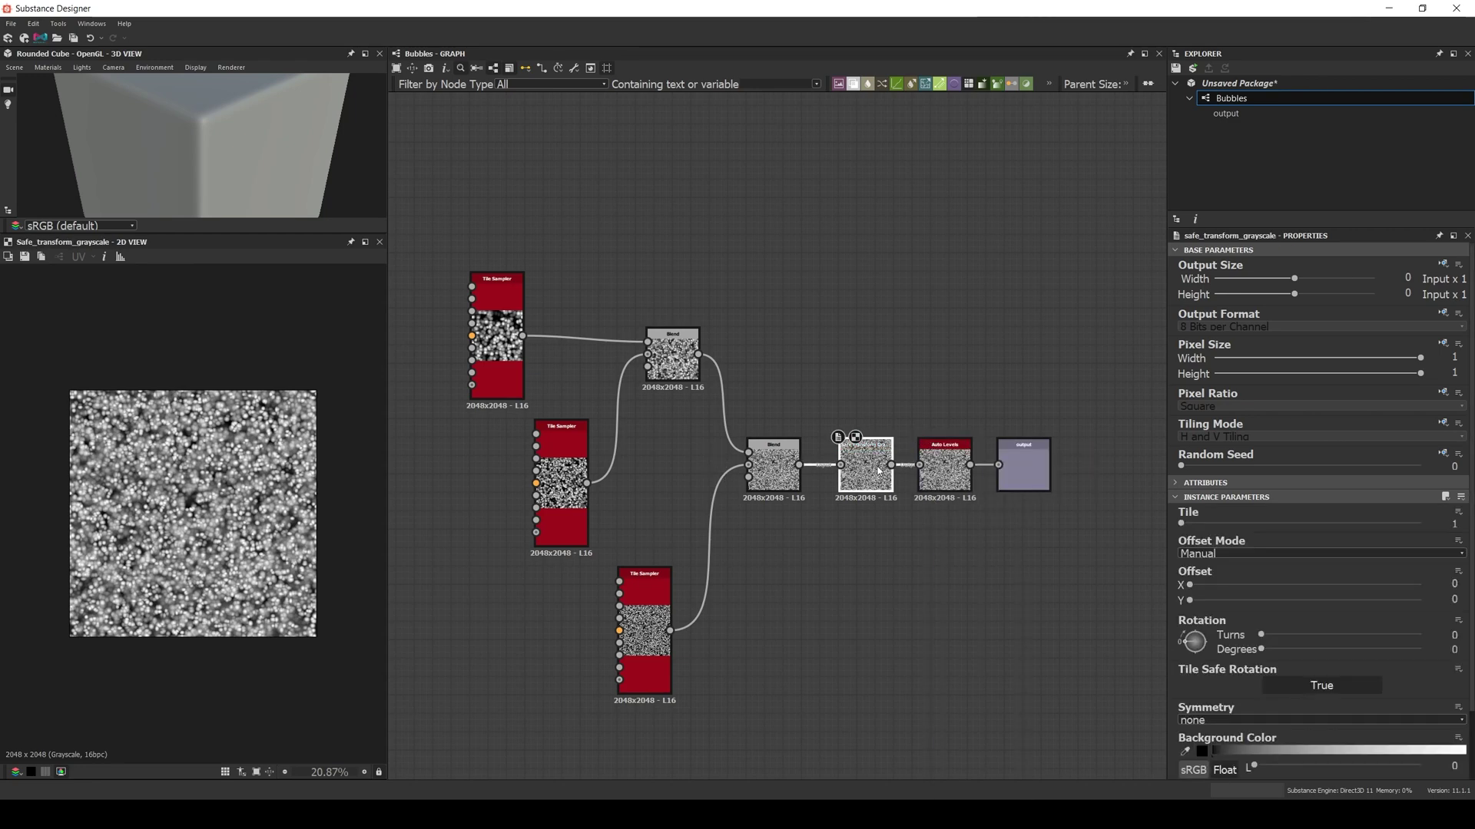
{"action": "left_click", "coordinate": [1459, 512]}
{"action": "left_click", "coordinate": [1410, 528]}
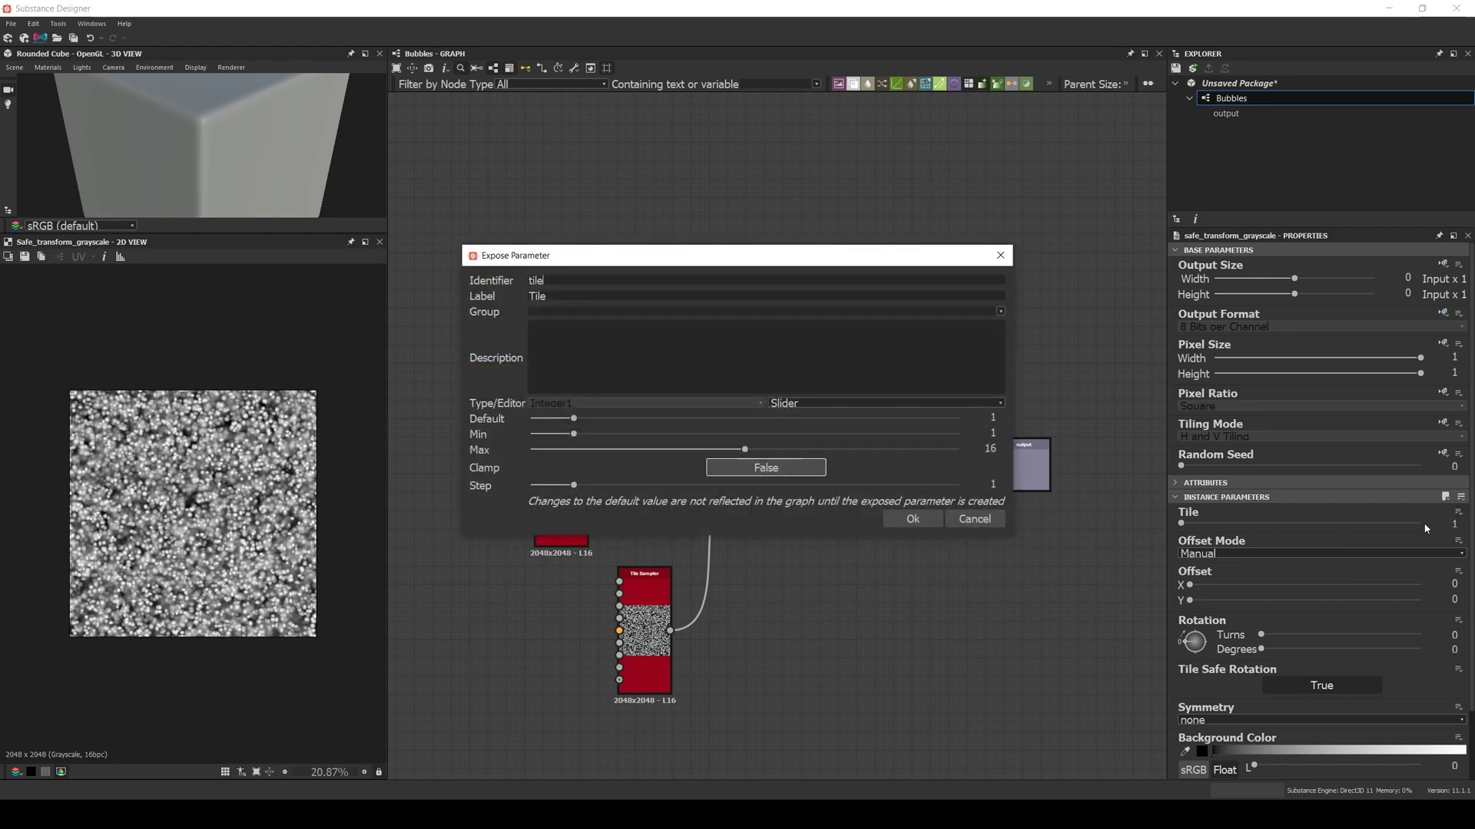
{"action": "left_click", "coordinate": [911, 519]}
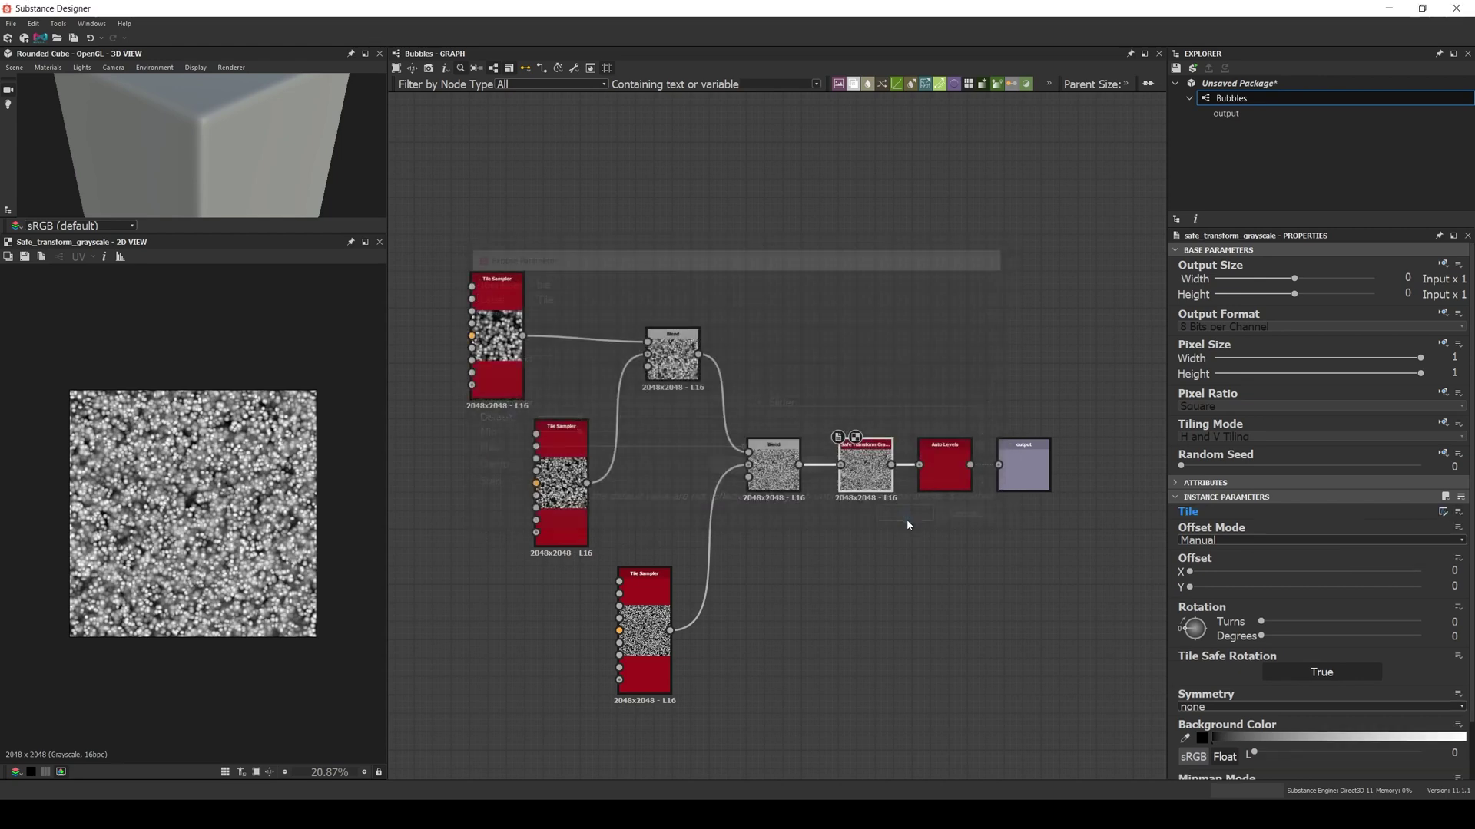
{"action": "left_click", "coordinate": [874, 564]}
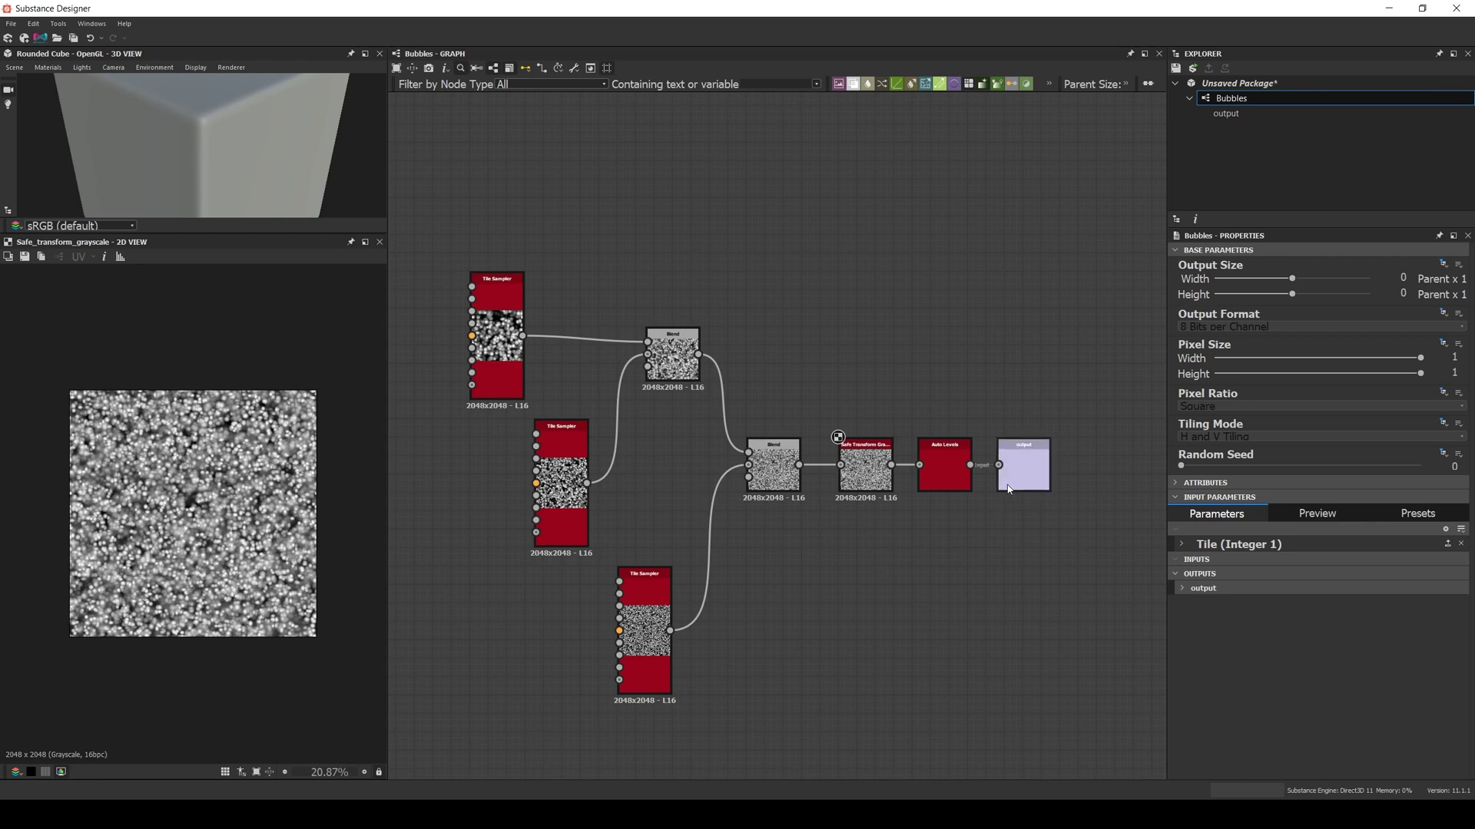
{"action": "double_click", "coordinate": [1023, 465]}
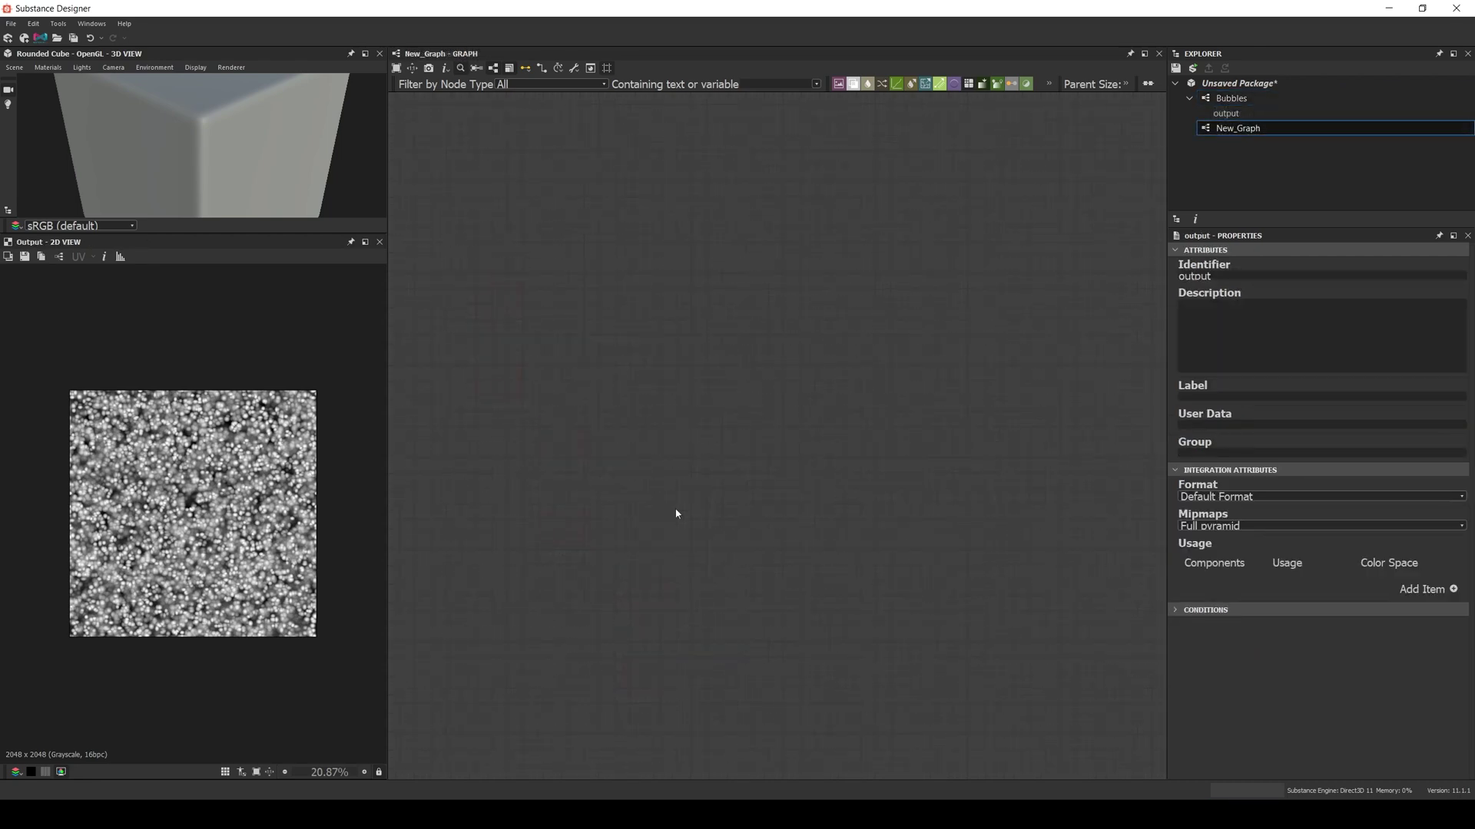
- Add a Gradient Linear 1 node and place the Bubbles graph as a node in New_Graph
{"action": "key", "text": "space"}
{"action": "type", "text": "grad"}
{"action": "key", "text": "Down"}
{"action": "key", "text": "Down"}
{"action": "key", "text": "Down"}
{"action": "key", "text": "Down"}
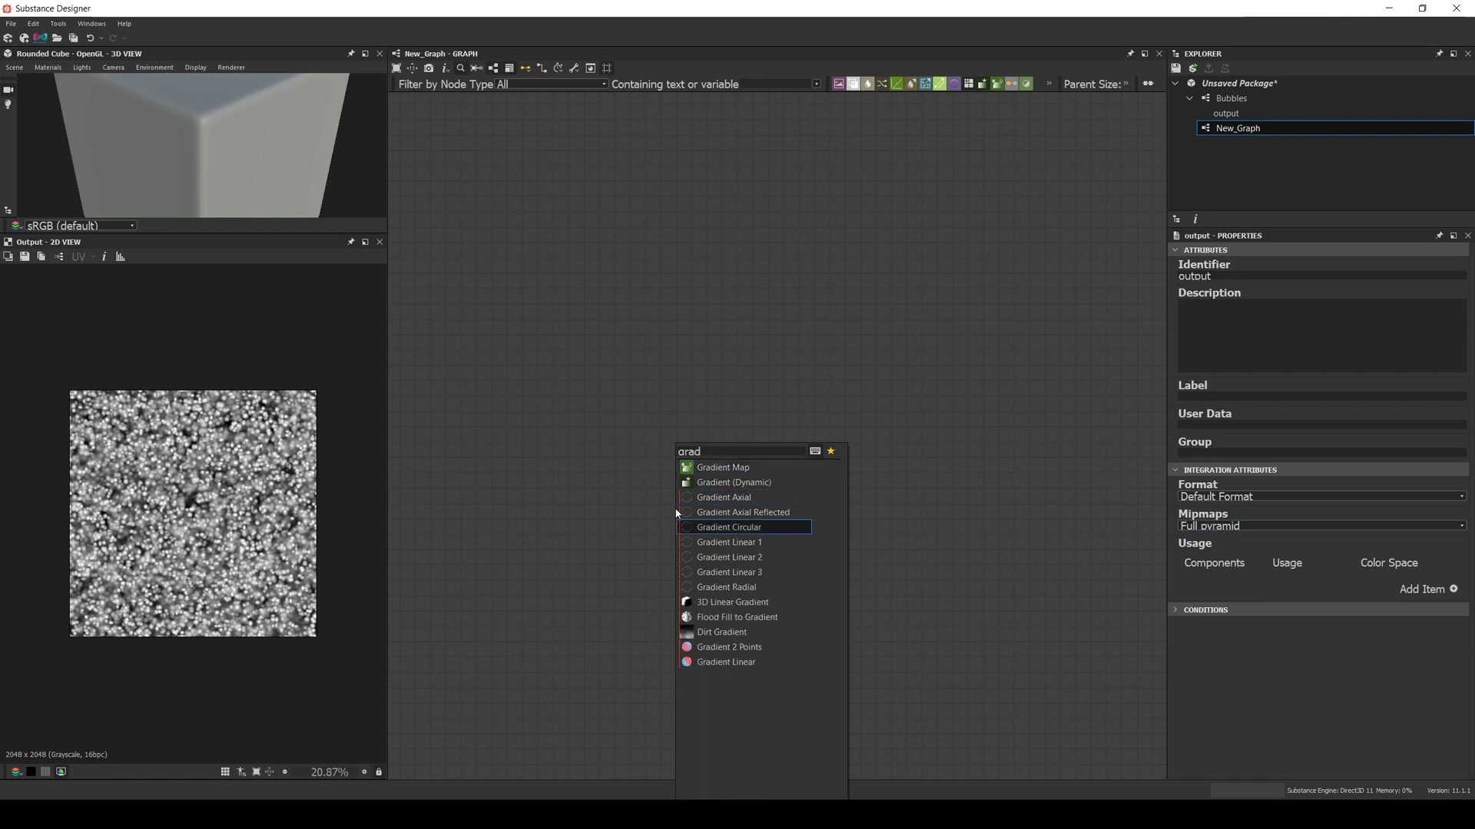
{"action": "key", "text": "Down"}
{"action": "key", "text": "Return"}
{"action": "left_click_drag", "start_coordinate": [1238, 128], "coordinate": [666, 419]}
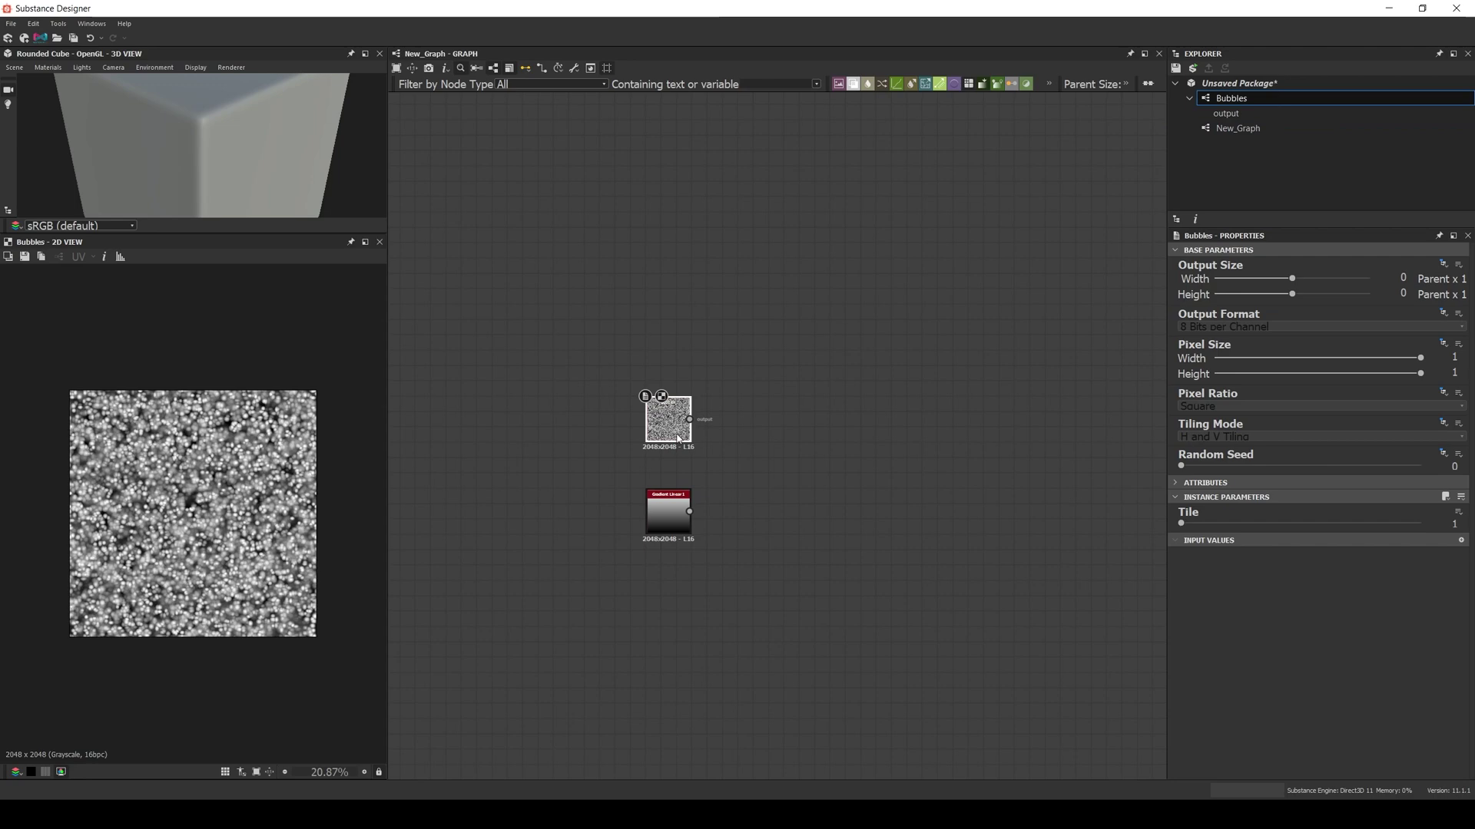
{"action": "middle_click_drag", "start_coordinate": [744, 509], "coordinate": [678, 488]}
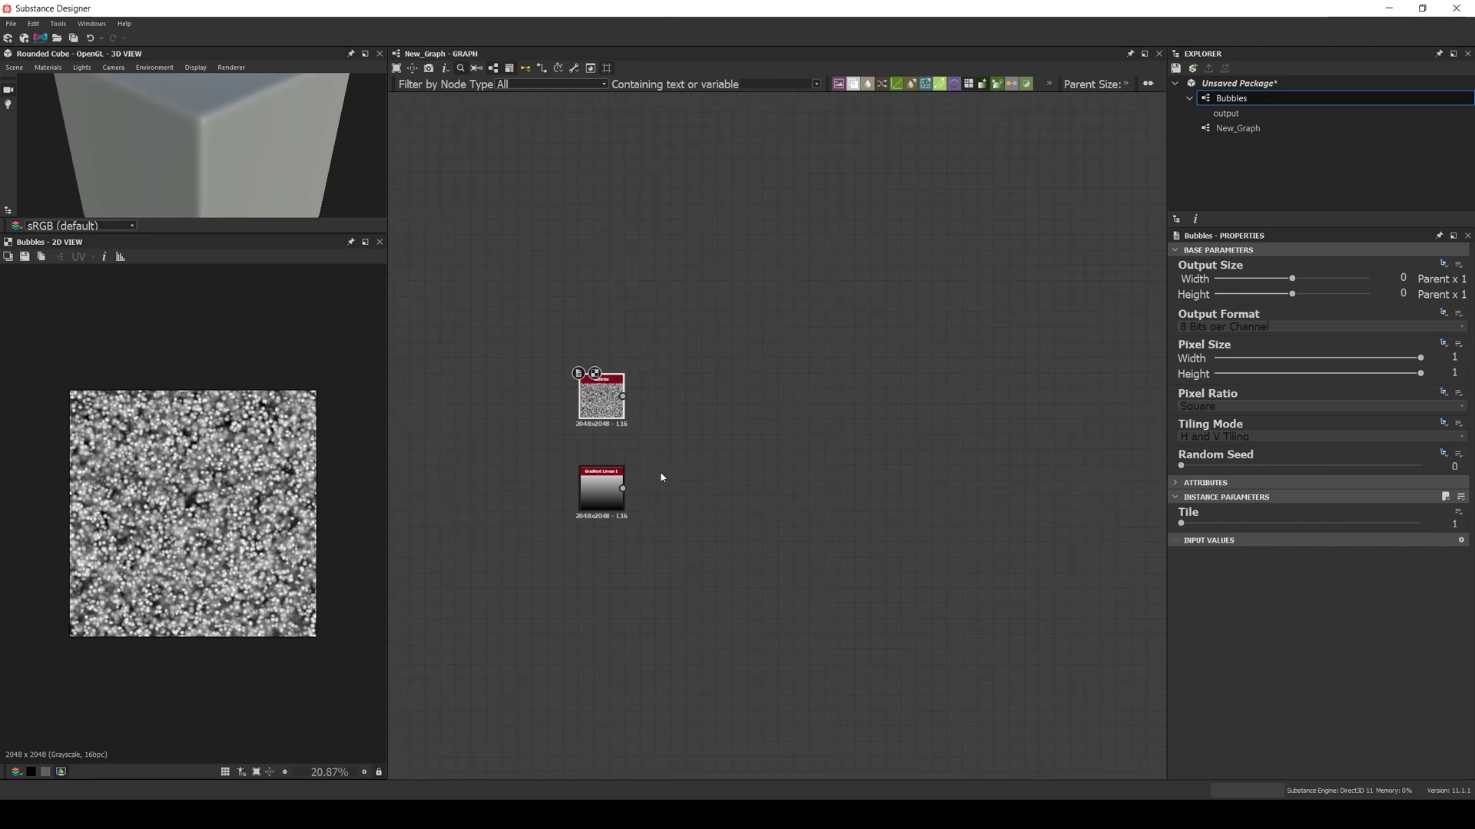
- Add a Blend taking Bubbles and Gradient Linear 1, set to Multiply
{"action": "key", "text": "space"}
{"action": "type", "text": "blend"}
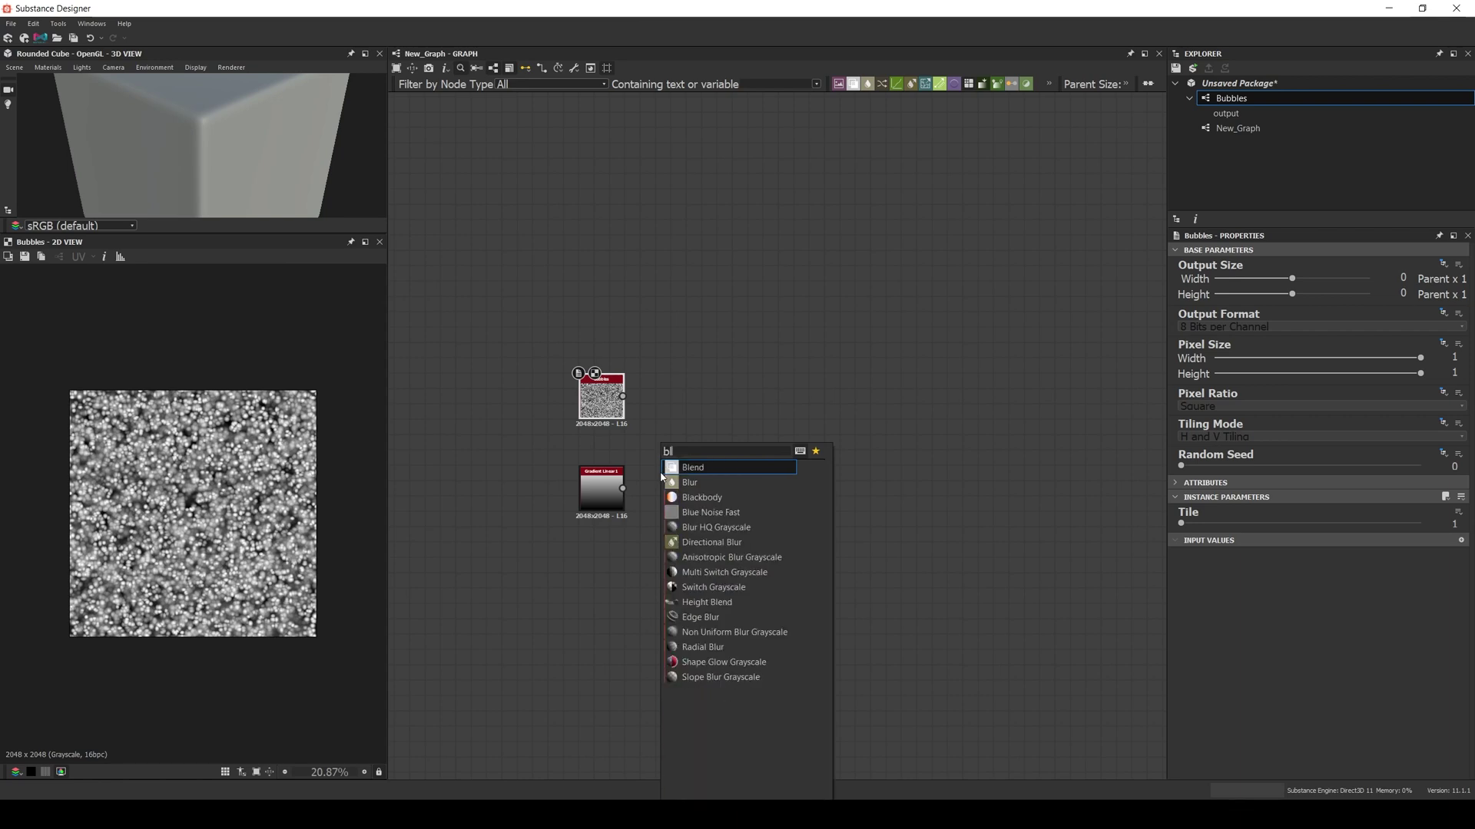
{"action": "key", "text": "Return"}
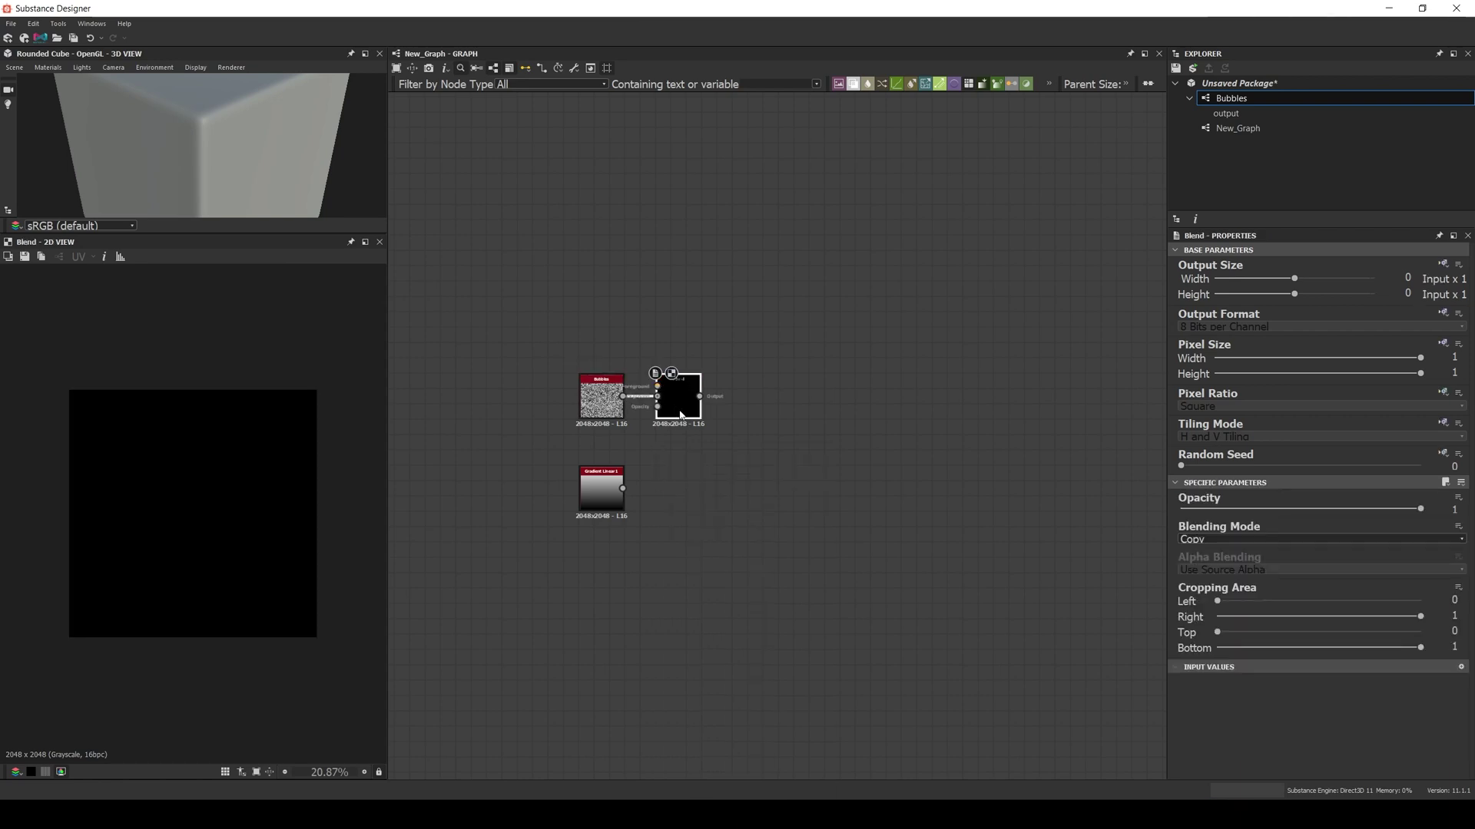
{"action": "left_click_drag", "start_coordinate": [676, 407], "coordinate": [697, 453]}
{"action": "left_click_drag", "start_coordinate": [624, 489], "coordinate": [679, 433]}
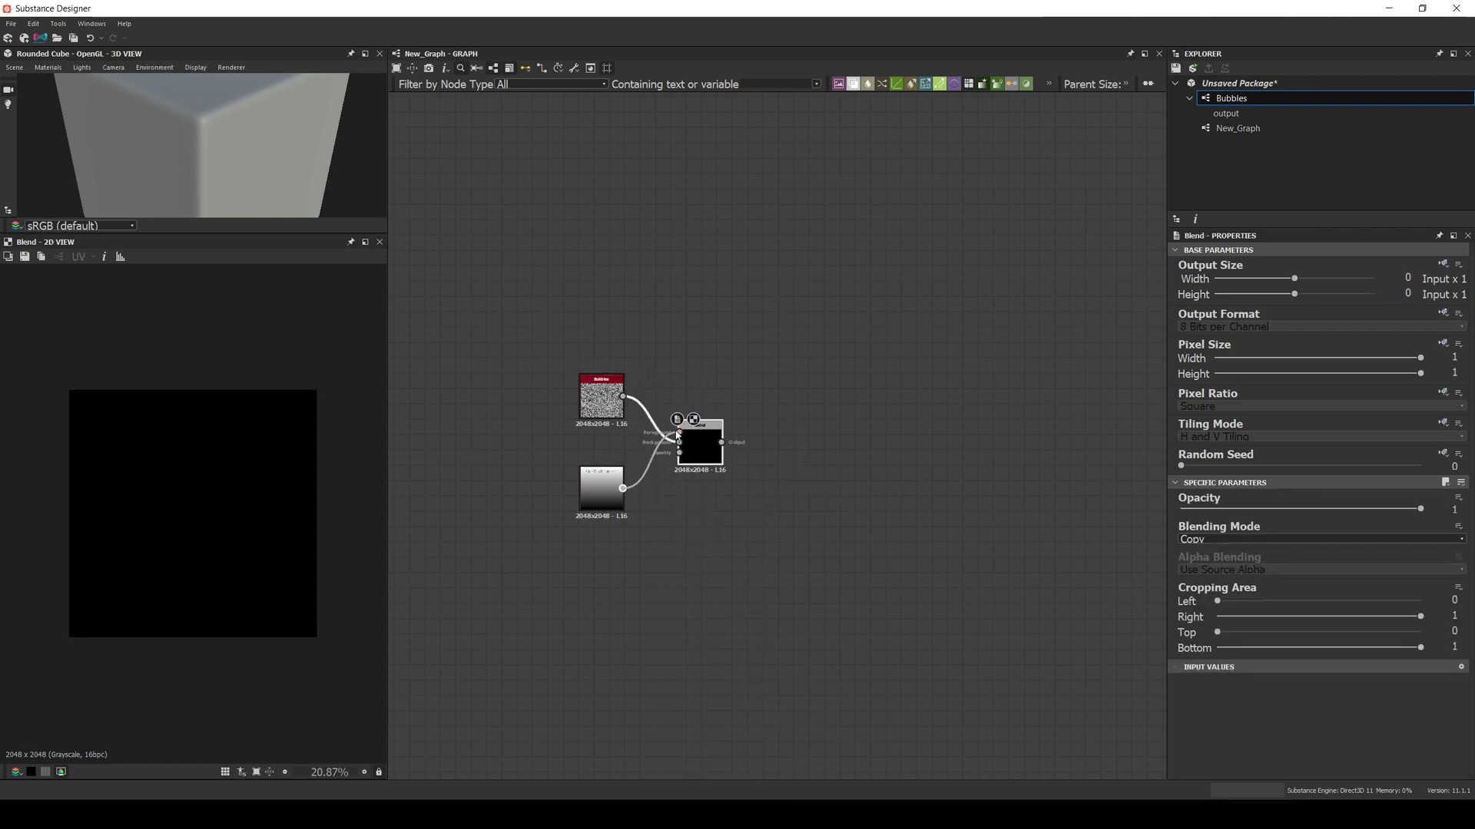
{"action": "left_click", "coordinate": [1190, 540]}
{"action": "left_click", "coordinate": [1221, 585]}
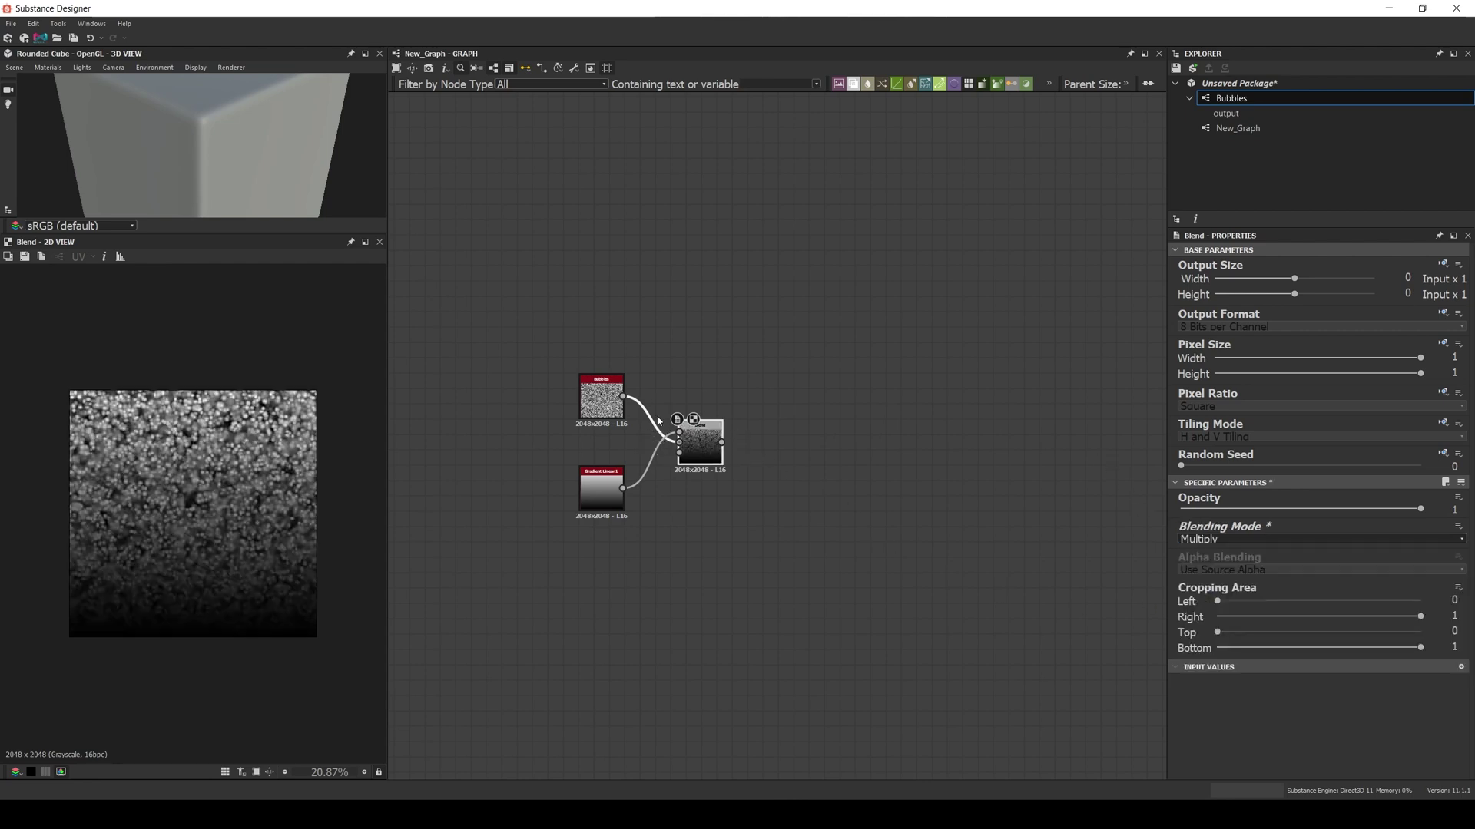
{"action": "left_click_drag", "start_coordinate": [695, 447], "coordinate": [694, 417]}
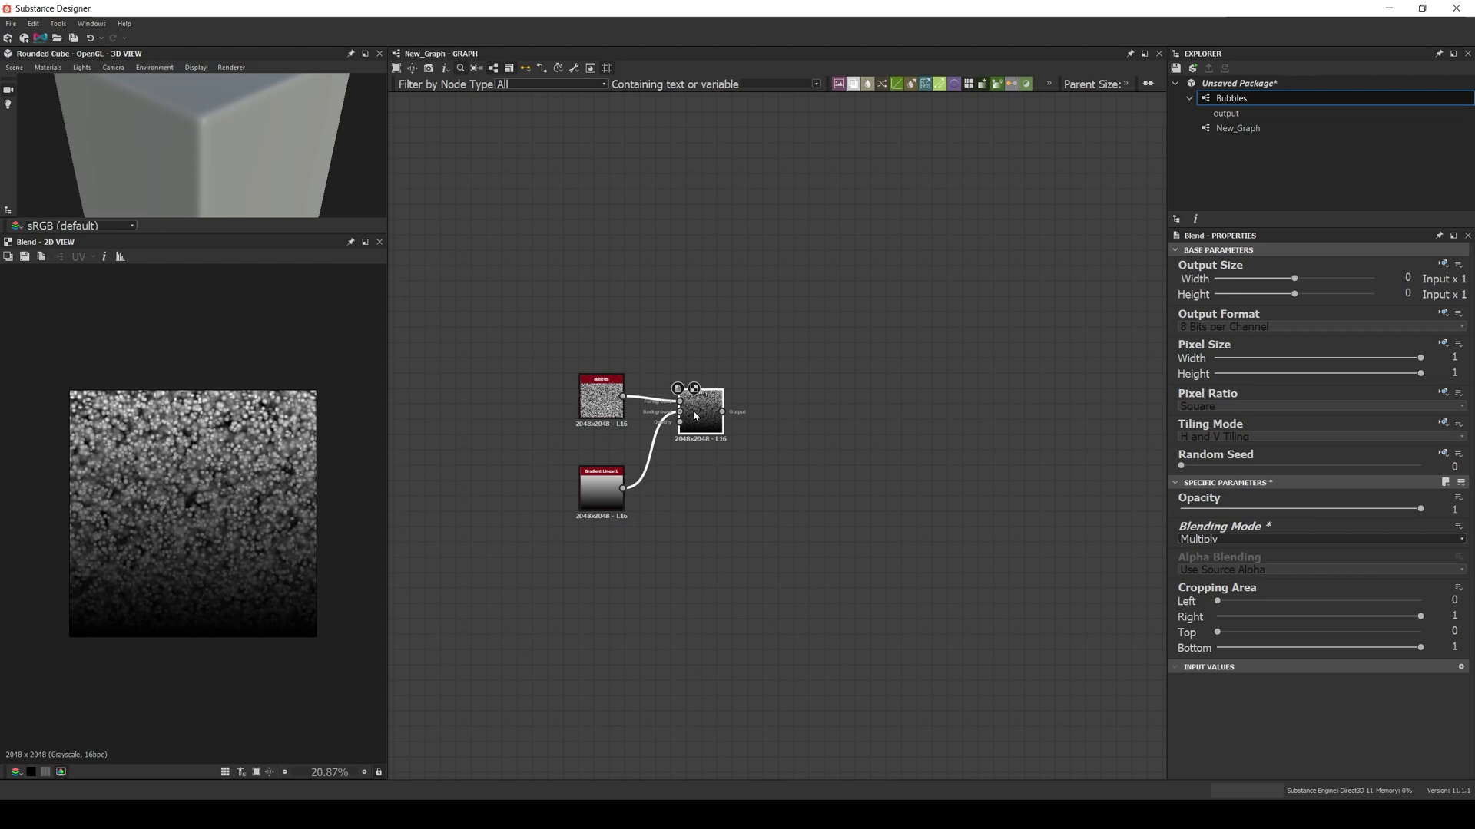
- Add a Gradient (Dynamic) node and feed the Blend into its grayscale input
{"action": "key", "text": "space"}
{"action": "type", "text": "gradient"}
{"action": "left_click", "coordinate": [766, 503]}
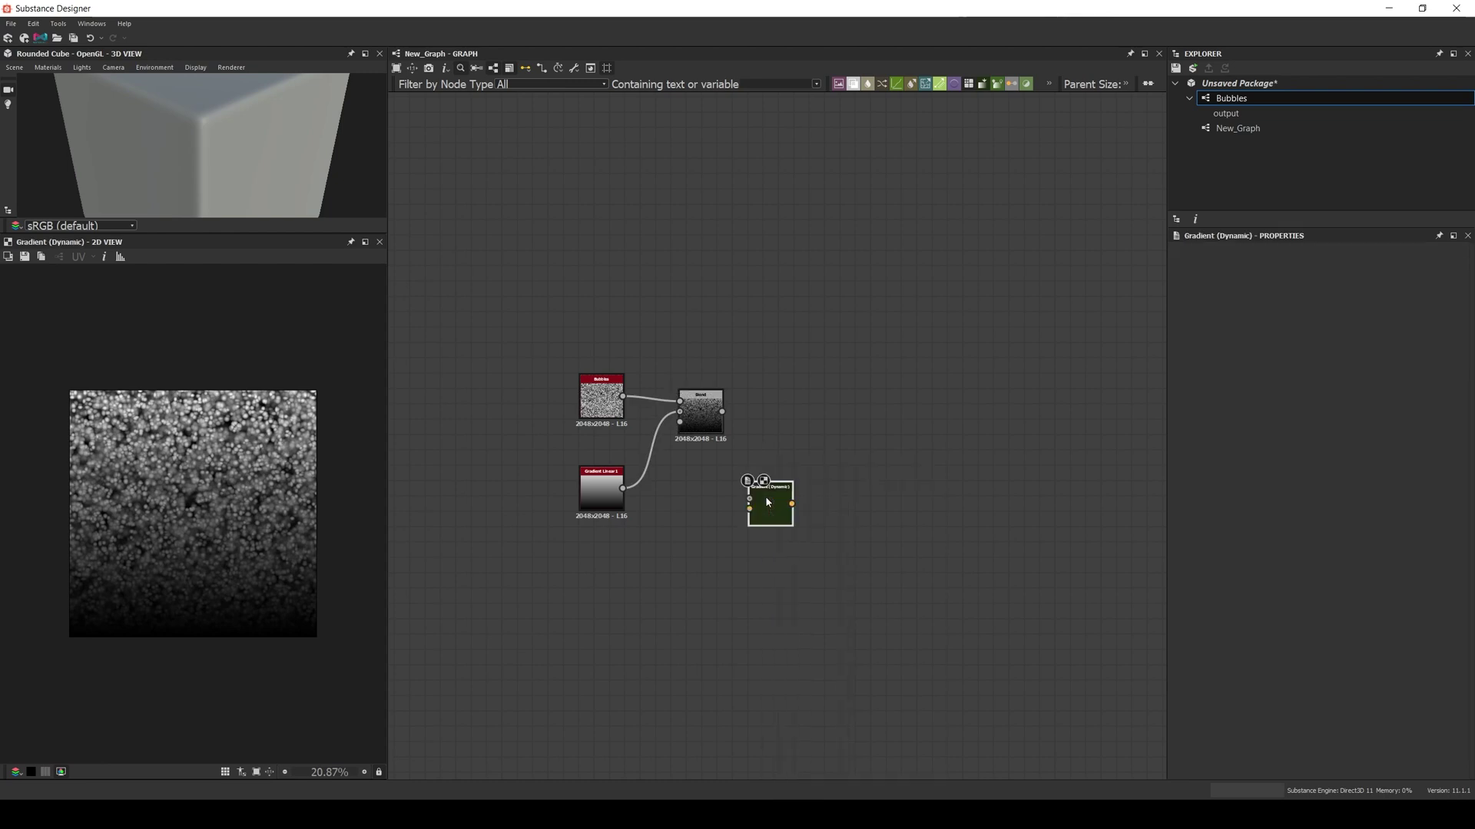
{"action": "left_click_drag", "start_coordinate": [766, 498], "coordinate": [781, 486]}
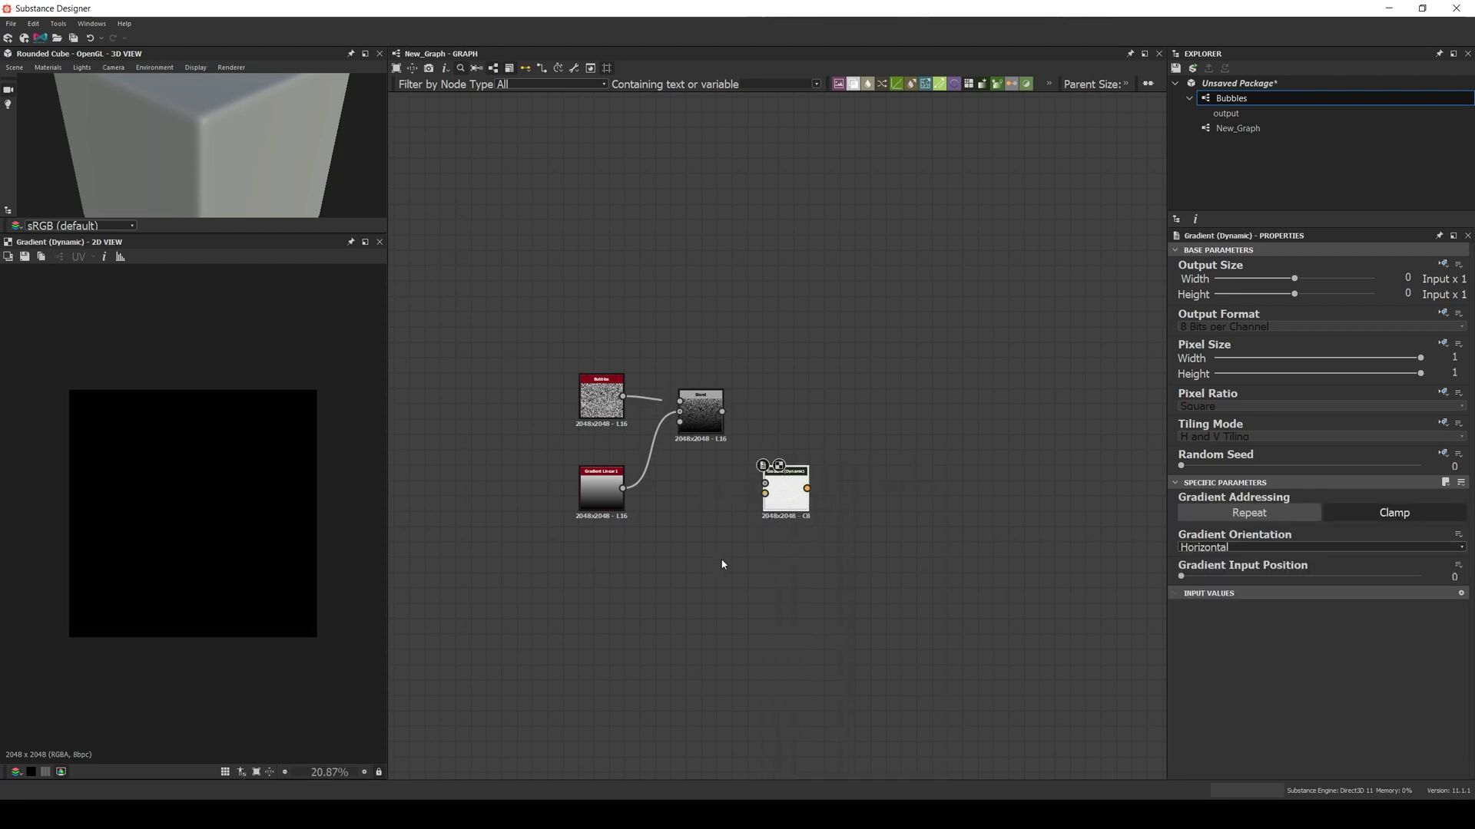
{"action": "scroll", "coordinate": [712, 501], "scroll_direction": "up", "scroll_amount": 4}
{"action": "left_click_drag", "start_coordinate": [733, 358], "coordinate": [823, 506]}
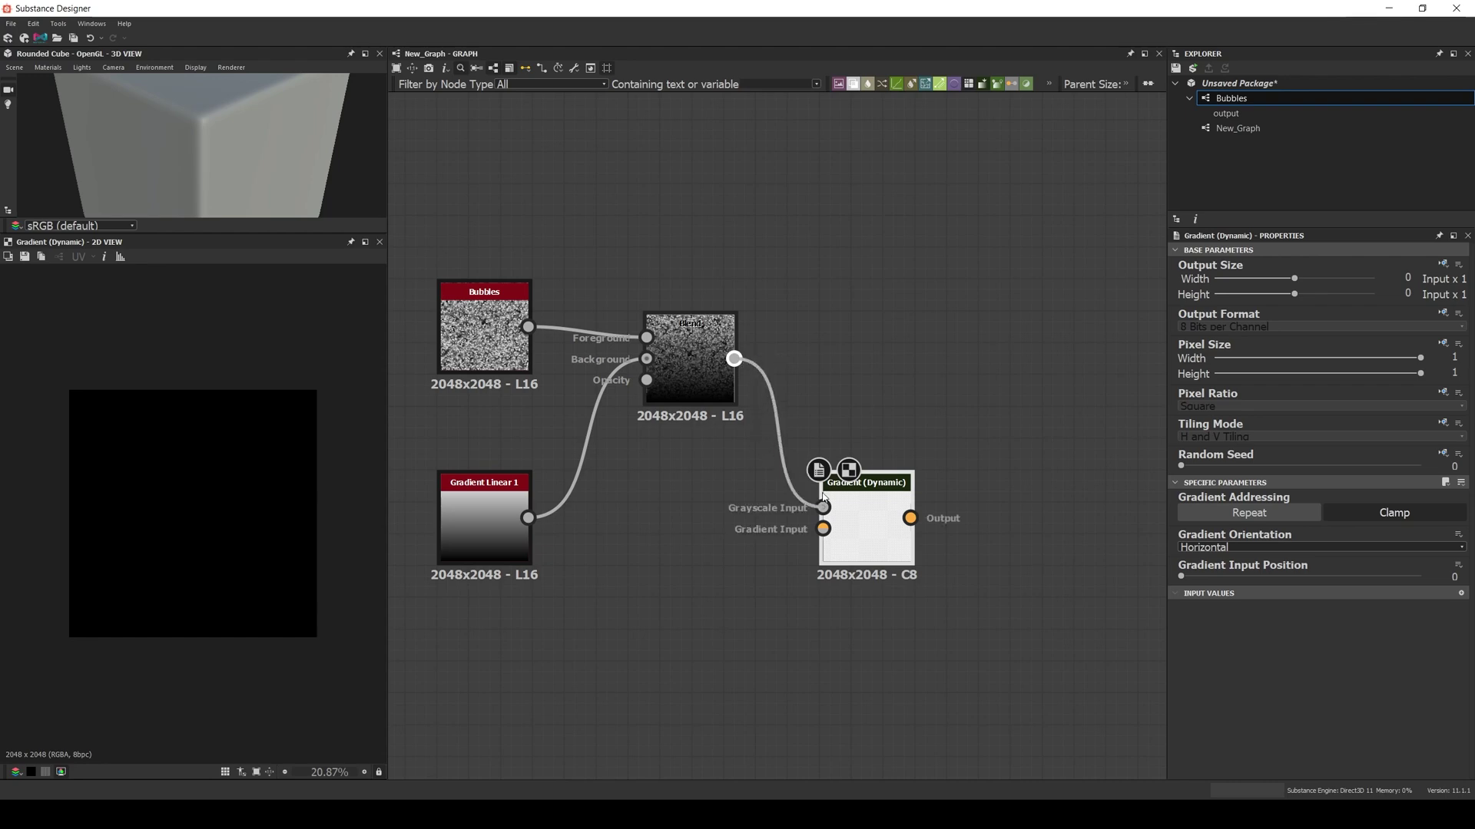
{"action": "middle_click_drag", "start_coordinate": [763, 603], "coordinate": [722, 537]}
{"action": "scroll", "coordinate": [780, 543], "scroll_direction": "down", "scroll_amount": 1}
- Add a Gradient Linear 1 node rotated 90° so it runs horizontally
{"action": "key", "text": "space"}
{"action": "type", "text": "gradi"}
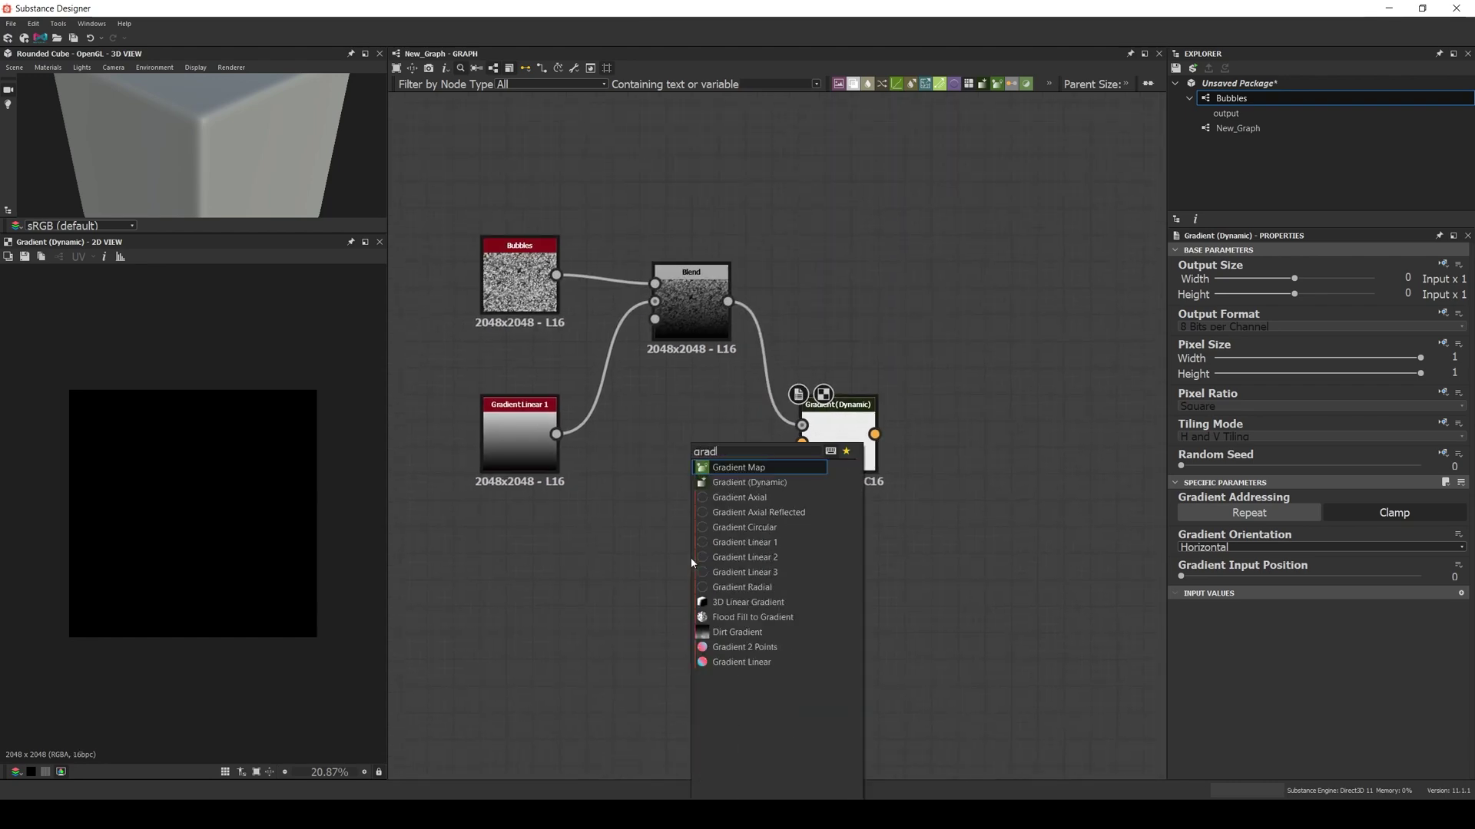
{"action": "key", "text": "Down"}
{"action": "key", "text": "Down"}
{"action": "key", "text": "Down"}
{"action": "key", "text": "Down"}
{"action": "key", "text": "Down"}
{"action": "key", "text": "Return"}
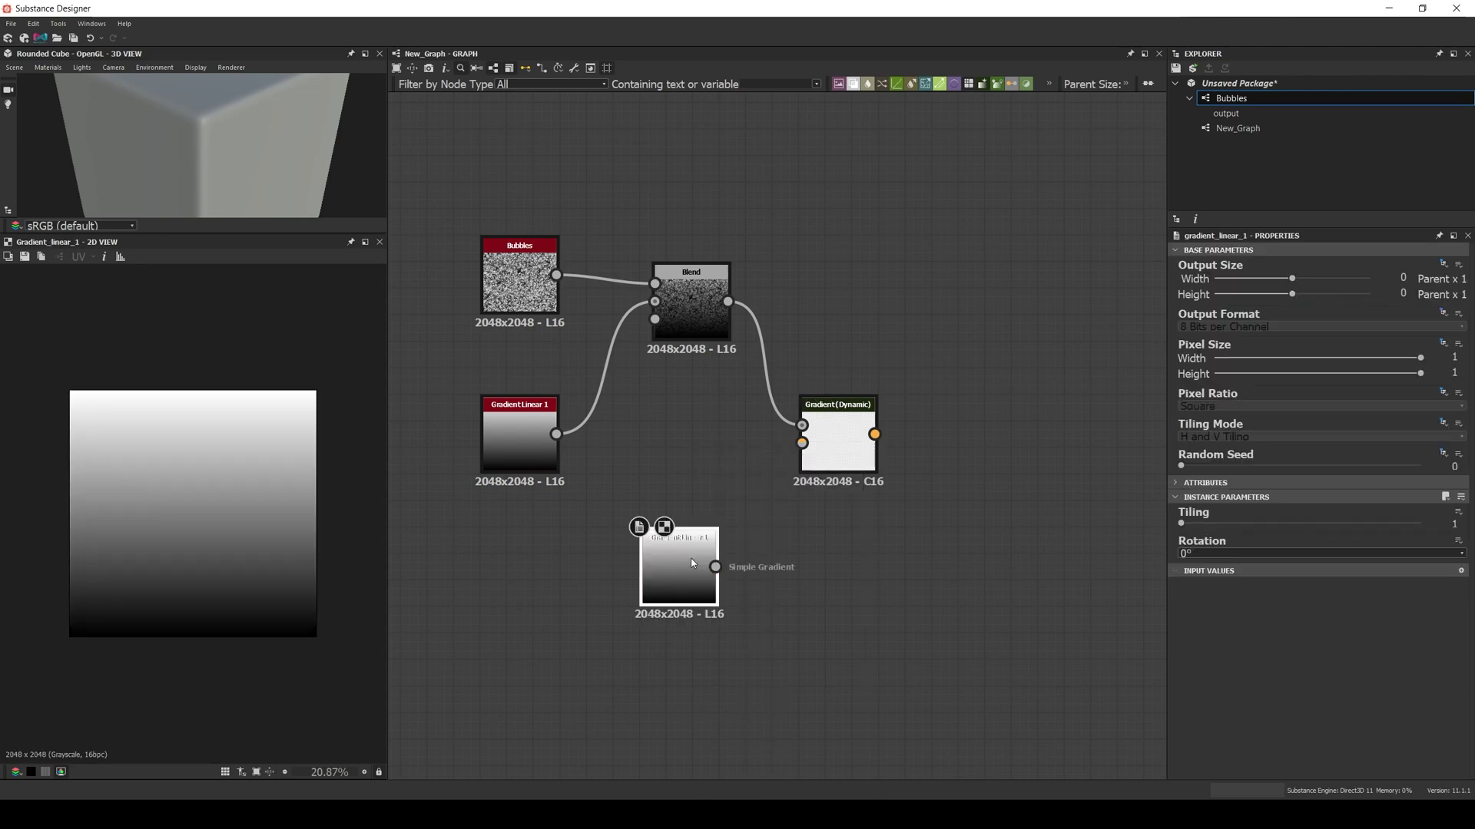
{"action": "left_click", "coordinate": [1198, 553]}
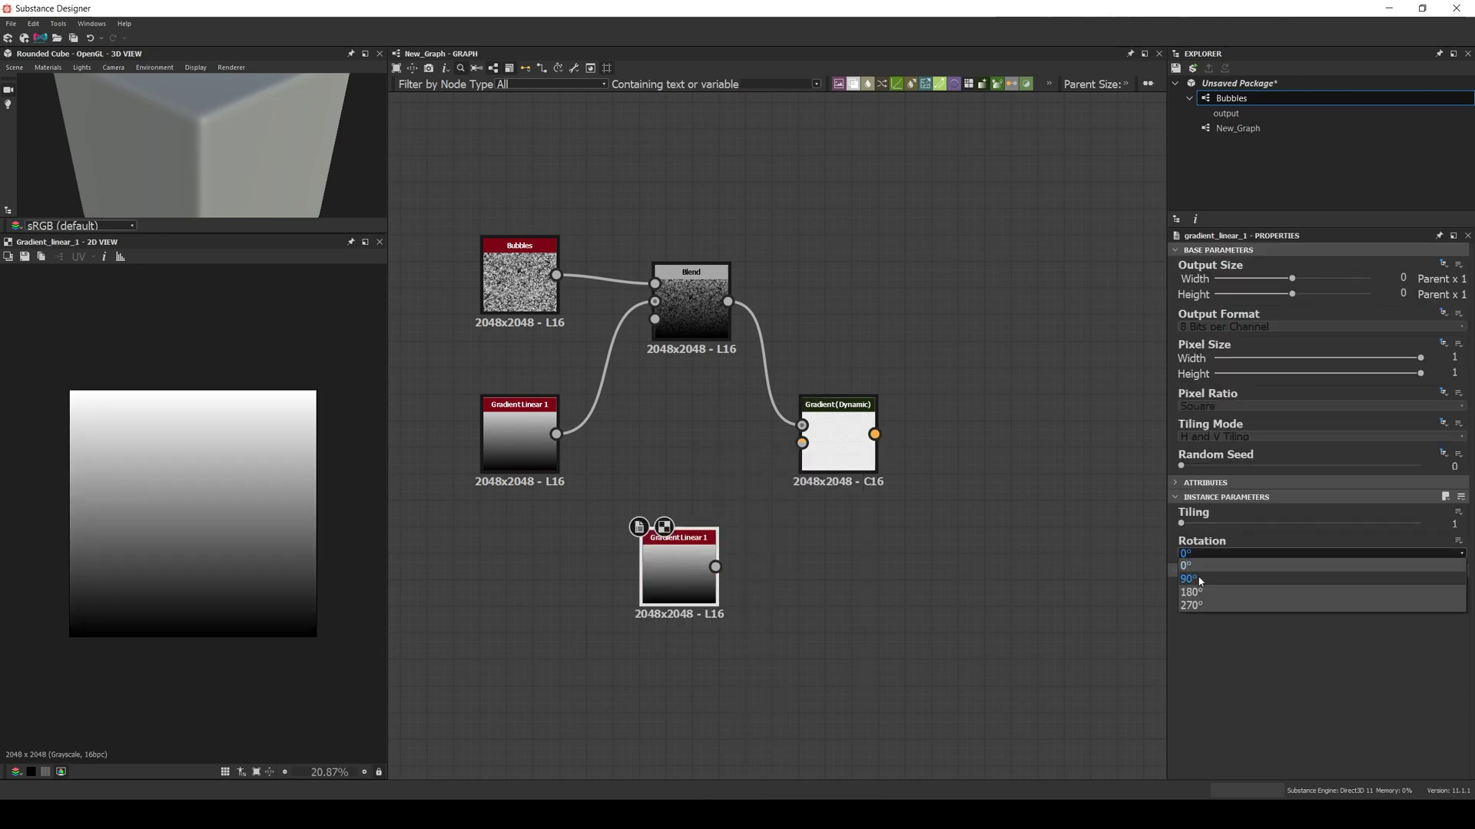
{"action": "left_click", "coordinate": [1200, 582]}
- Add a Levels node beside the new gradient and connect the gradient into it
{"action": "key", "text": "space"}
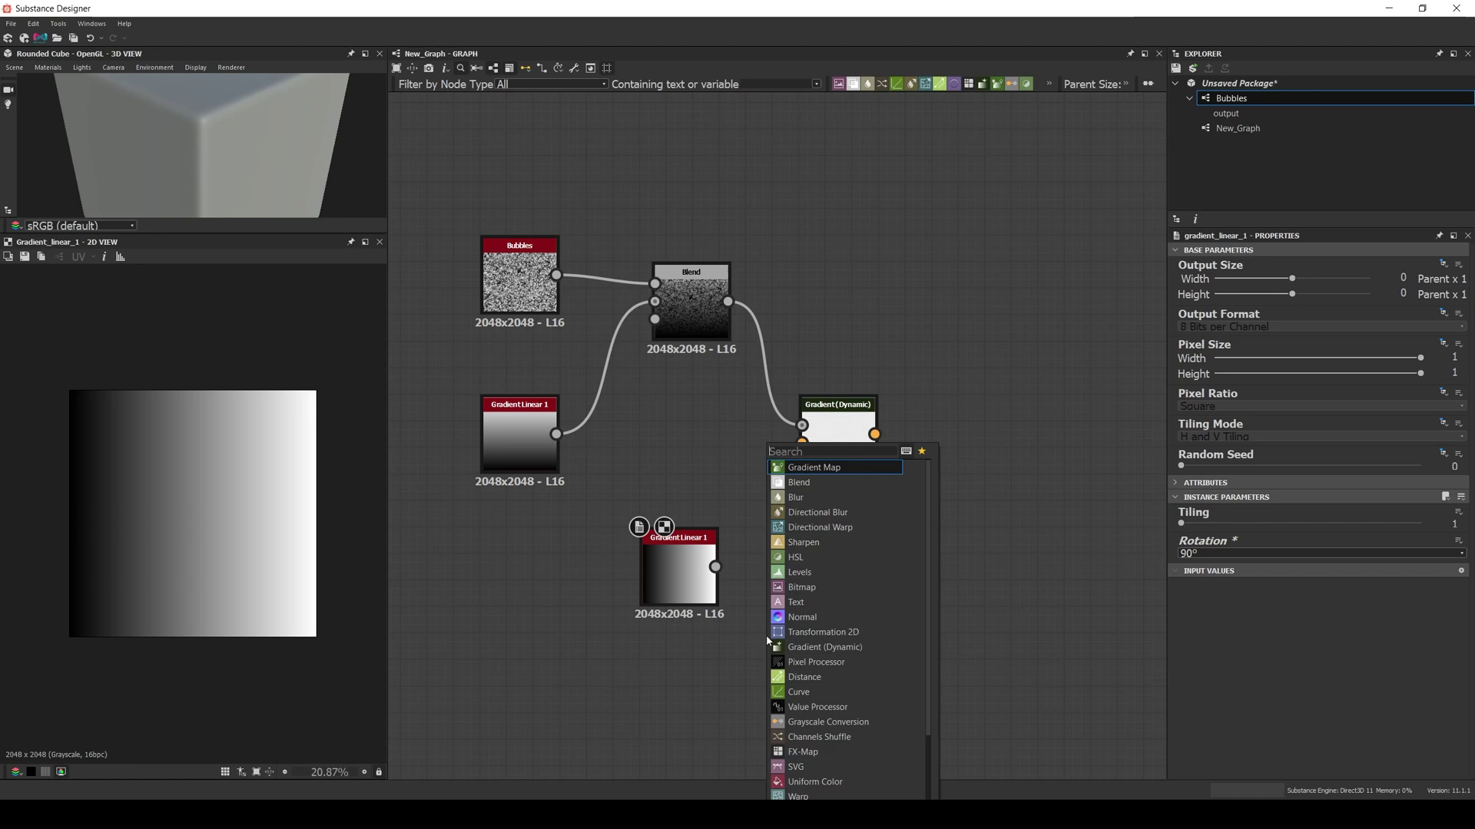
{"action": "type", "text": "levels"}
{"action": "key", "text": "Return"}
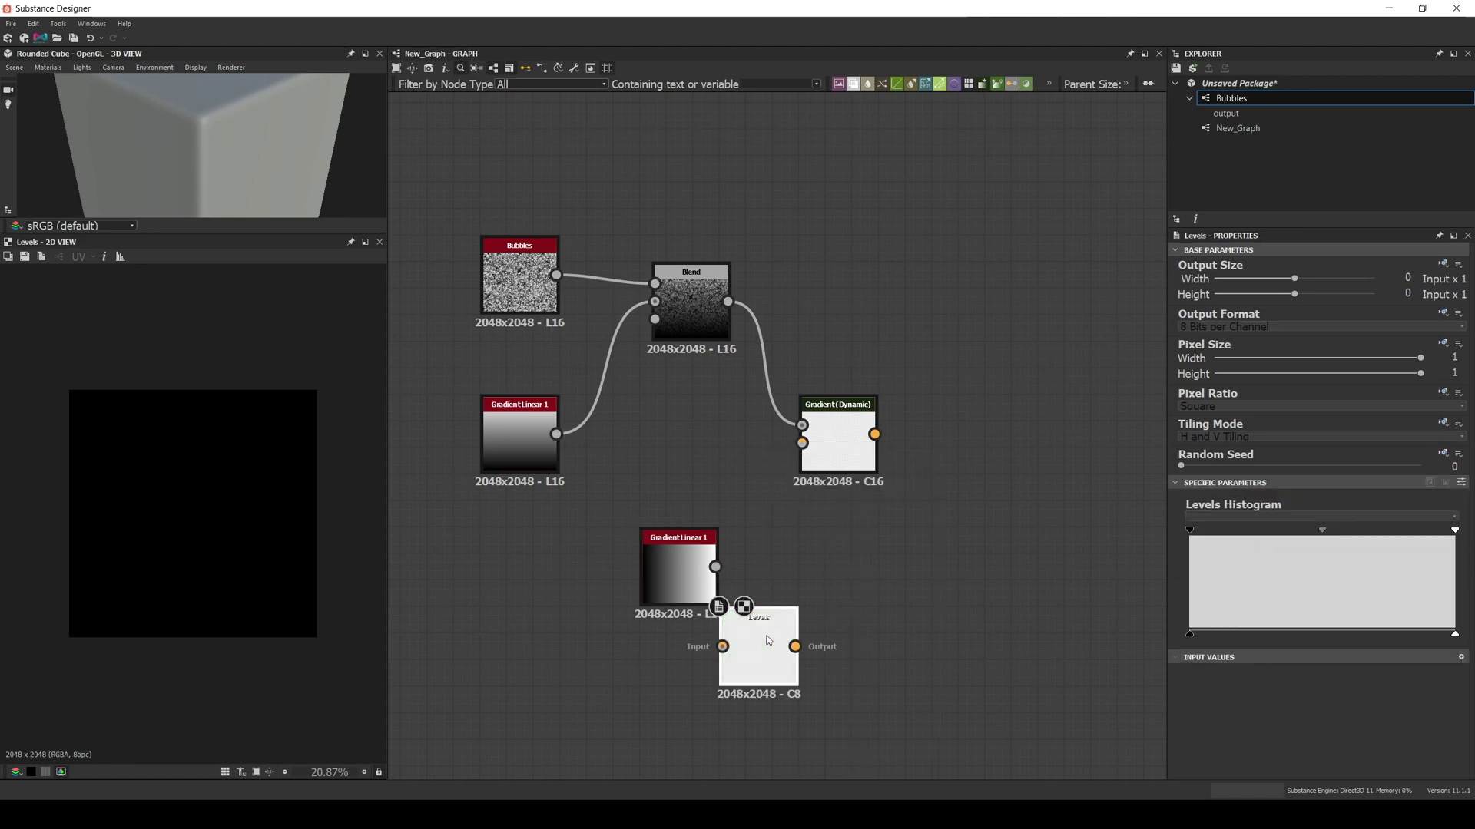
{"action": "left_click_drag", "start_coordinate": [768, 640], "coordinate": [832, 546]}
{"action": "left_click_drag", "start_coordinate": [715, 567], "coordinate": [788, 567]}
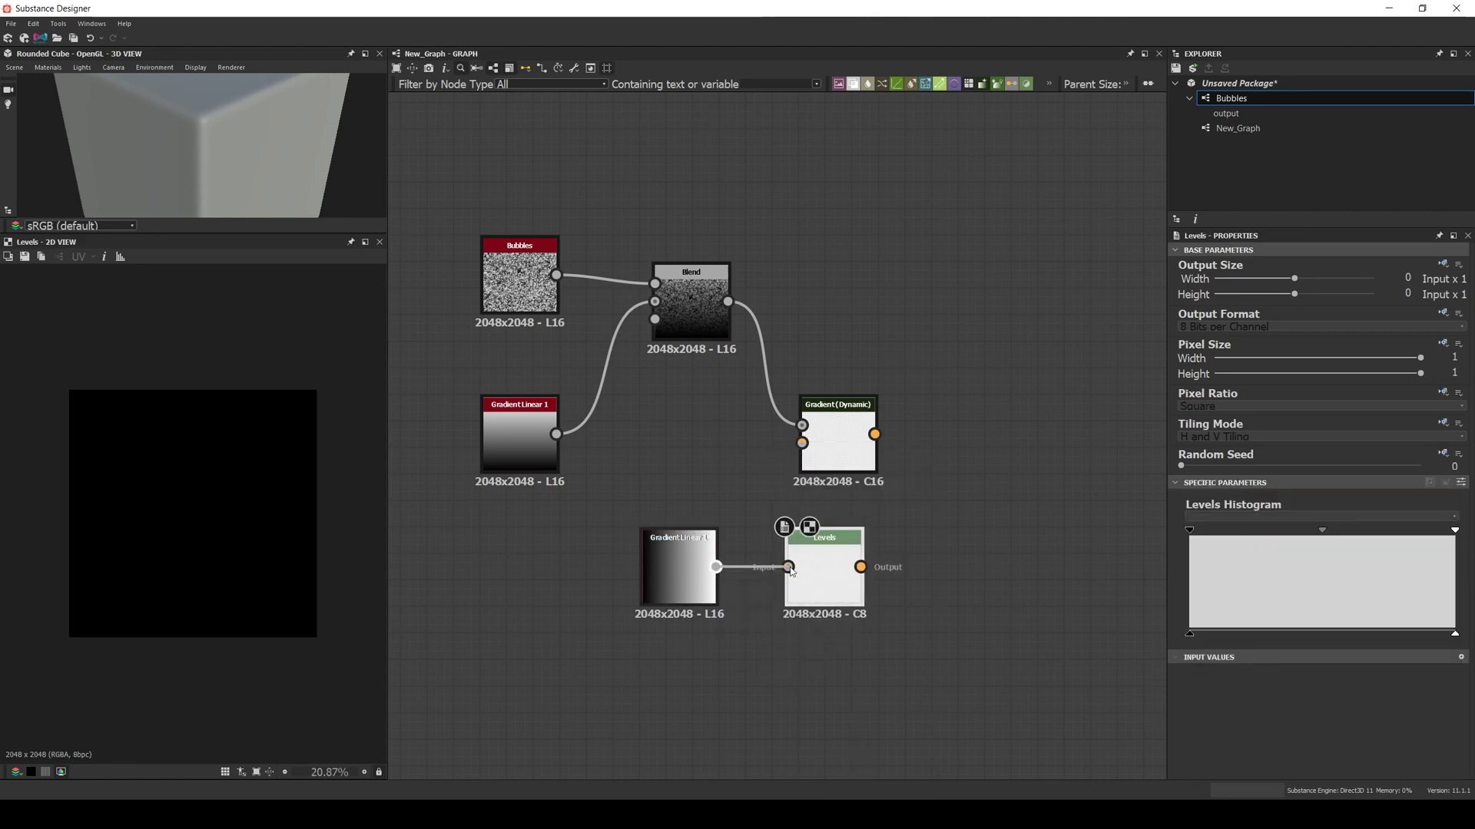
{"action": "left_click_drag", "start_coordinate": [837, 419], "coordinate": [970, 406]}
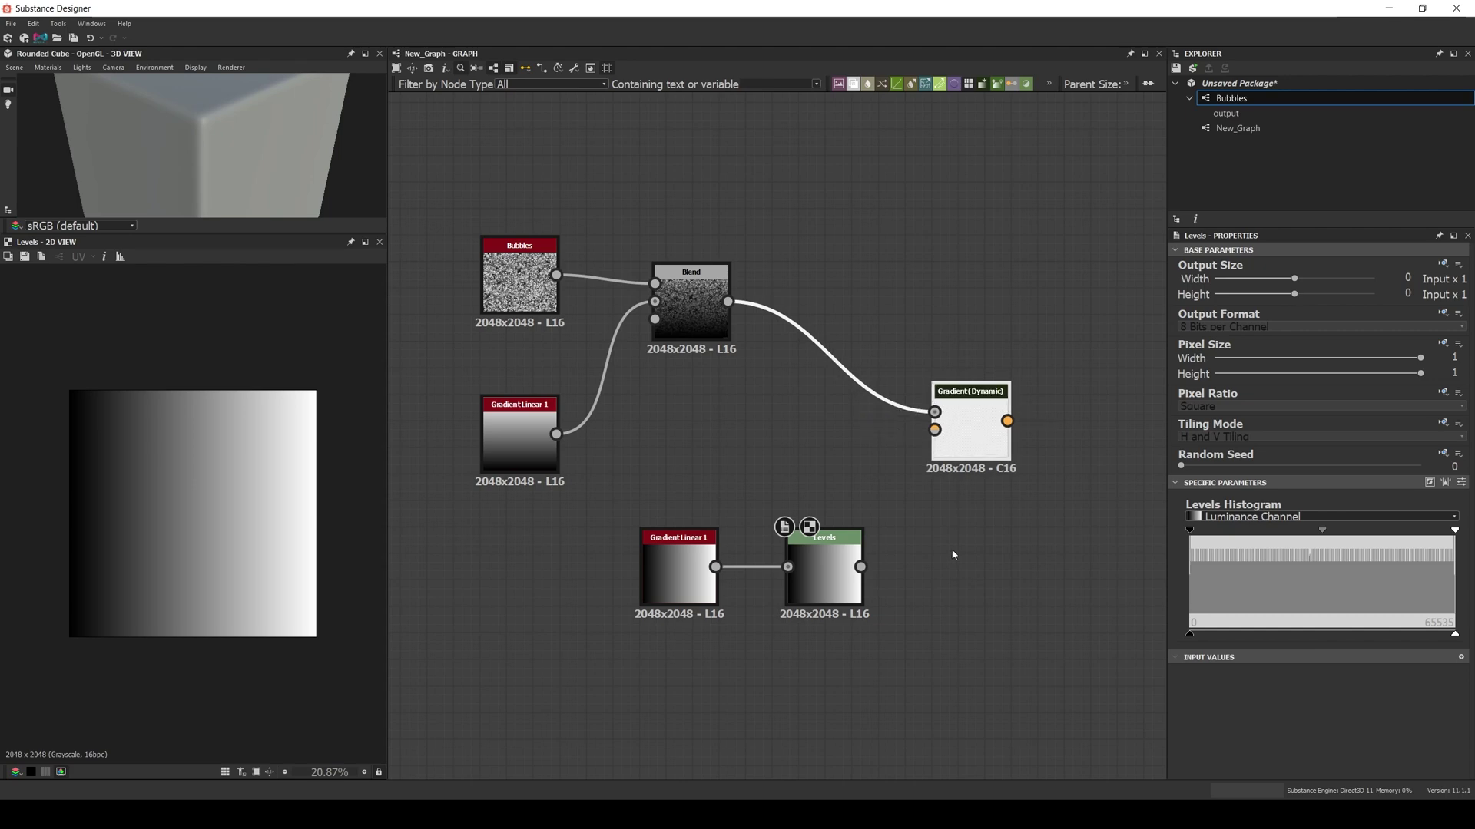
- Set the Levels Level In Low to 0.45 and Level In High to 0.55
{"action": "left_click", "coordinate": [1460, 482]}
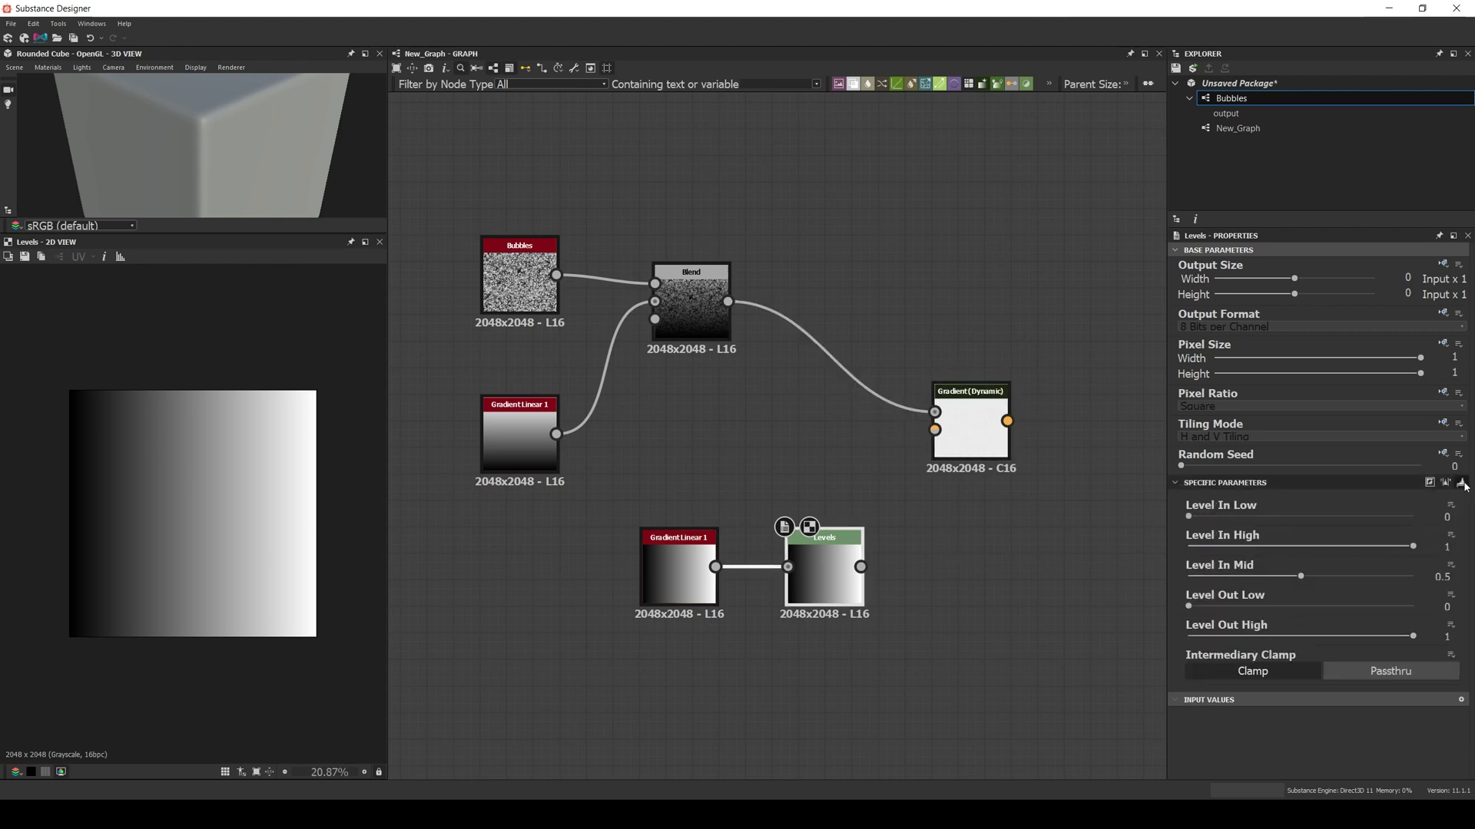
{"action": "double_click", "coordinate": [1442, 520]}
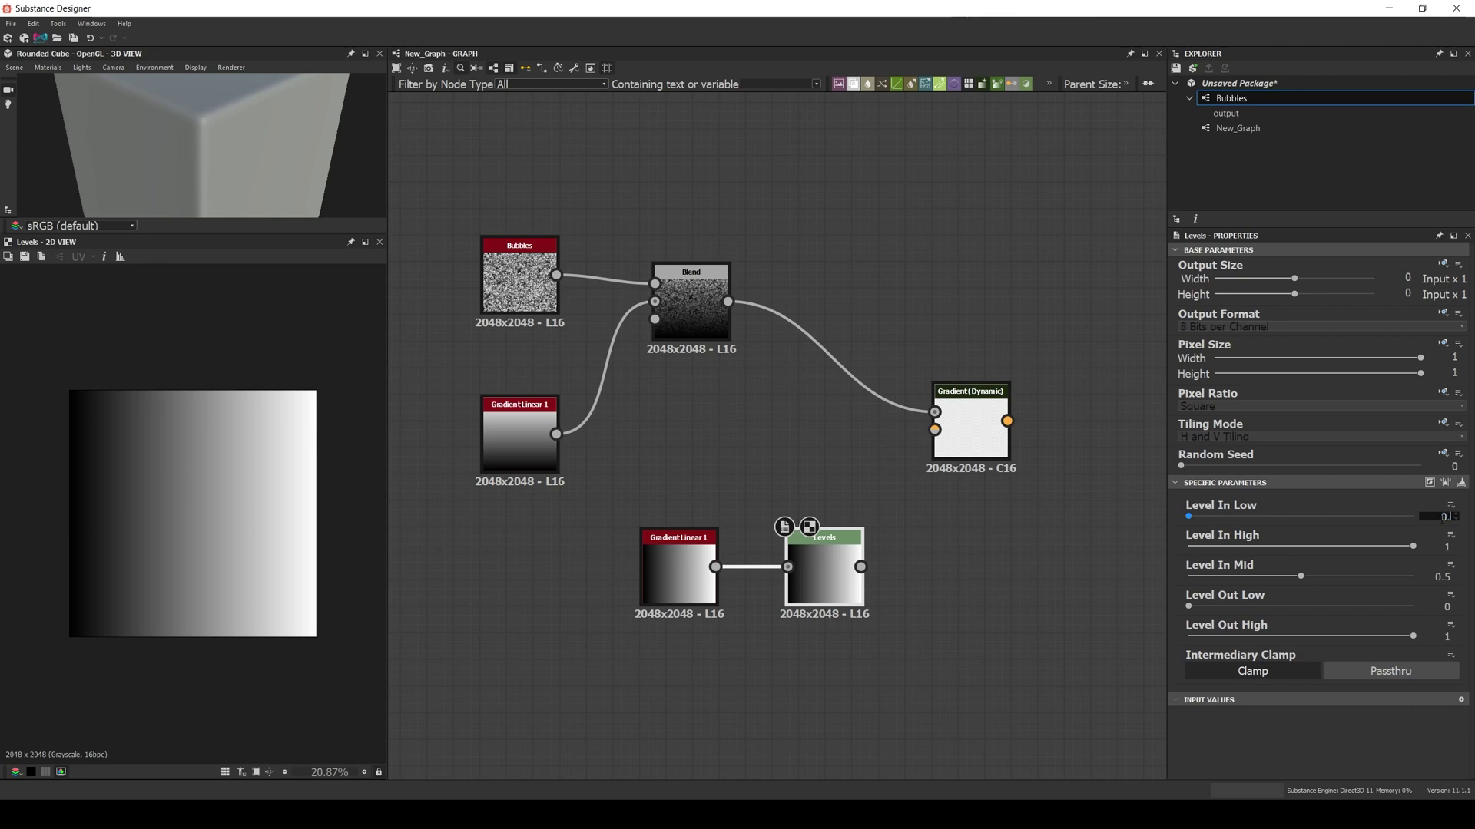
{"action": "key", "text": "Tab"}
{"action": "type", "text": "0.55"}
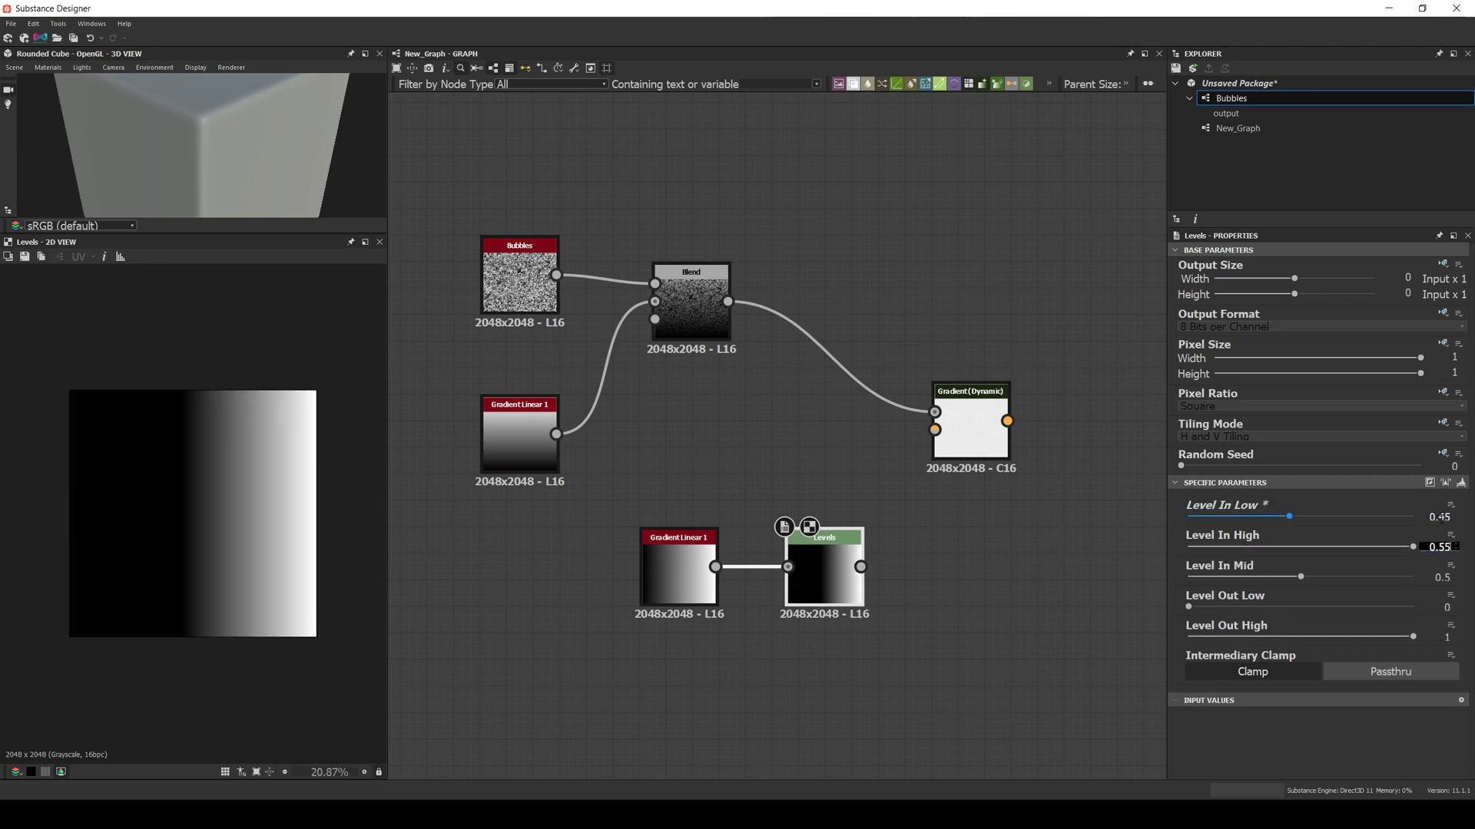
{"action": "key", "text": "Return"}
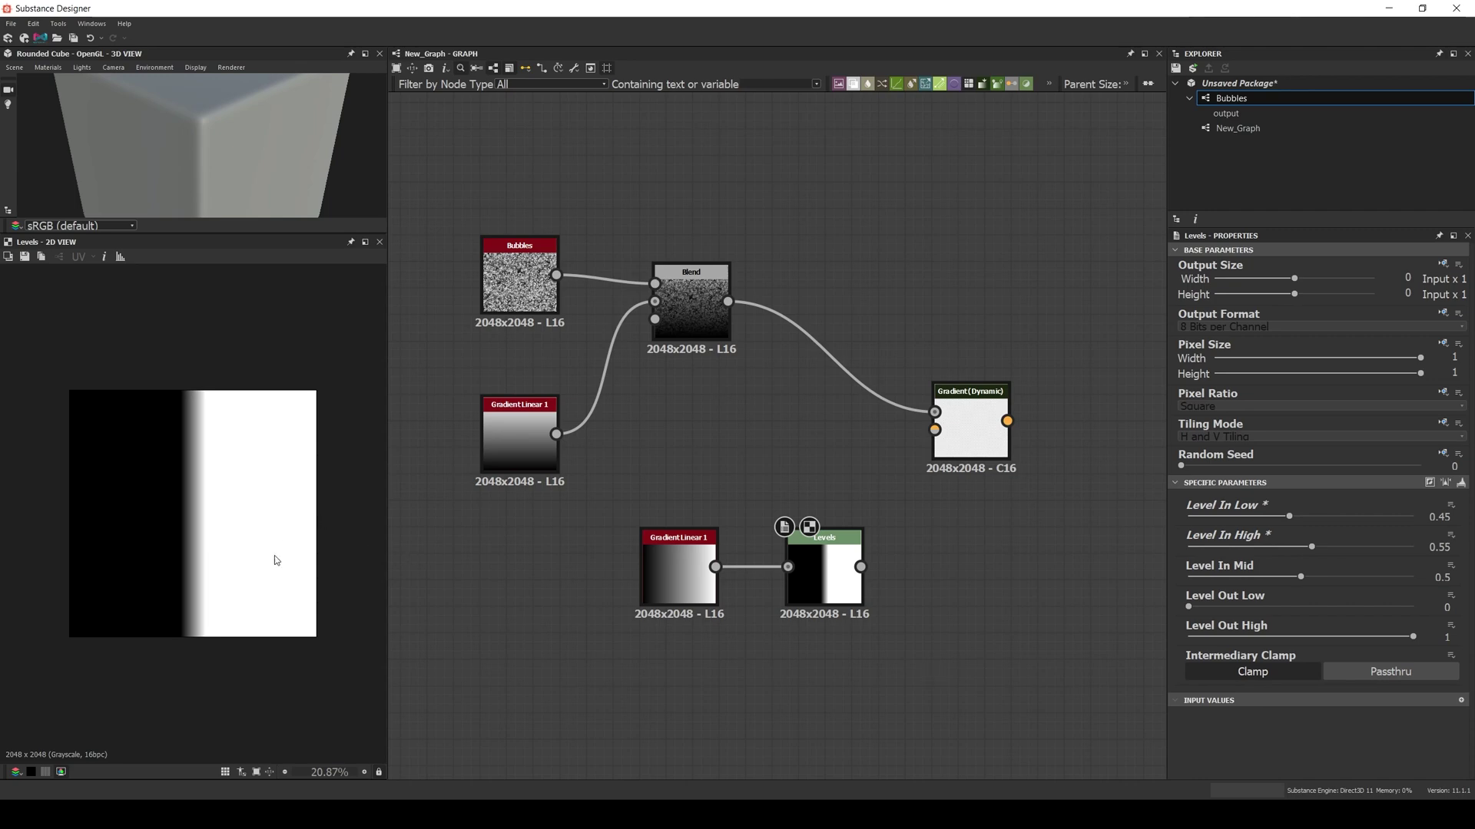
{"action": "scroll", "coordinate": [274, 557], "scroll_direction": "up", "scroll_amount": 4}
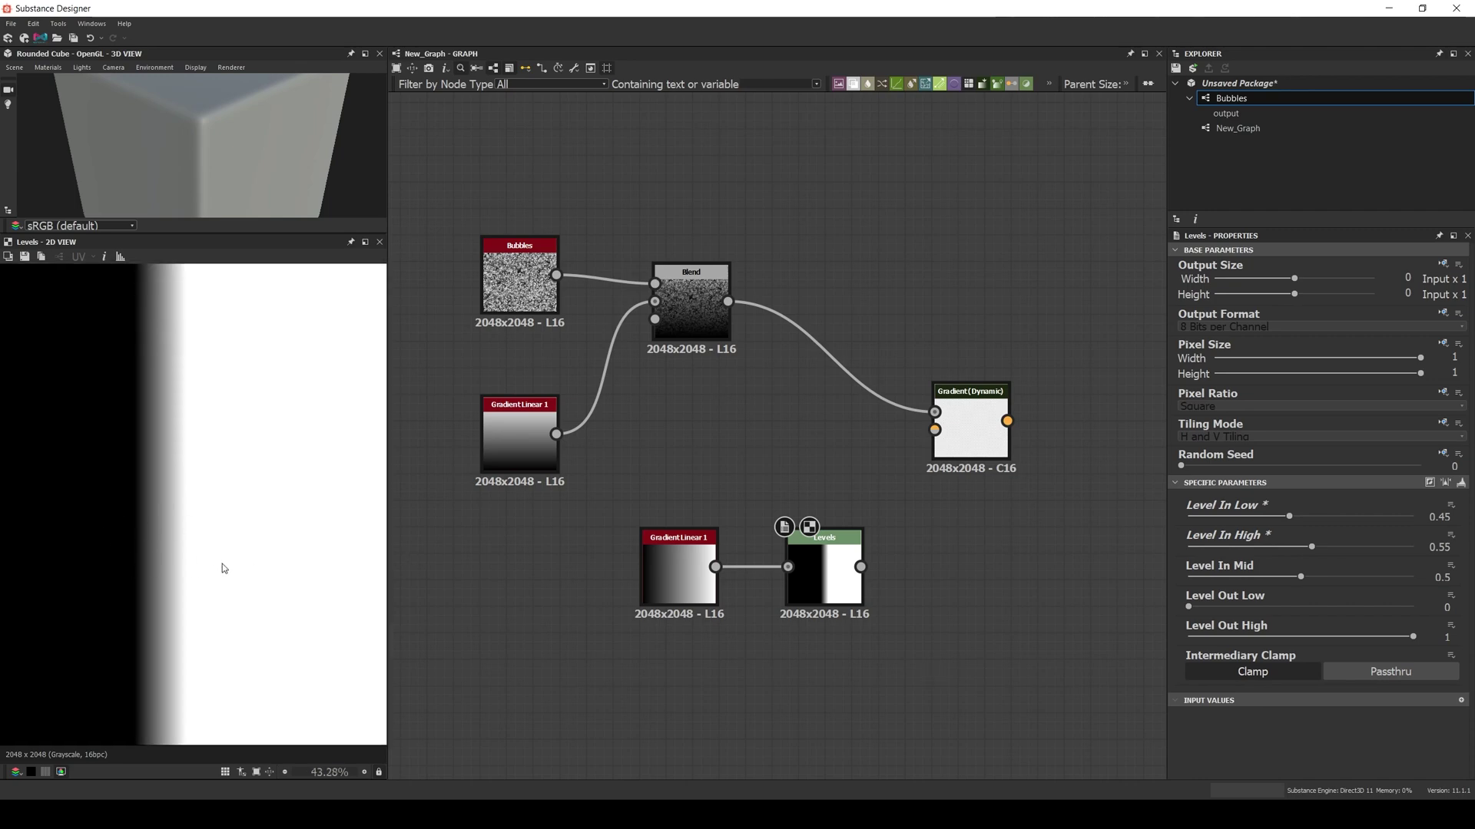
{"action": "scroll", "coordinate": [223, 568], "scroll_direction": "down", "scroll_amount": 3}
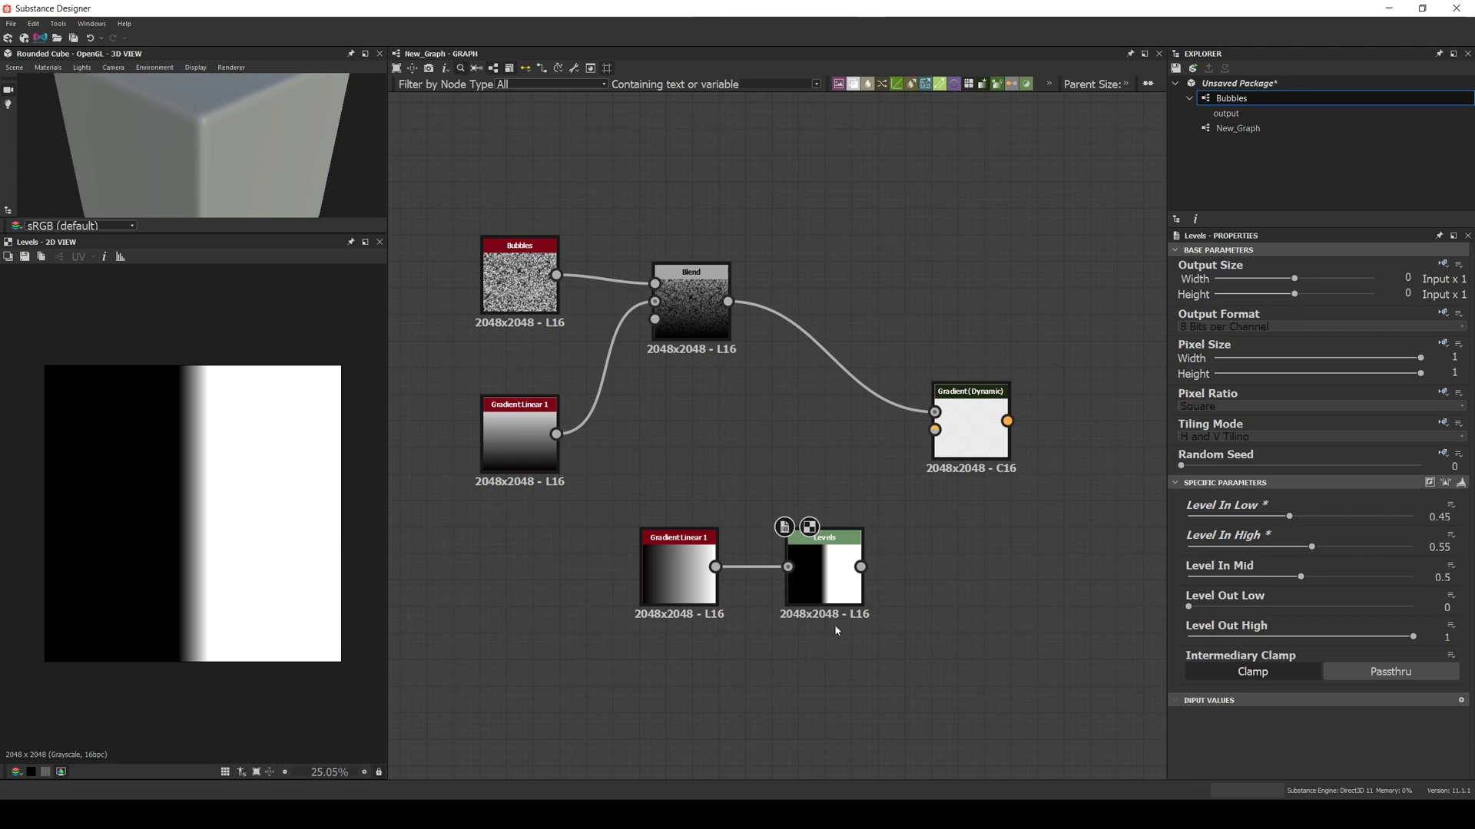
- Feed the Levels output into Gradient (Dynamic)'s gradient input and preview the bubbles
{"action": "left_click_drag", "start_coordinate": [860, 567], "coordinate": [958, 443]}
{"action": "double_click", "coordinate": [956, 438]}
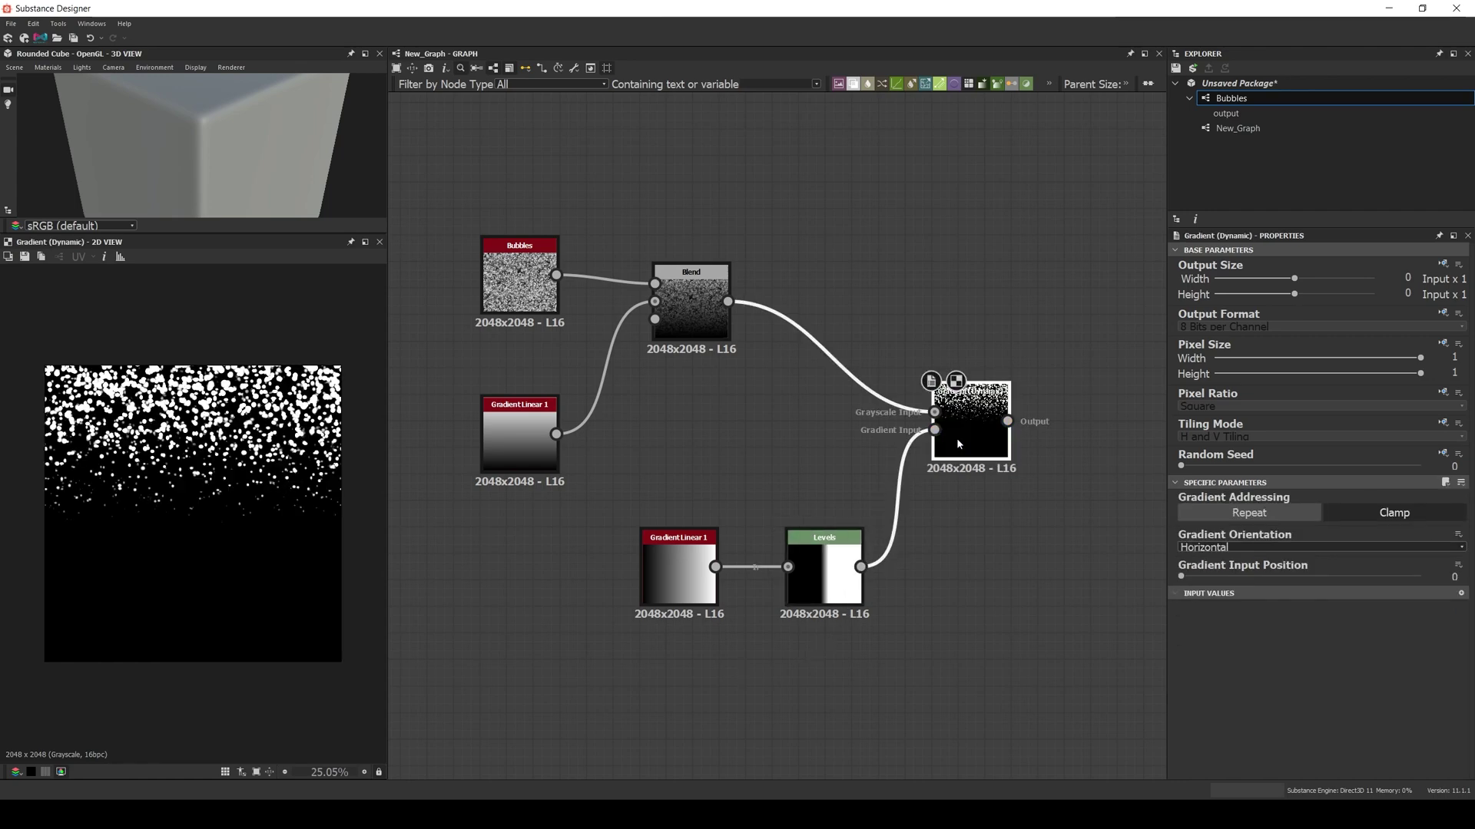
{"action": "scroll", "coordinate": [223, 503], "scroll_direction": "up", "scroll_amount": 4}
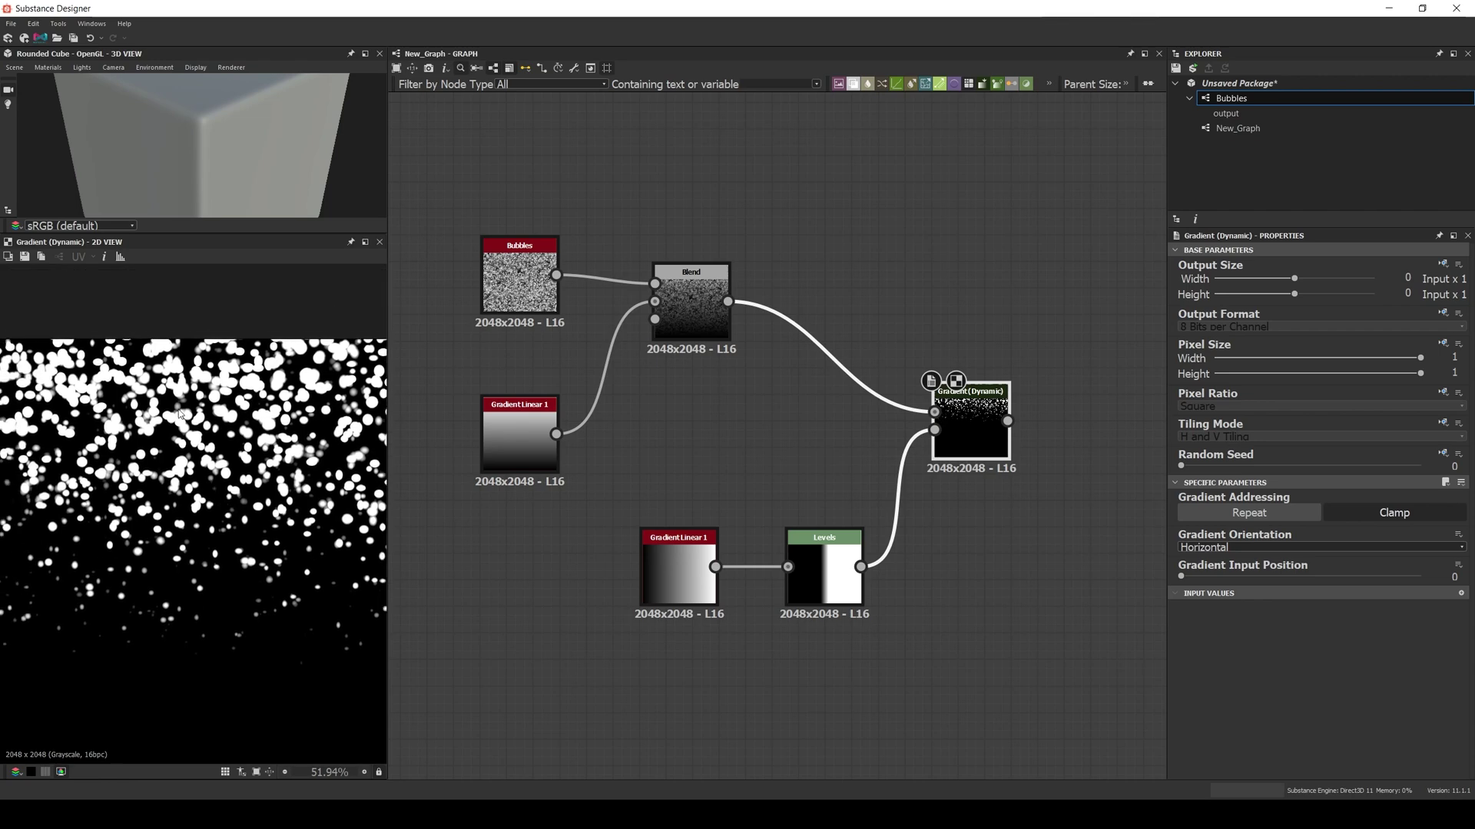
{"action": "scroll", "coordinate": [179, 413], "scroll_direction": "down", "scroll_amount": 3}
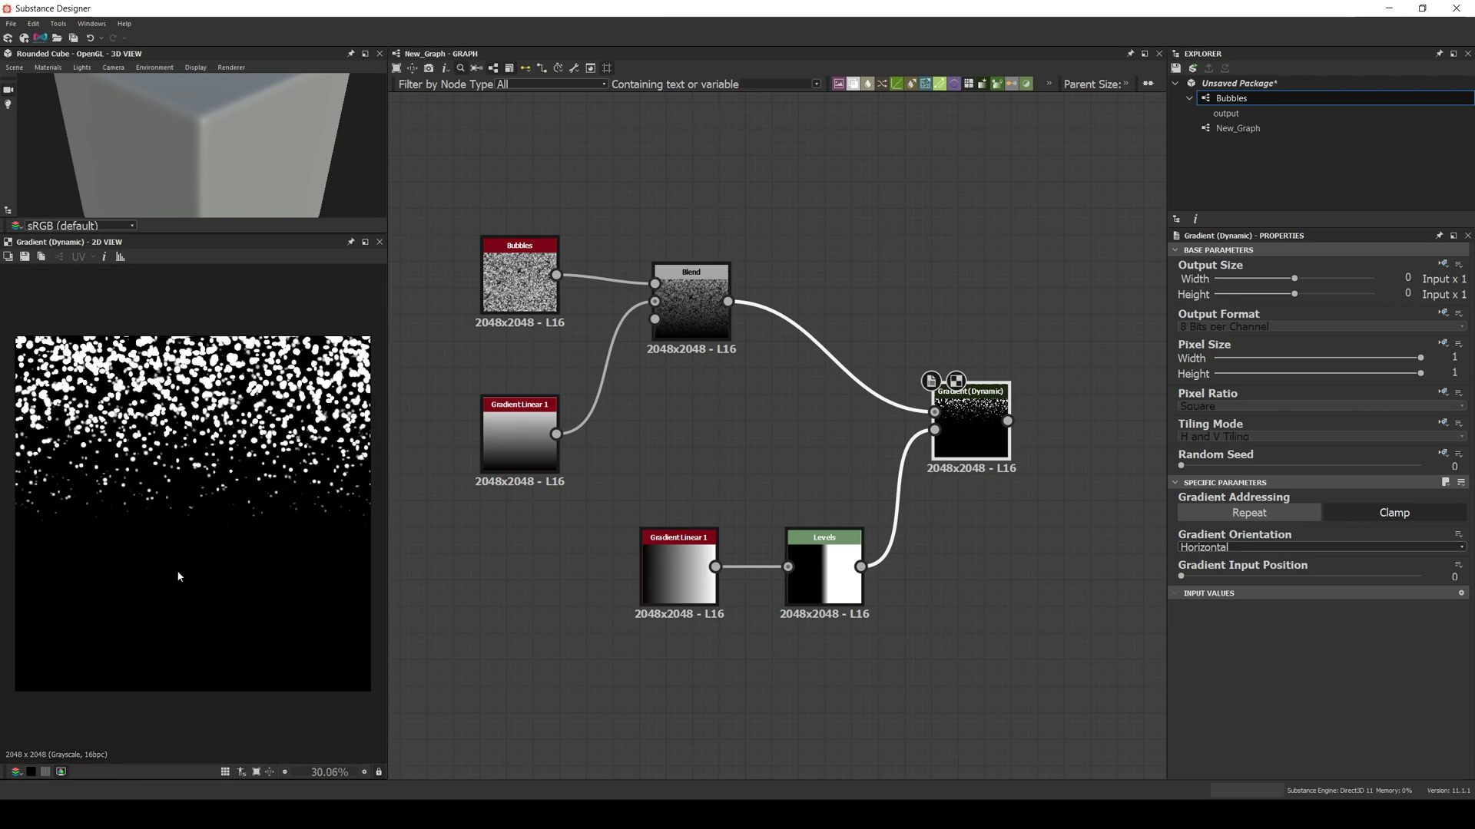
{"action": "left_click", "coordinate": [534, 587]}
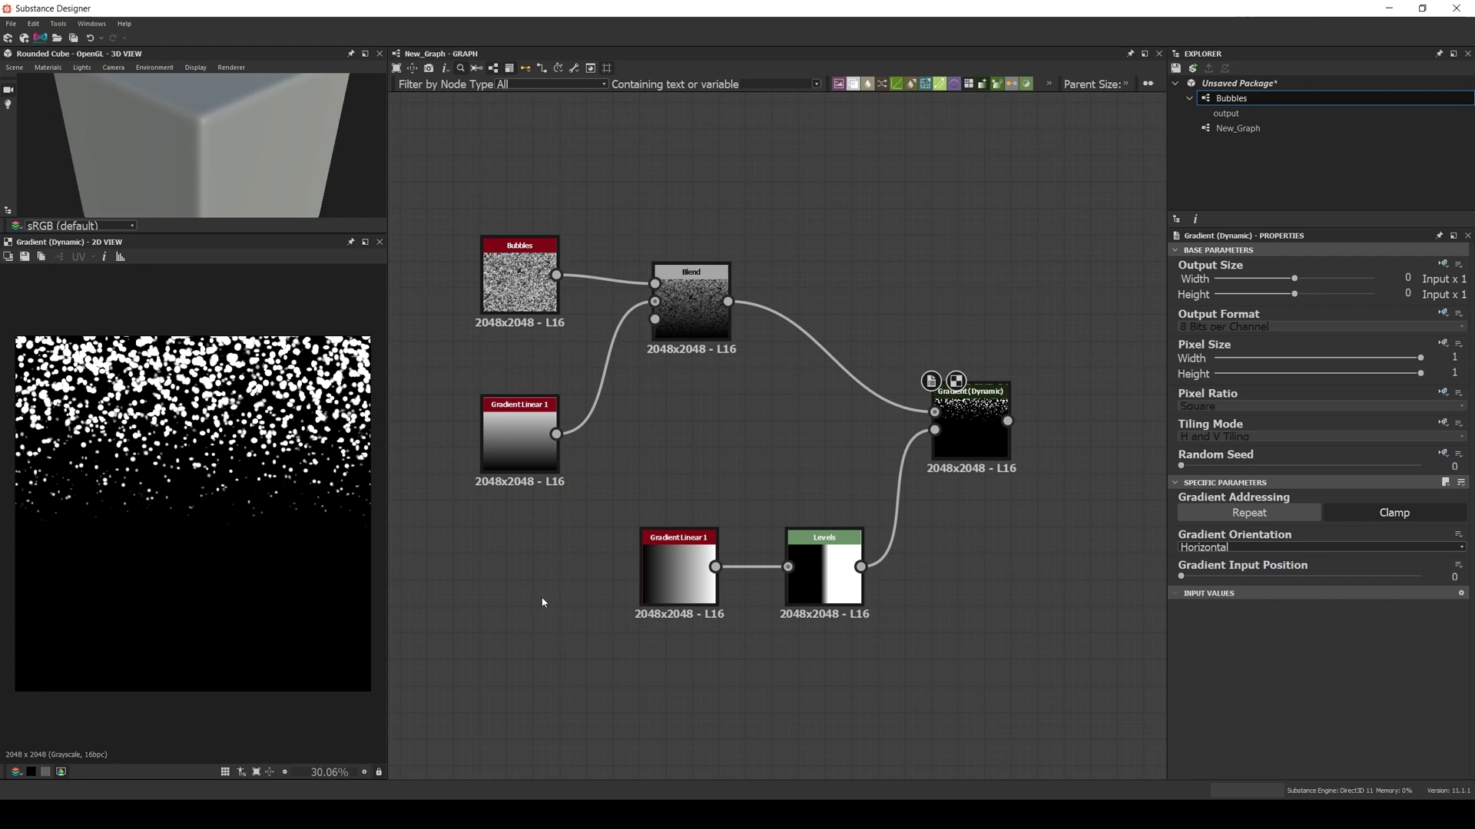
- Insert a second Levels node between Gradient Linear 1 and the first Levels
{"action": "left_click_drag", "start_coordinate": [639, 601], "coordinate": [535, 602]}
{"action": "key", "text": "space"}
{"action": "type", "text": "levels"}
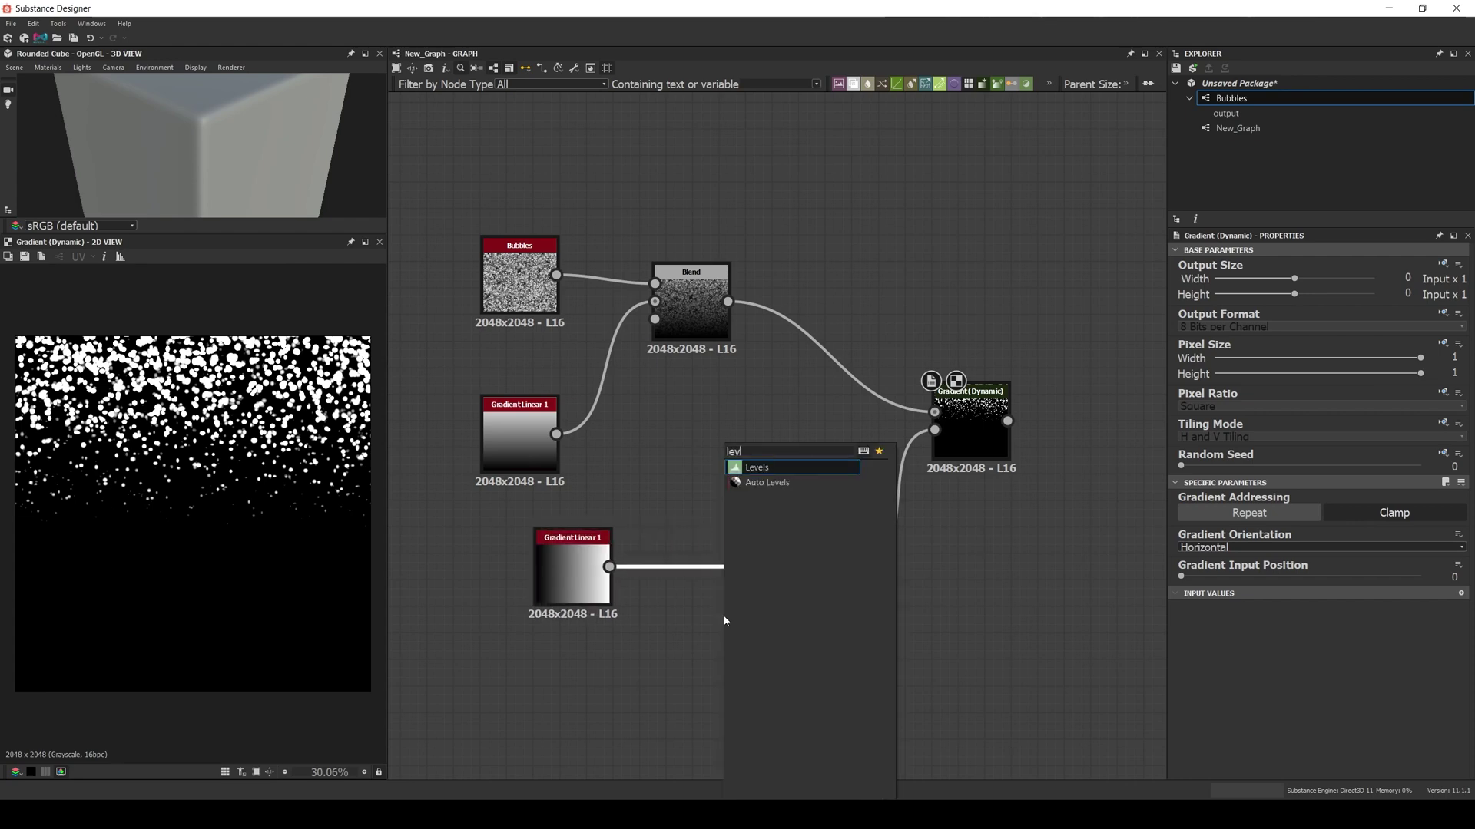
{"action": "key", "text": "Return"}
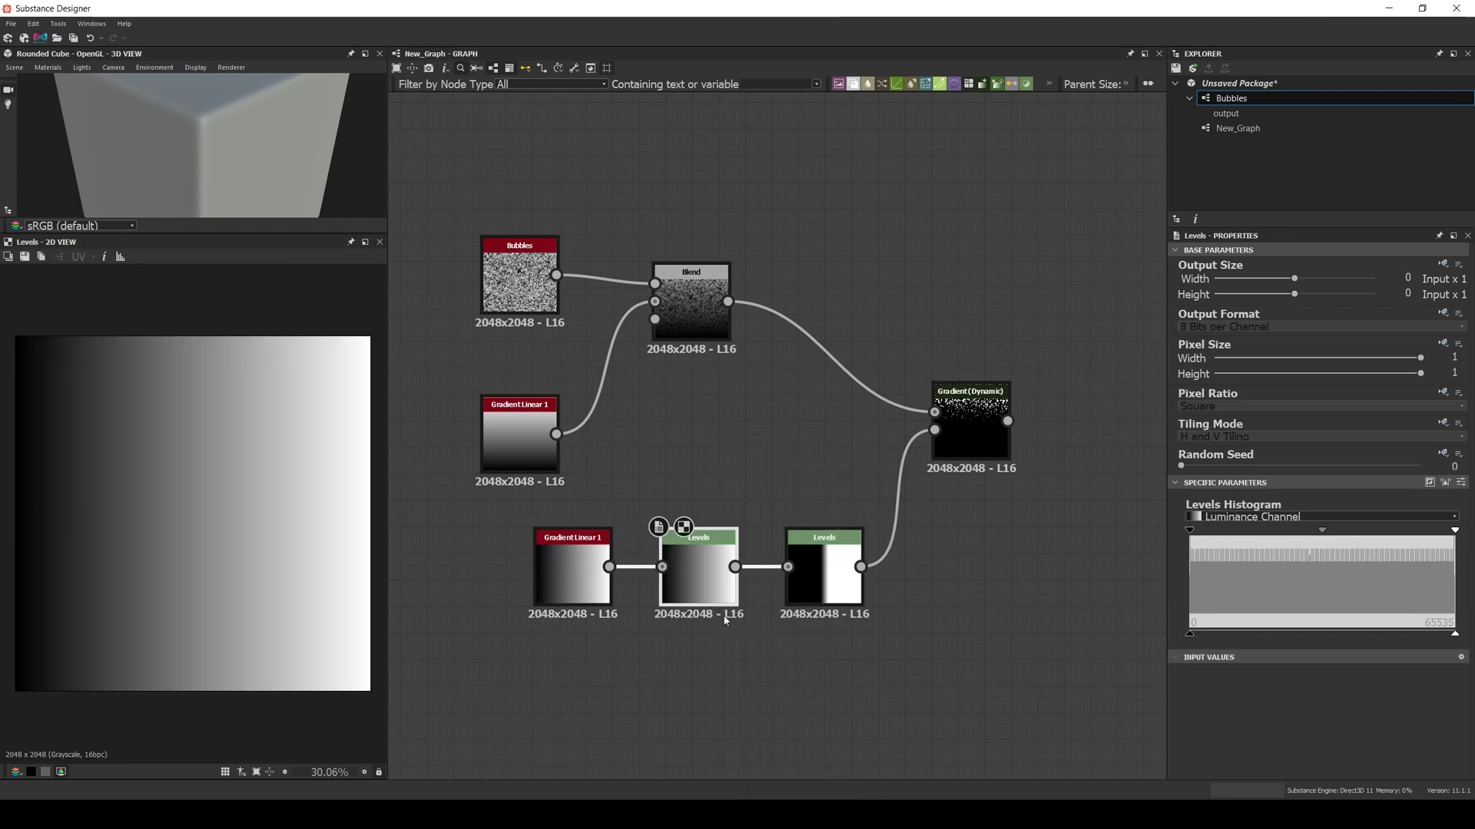
- Set the new Levels Out Low to 0.25 and Out High to 0.75, then preview it
{"action": "left_click", "coordinate": [1462, 482]}
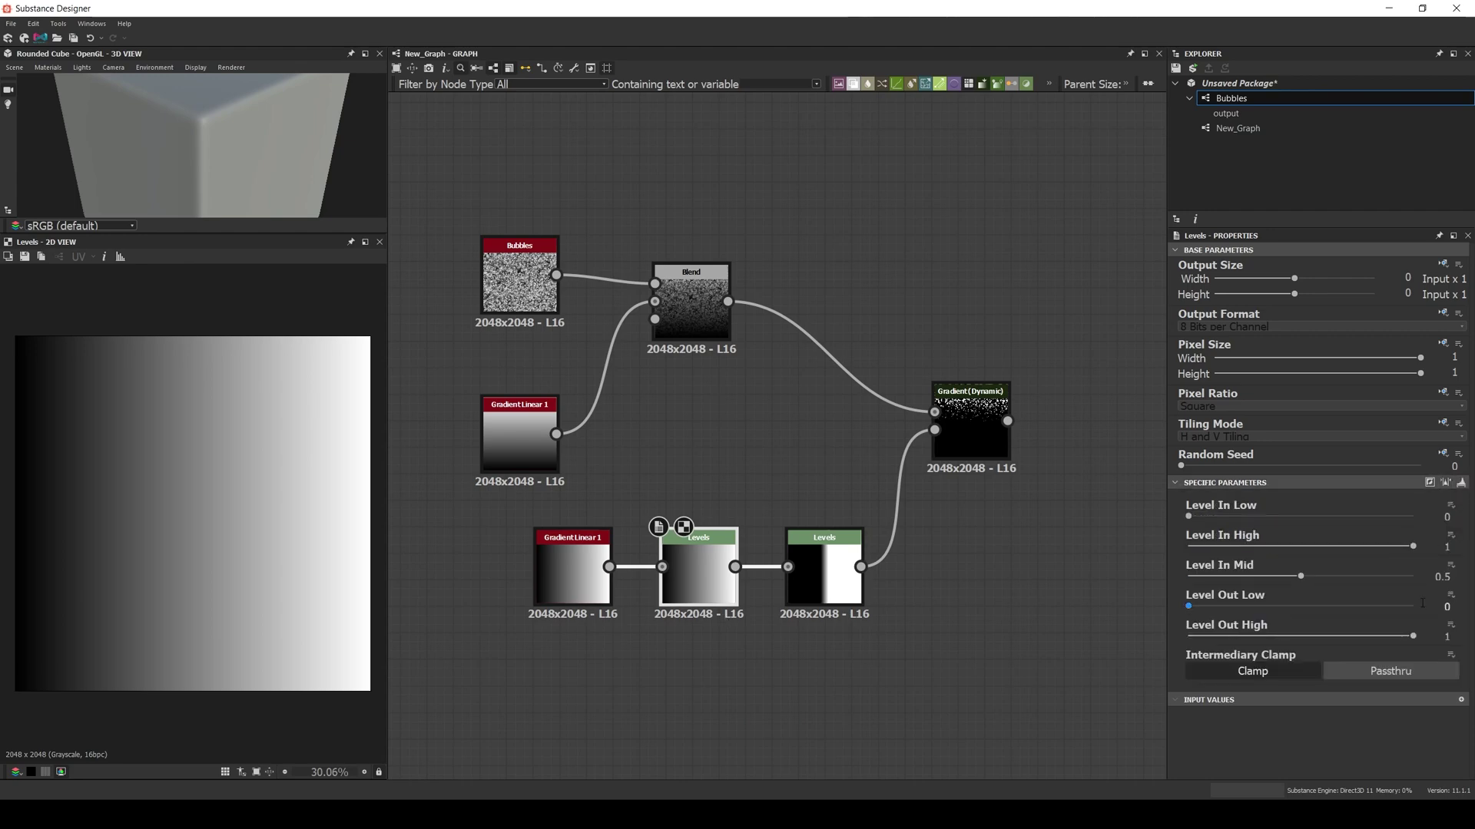
{"action": "double_click", "coordinate": [1447, 606]}
{"action": "type", "text": "0.25"}
{"action": "key", "text": "Tab"}
{"action": "type", "text": "0.75"}
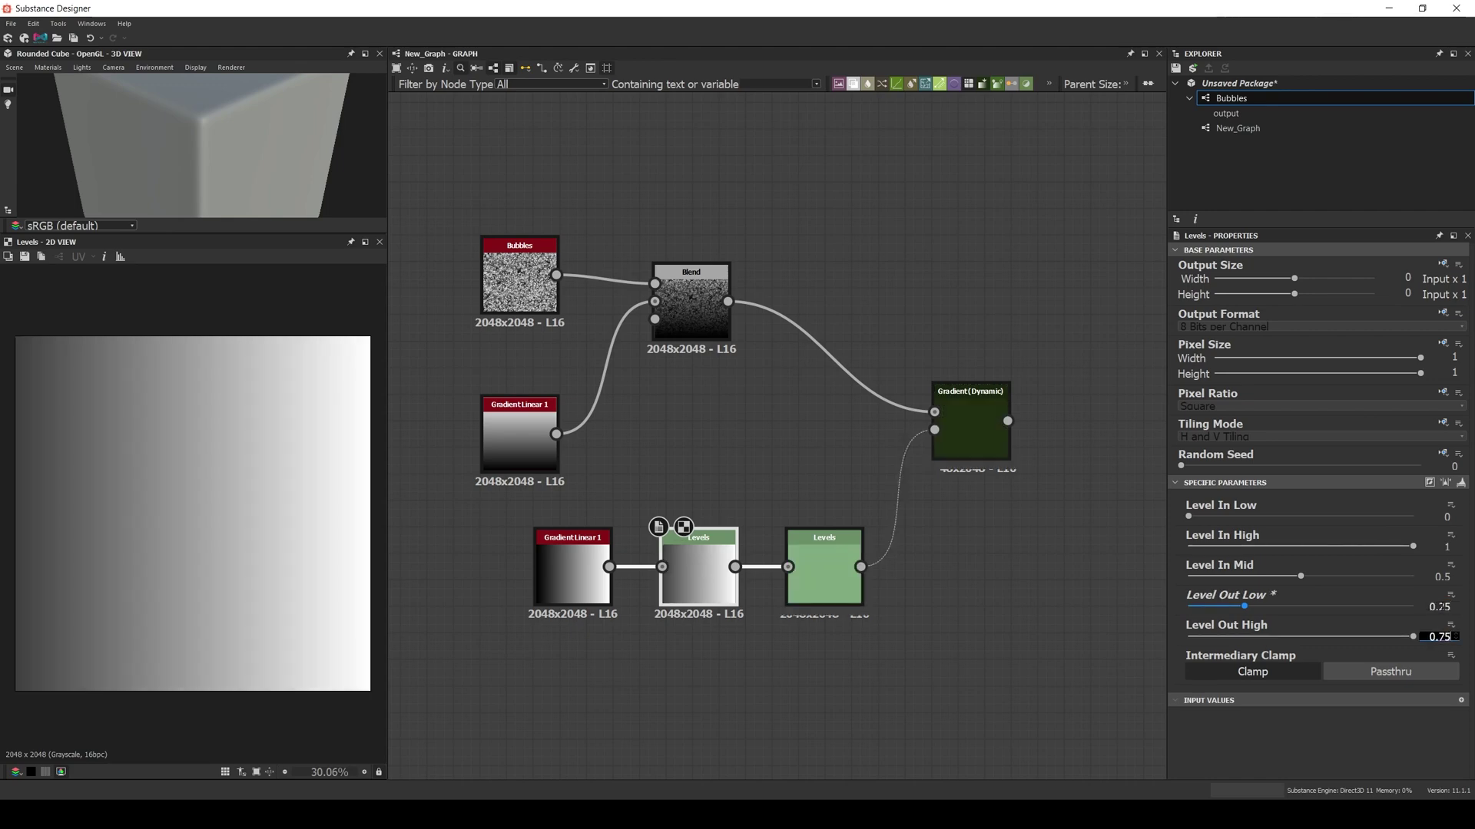
{"action": "key", "text": "Return"}
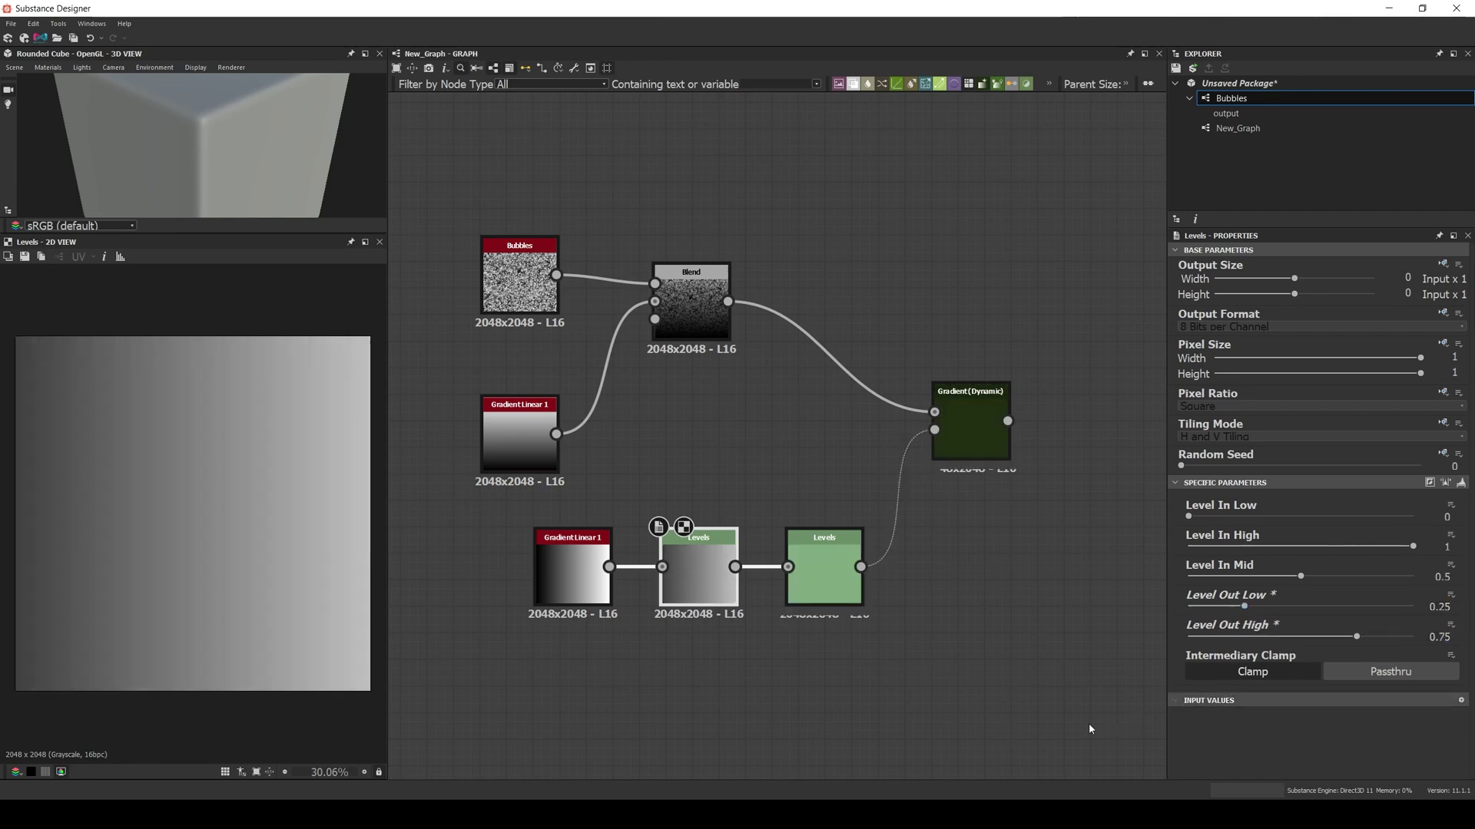
{"action": "double_click", "coordinate": [816, 585]}
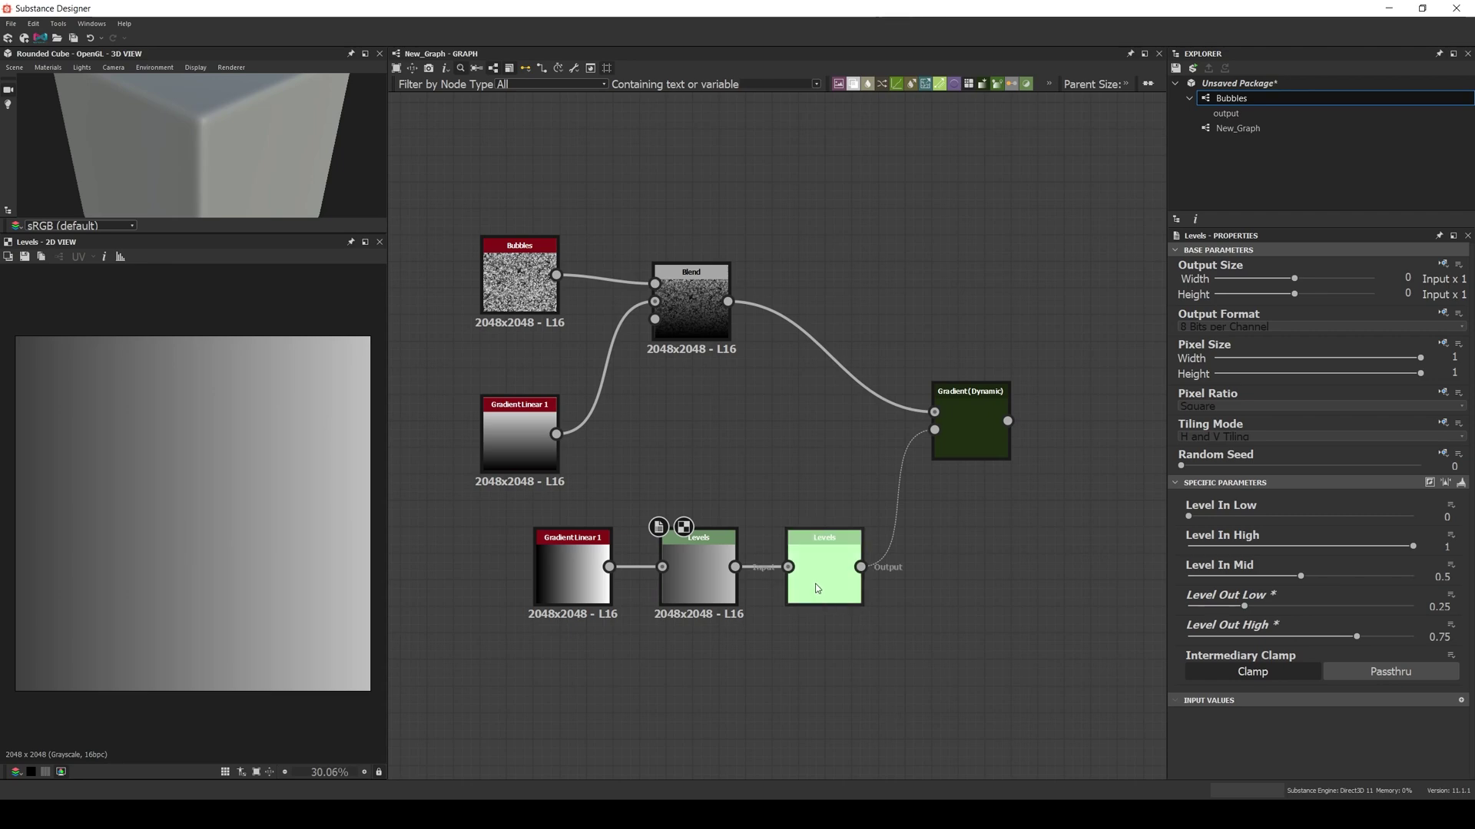
{"action": "left_click", "coordinate": [703, 590]}
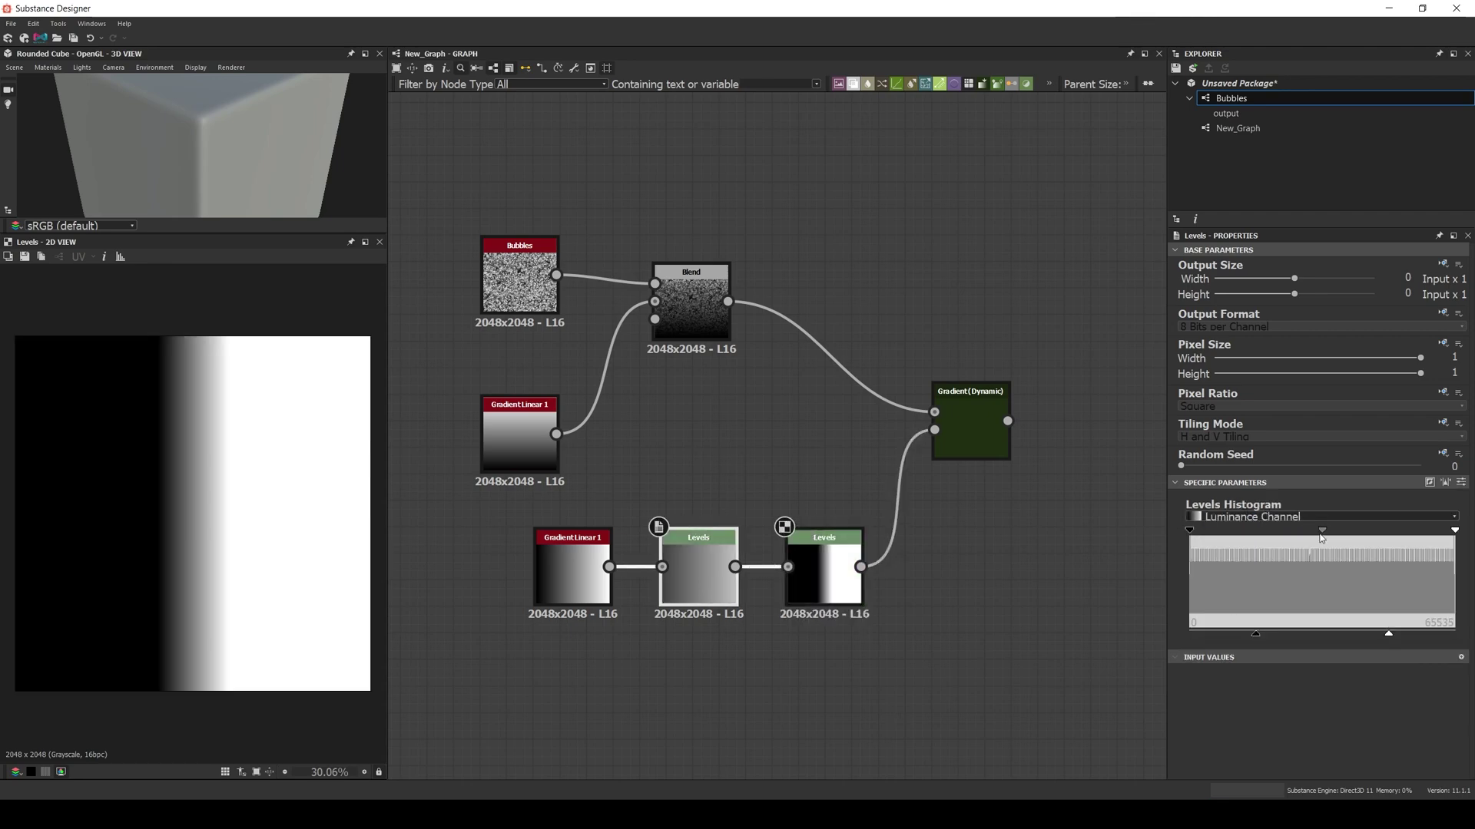
{"action": "mouse_move", "coordinate": [1322, 535]}
{"action": "left_mouse_down"}
{"action": "mouse_move", "coordinate": [1221, 535]}
{"action": "mouse_move", "coordinate": [1379, 538]}
{"action": "mouse_move", "coordinate": [1283, 536]}
{"action": "mouse_move", "coordinate": [1316, 539]}
{"action": "left_mouse_up"}
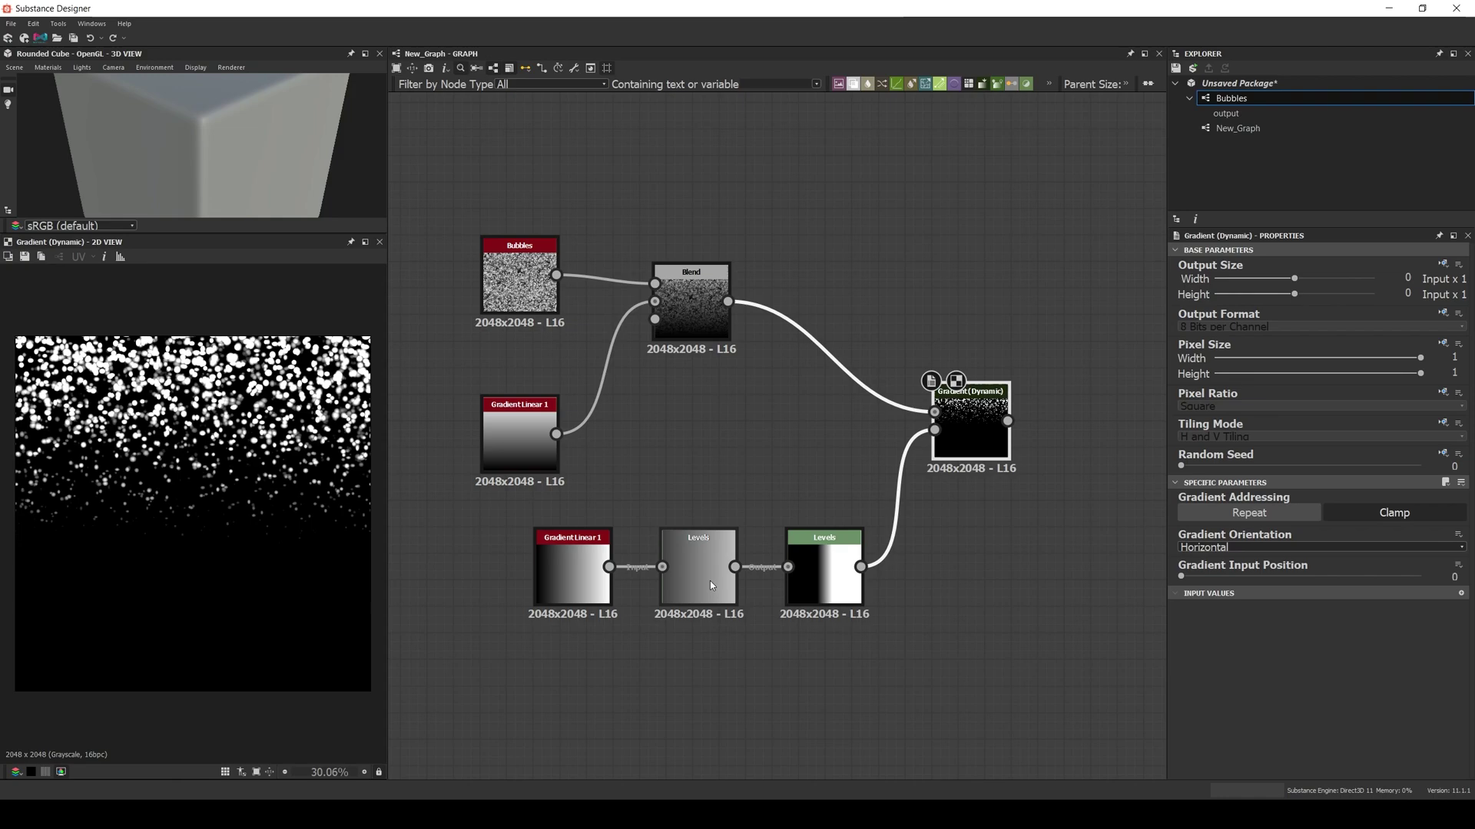
- Preview the Gradient (Dynamic) bubbles and add a Histogram Scan node
{"action": "left_click", "coordinate": [710, 581]}
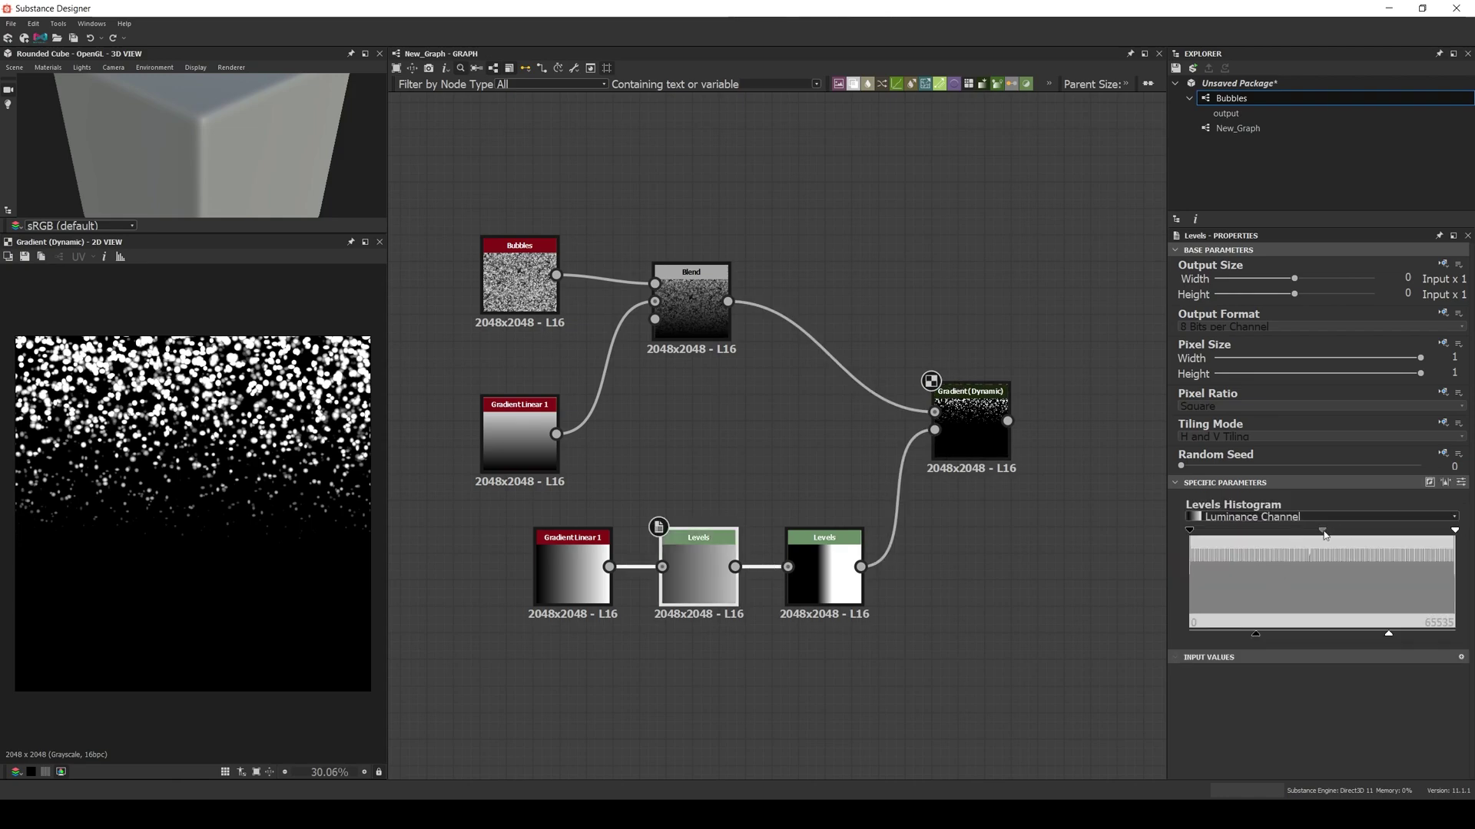
{"action": "mouse_move", "coordinate": [1324, 536]}
{"action": "left_mouse_down"}
{"action": "mouse_move", "coordinate": [1295, 538]}
{"action": "mouse_move", "coordinate": [1327, 537]}
{"action": "left_mouse_up"}
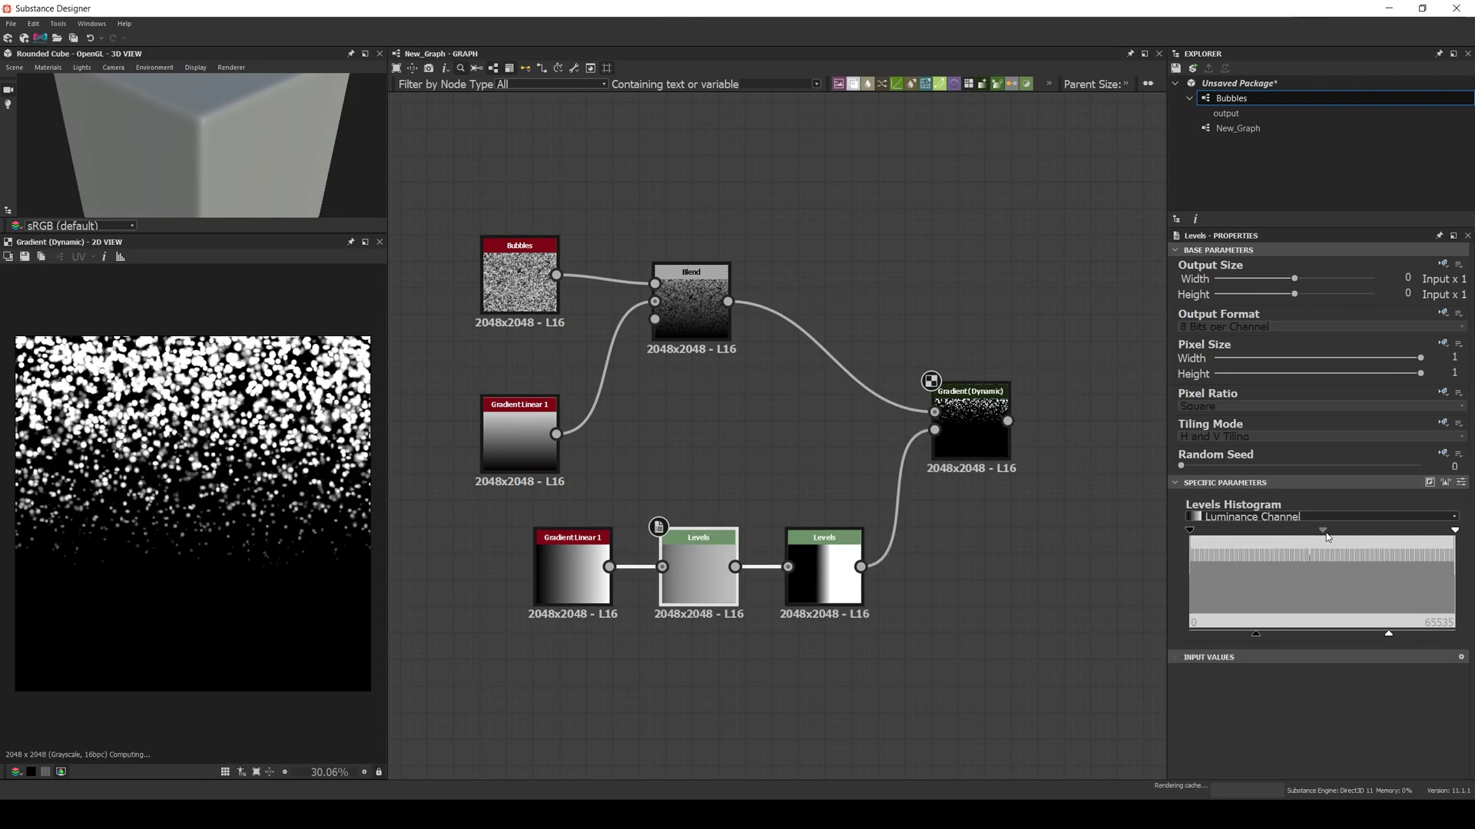
{"action": "middle_click_drag", "start_coordinate": [1017, 638], "coordinate": [753, 625]}
{"action": "key", "text": "space"}
{"action": "type", "text": "his"}
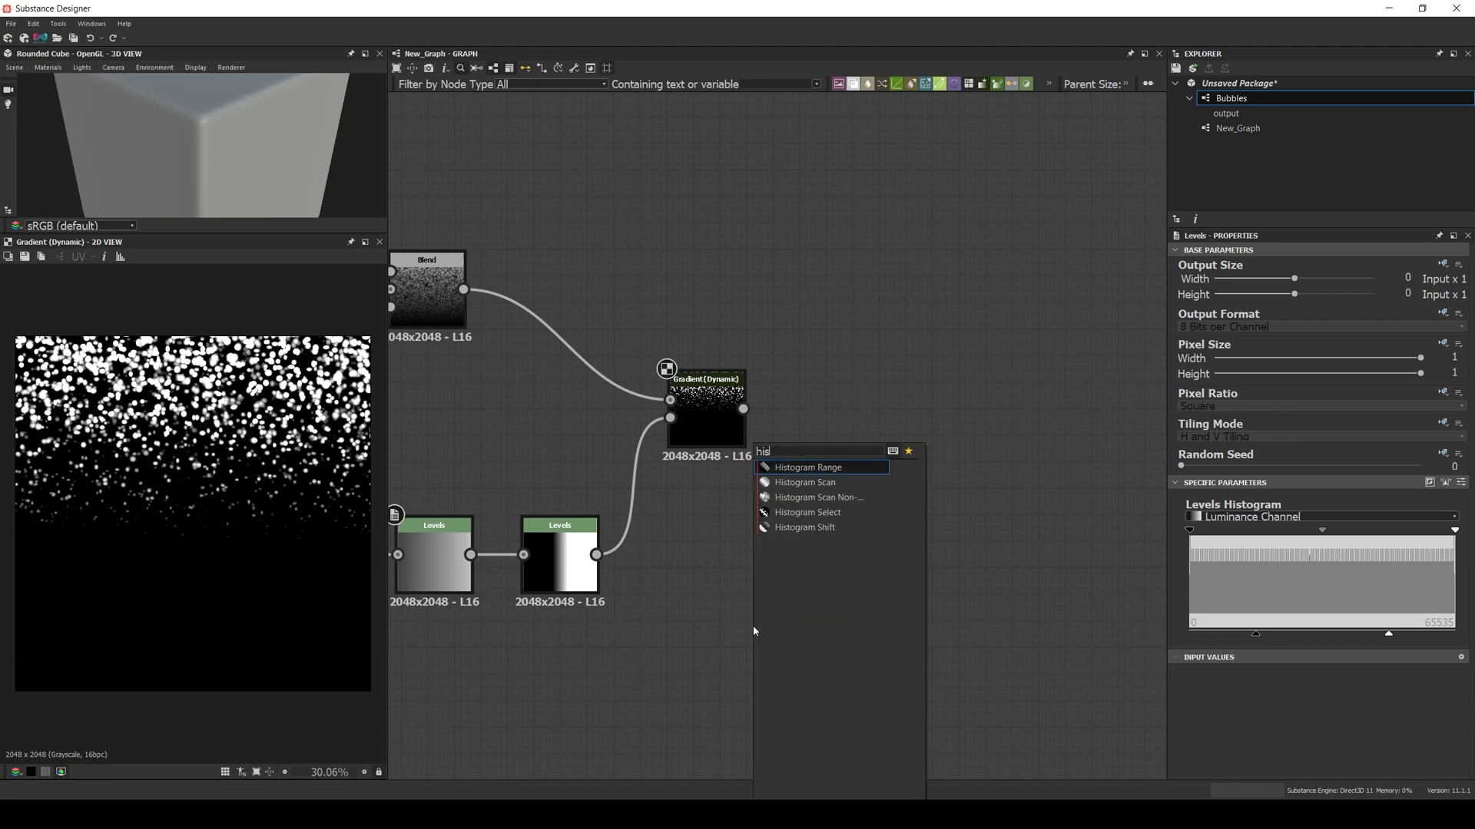
{"action": "key", "text": "Down"}
{"action": "key", "text": "Down"}
{"action": "key", "text": "Up"}
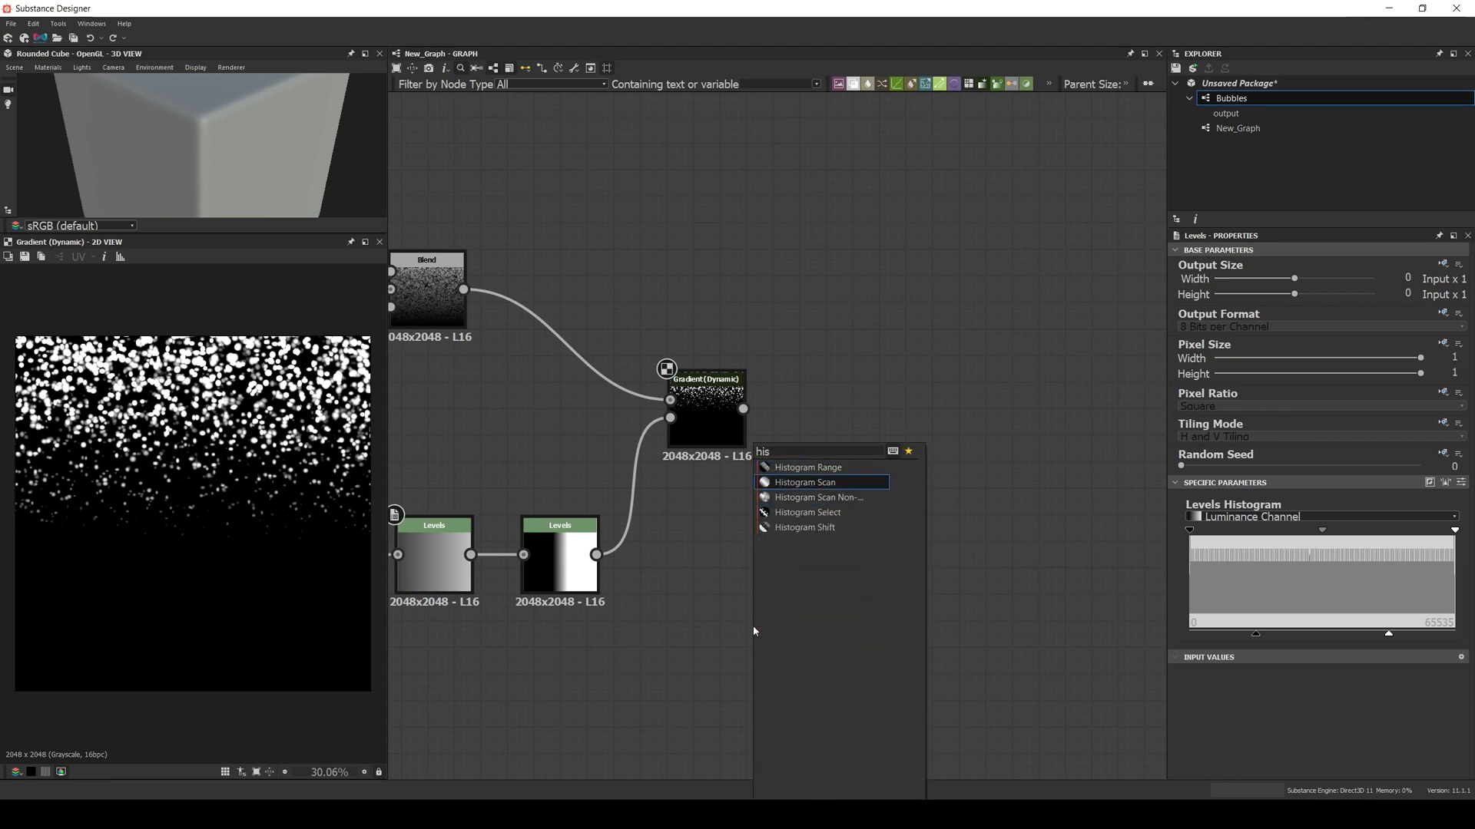
{"action": "key", "text": "Return"}
- Wire Gradient (Dynamic) into Histogram Scan with Contrast 1 and Position about 0.21
{"action": "left_click", "coordinate": [828, 478]}
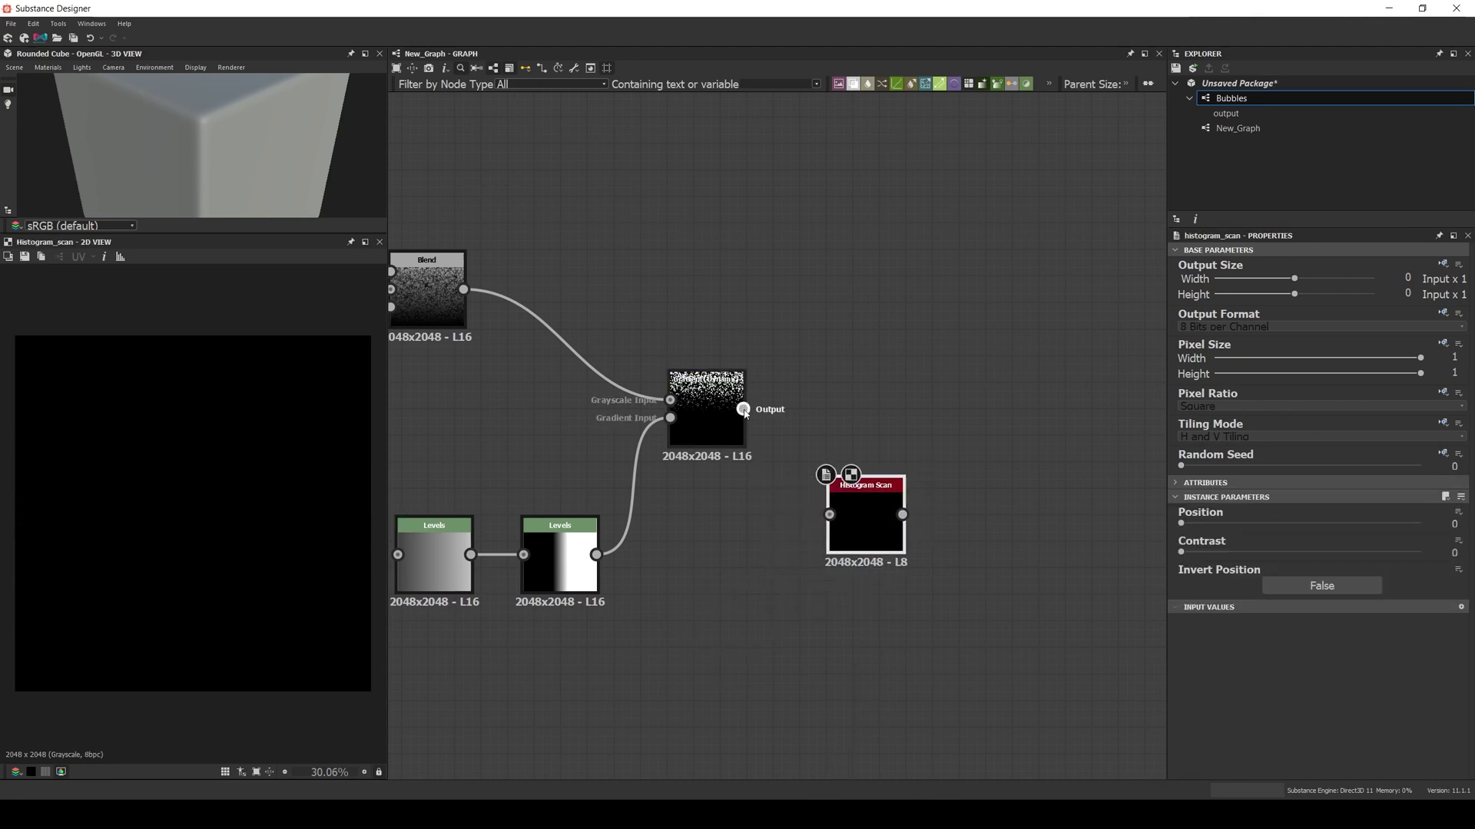
{"action": "left_click_drag", "start_coordinate": [744, 410], "coordinate": [829, 515]}
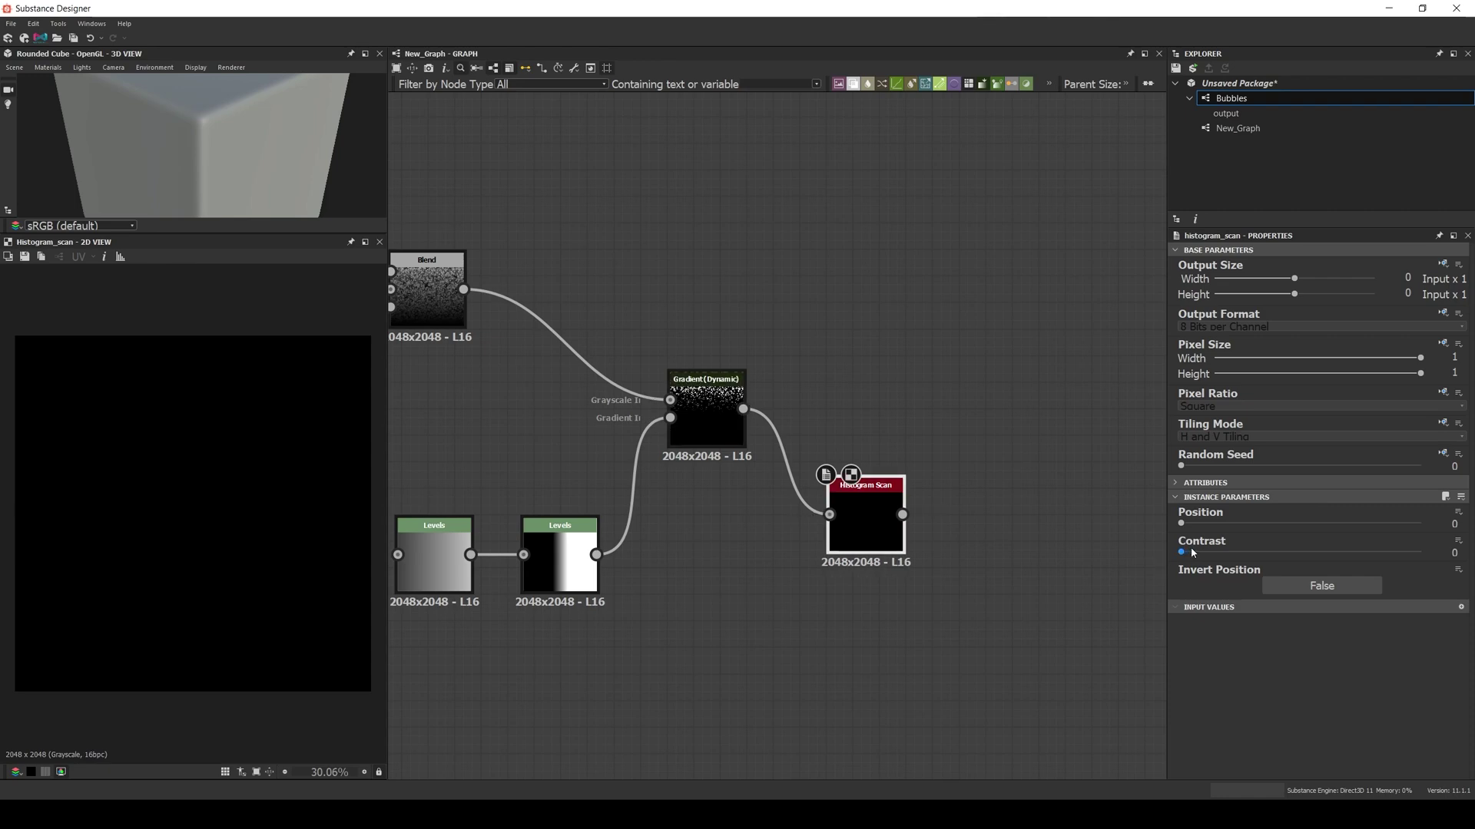
{"action": "left_click_drag", "start_coordinate": [1181, 552], "coordinate": [1420, 552]}
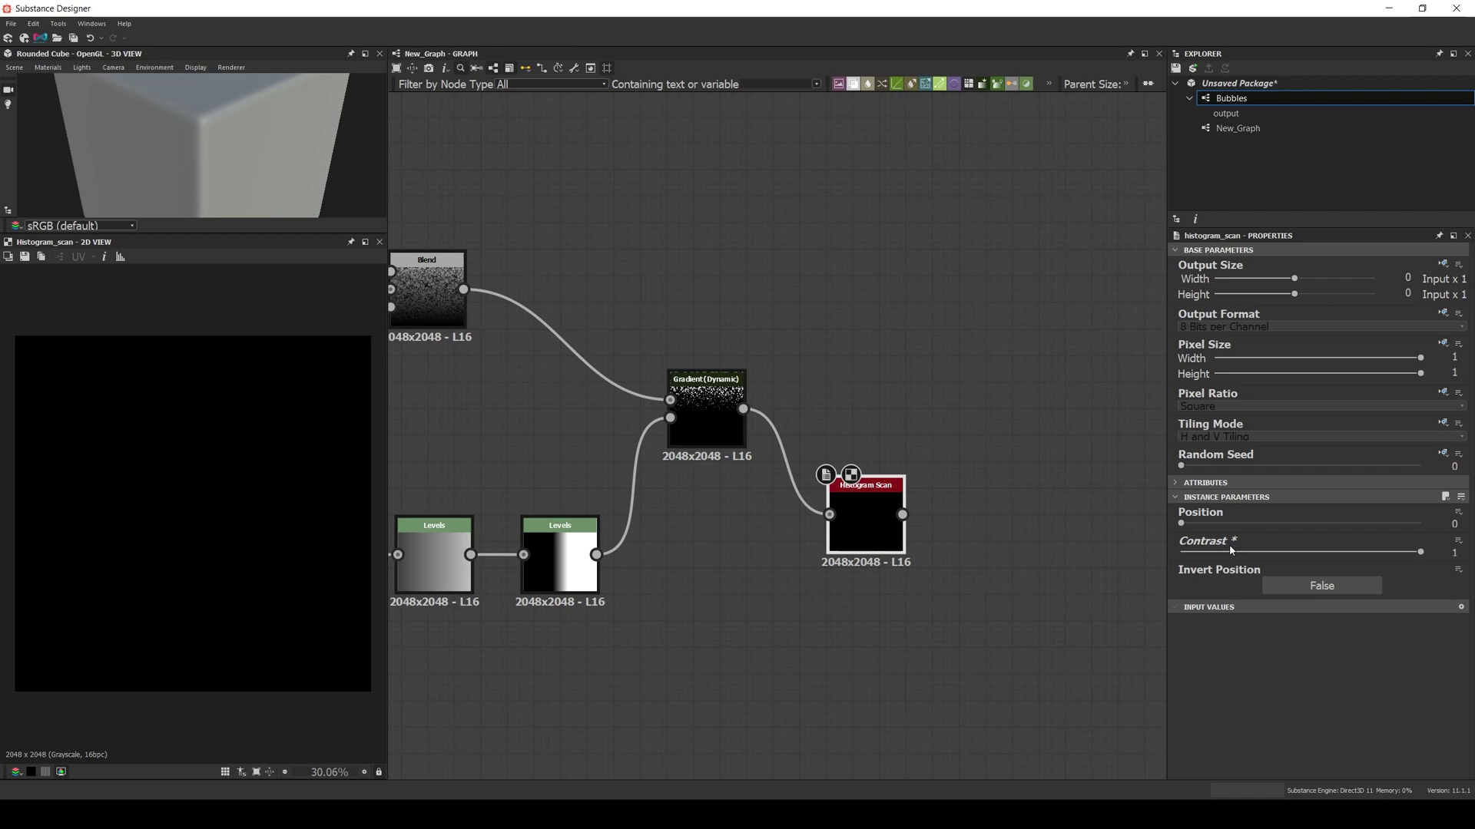
{"action": "left_click_drag", "start_coordinate": [1188, 527], "coordinate": [1232, 530]}
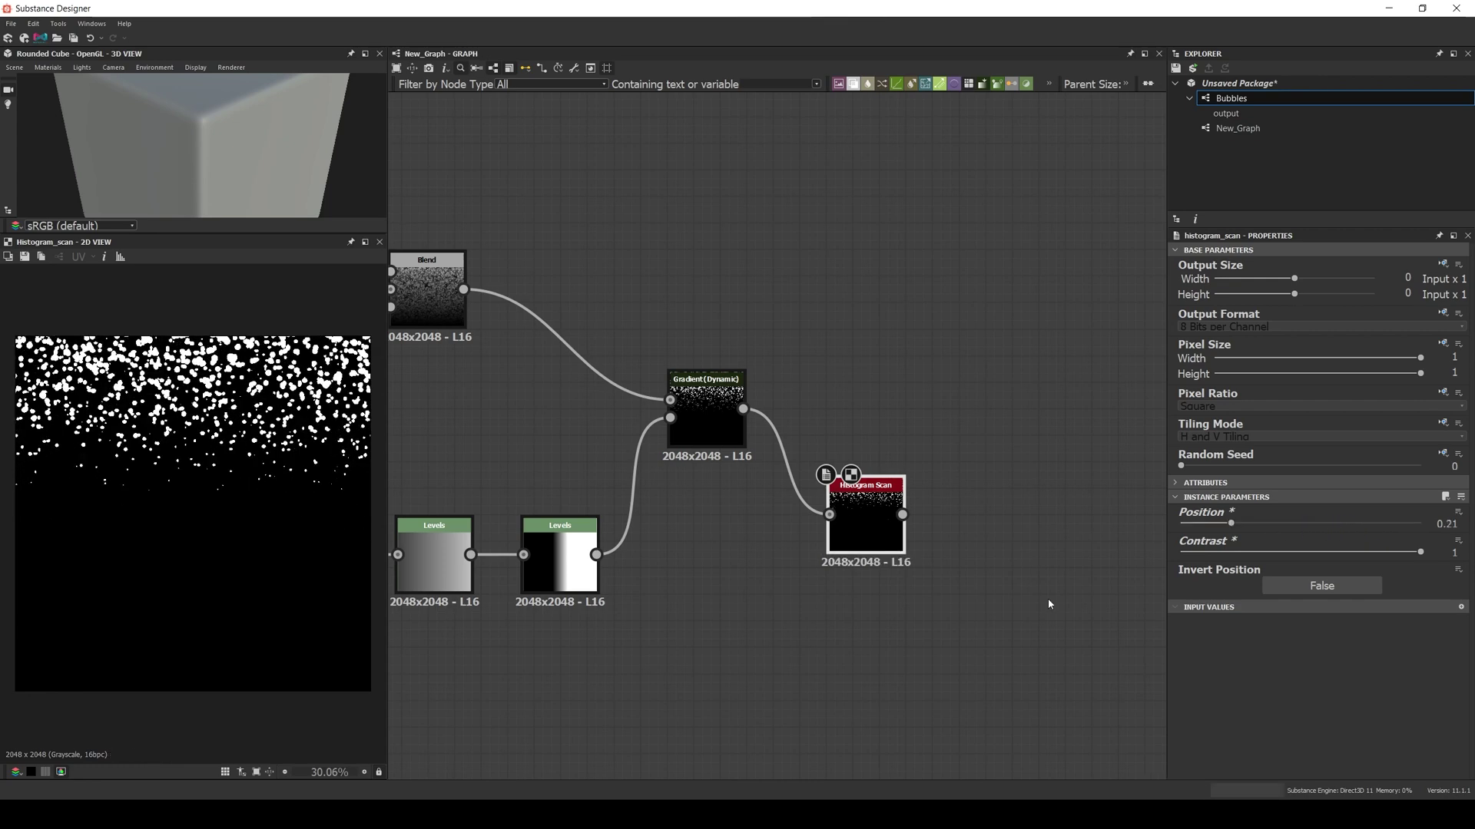
- Add a new Blend node set to Multiply right of the chain
{"action": "key", "text": "space"}
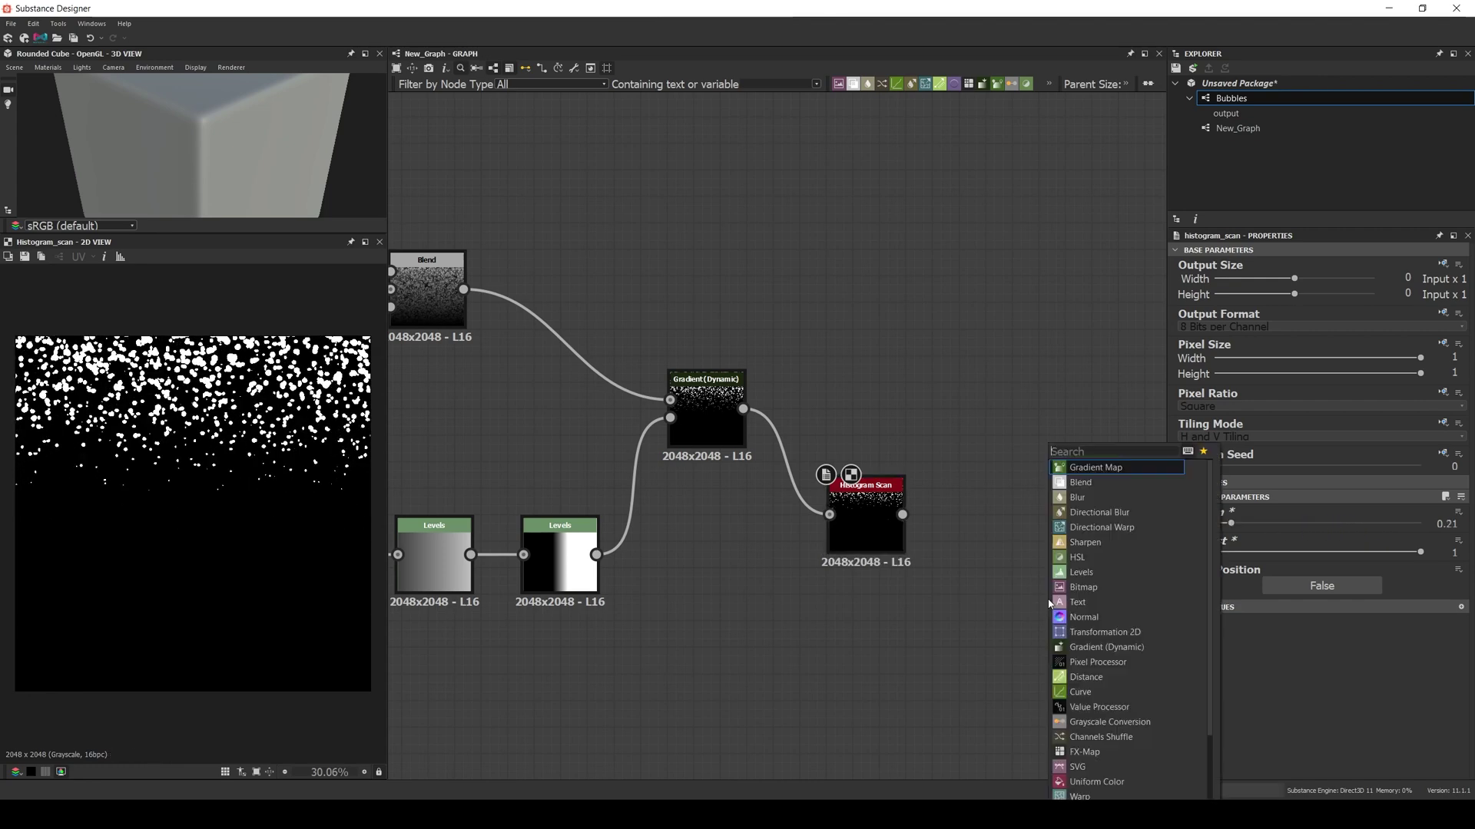
{"action": "type", "text": "blend"}
{"action": "key", "text": "Return"}
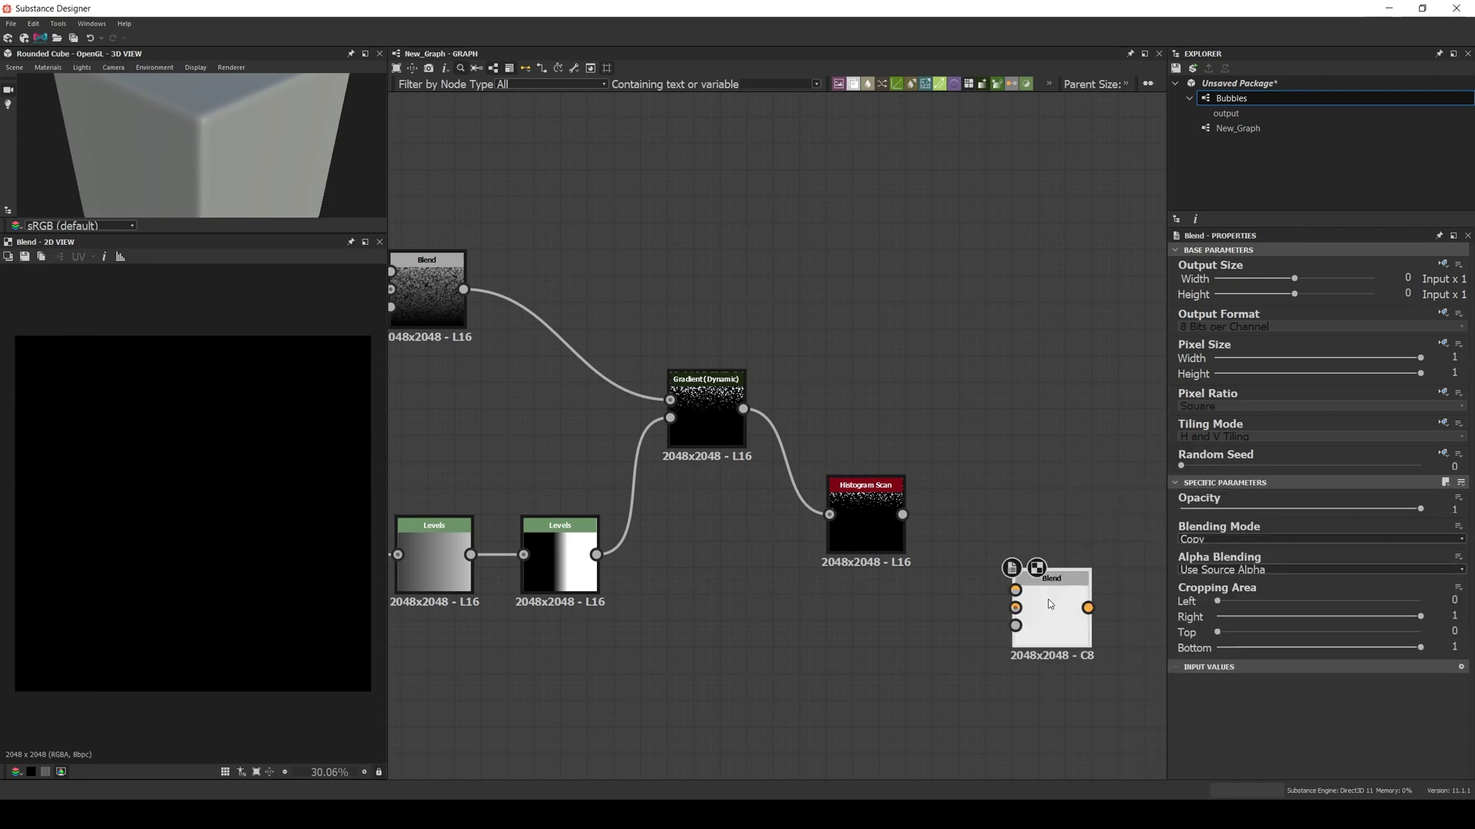
{"action": "left_click_drag", "start_coordinate": [1050, 604], "coordinate": [966, 389]}
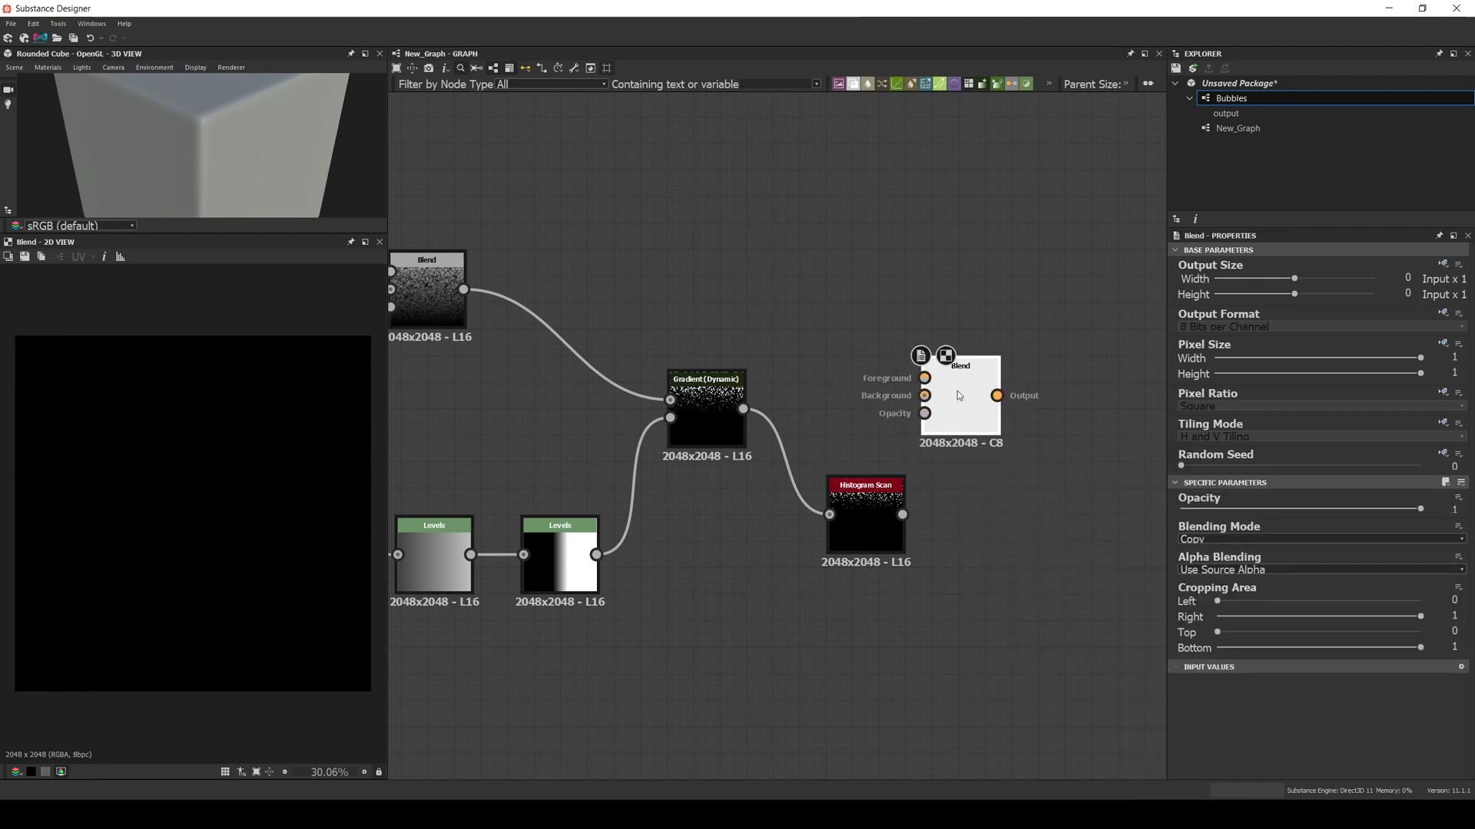
{"action": "left_click", "coordinate": [1192, 540]}
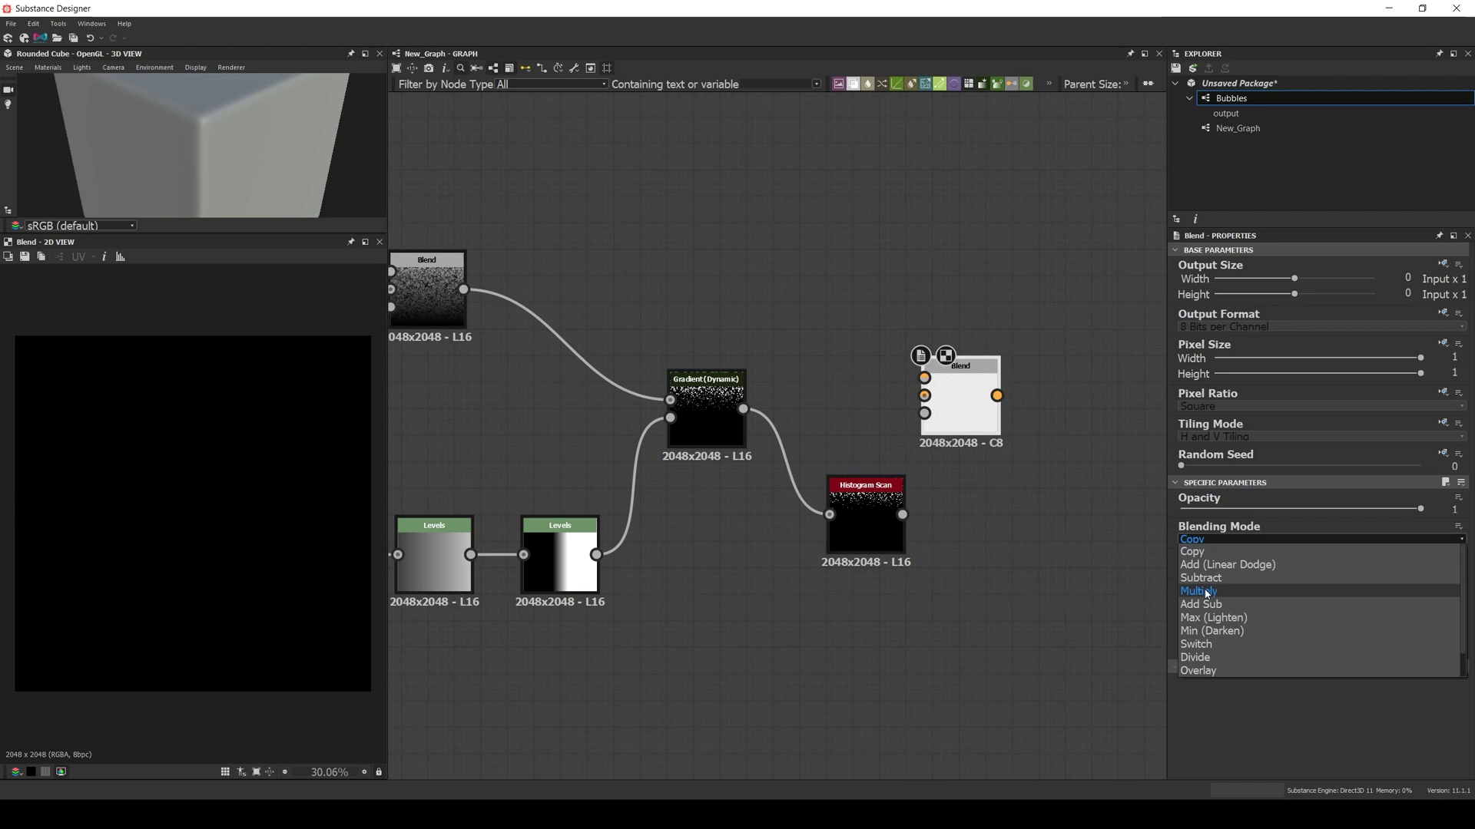
{"action": "left_click", "coordinate": [1202, 581]}
{"action": "left_click_drag", "start_coordinate": [965, 419], "coordinate": [977, 419]}
- Plug a grayscale Uniform Color node into the Multiply Blend's foreground
{"action": "right_click", "coordinate": [874, 336]}
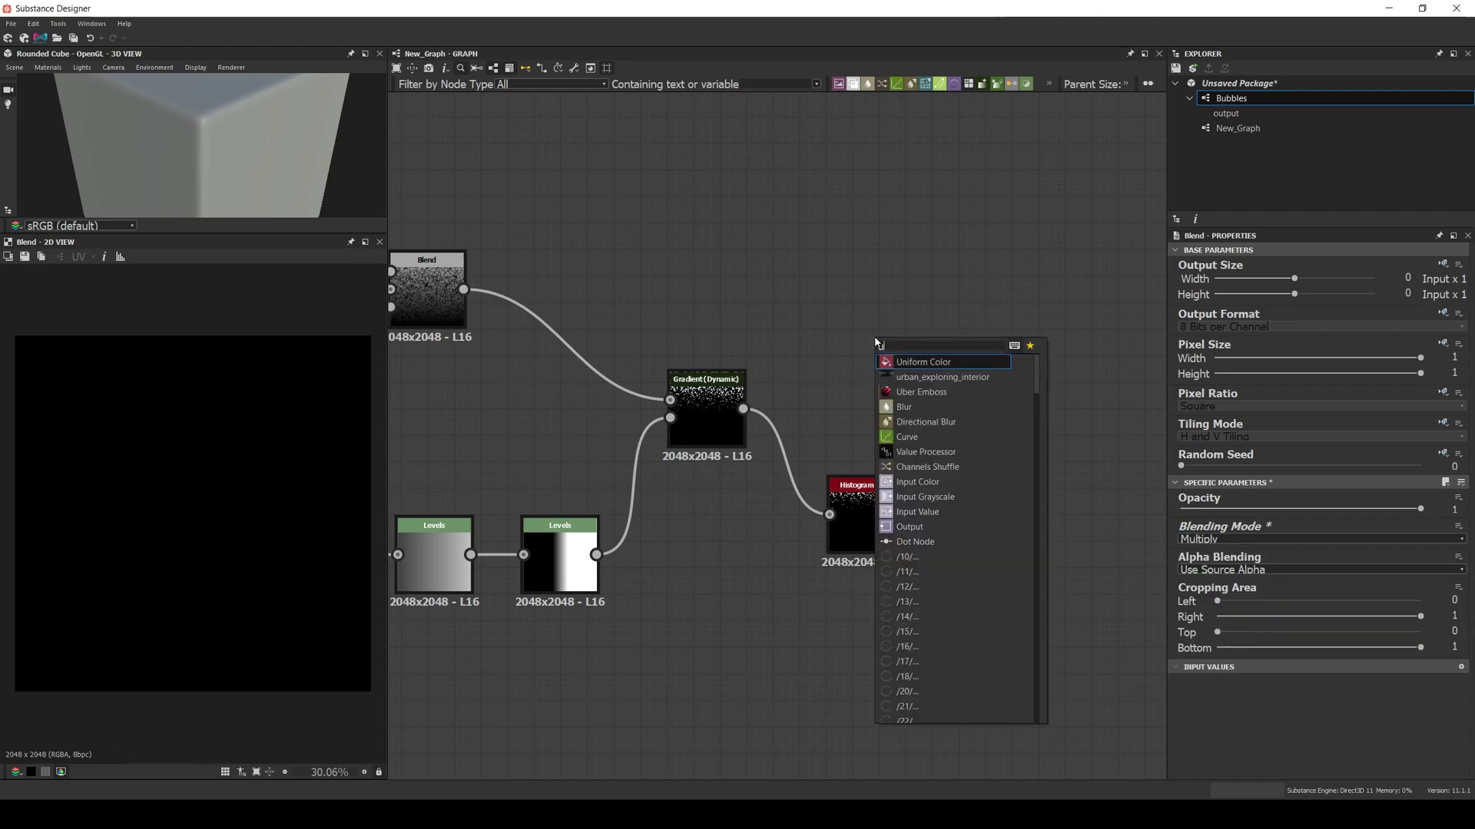
{"action": "key", "text": "Escape"}
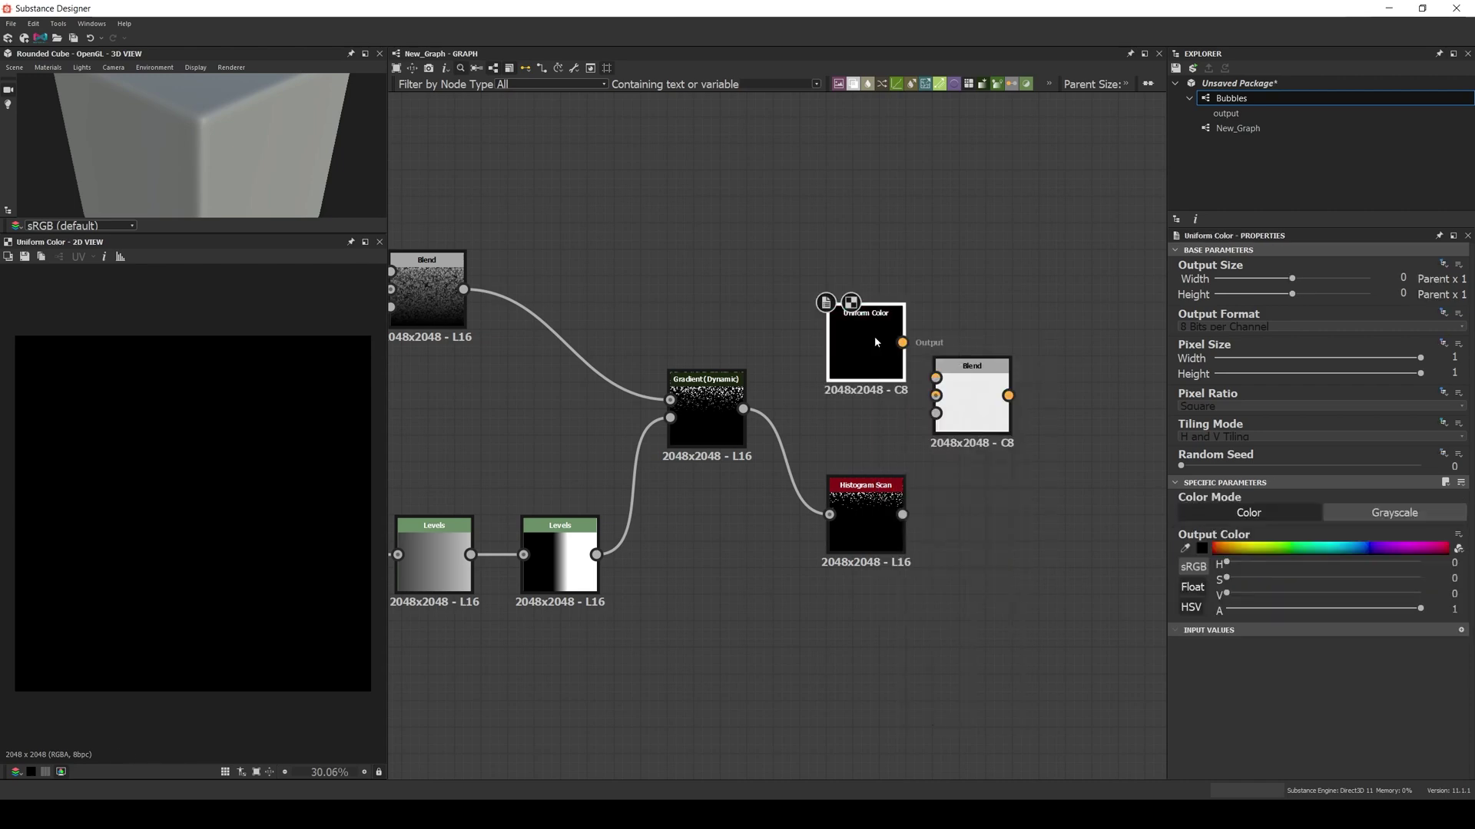
{"action": "left_click", "coordinate": [1341, 515]}
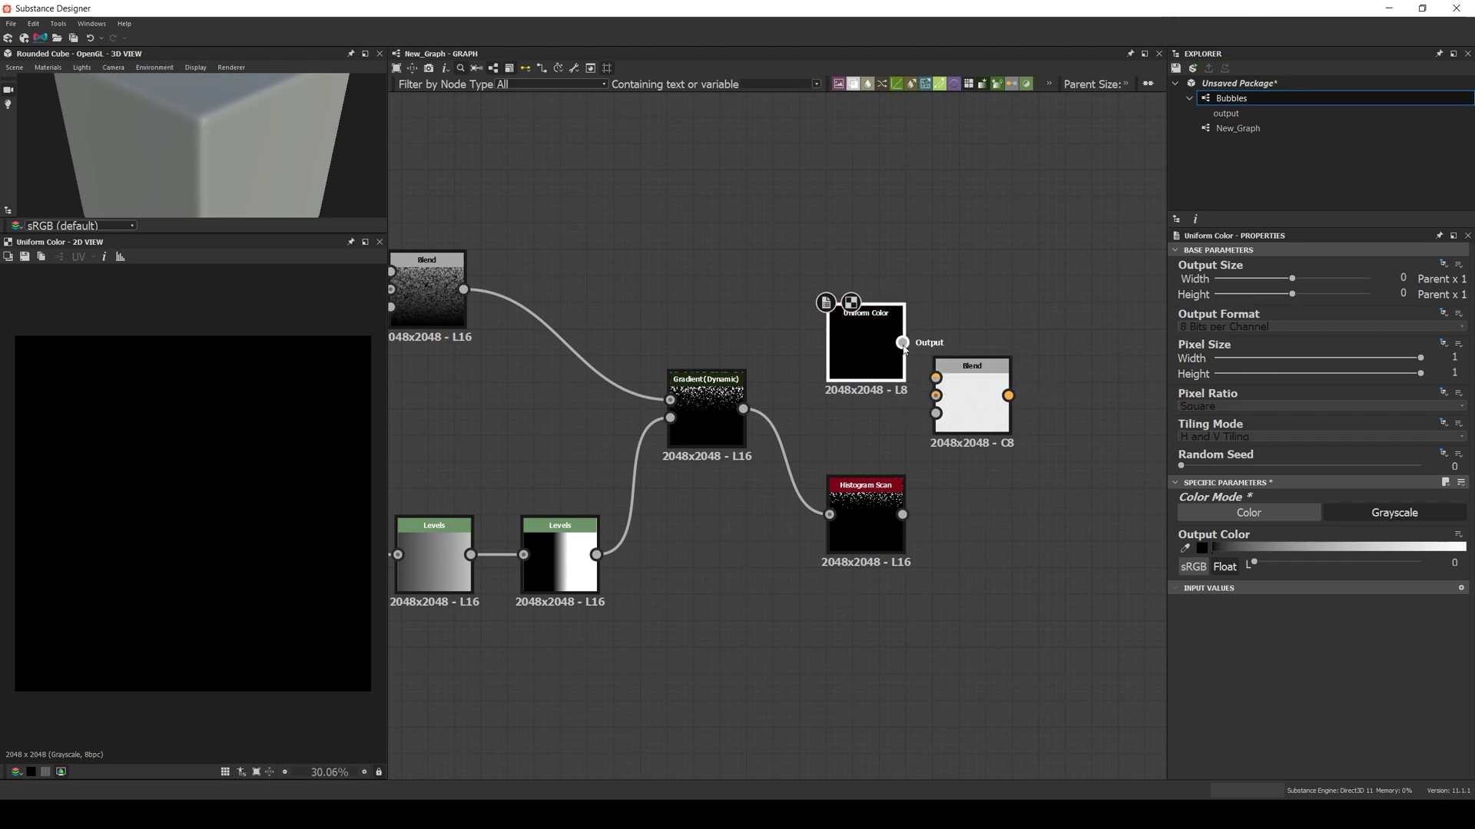
{"action": "left_click_drag", "start_coordinate": [902, 343], "coordinate": [935, 378]}
{"action": "left_click_drag", "start_coordinate": [851, 358], "coordinate": [851, 331]}
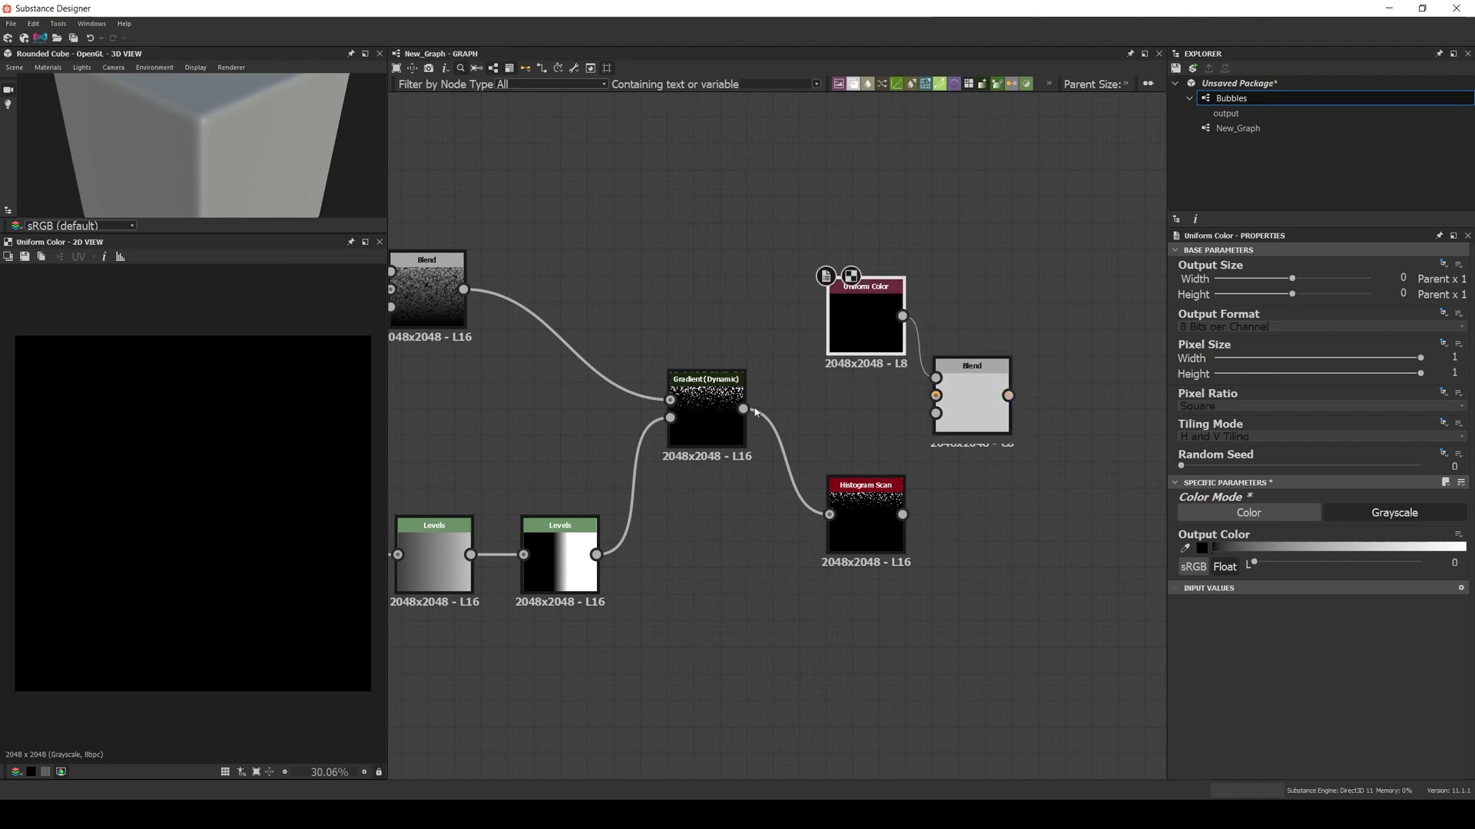
{"action": "left_click_drag", "start_coordinate": [723, 421], "coordinate": [729, 476]}
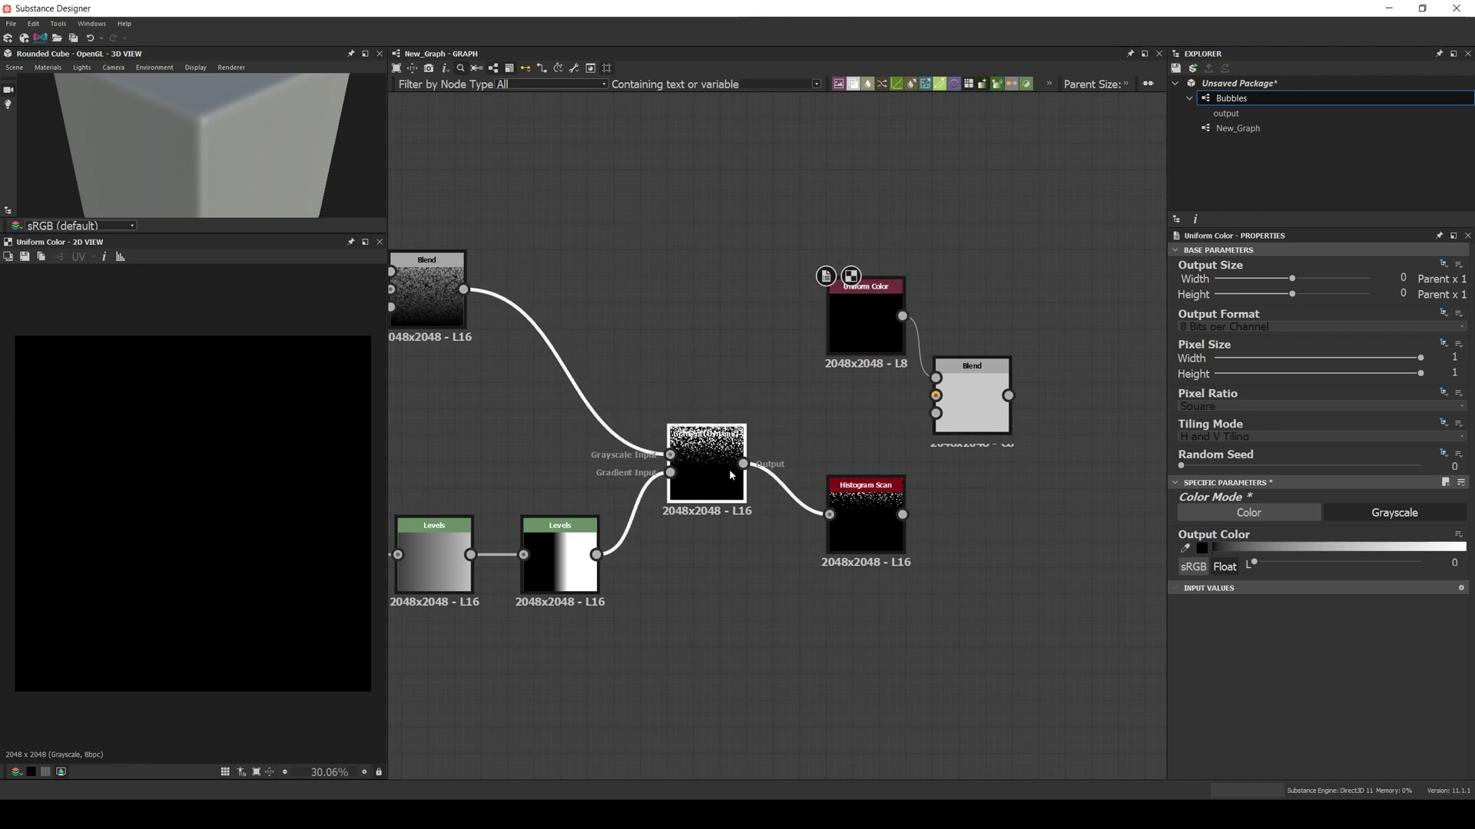
- Connect the first Blend as background and Histogram Scan as the opacity mask
{"action": "left_click_drag", "start_coordinate": [463, 289], "coordinate": [936, 396]}
{"action": "left_click", "coordinate": [957, 399]}
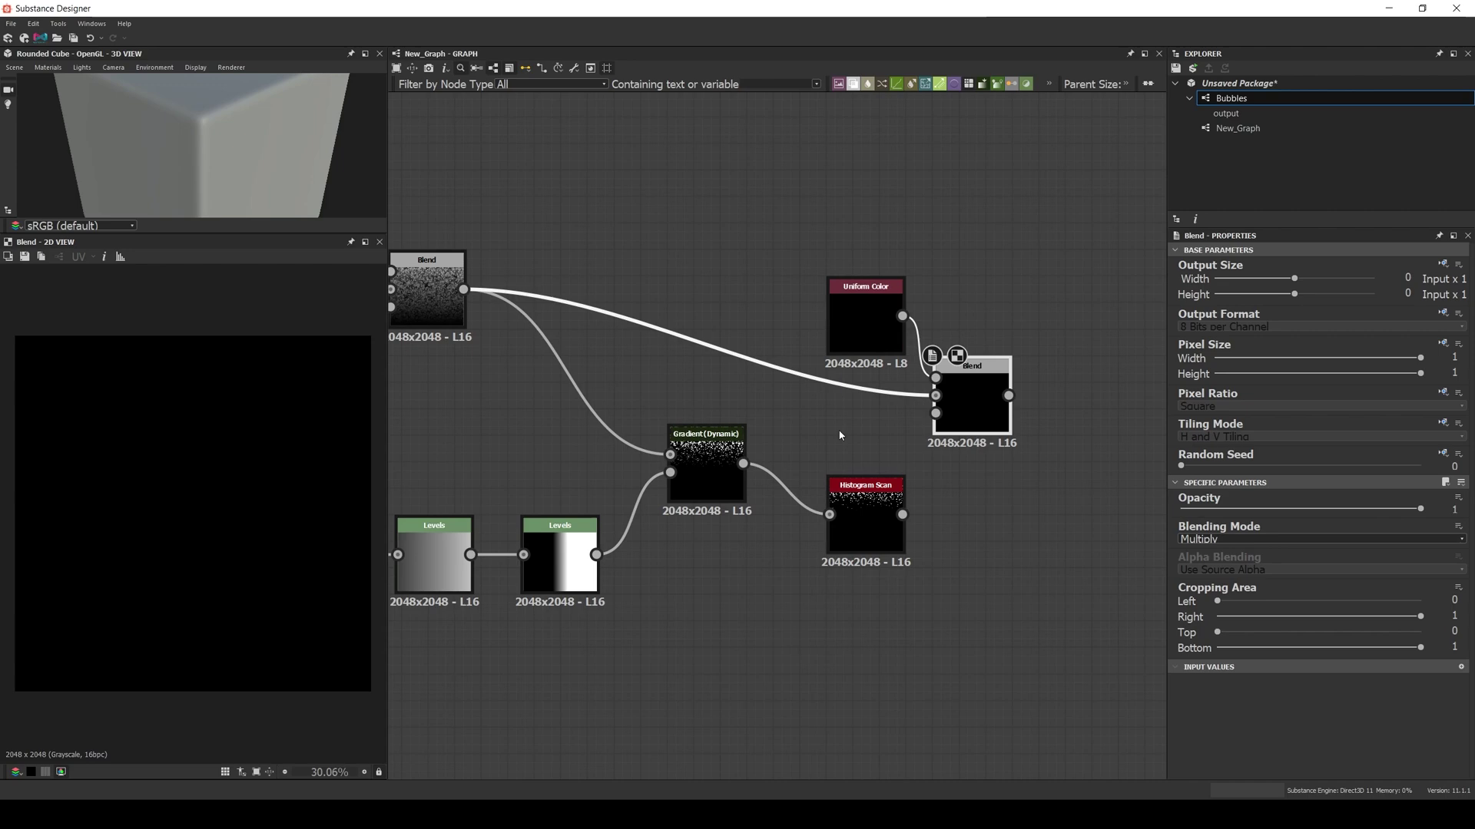
{"action": "middle_click_drag", "start_coordinate": [902, 516], "coordinate": [899, 530]}
{"action": "left_click_drag", "start_coordinate": [899, 528], "coordinate": [933, 427]}
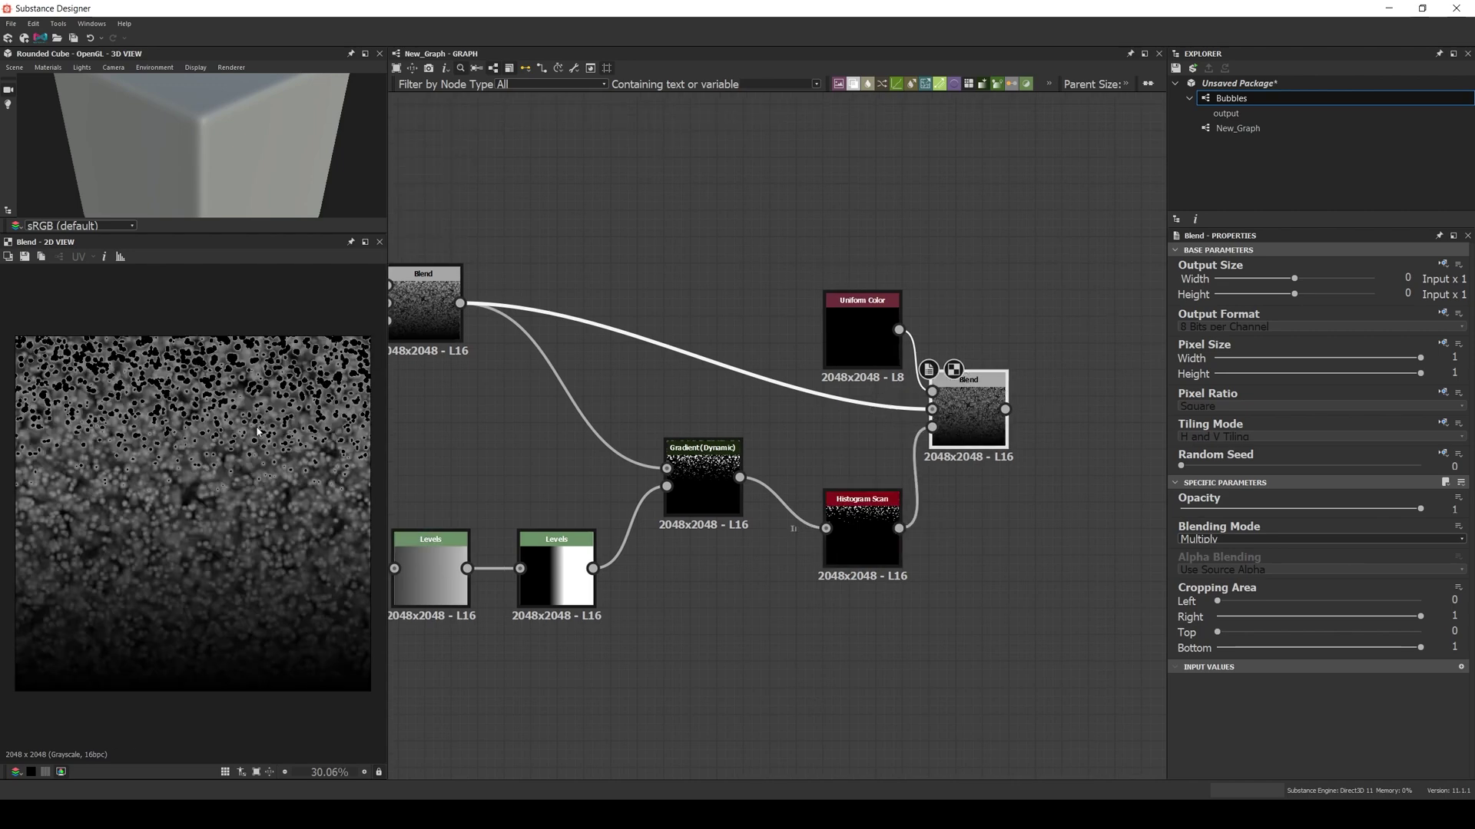
{"action": "scroll", "coordinate": [225, 382], "scroll_direction": "up", "scroll_amount": 5}
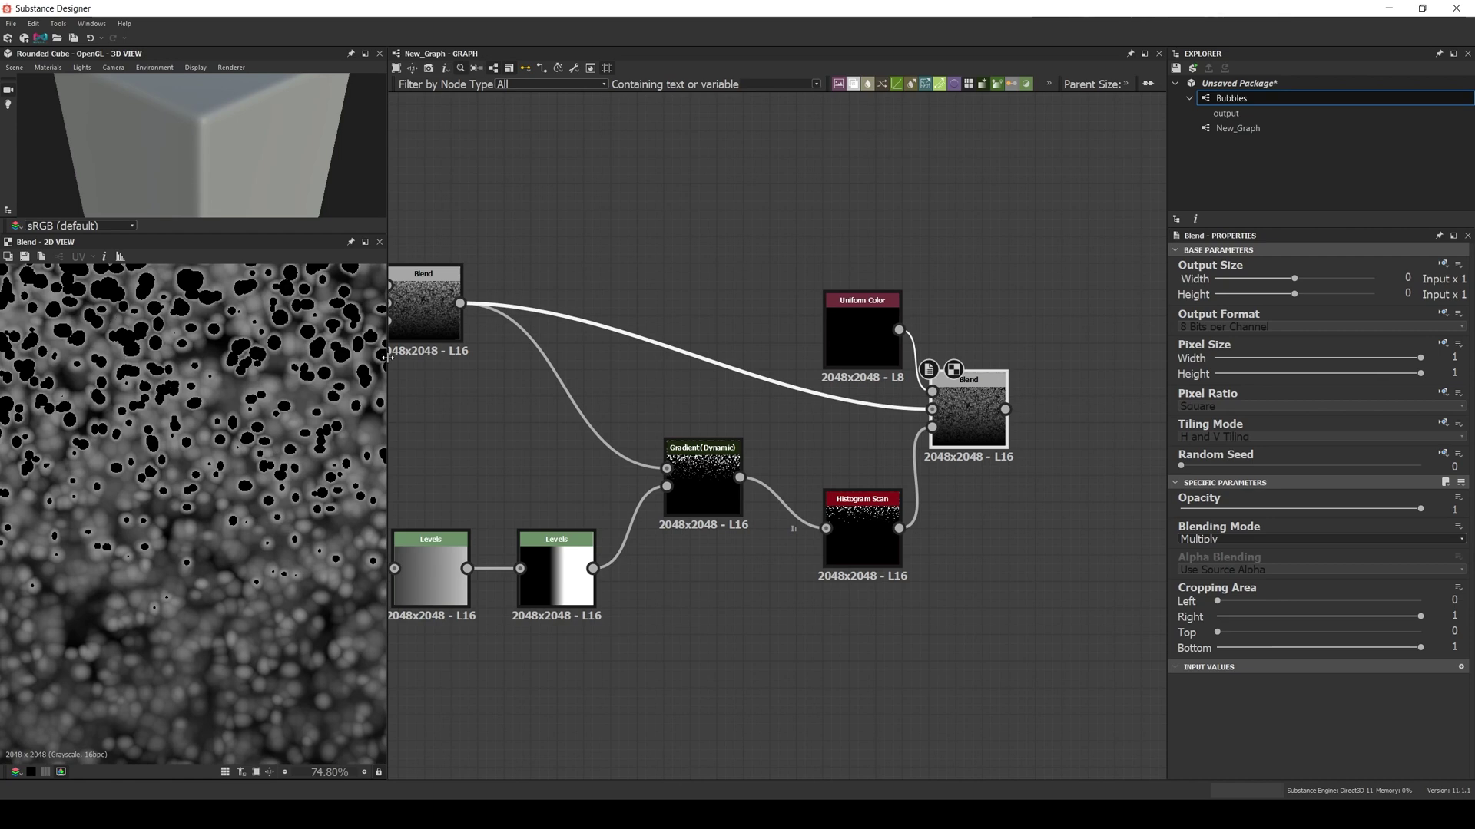
{"action": "scroll", "coordinate": [647, 421], "scroll_direction": "down", "scroll_amount": 1}
{"action": "scroll", "coordinate": [311, 436], "scroll_direction": "down", "scroll_amount": 5}
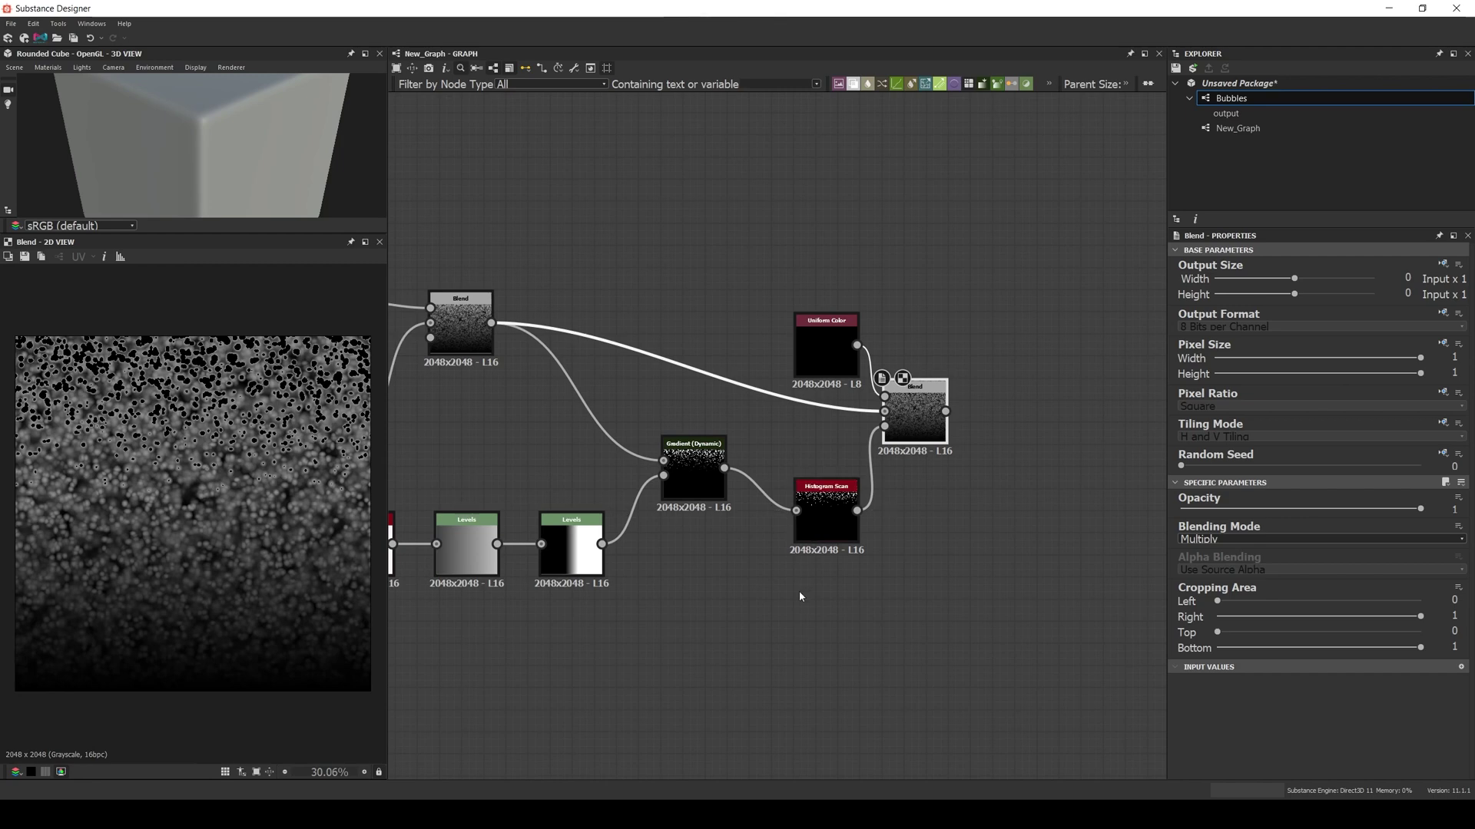
- Insert a Levels node onto the link between the two Blend nodes
{"action": "left_click", "coordinate": [799, 592]}
{"action": "left_click", "coordinate": [642, 355]}
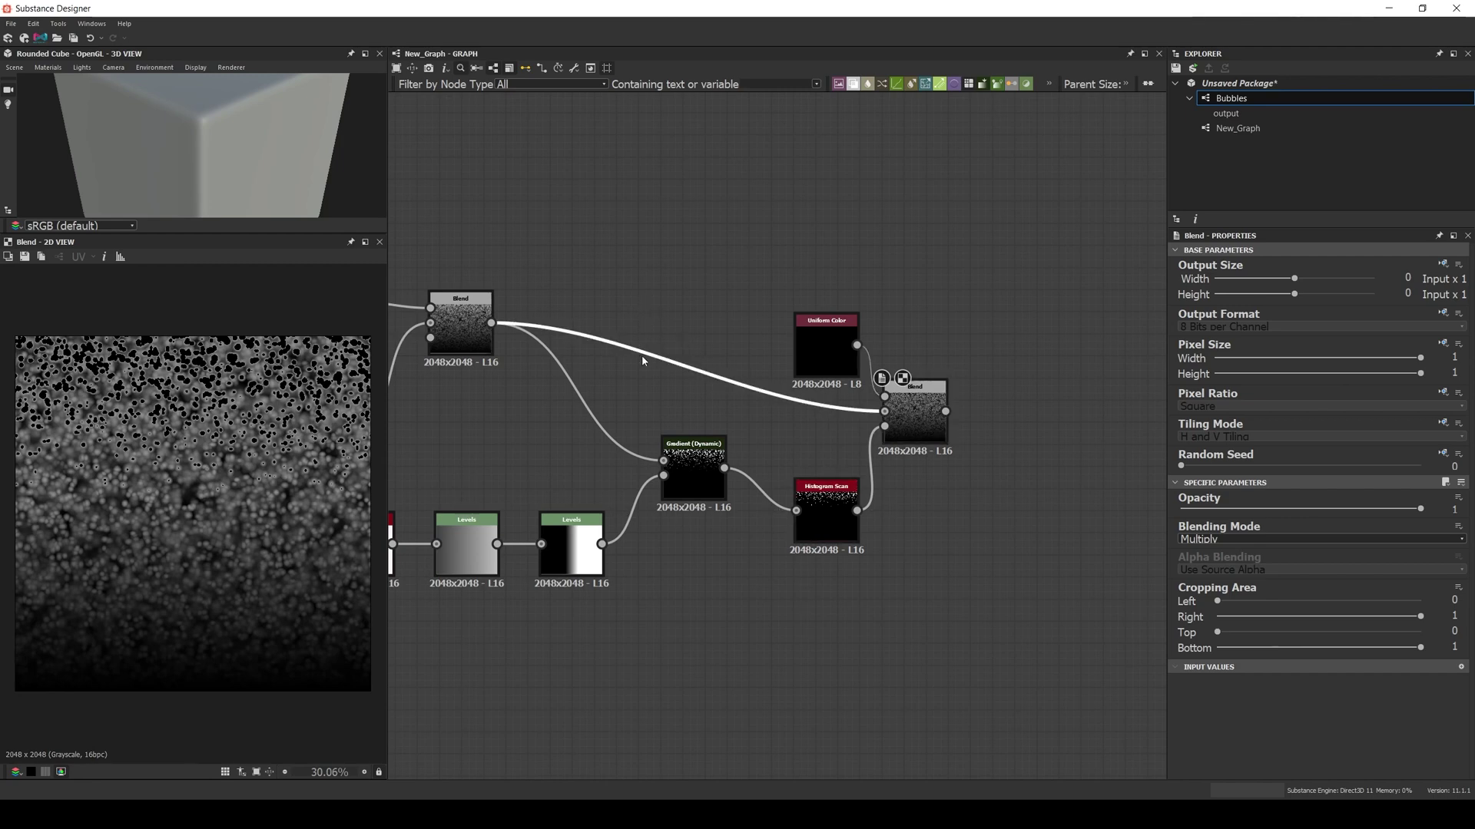
{"action": "key", "text": "space"}
{"action": "key", "text": "Return"}
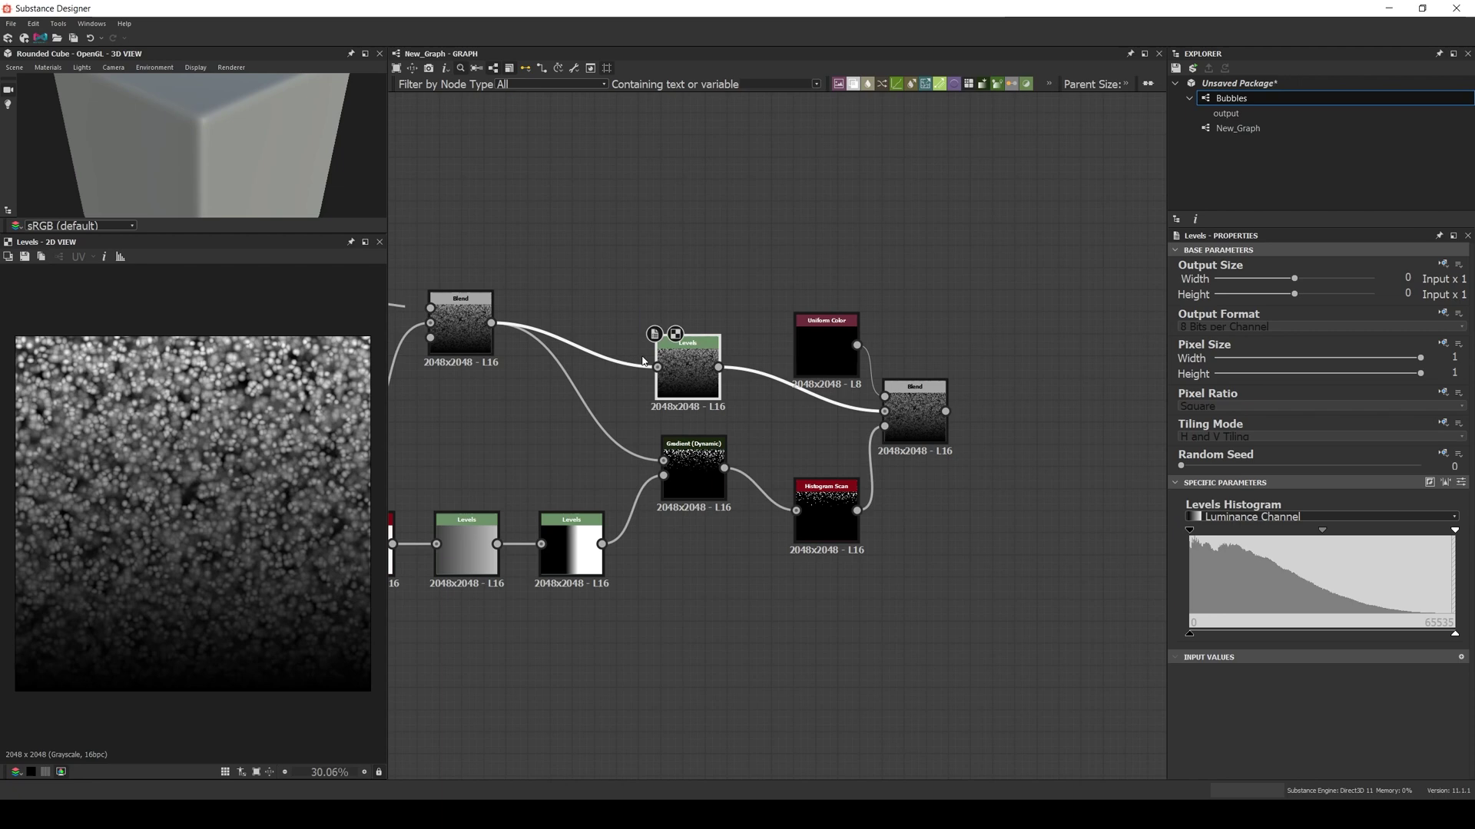
{"action": "left_click_drag", "start_coordinate": [652, 366], "coordinate": [619, 322]}
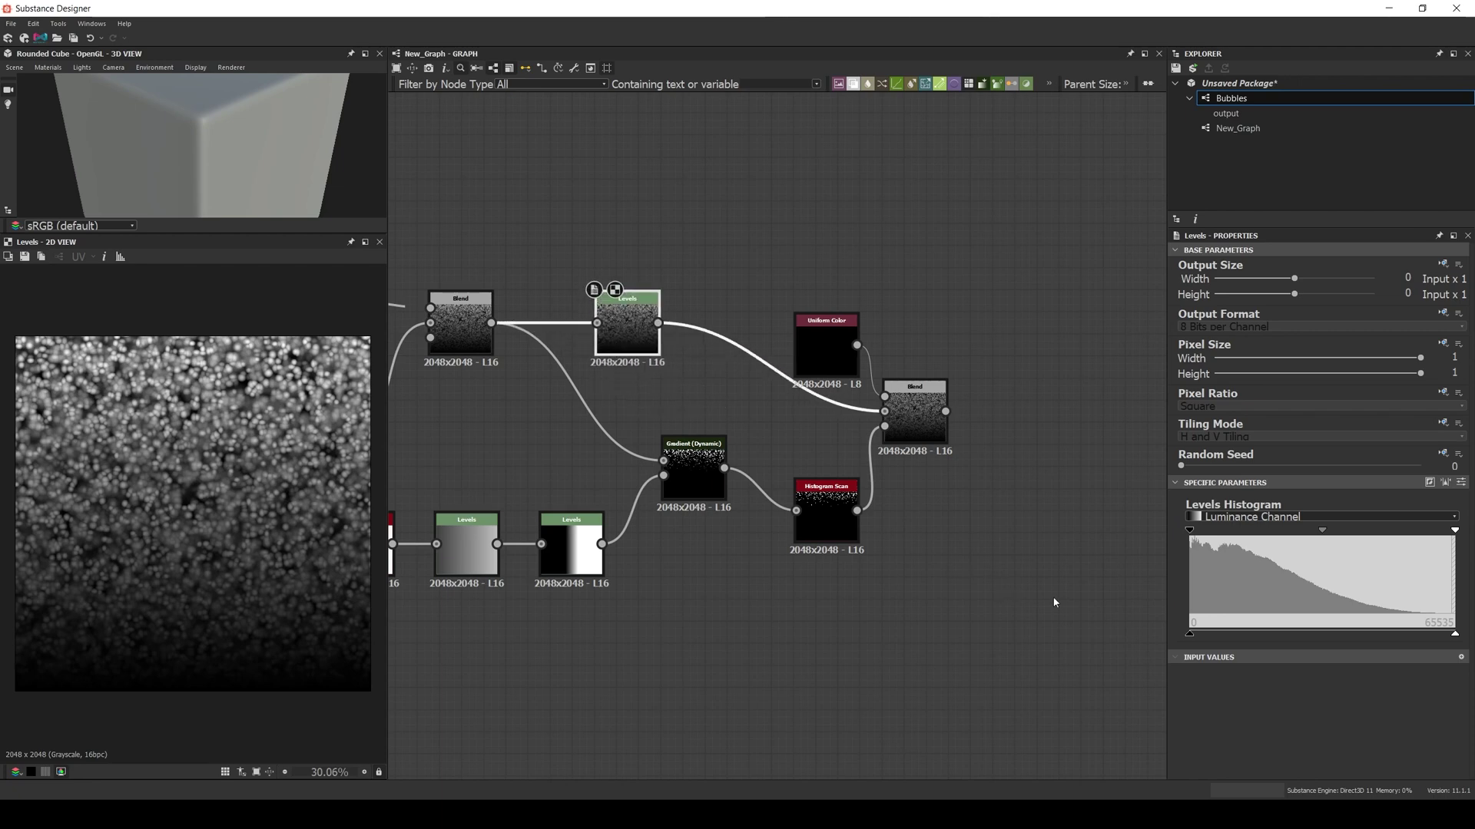
- Shift the Levels midtones slightly to darken the bubbles, then frame the graph
{"action": "left_click_drag", "start_coordinate": [1191, 631], "coordinate": [1193, 634]}
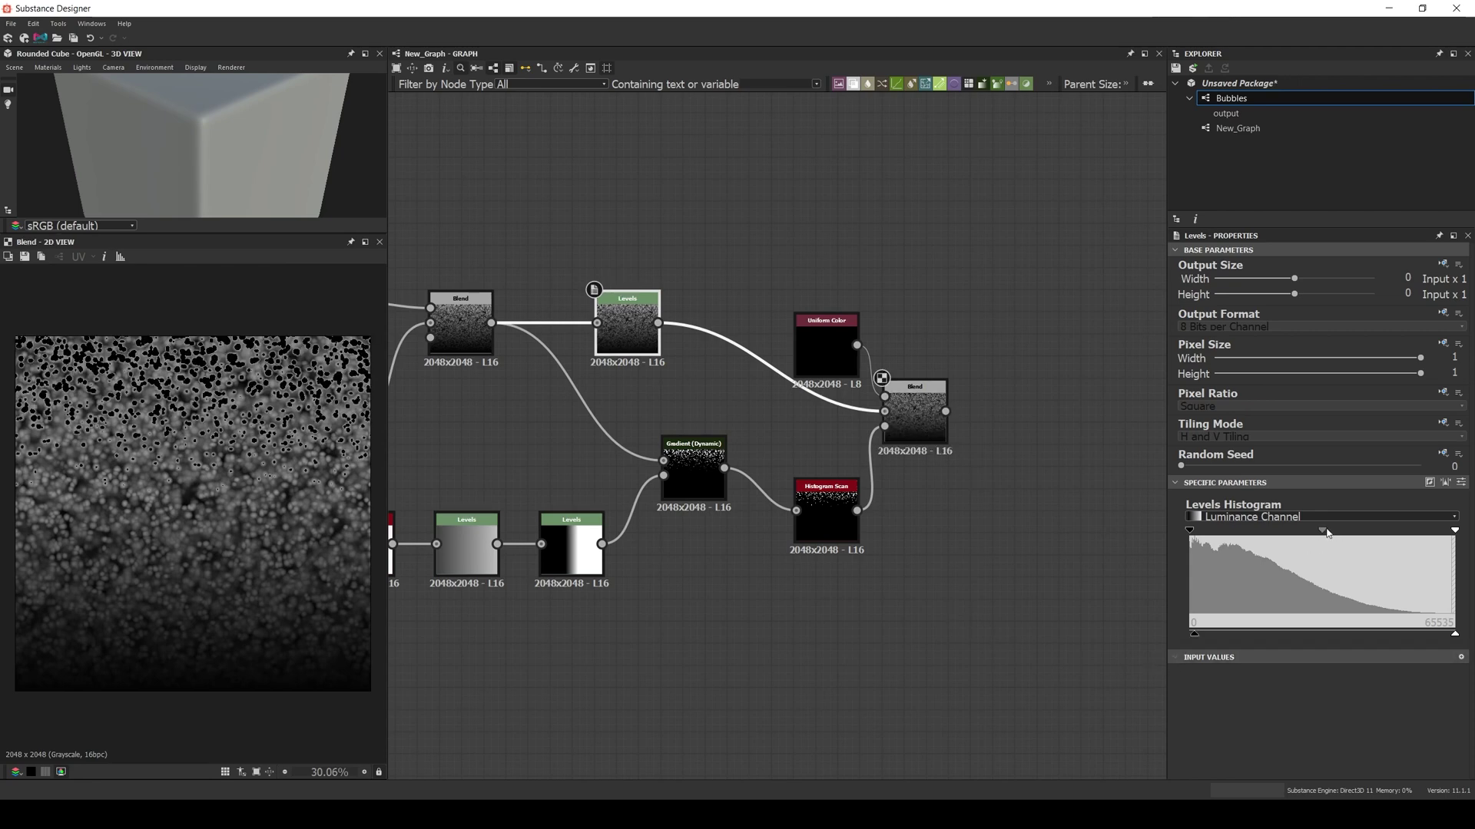
{"action": "left_click_drag", "start_coordinate": [1327, 533], "coordinate": [1323, 537]}
{"action": "key", "text": "f"}
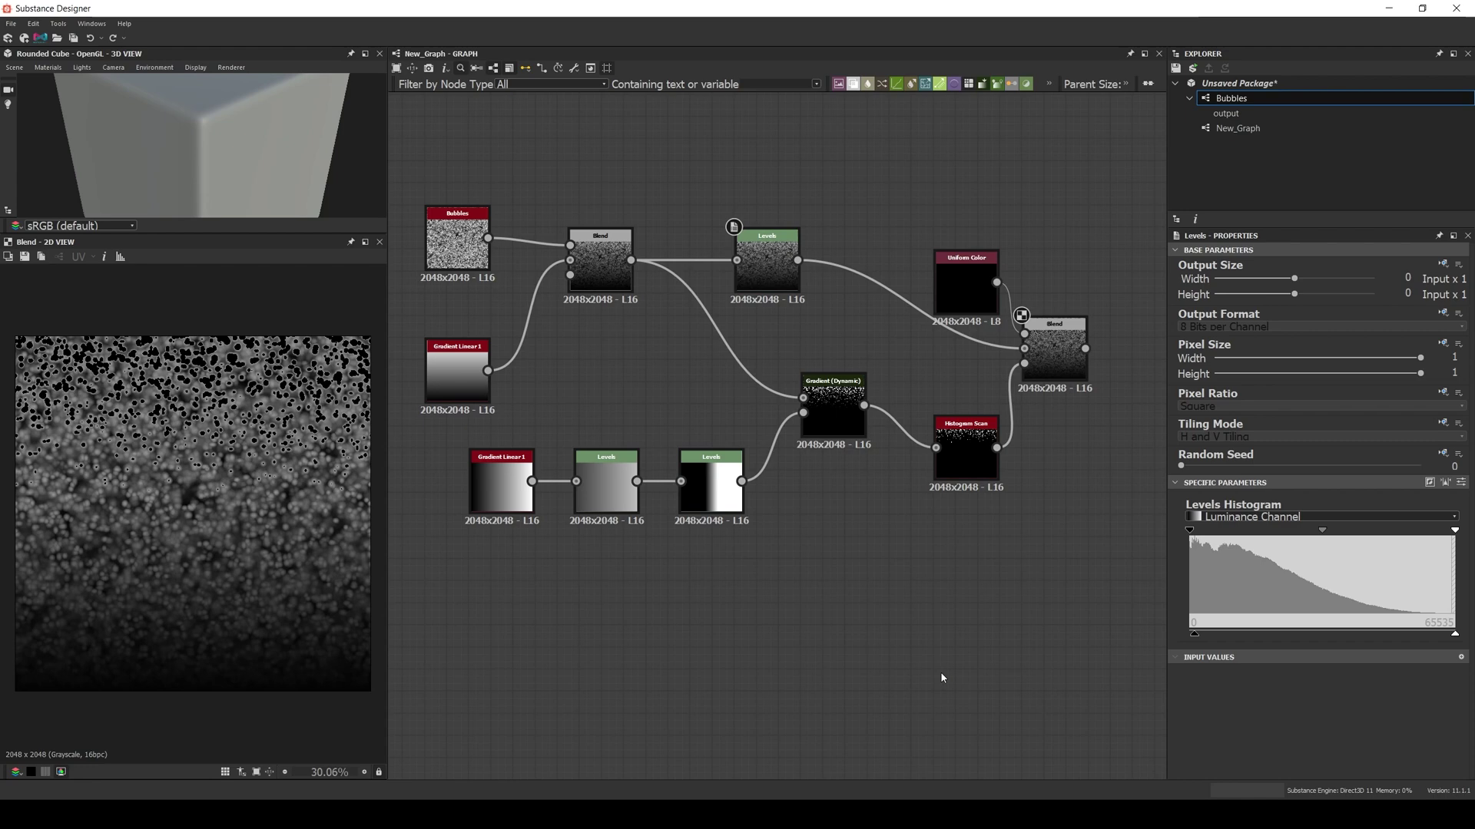
{"action": "middle_click_drag", "start_coordinate": [973, 637], "coordinate": [794, 639]}
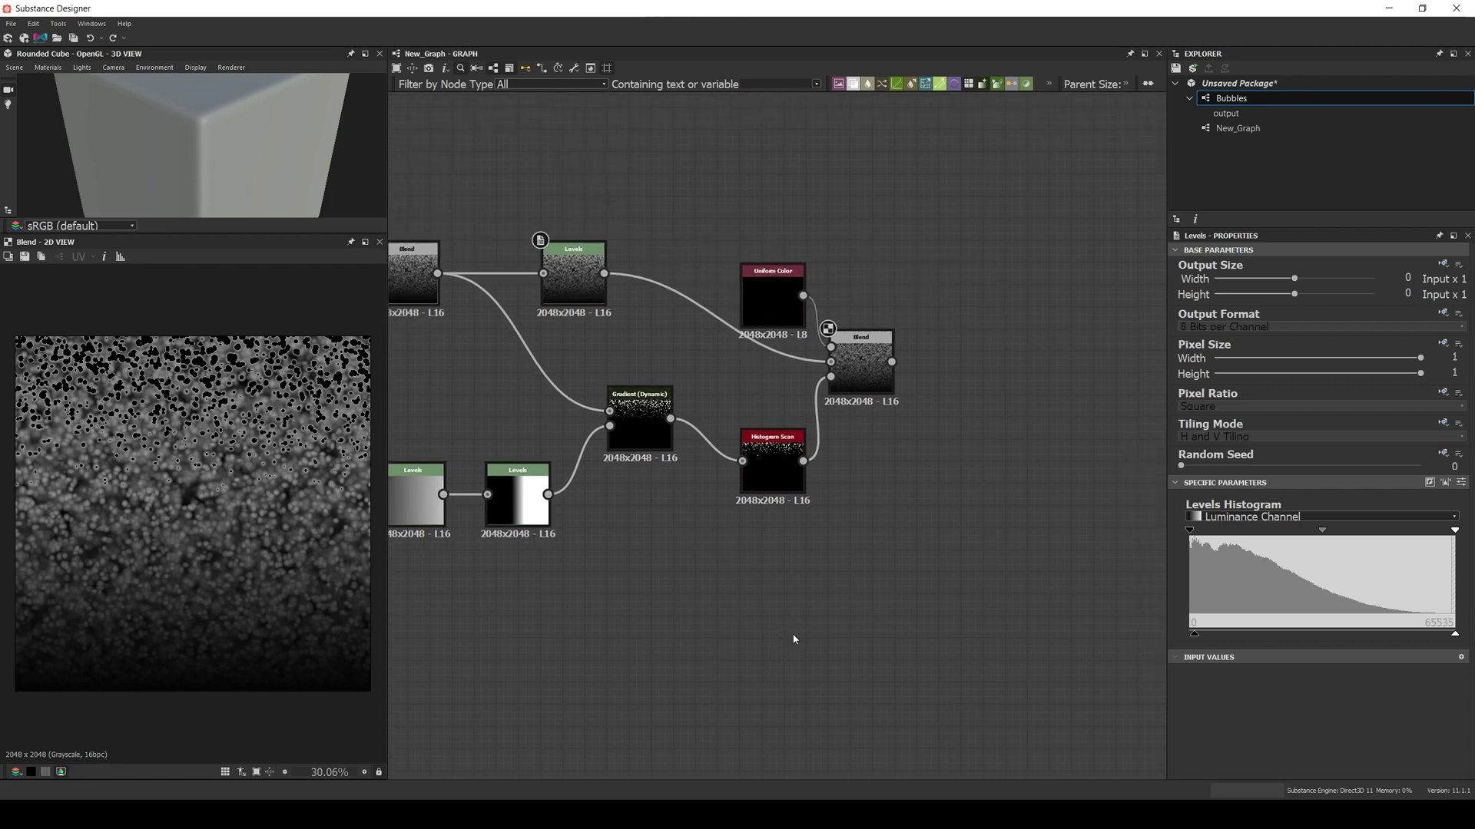
{"action": "left_click", "coordinate": [861, 369]}
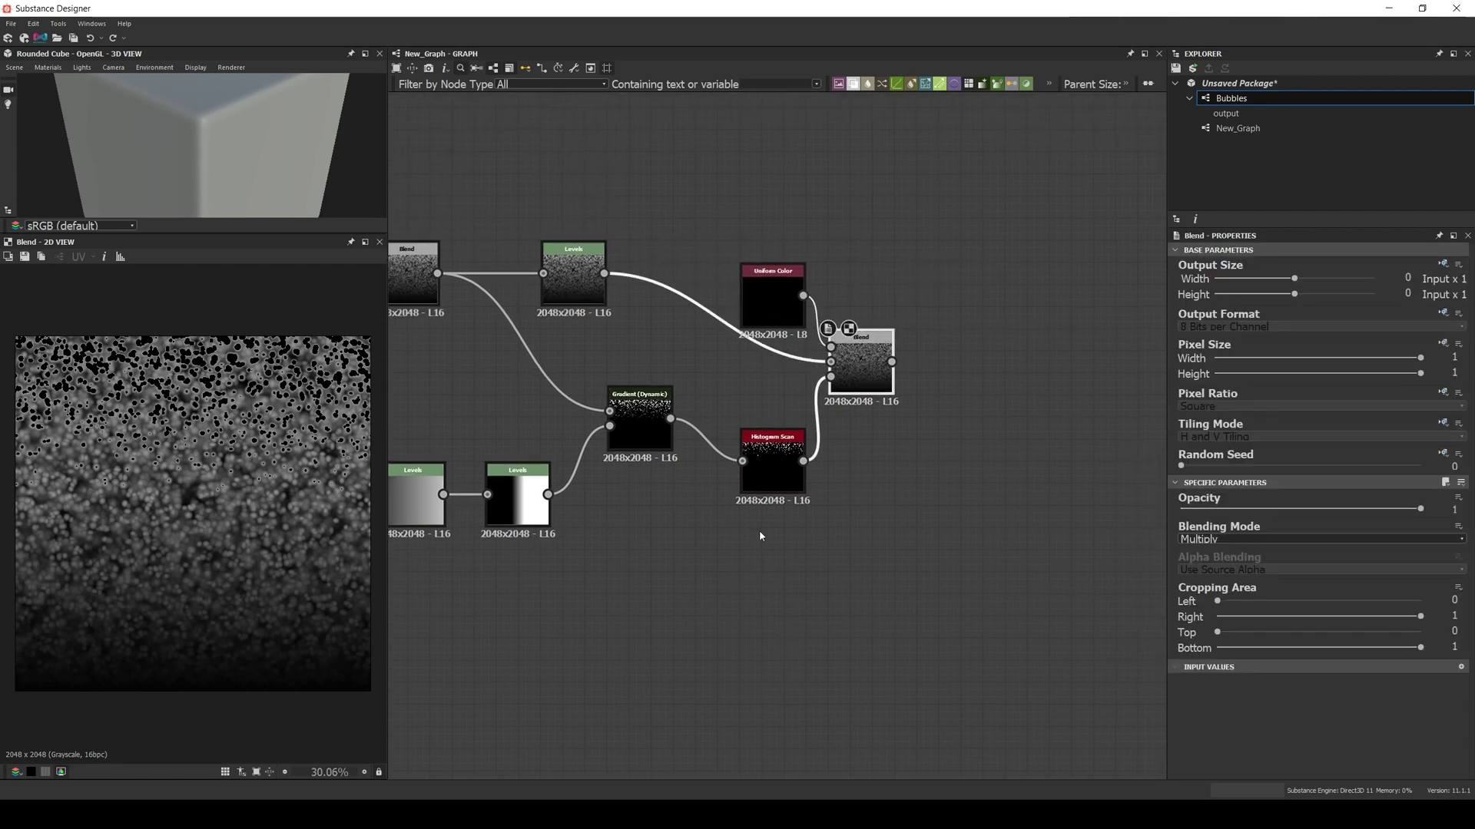
- Add a Switch Grayscale node to the right of the final Blend
{"action": "middle_click_drag", "start_coordinate": [787, 517], "coordinate": [750, 527]}
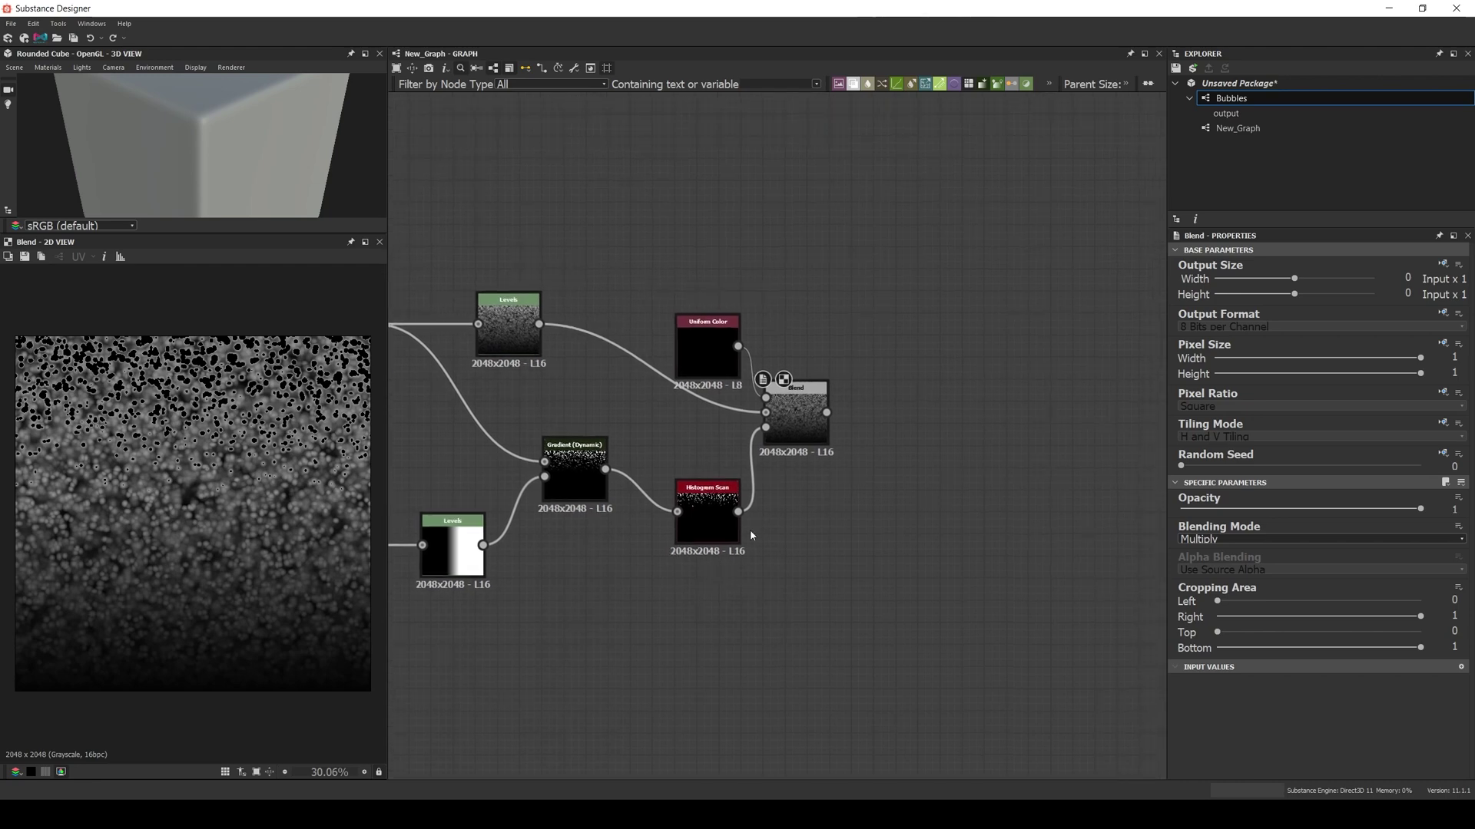
{"action": "key", "text": "space"}
{"action": "type", "text": "switch"}
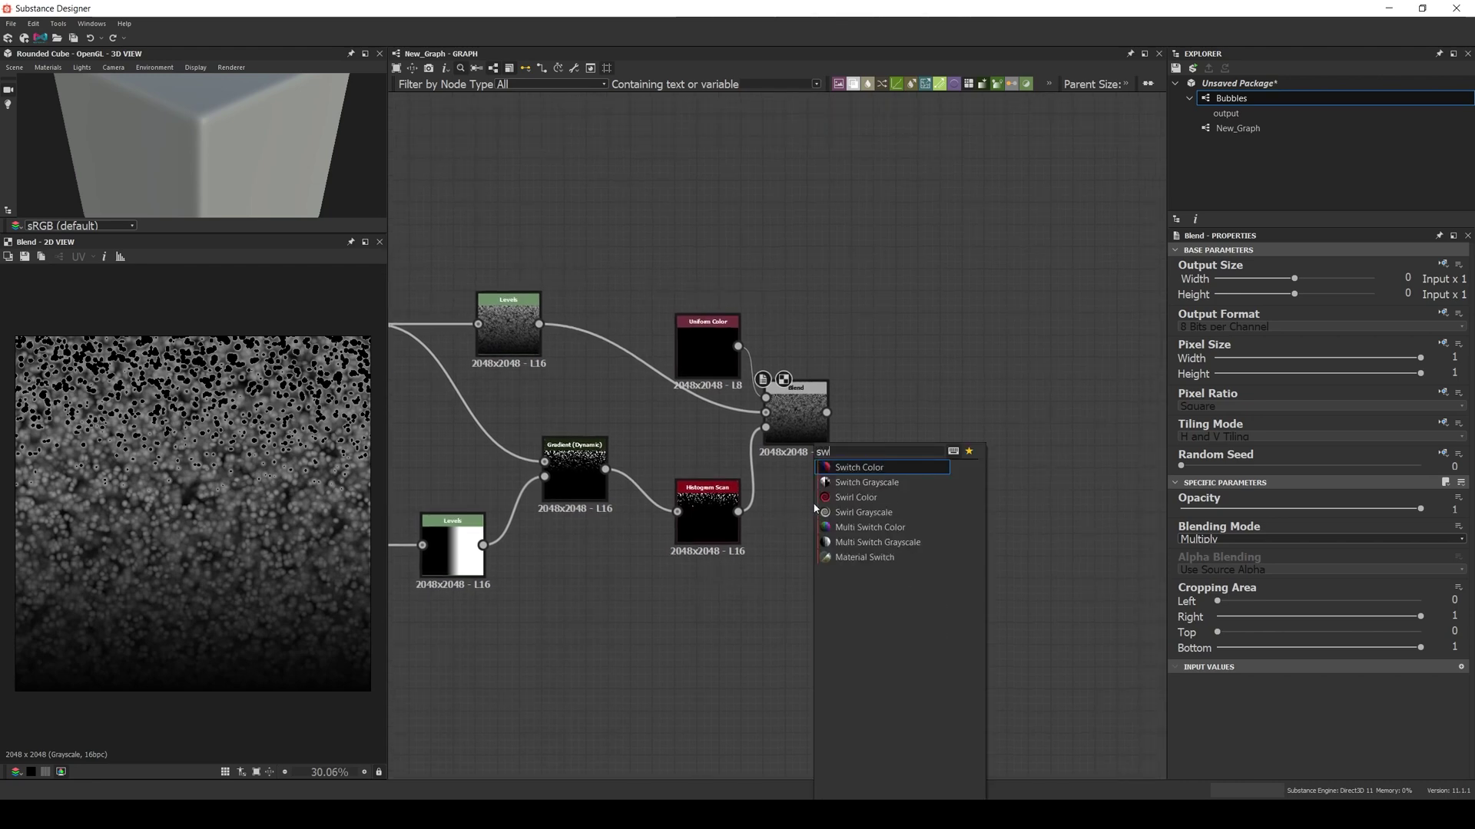
{"action": "key", "text": "Down"}
{"action": "key", "text": "Return"}
{"action": "left_click_drag", "start_coordinate": [814, 507], "coordinate": [1009, 409]}
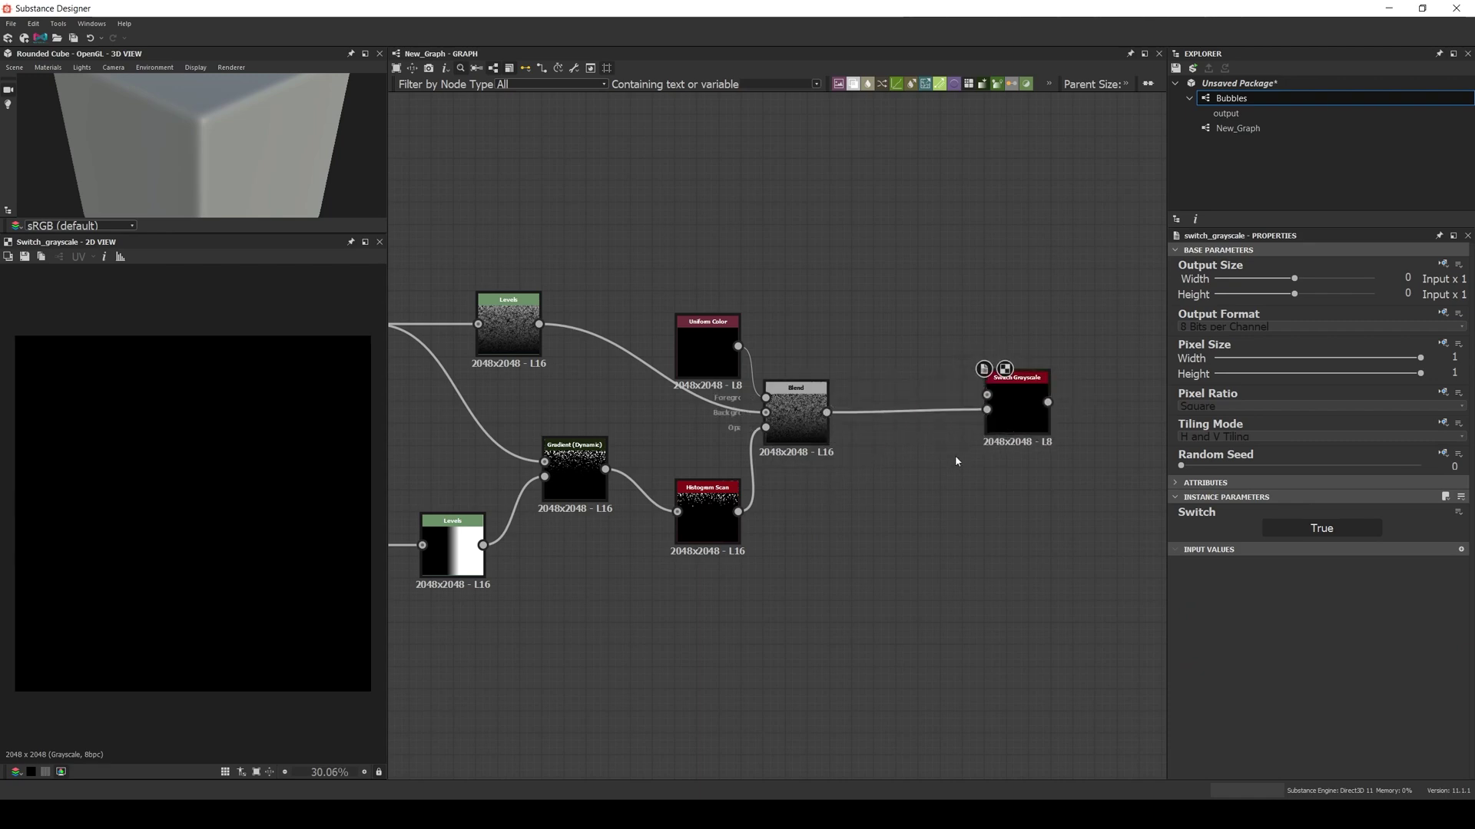
- Add an Auto Levels node wired between the Blend and the Switch Grayscale
{"action": "key", "text": "space"}
{"action": "type", "text": "auto"}
{"action": "key", "text": "Return"}
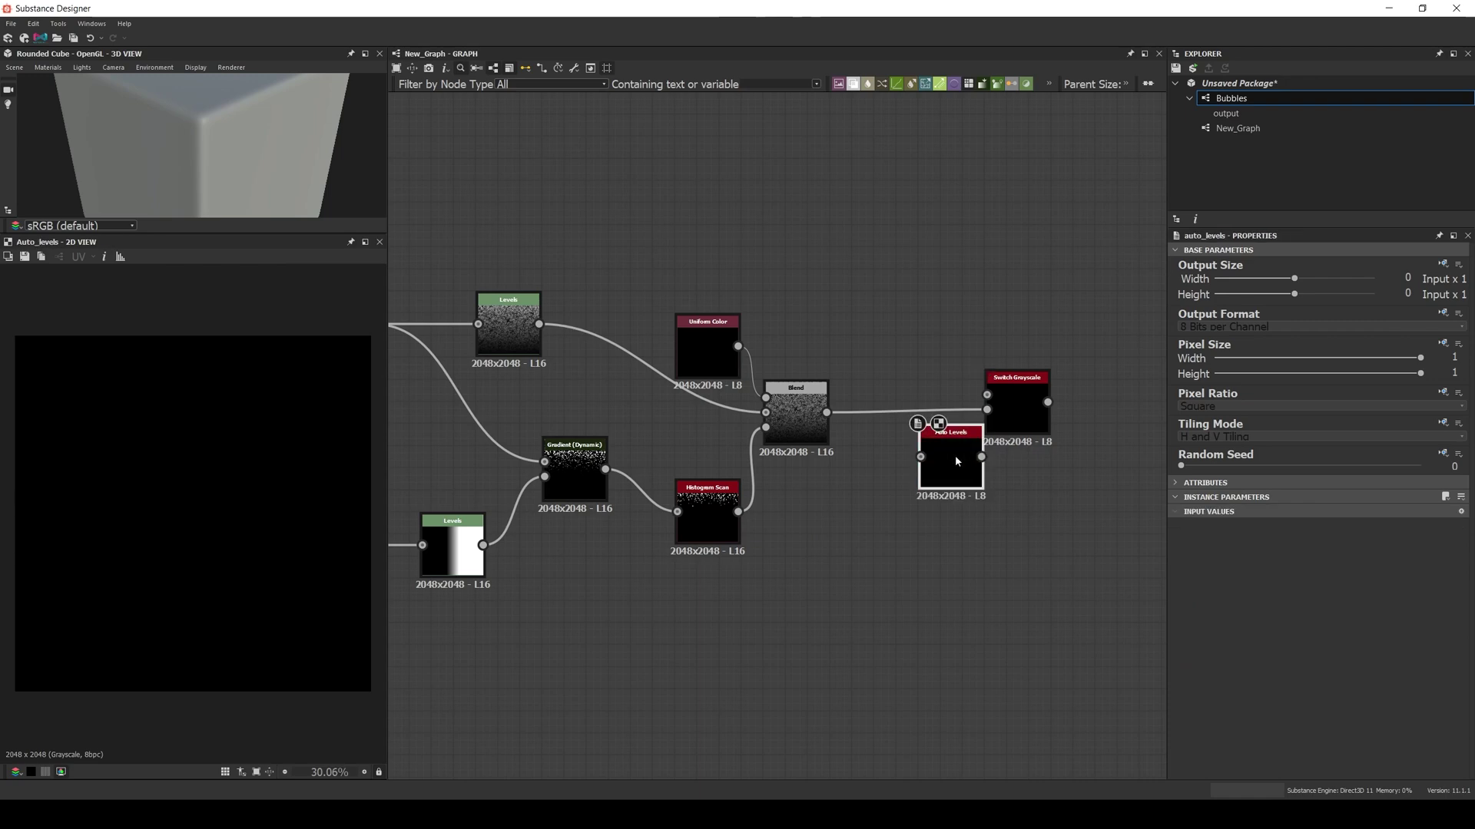
{"action": "left_click_drag", "start_coordinate": [955, 459], "coordinate": [889, 326]}
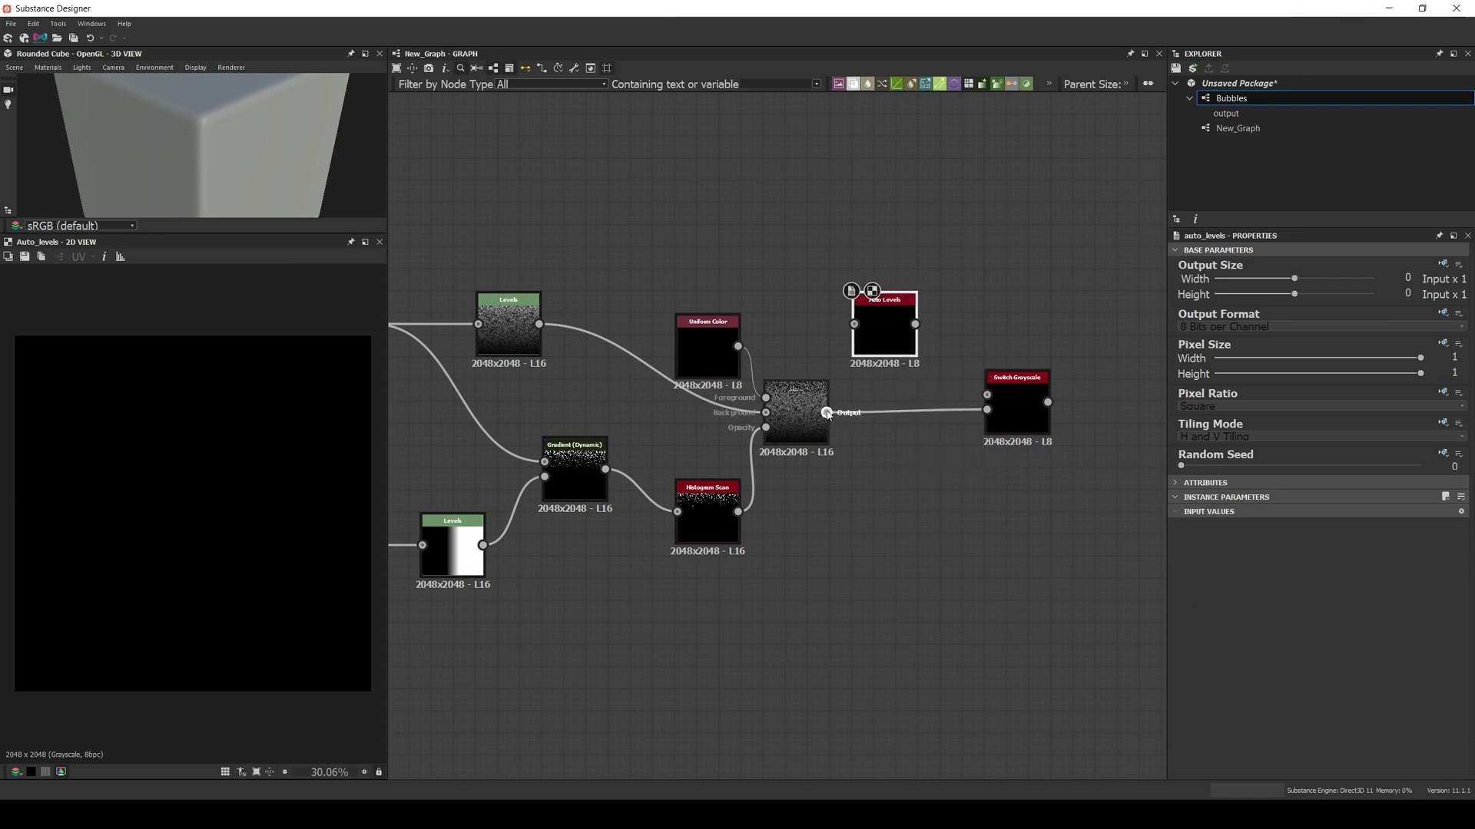
{"action": "left_click_drag", "start_coordinate": [826, 413], "coordinate": [998, 396]}
- View the Switch Grayscale output and toggle it off and on to compare
{"action": "double_click", "coordinate": [1012, 412]}
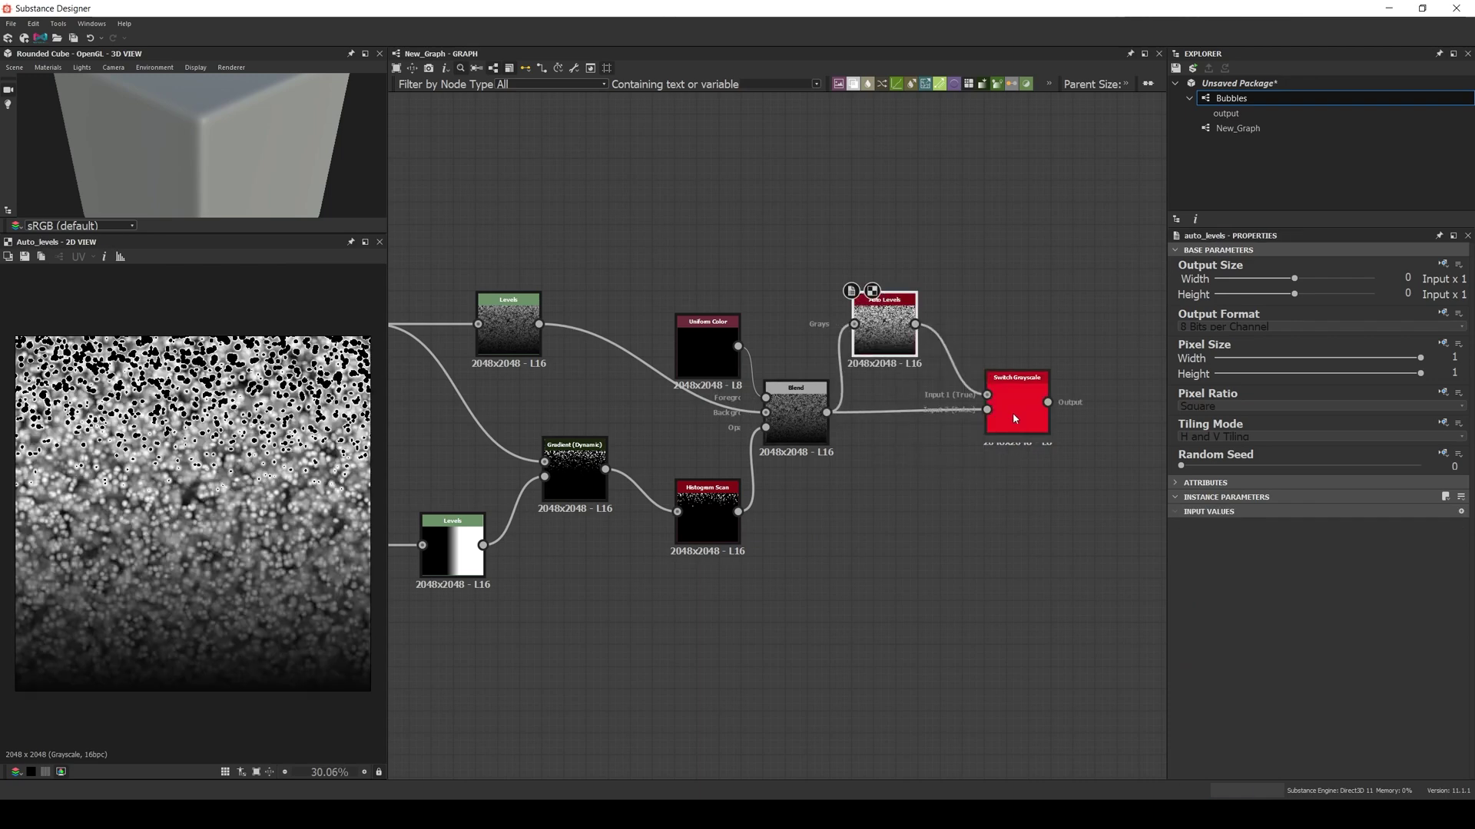
{"action": "left_click", "coordinate": [1307, 528]}
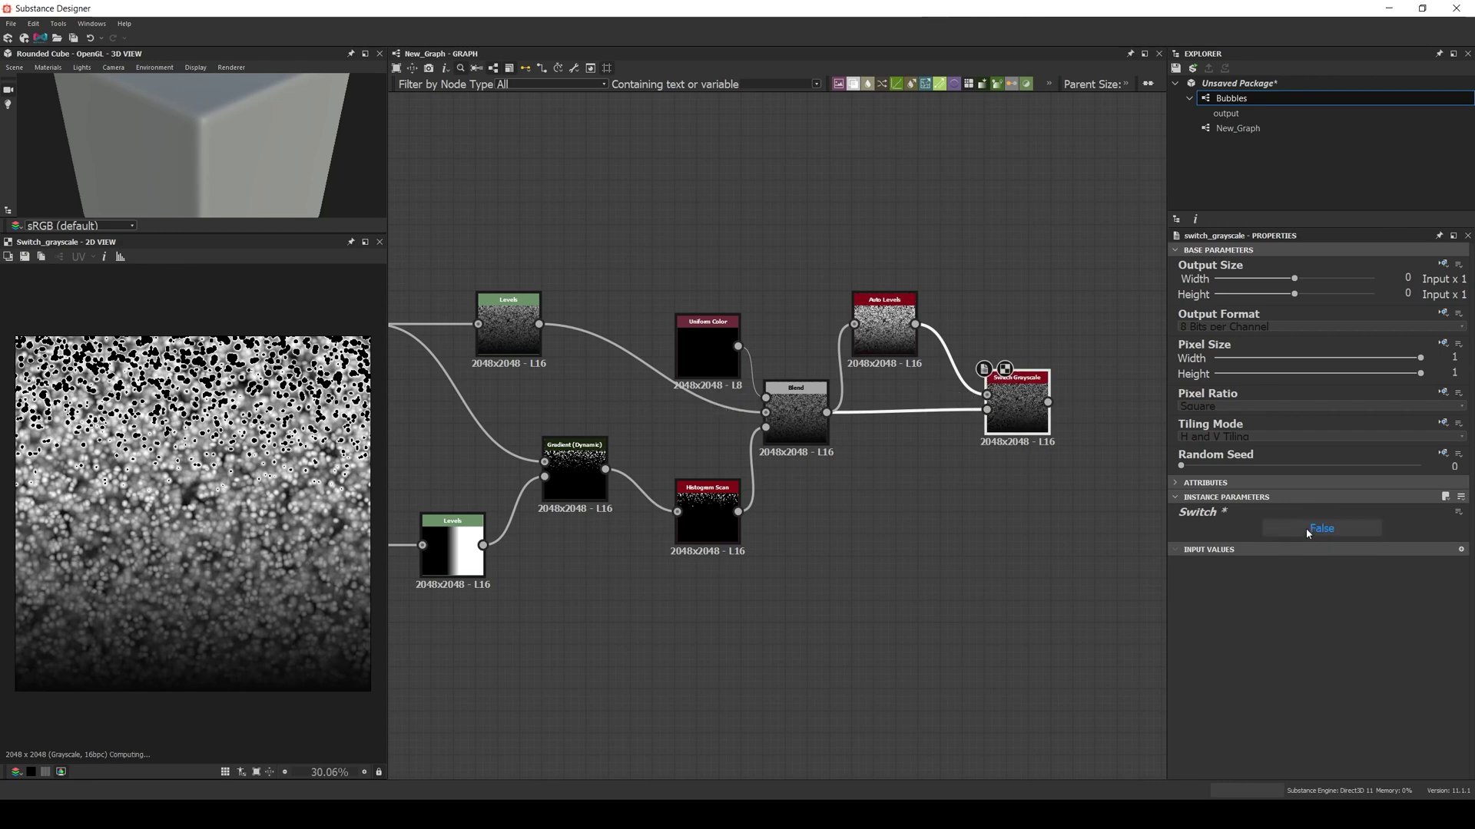
{"action": "left_click", "coordinate": [1307, 530]}
{"action": "left_click", "coordinate": [1307, 530]}
{"action": "left_click", "coordinate": [1307, 530]}
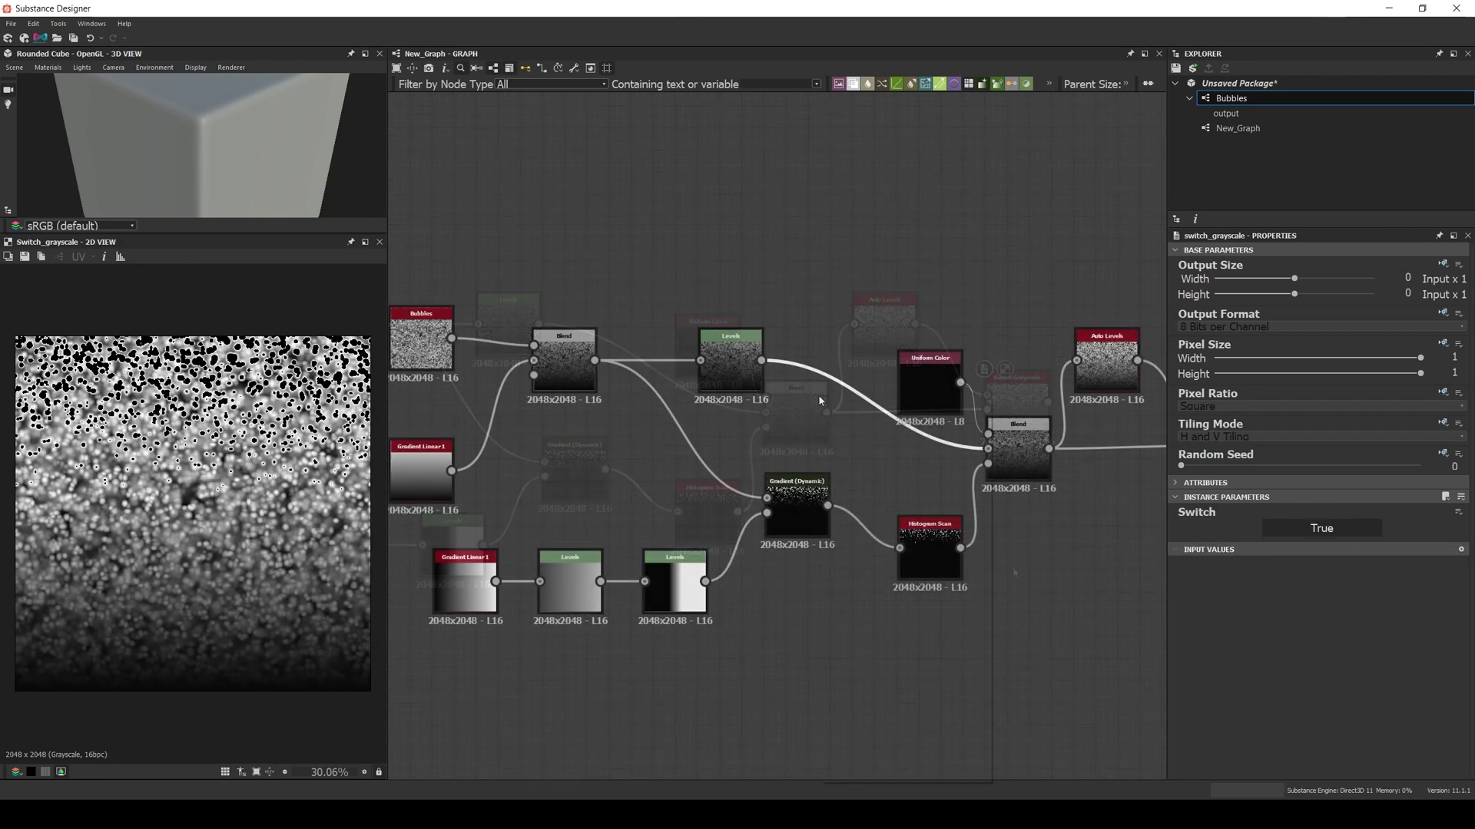
- Insert a Blur HQ Grayscale node between the Levels and Uniform Color nodes
{"action": "key", "text": "space"}
{"action": "type", "text": "bl"}
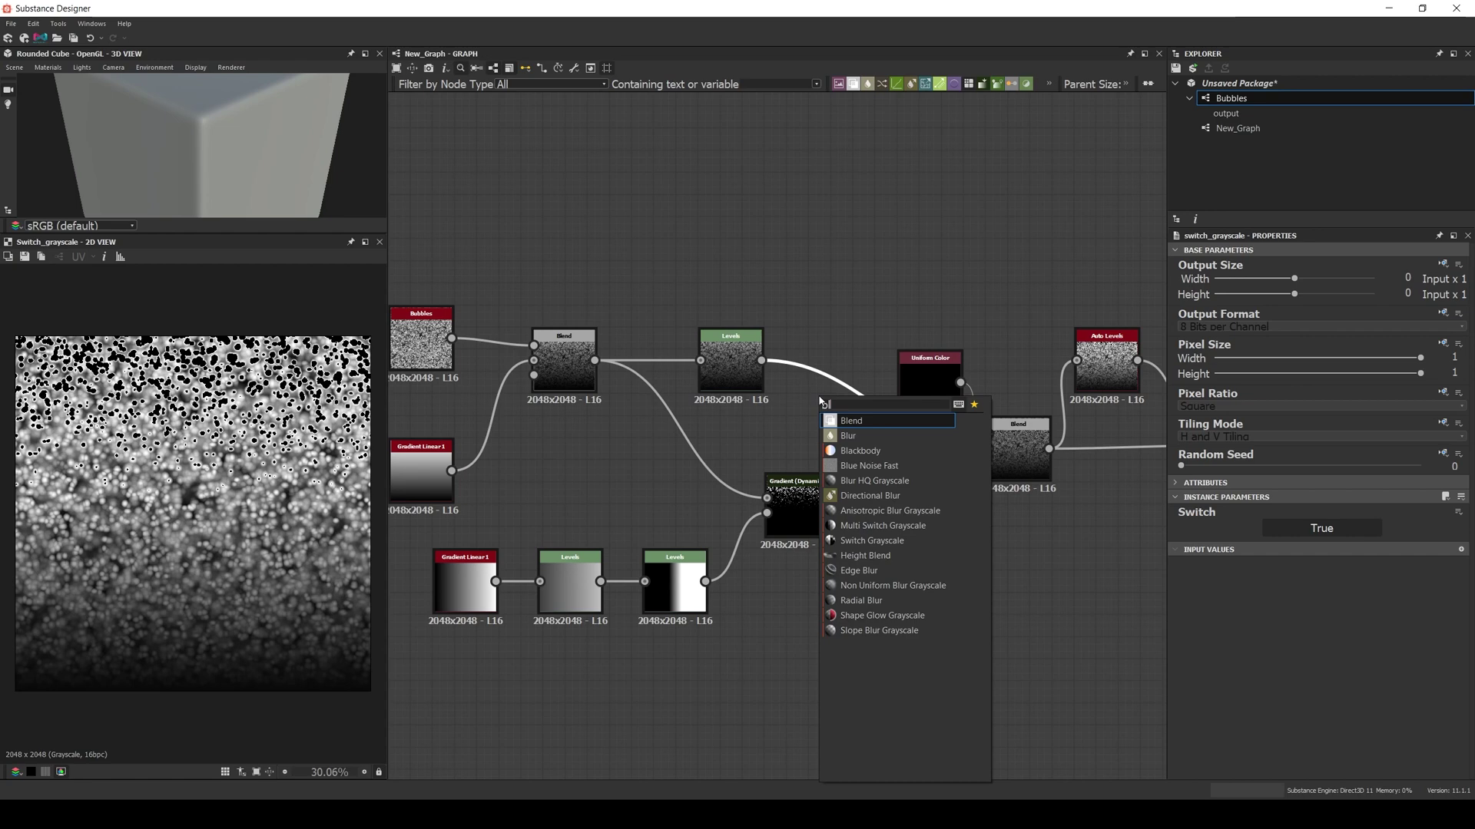
{"action": "key", "text": "Down"}
{"action": "key", "text": "Down"}
{"action": "key", "text": "Down"}
{"action": "key", "text": "Down"}
{"action": "key", "text": "Return"}
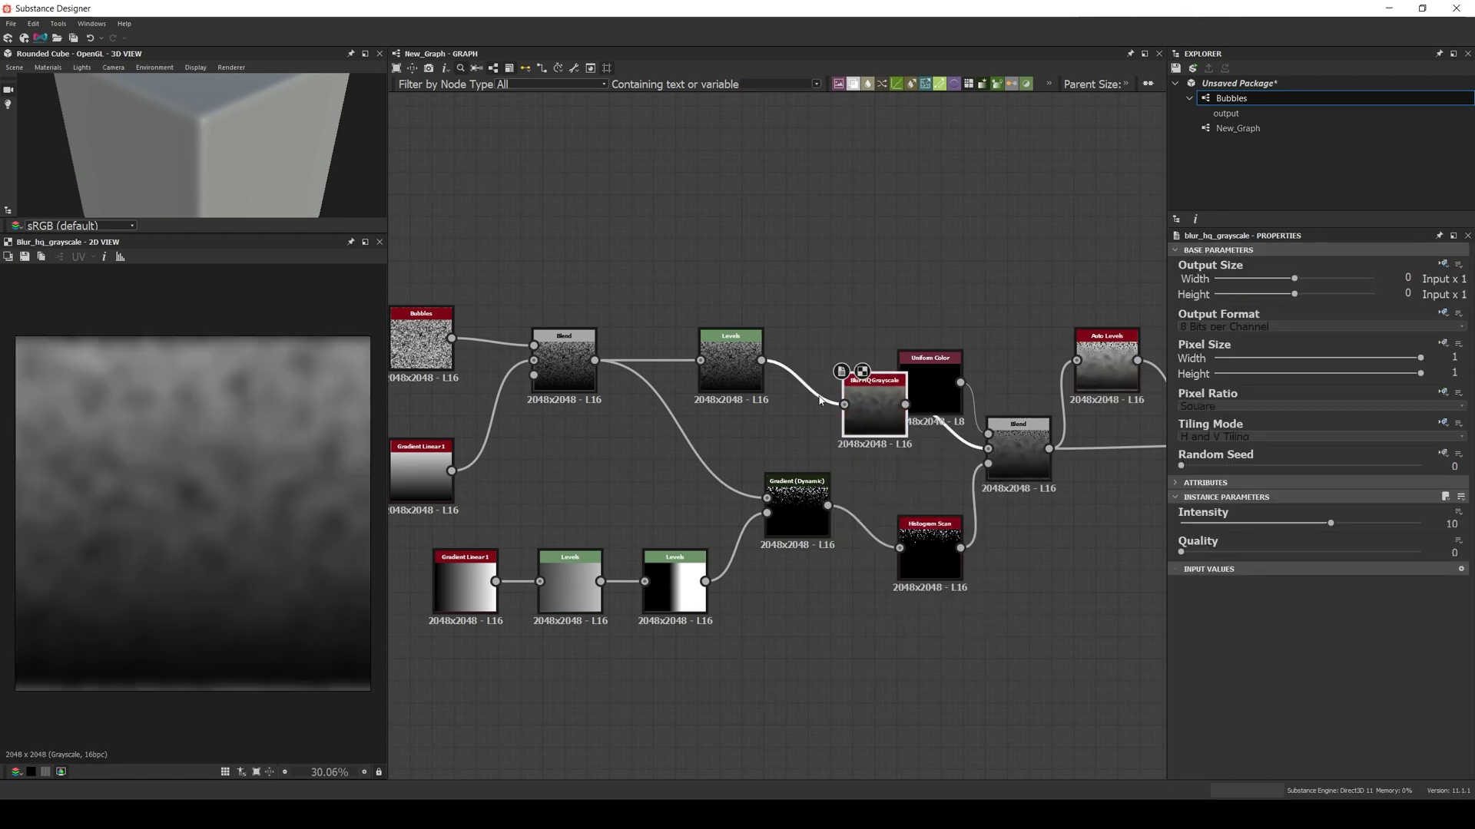
{"action": "left_click_drag", "start_coordinate": [840, 399], "coordinate": [784, 355]}
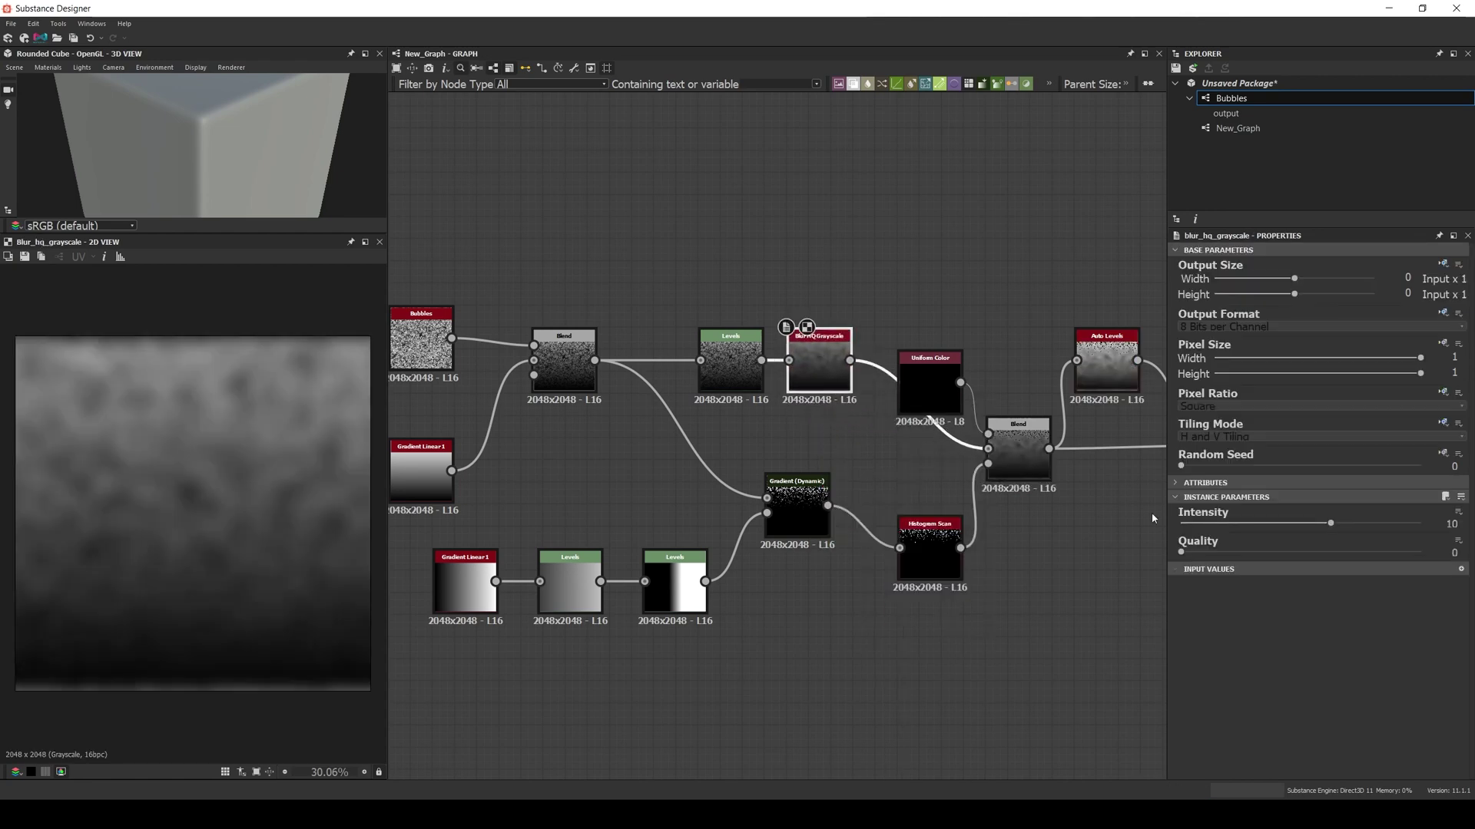
- Set blur Quality to 1 and Intensity to 0, then preview Switch Grayscale with slight blur
{"action": "left_click", "coordinate": [1208, 553]}
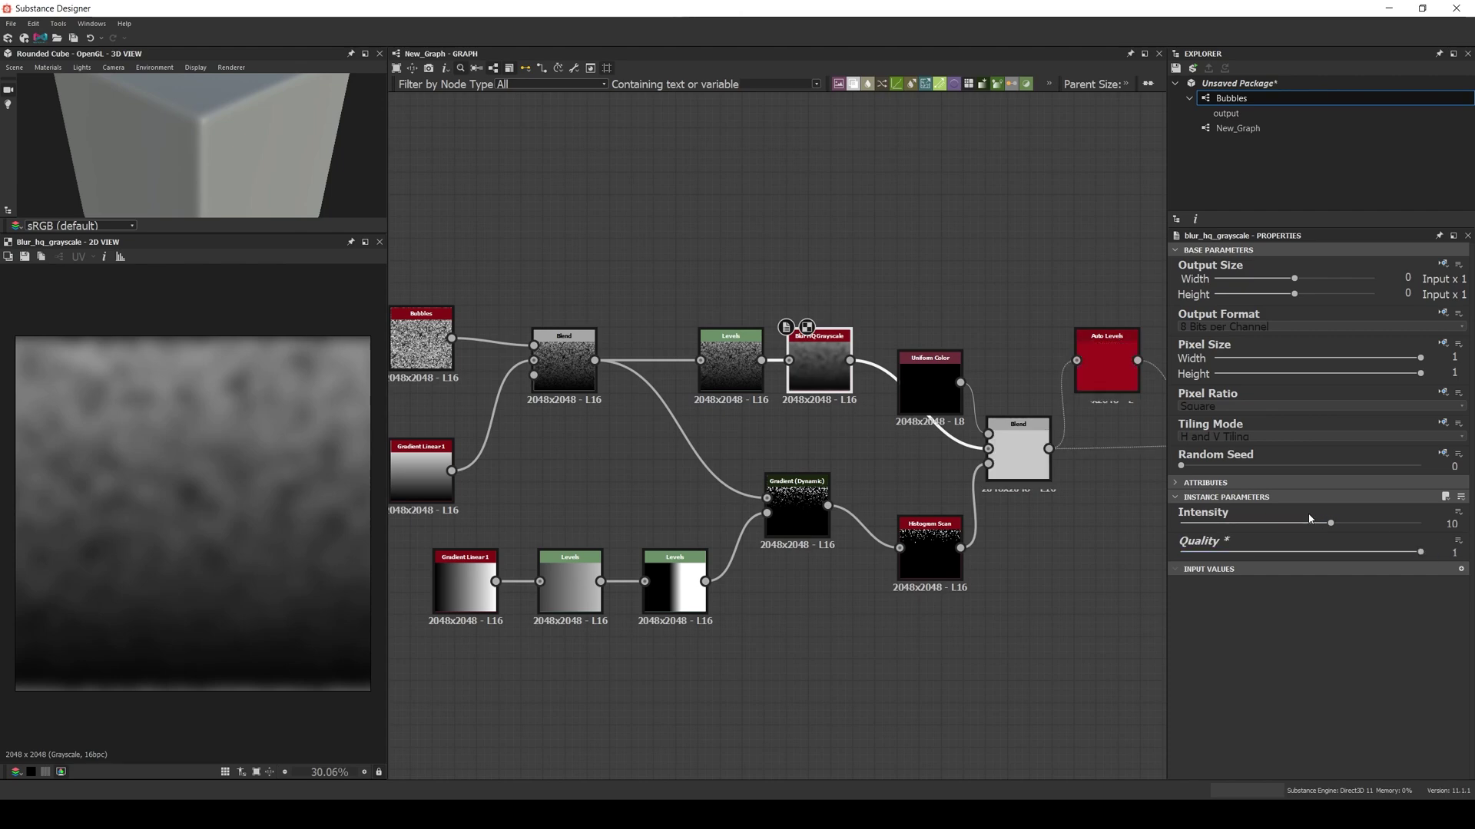
{"action": "left_click_drag", "start_coordinate": [1331, 523], "coordinate": [1175, 524]}
{"action": "middle_click_drag", "start_coordinate": [1075, 430], "coordinate": [948, 464]}
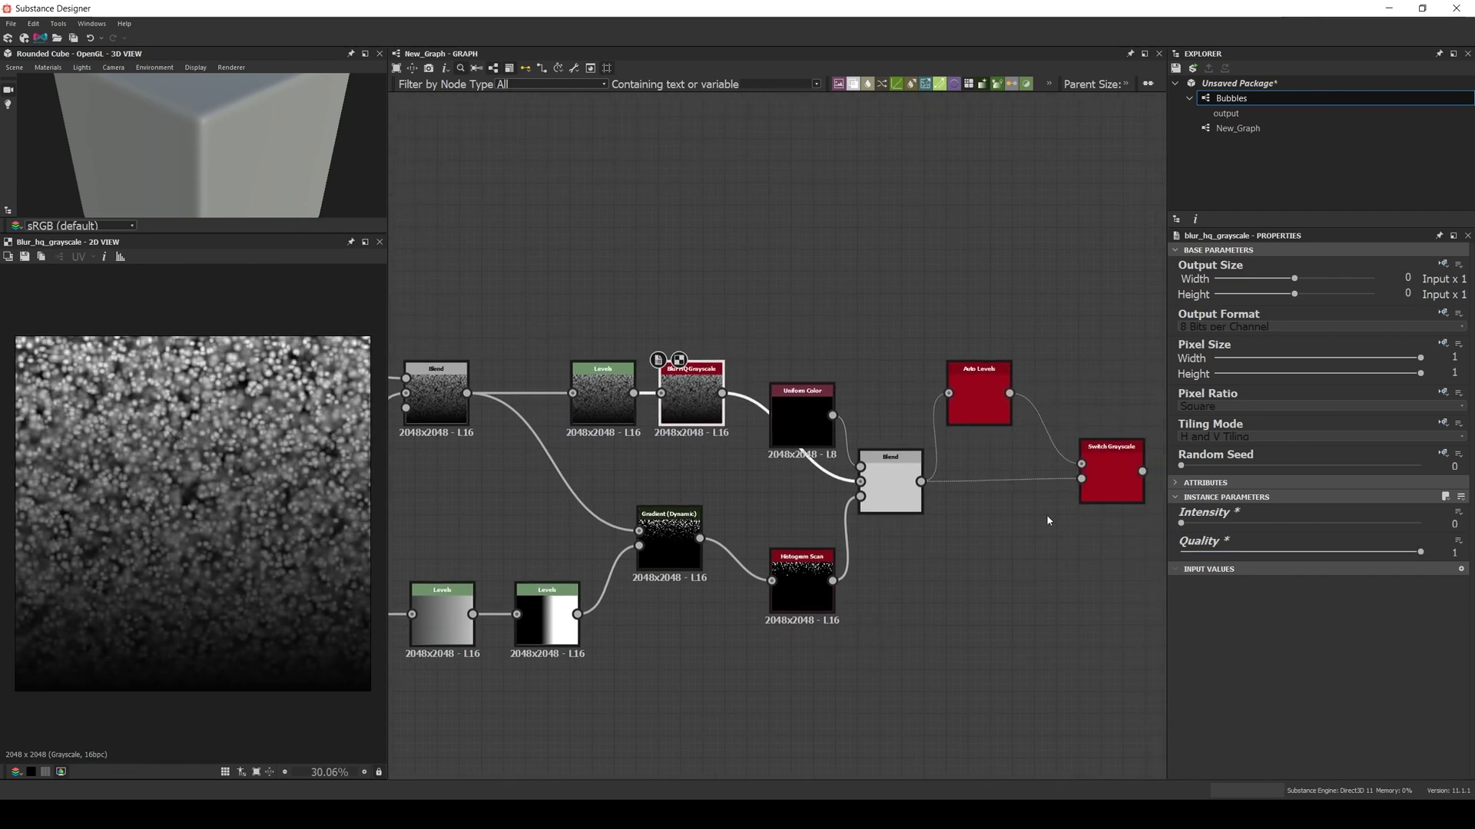
{"action": "double_click", "coordinate": [1112, 463]}
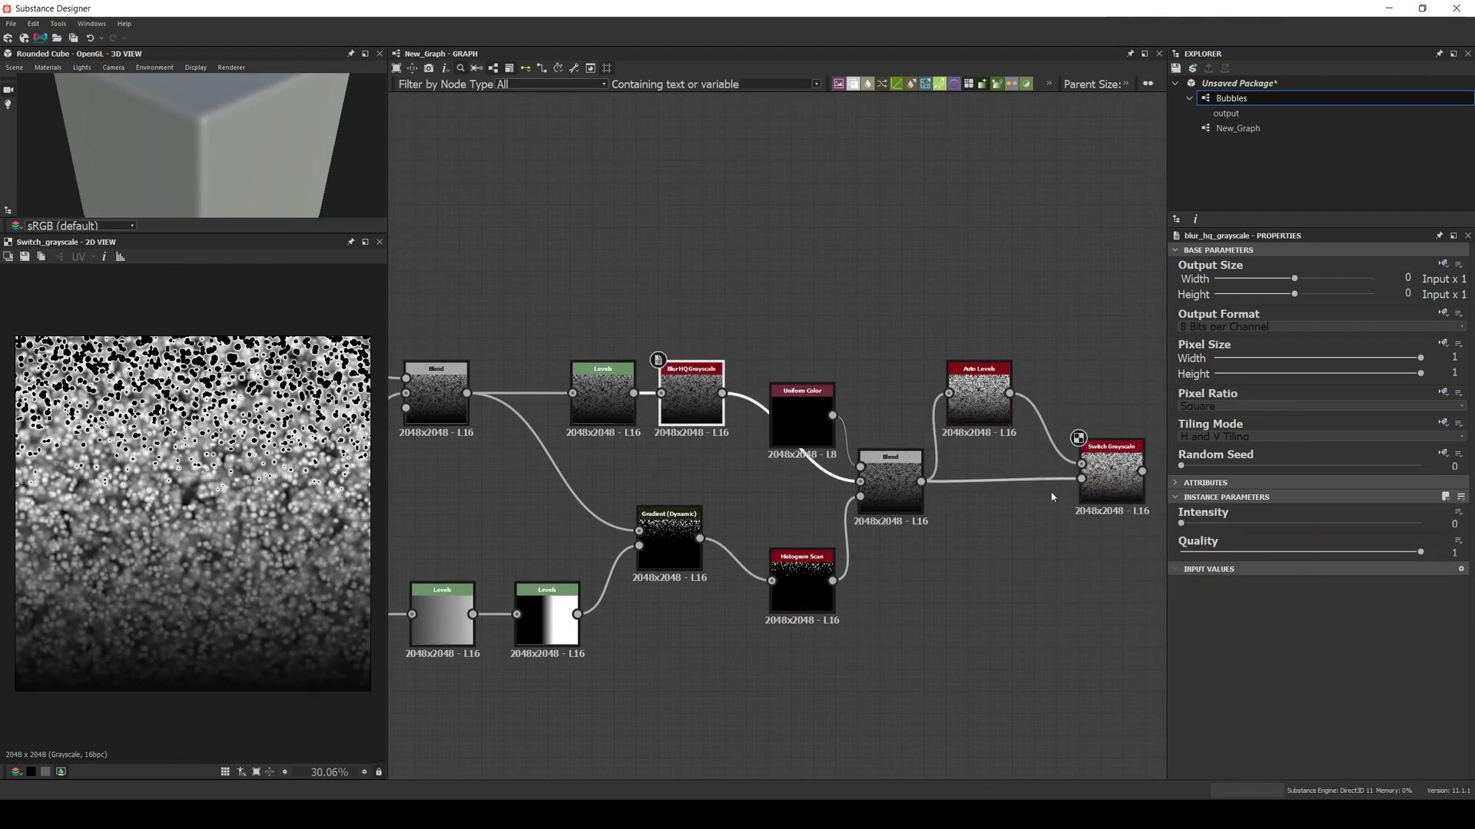
{"action": "mouse_move", "coordinate": [1181, 524]}
{"action": "left_mouse_down"}
{"action": "mouse_move", "coordinate": [1207, 525]}
{"action": "mouse_move", "coordinate": [1174, 532]}
{"action": "left_mouse_up"}
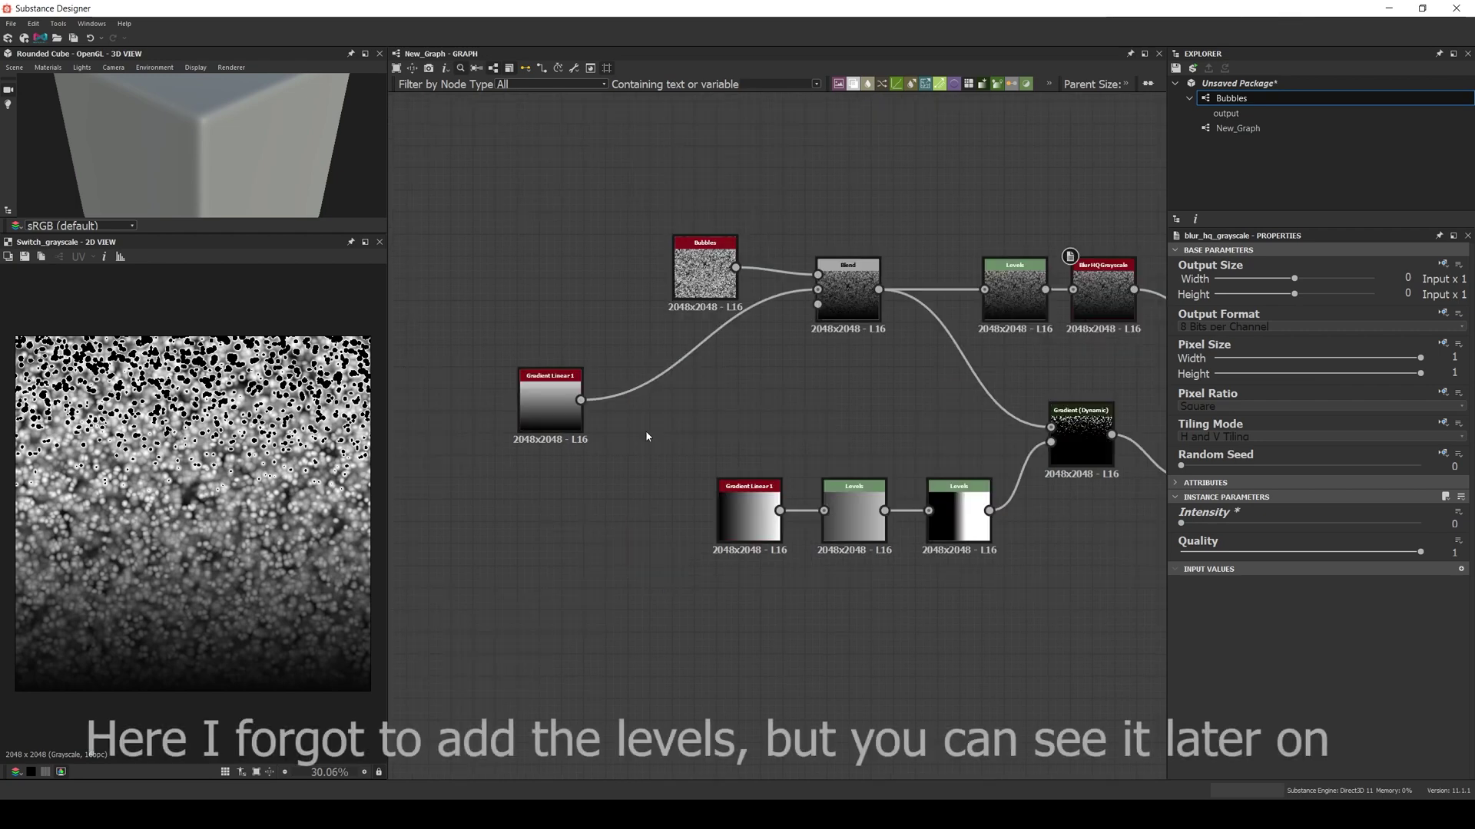
- Add a Blur HQ Grayscale after Gradient Linear 1 with full quality and low intensity
{"action": "left_click", "coordinate": [645, 431]}
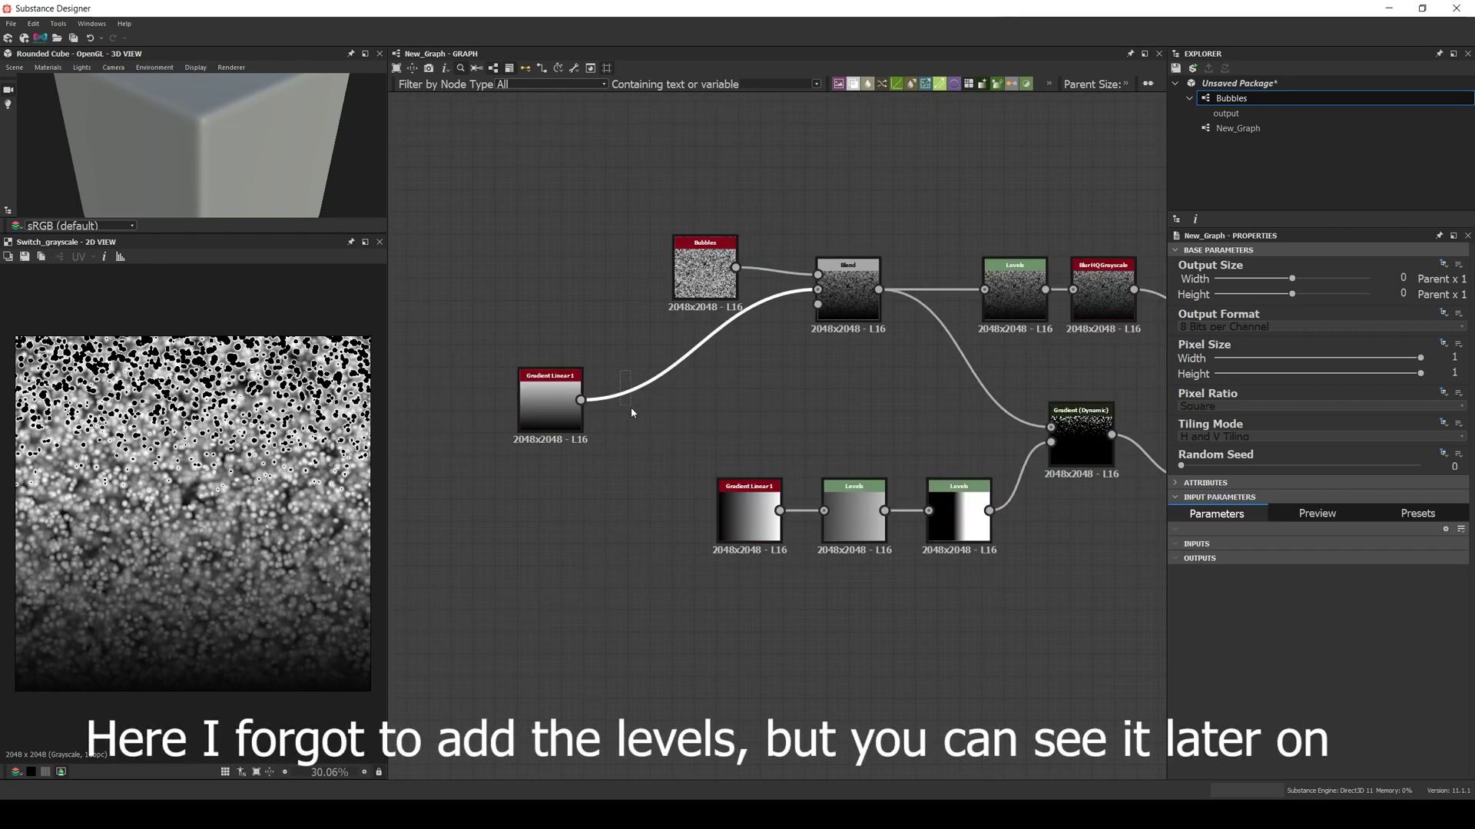
{"action": "key", "text": "space"}
{"action": "type", "text": "blu"}
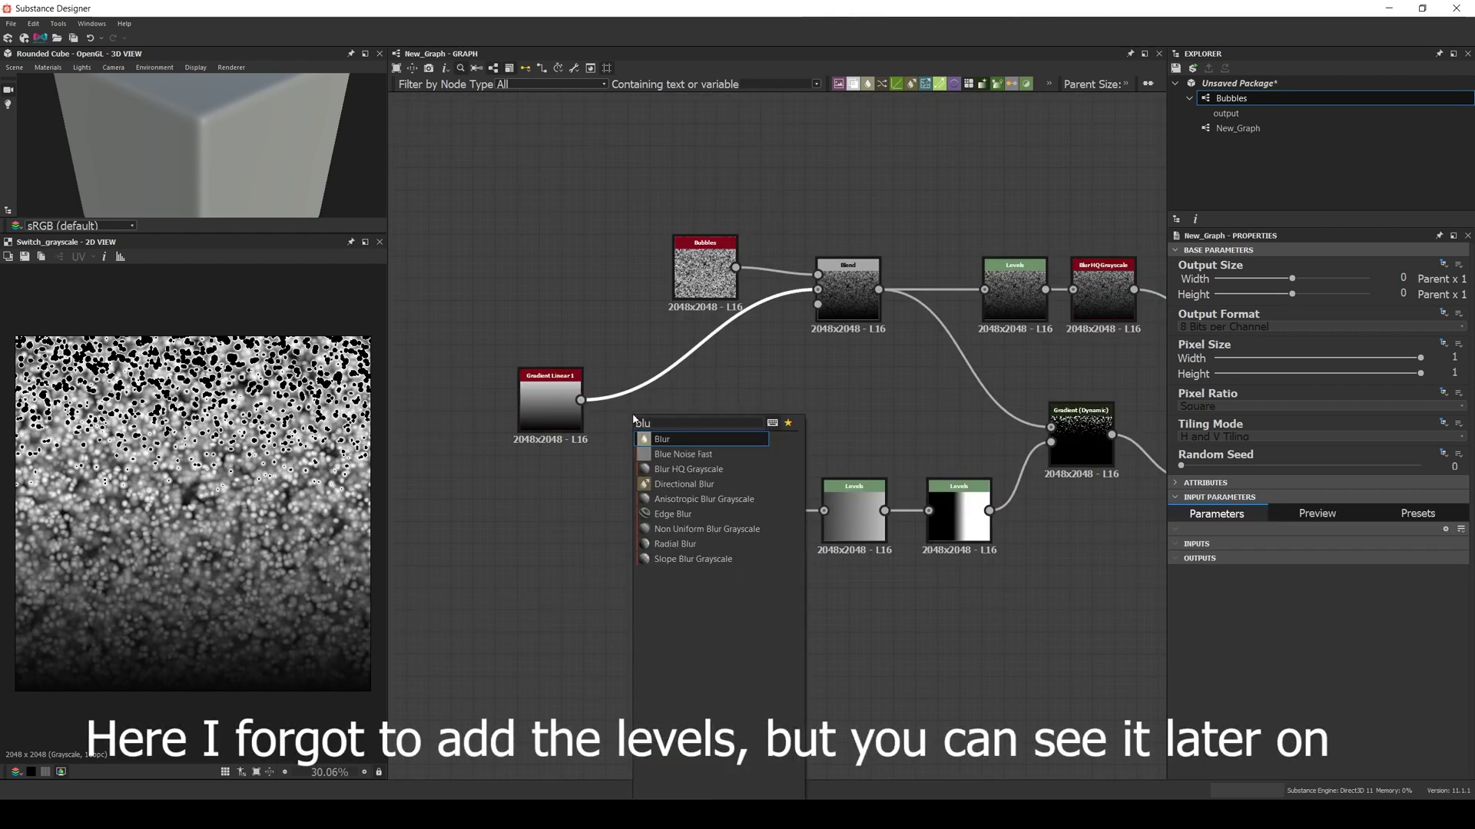
{"action": "key", "text": "Down"}
{"action": "key", "text": "Down"}
{"action": "key", "text": "Return"}
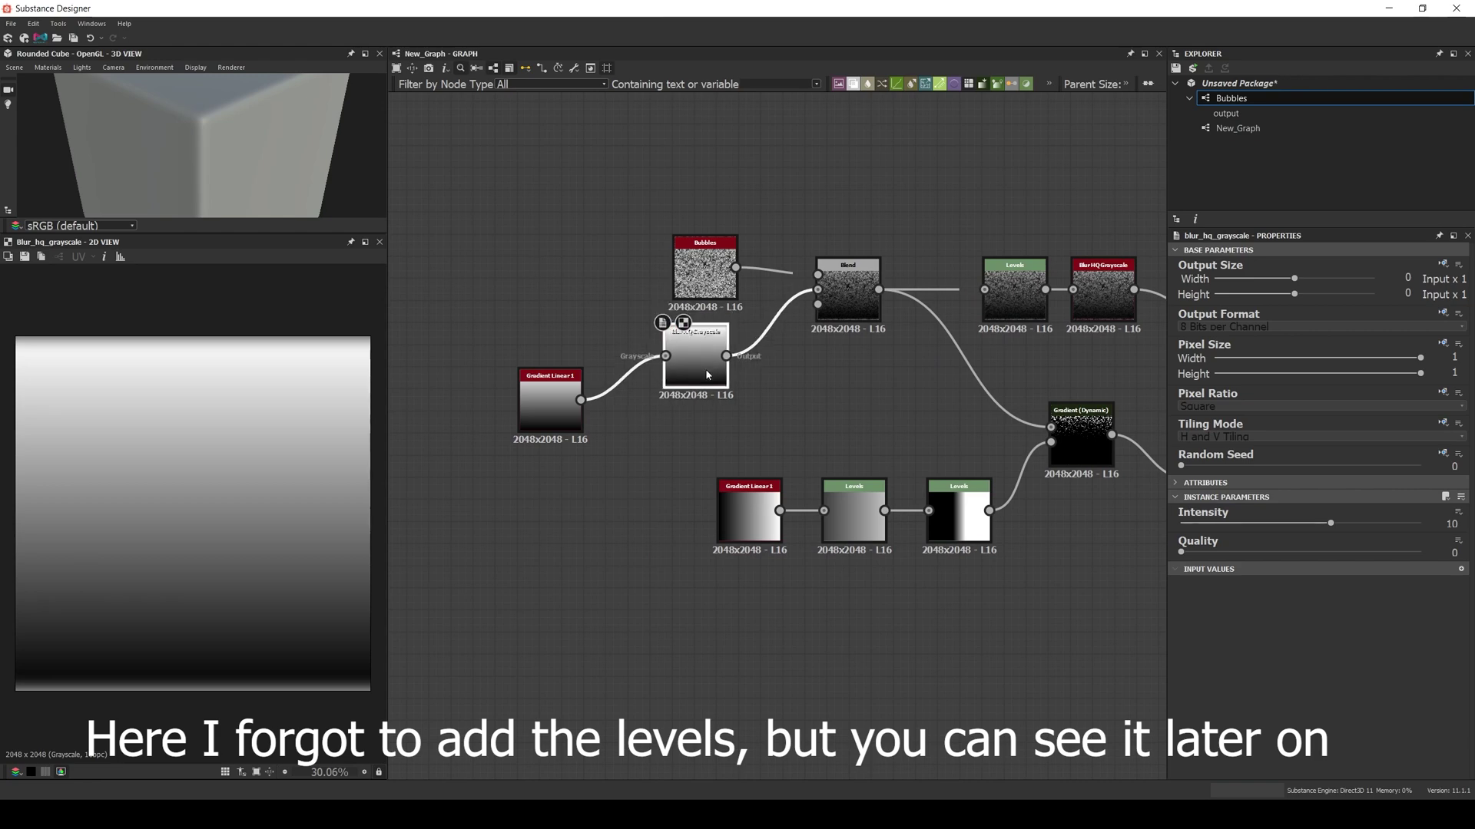
{"action": "left_click_drag", "start_coordinate": [706, 374], "coordinate": [670, 416]}
{"action": "left_click", "coordinate": [1338, 552]}
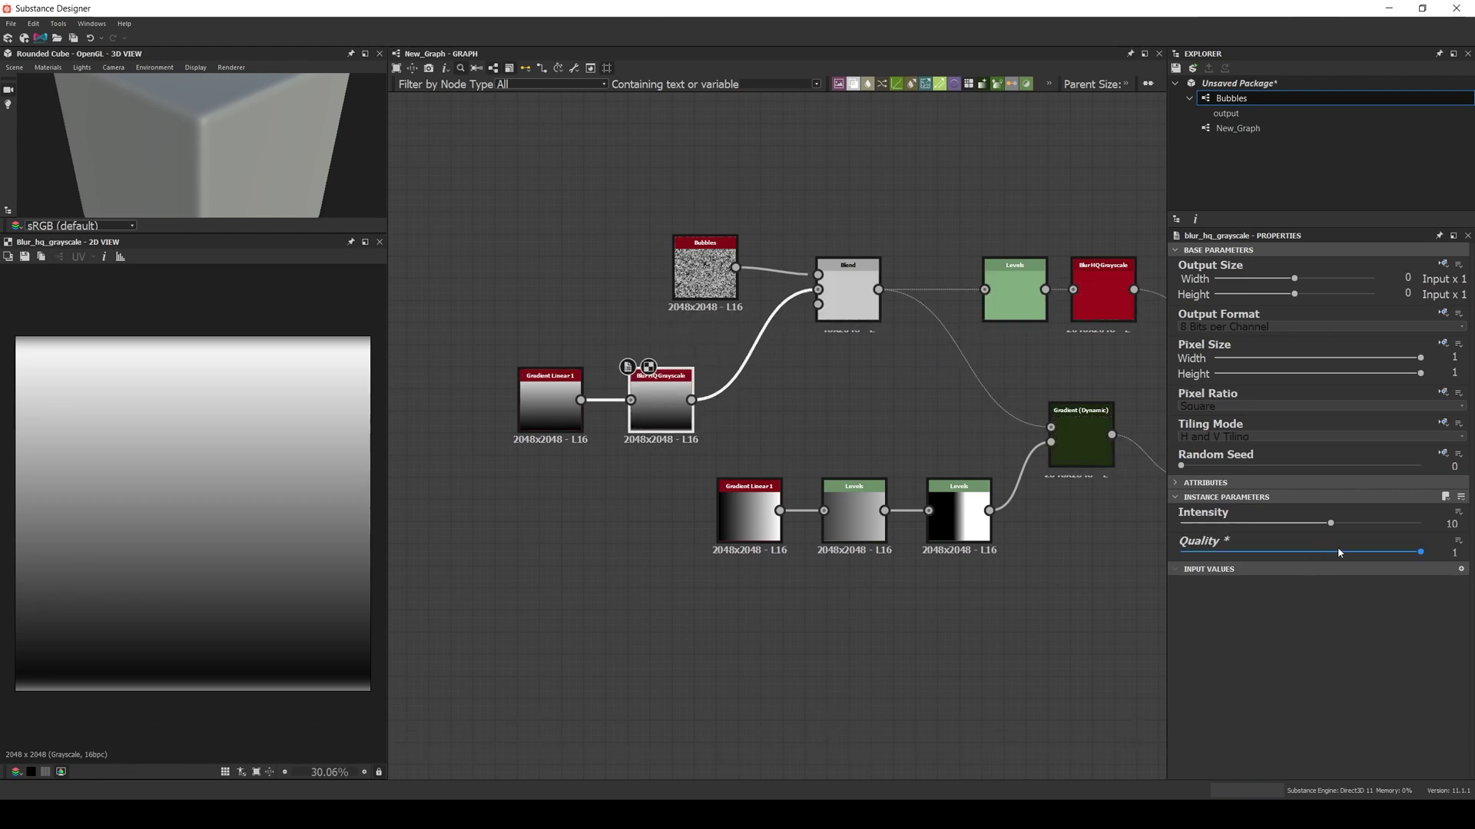
{"action": "left_click_drag", "start_coordinate": [1333, 525], "coordinate": [1181, 526]}
- Create an Input Grayscale node and connect it into the blur node
{"action": "key", "text": "space"}
{"action": "type", "text": "inp"}
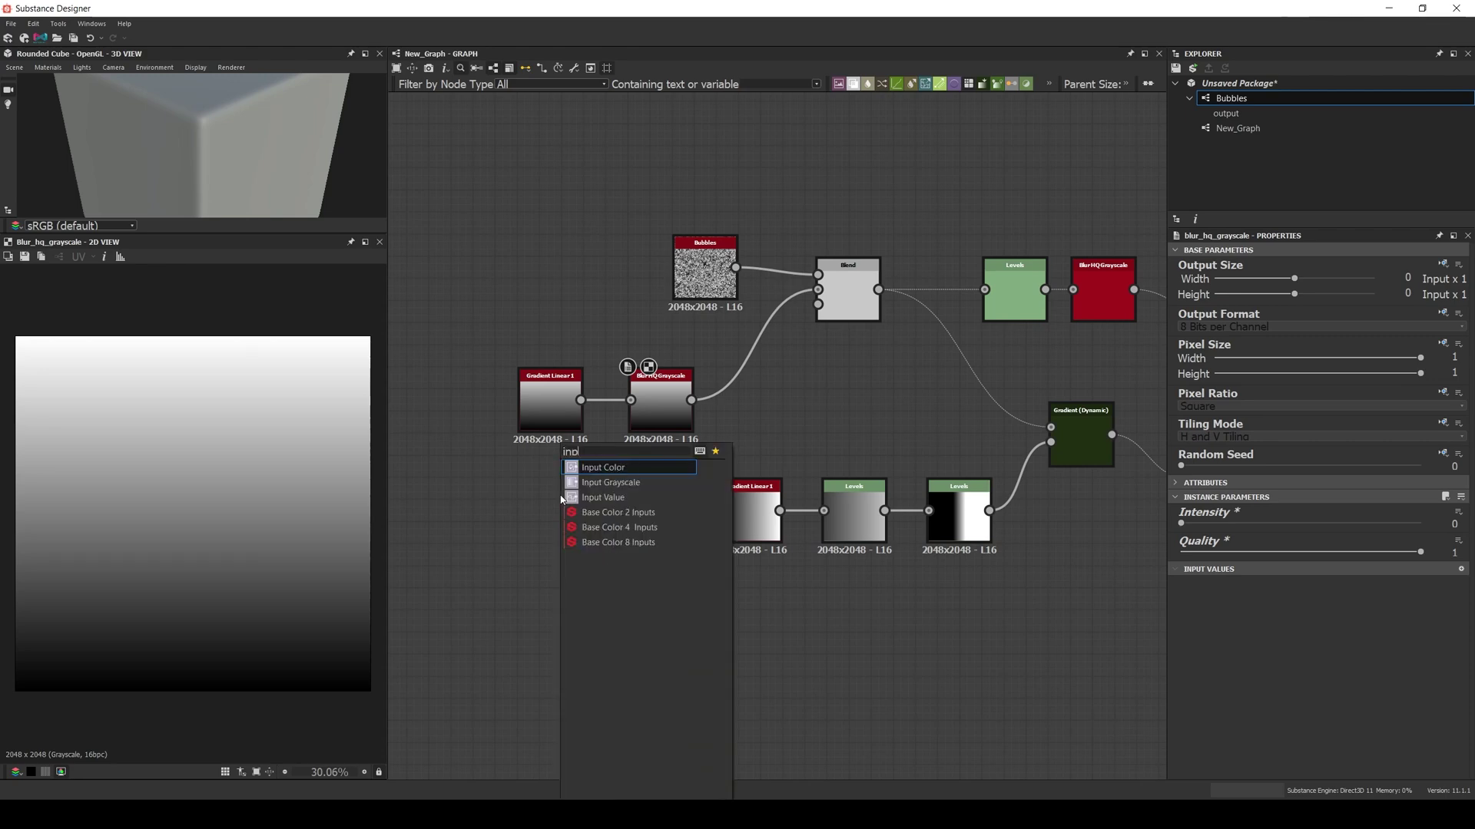
{"action": "key", "text": "Down"}
{"action": "key", "text": "Return"}
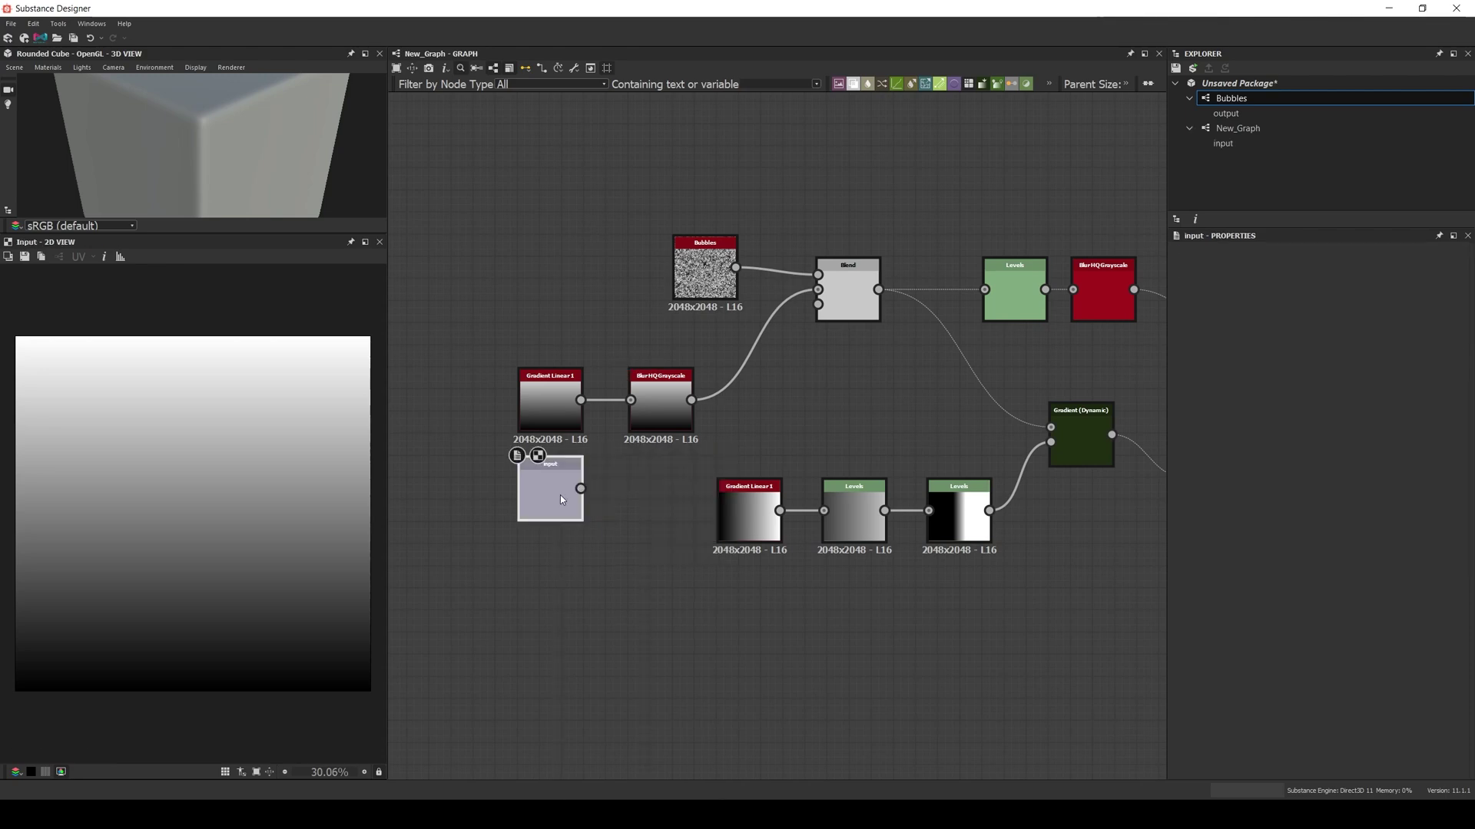
{"action": "left_click_drag", "start_coordinate": [581, 489], "coordinate": [630, 401]}
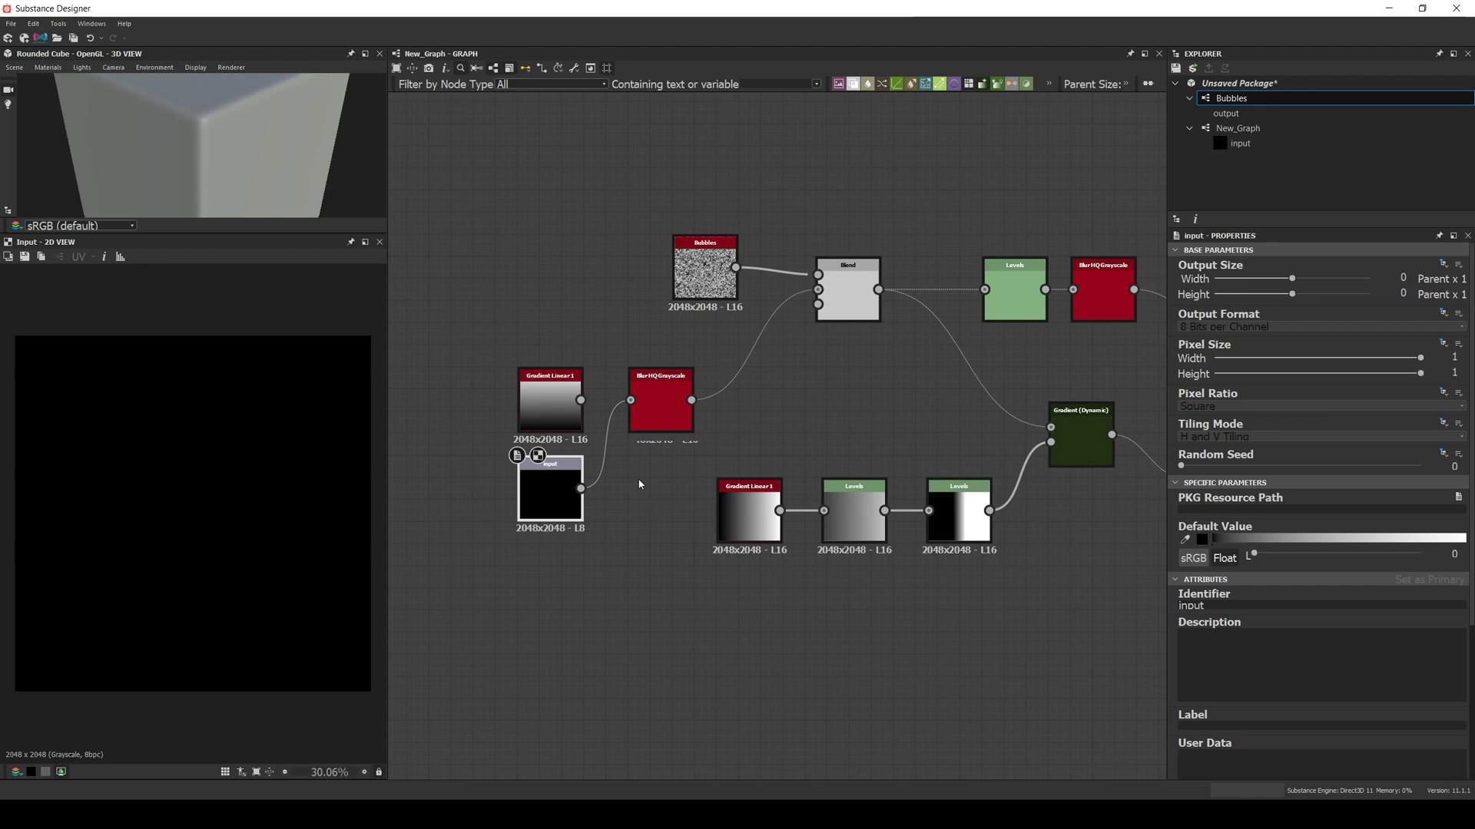
- Add an Output node fed by the Switch Grayscale
{"action": "middle_click_drag", "start_coordinate": [903, 412], "coordinate": [369, 472]}
{"action": "middle_click_drag", "start_coordinate": [780, 549], "coordinate": [758, 550]}
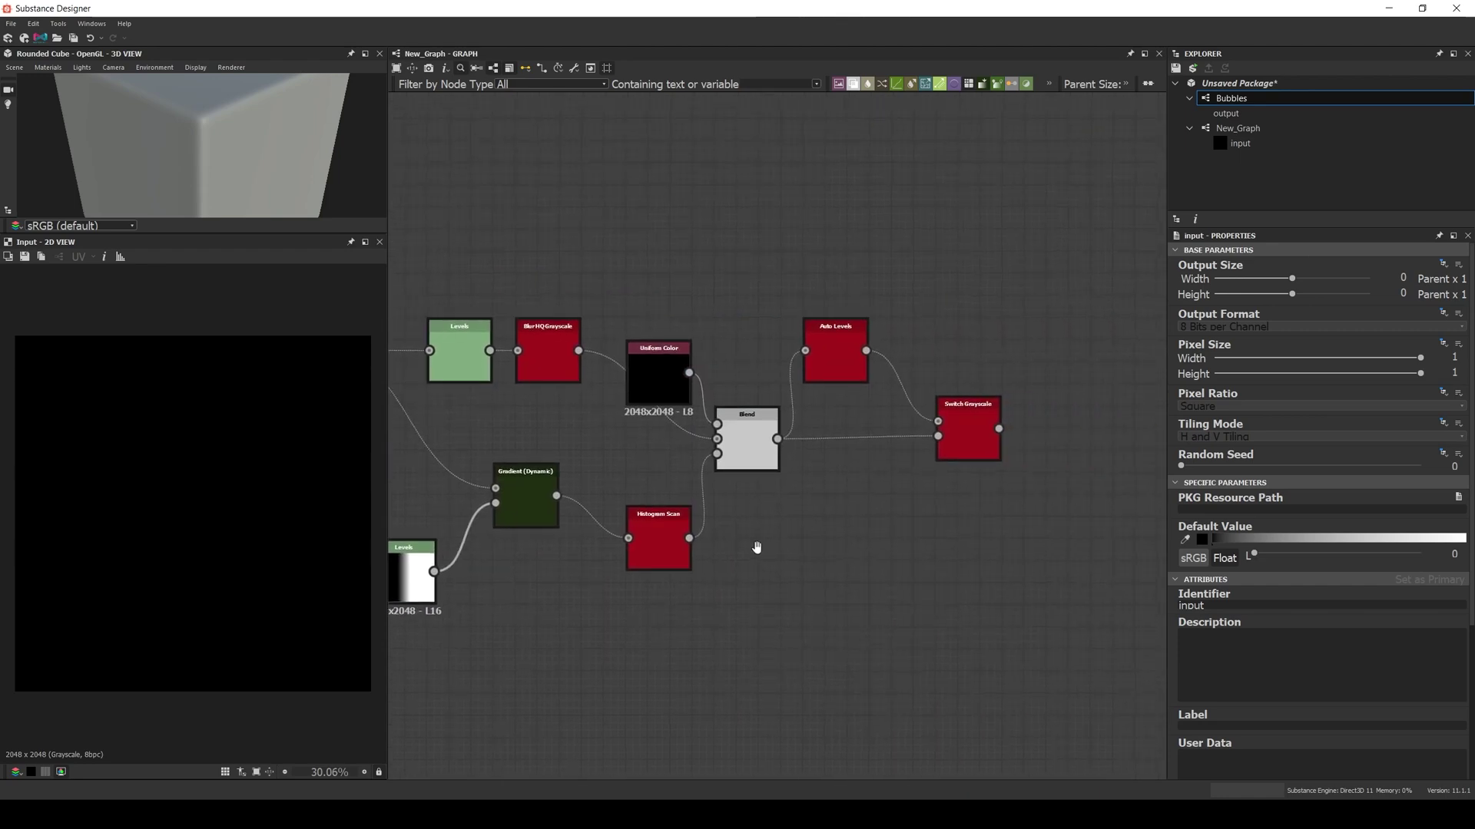
{"action": "middle_click_drag", "start_coordinate": [1049, 517], "coordinate": [827, 517]}
{"action": "key", "text": "space"}
{"action": "type", "text": "output"}
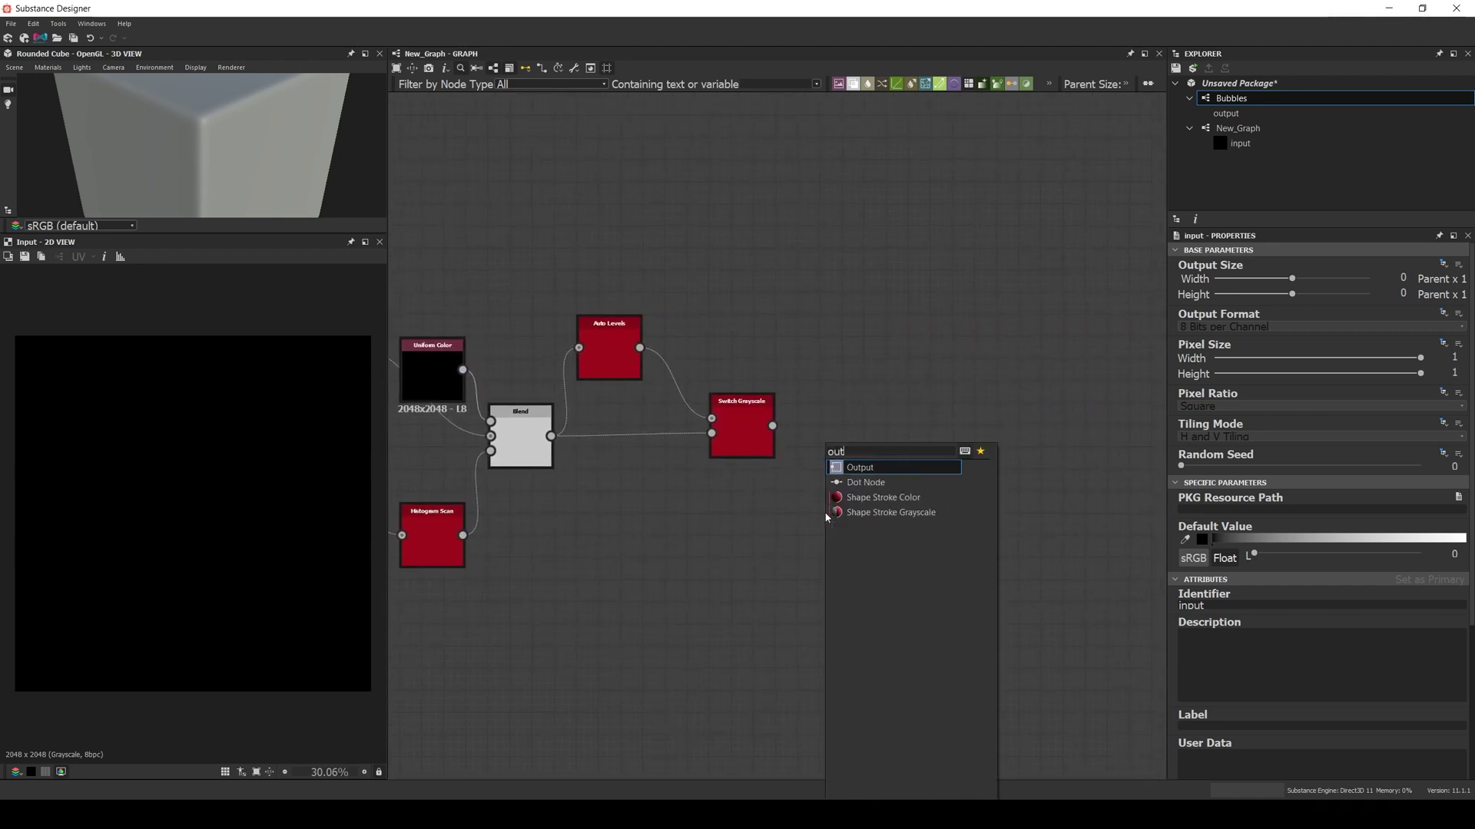
{"action": "key", "text": "Return"}
{"action": "left_click_drag", "start_coordinate": [827, 516], "coordinate": [822, 425]}
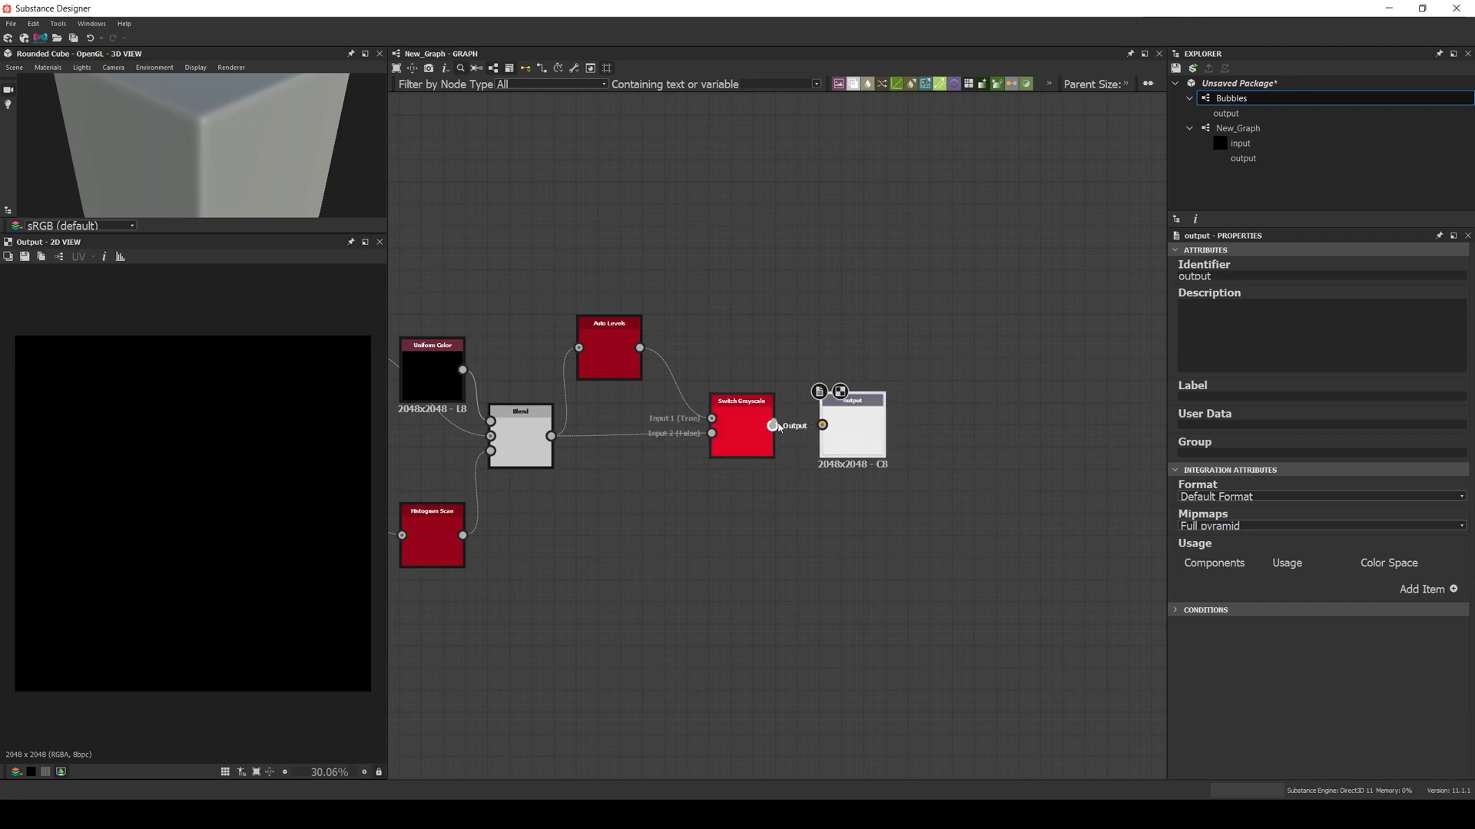
{"action": "scroll", "coordinate": [626, 598], "scroll_direction": "down", "scroll_amount": 2}
{"action": "middle_click_drag", "start_coordinate": [625, 598], "coordinate": [830, 566]}
{"action": "scroll", "coordinate": [808, 566], "scroll_direction": "down", "scroll_amount": 1}
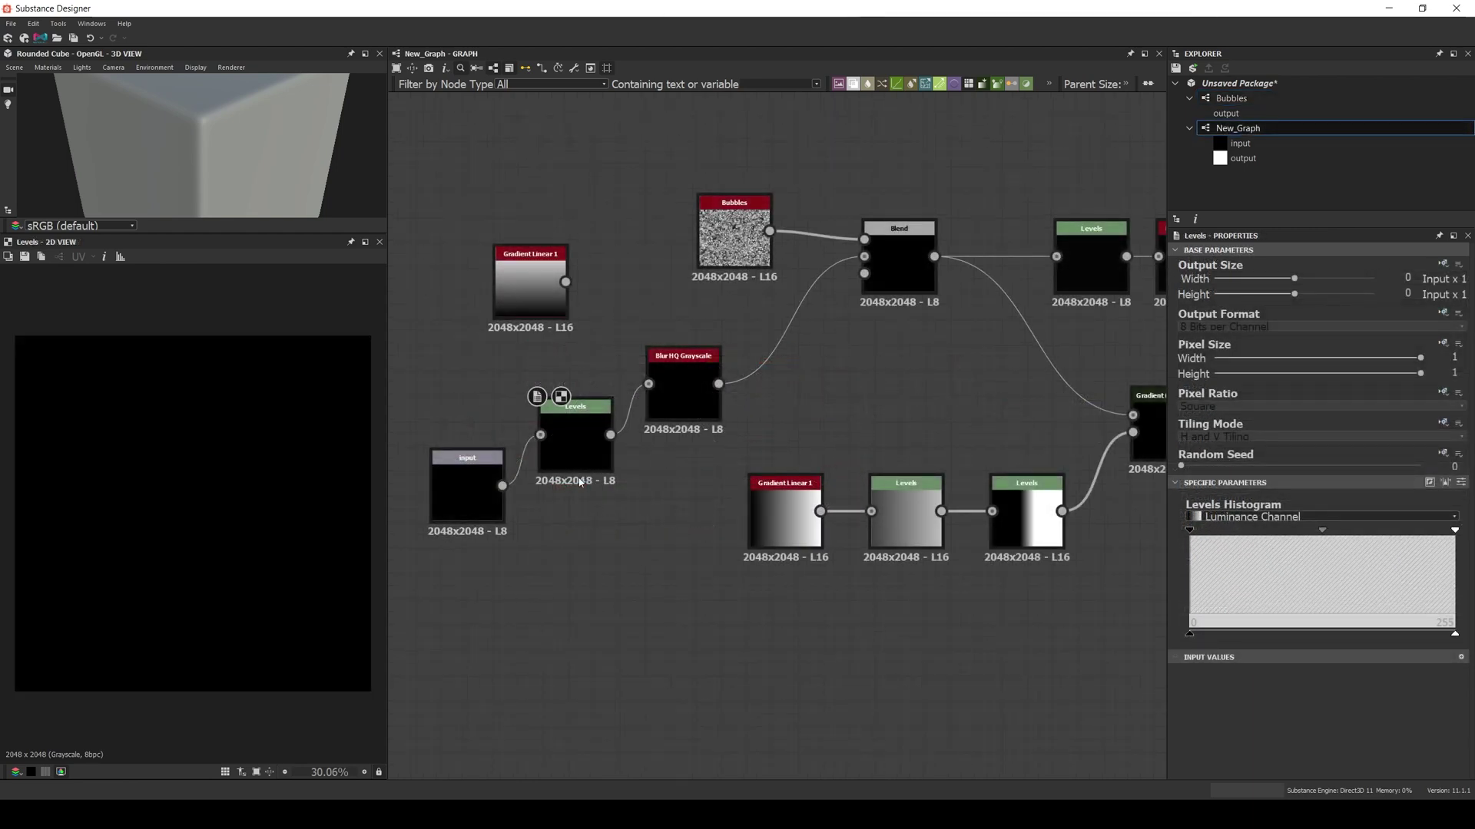
- Expose the Levels node's Level In Mid as damage_holes, labelled Damage Holes, in group Damage
{"action": "left_click", "coordinate": [573, 435]}
{"action": "left_click", "coordinate": [1461, 483]}
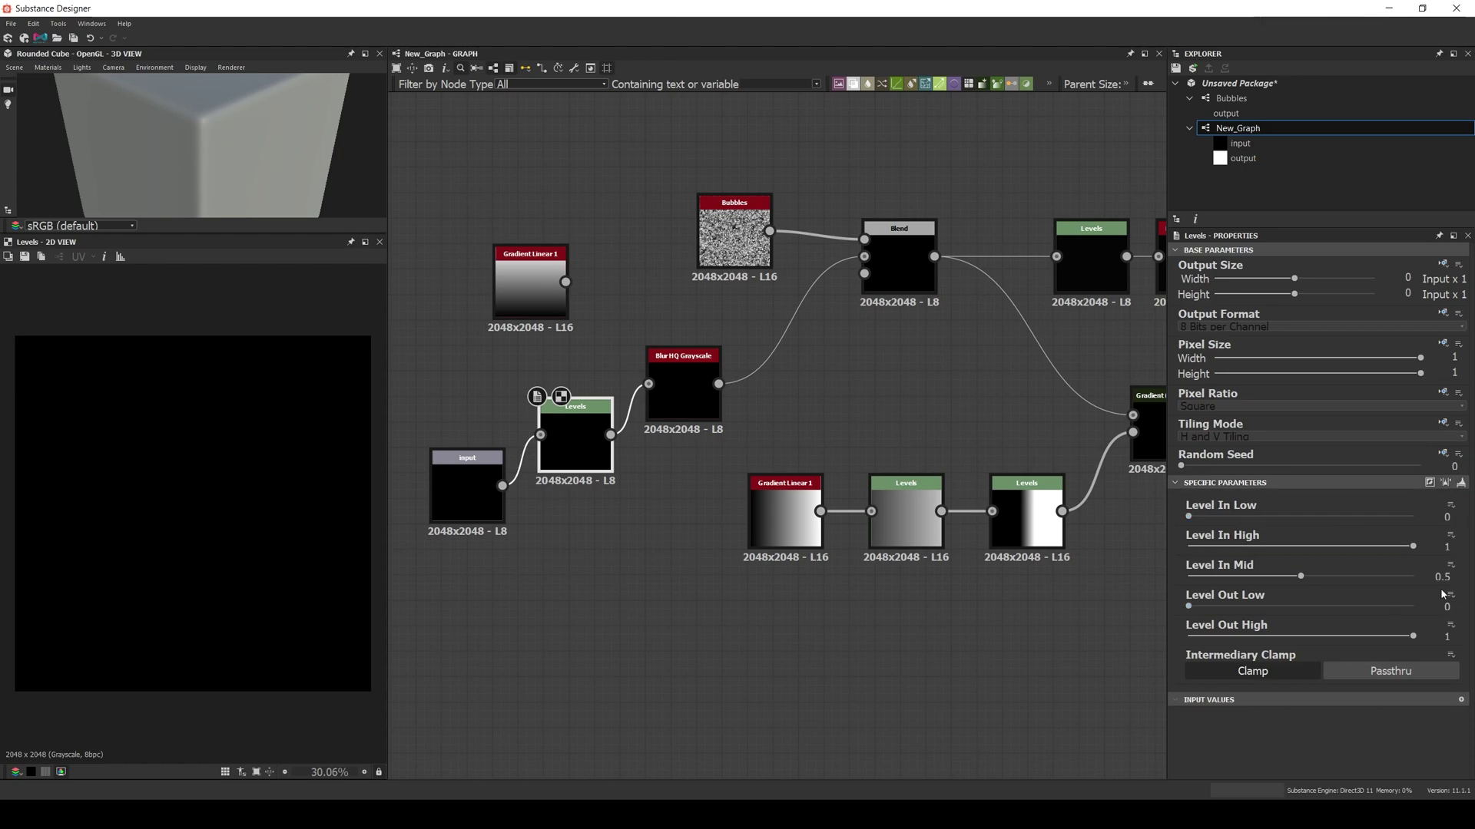
{"action": "left_click", "coordinate": [1451, 565]}
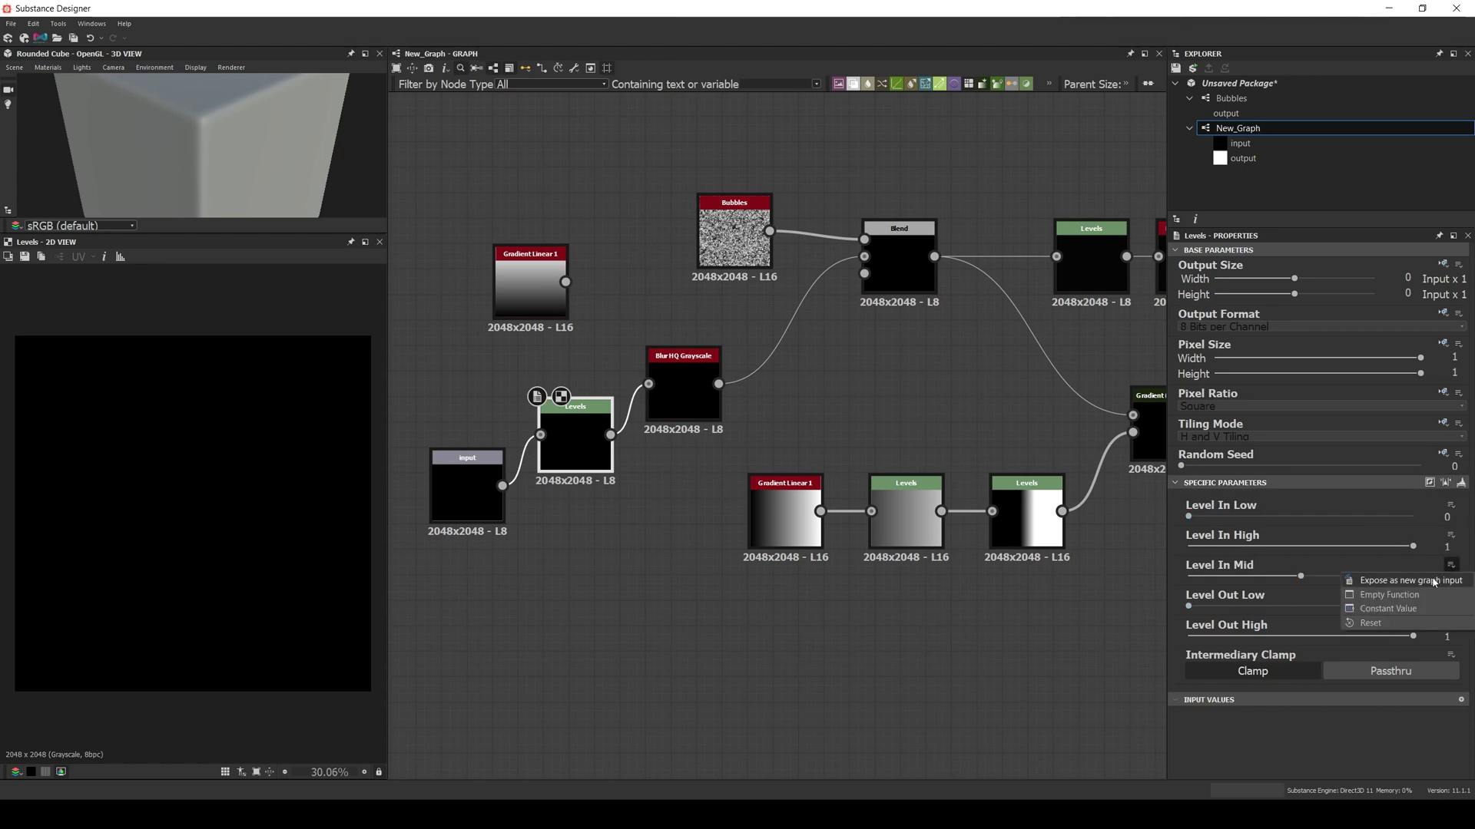
{"action": "left_click", "coordinate": [1433, 582]}
{"action": "type", "text": "da"}
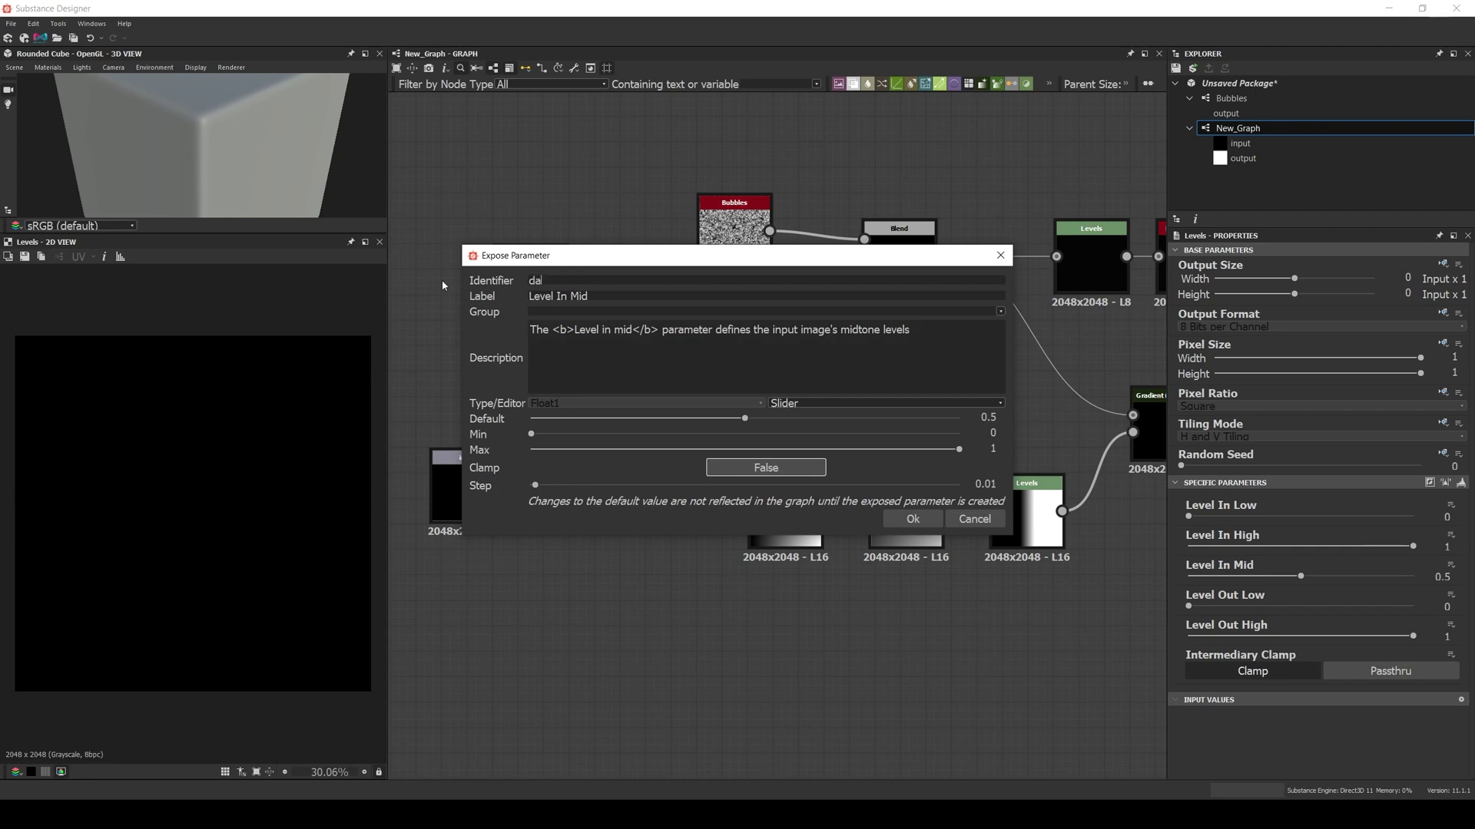
{"action": "type", "text": "mage_holes"}
{"action": "key", "text": "Tab"}
{"action": "type", "text": "Damage Holes"}
{"action": "key", "text": "Tab"}
{"action": "type", "text": "Damage"}
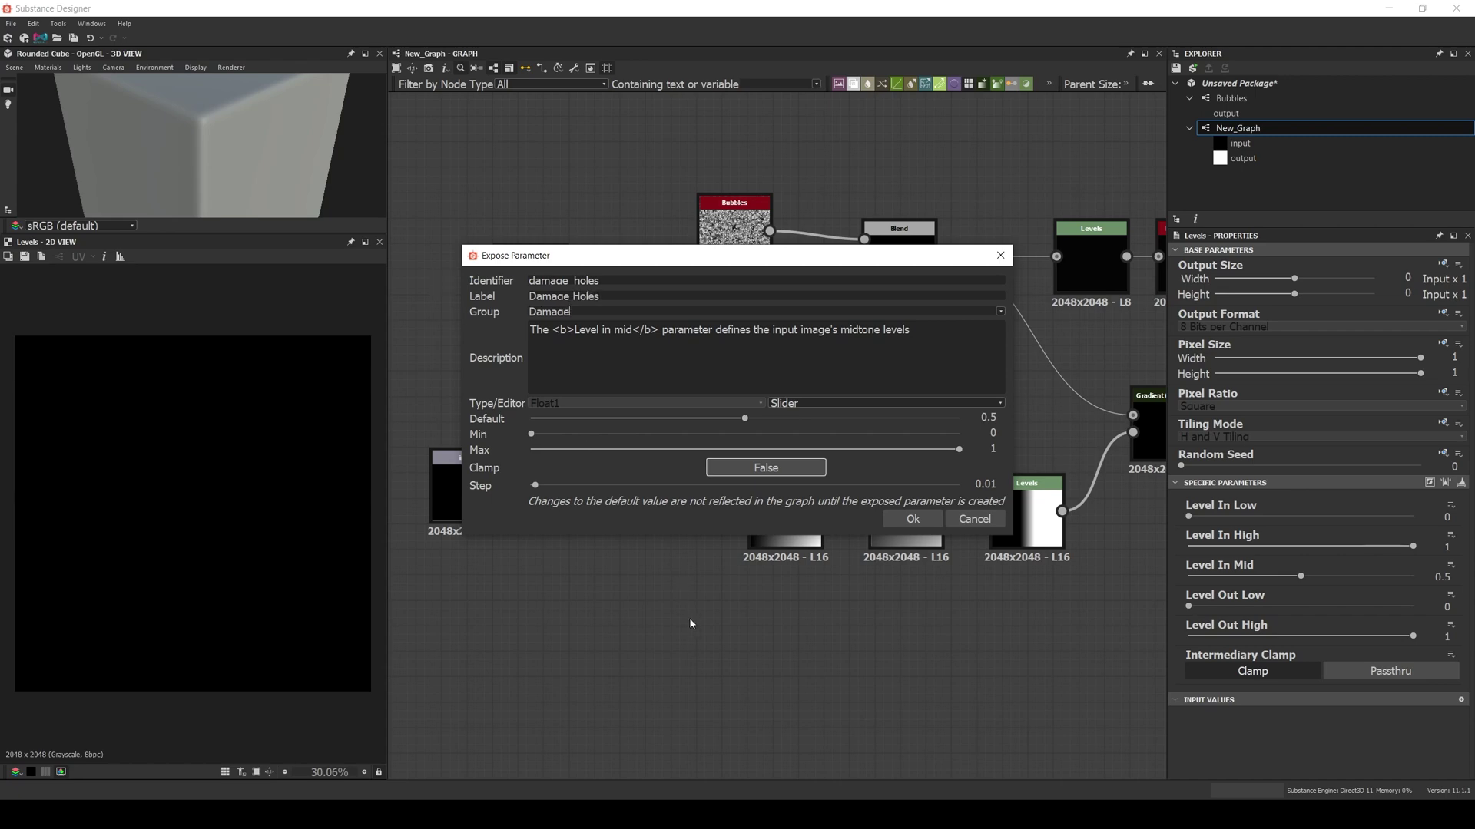
{"action": "left_click", "coordinate": [922, 517]}
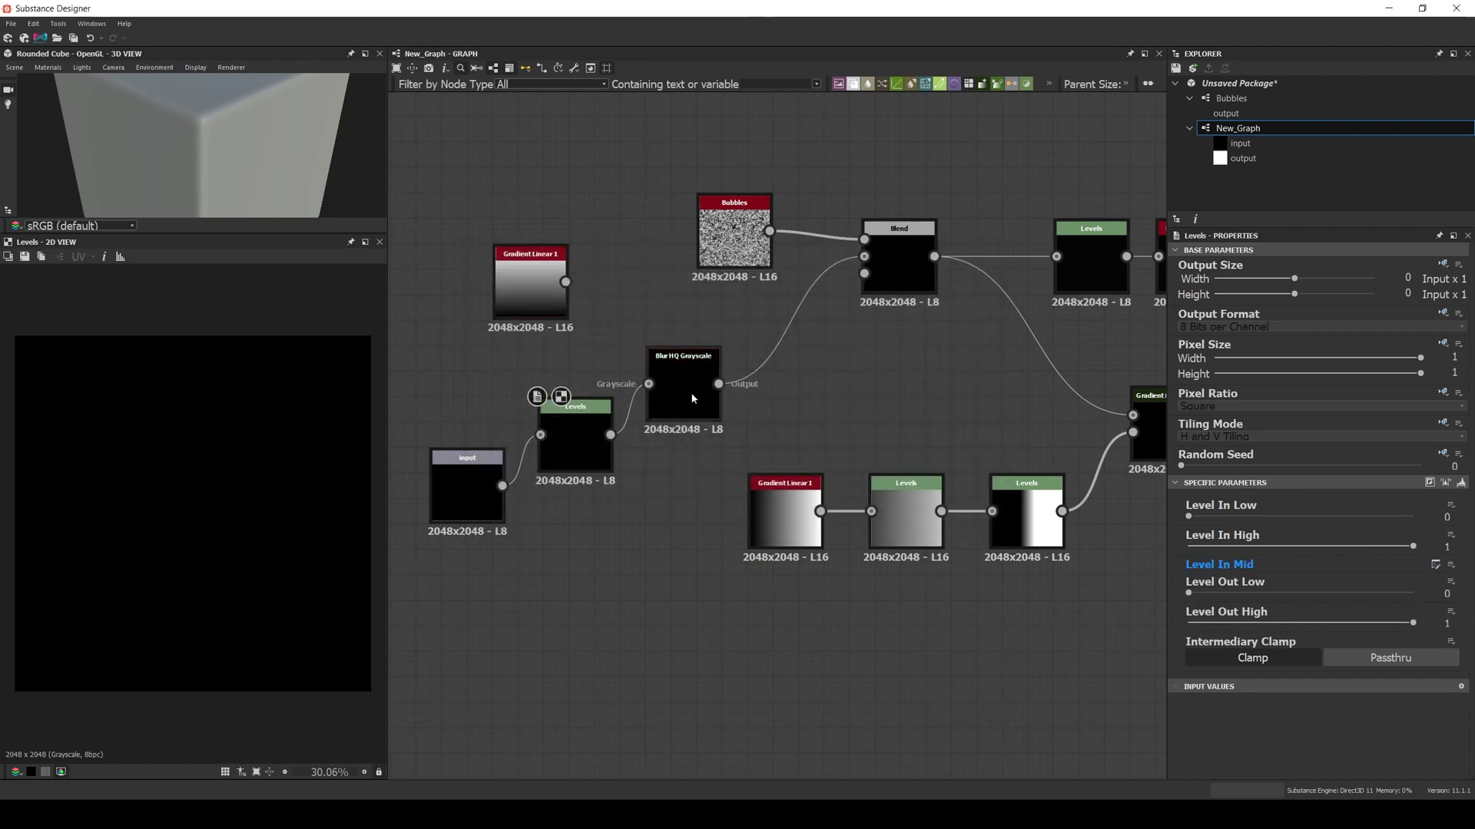
- Expose the Blur HQ Grayscale Intensity as io_blur, labelled Blur, in group IO
{"action": "left_click", "coordinate": [691, 398]}
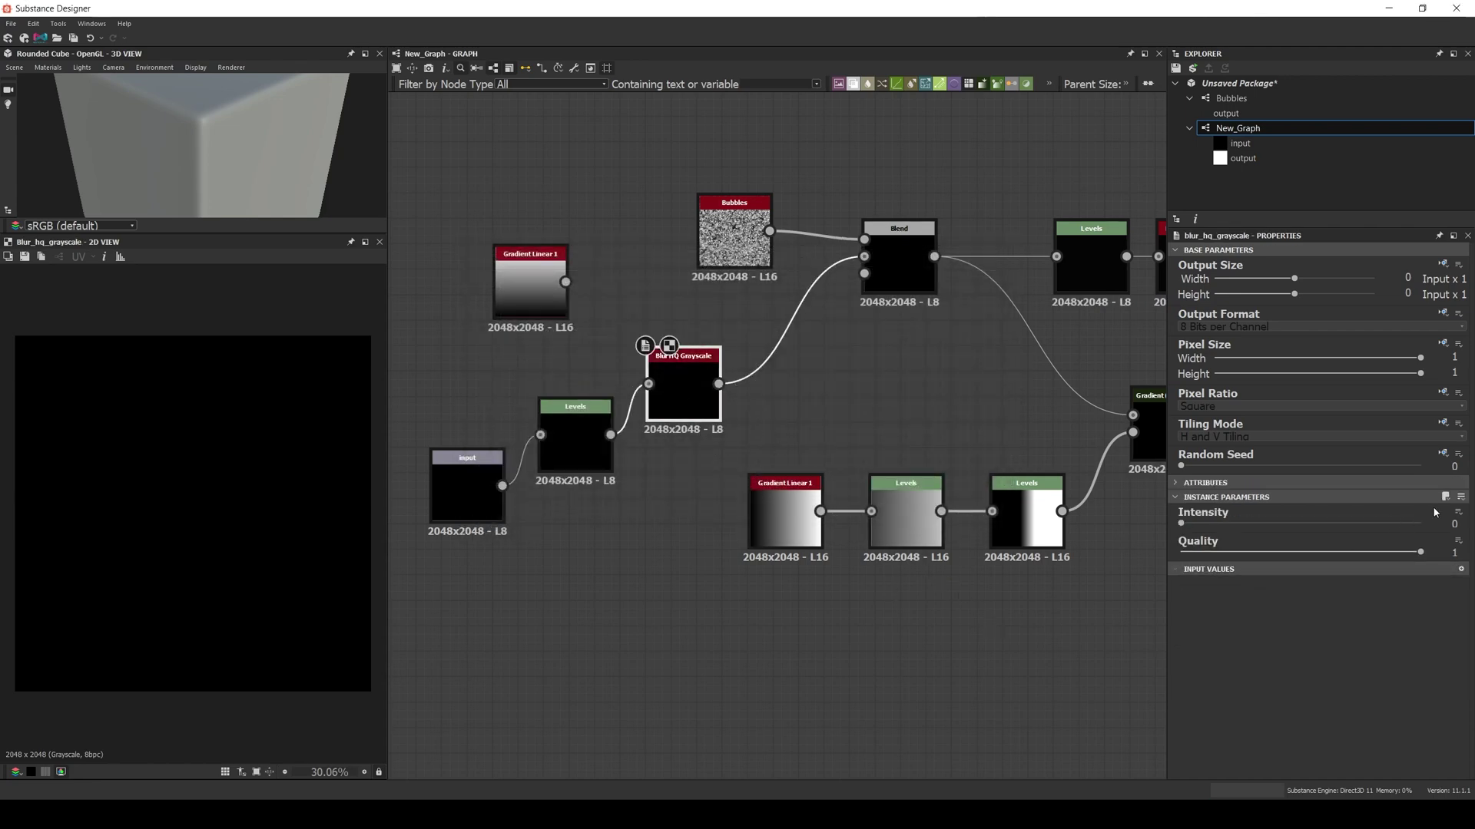
{"action": "left_click", "coordinate": [1457, 513]}
{"action": "left_click", "coordinate": [1382, 525]}
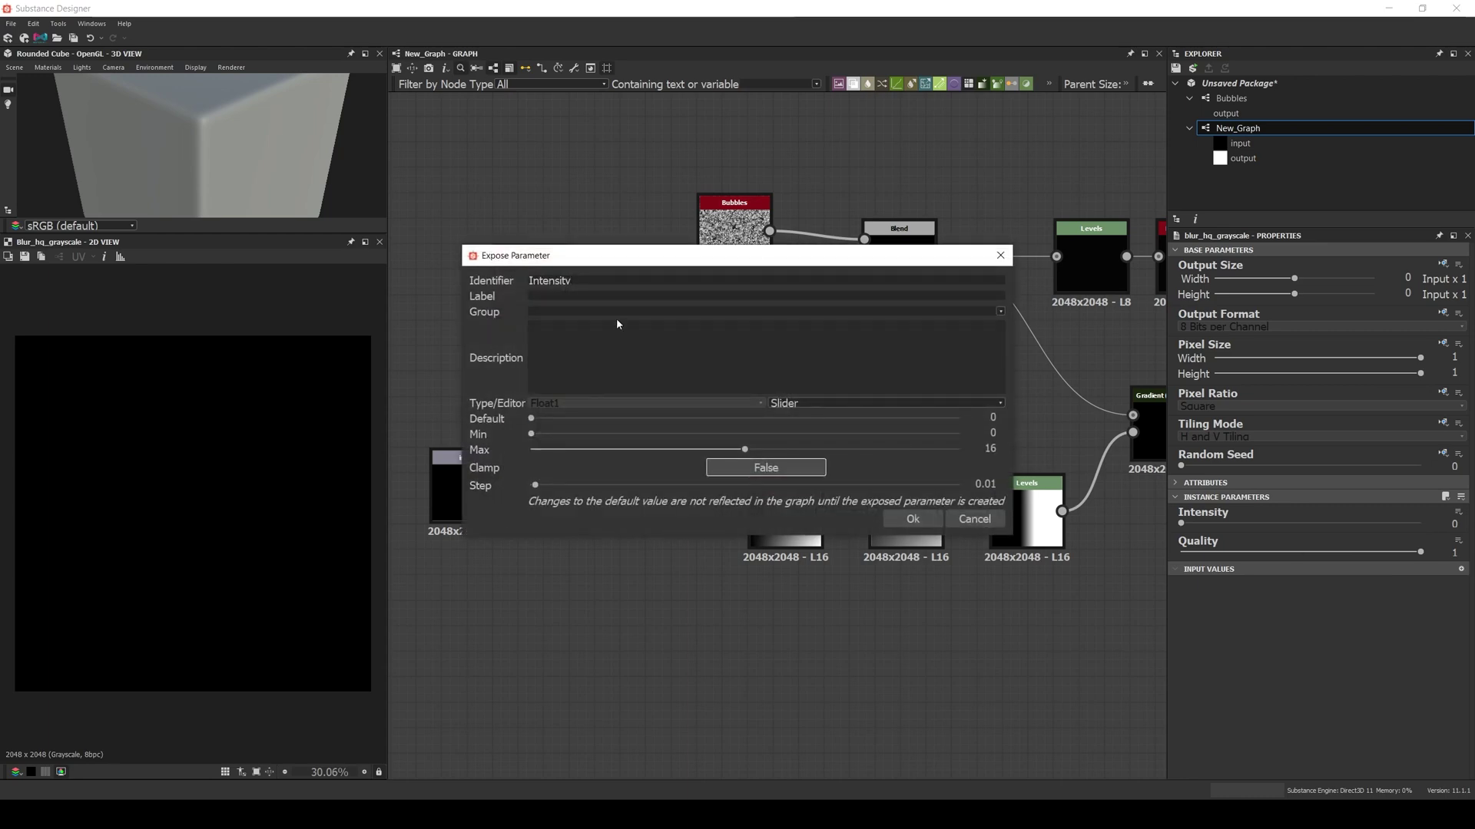
{"action": "left_click_drag", "start_coordinate": [576, 281], "coordinate": [455, 282]}
{"action": "type", "text": "io blur"}
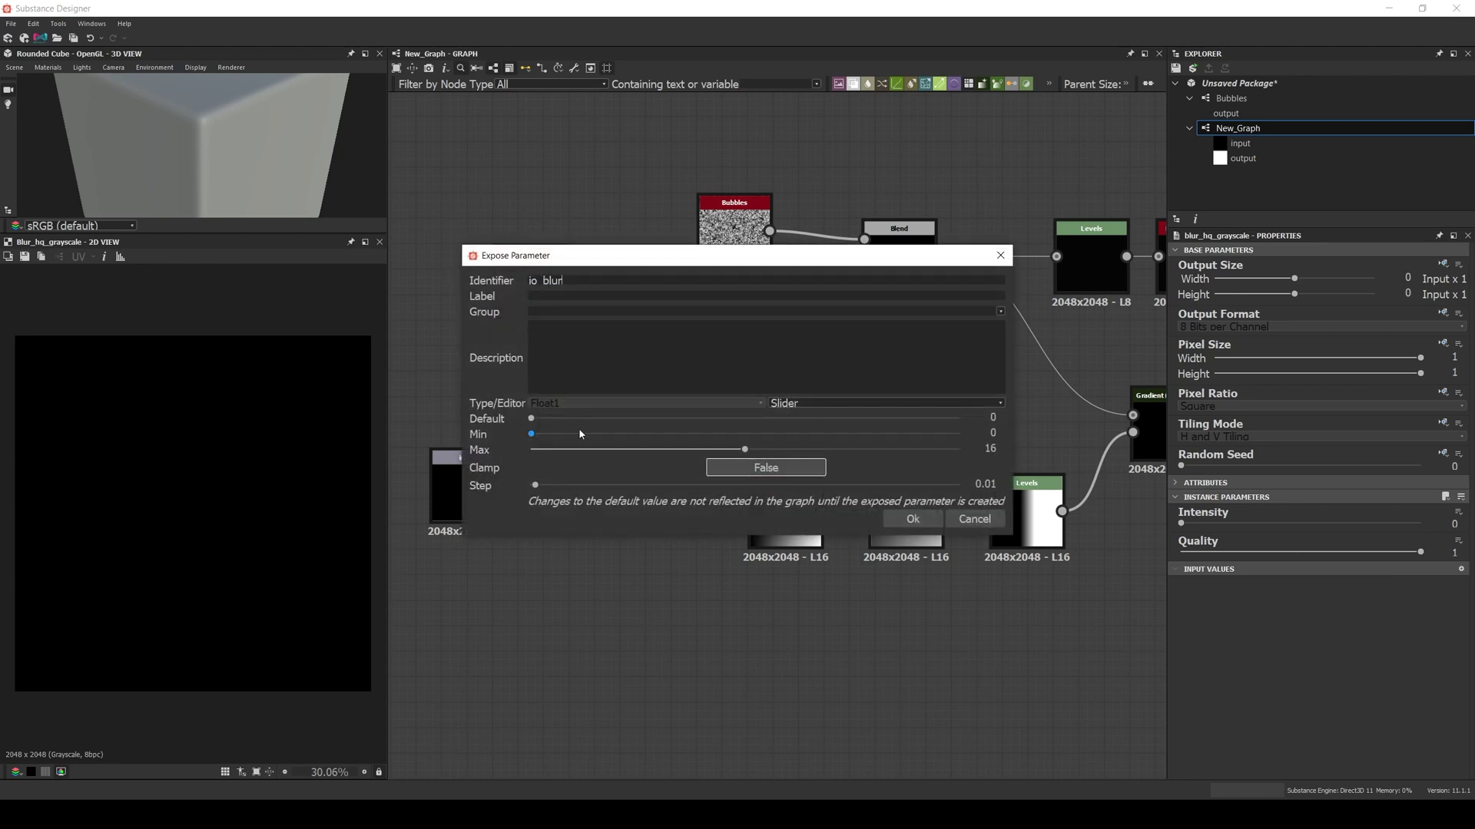
{"action": "key", "text": "Tab"}
{"action": "type", "text": "Blur"}
{"action": "type", "text": "IO"}
{"action": "left_click", "coordinate": [910, 519]}
{"action": "left_click", "coordinate": [733, 227]}
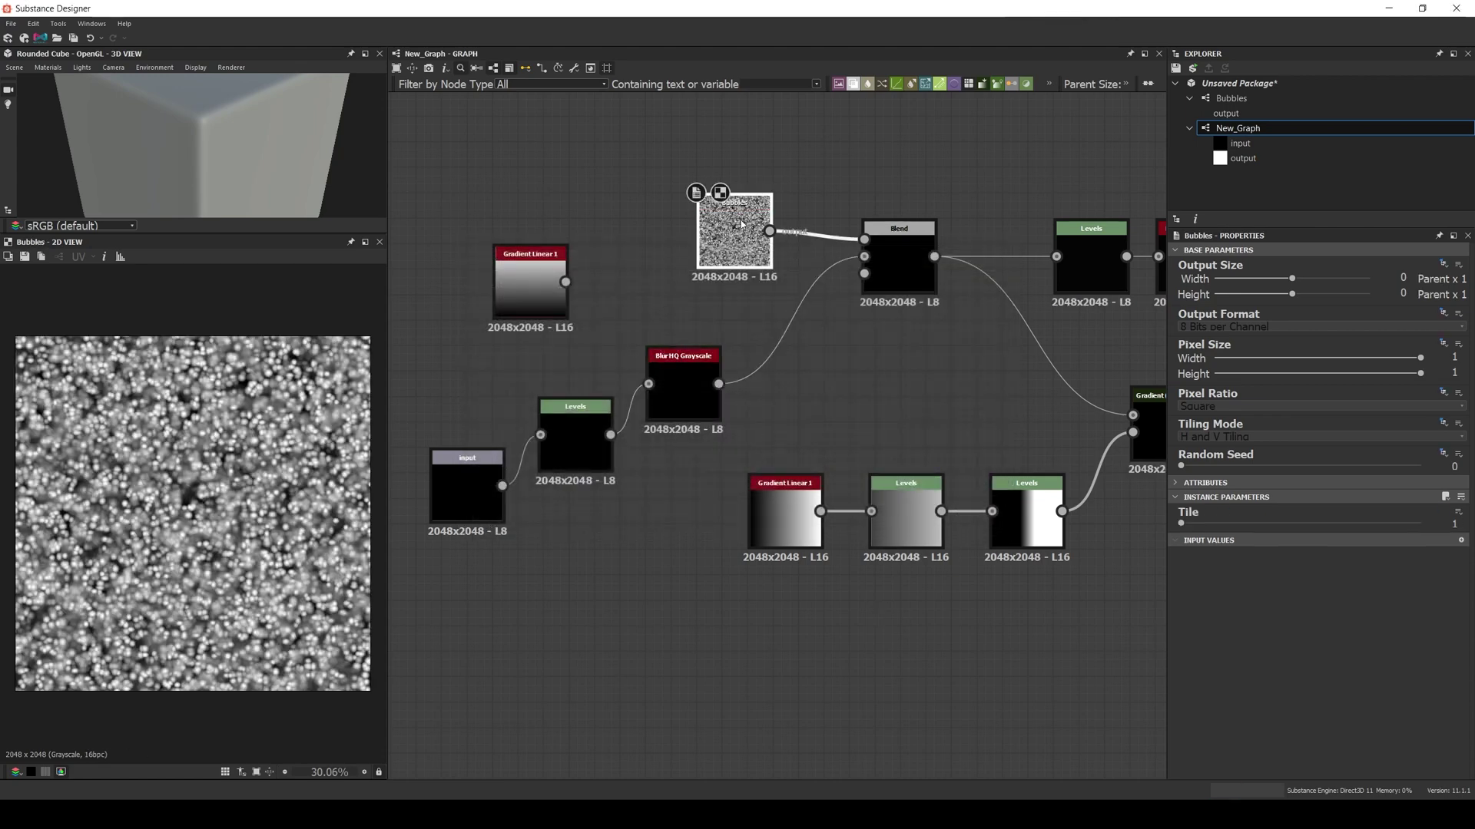
- Expose the Bubbles node's Tile as a graph parameter with a bubble identifier and group
{"action": "left_click", "coordinate": [1457, 513]}
{"action": "left_click", "coordinate": [1413, 529]}
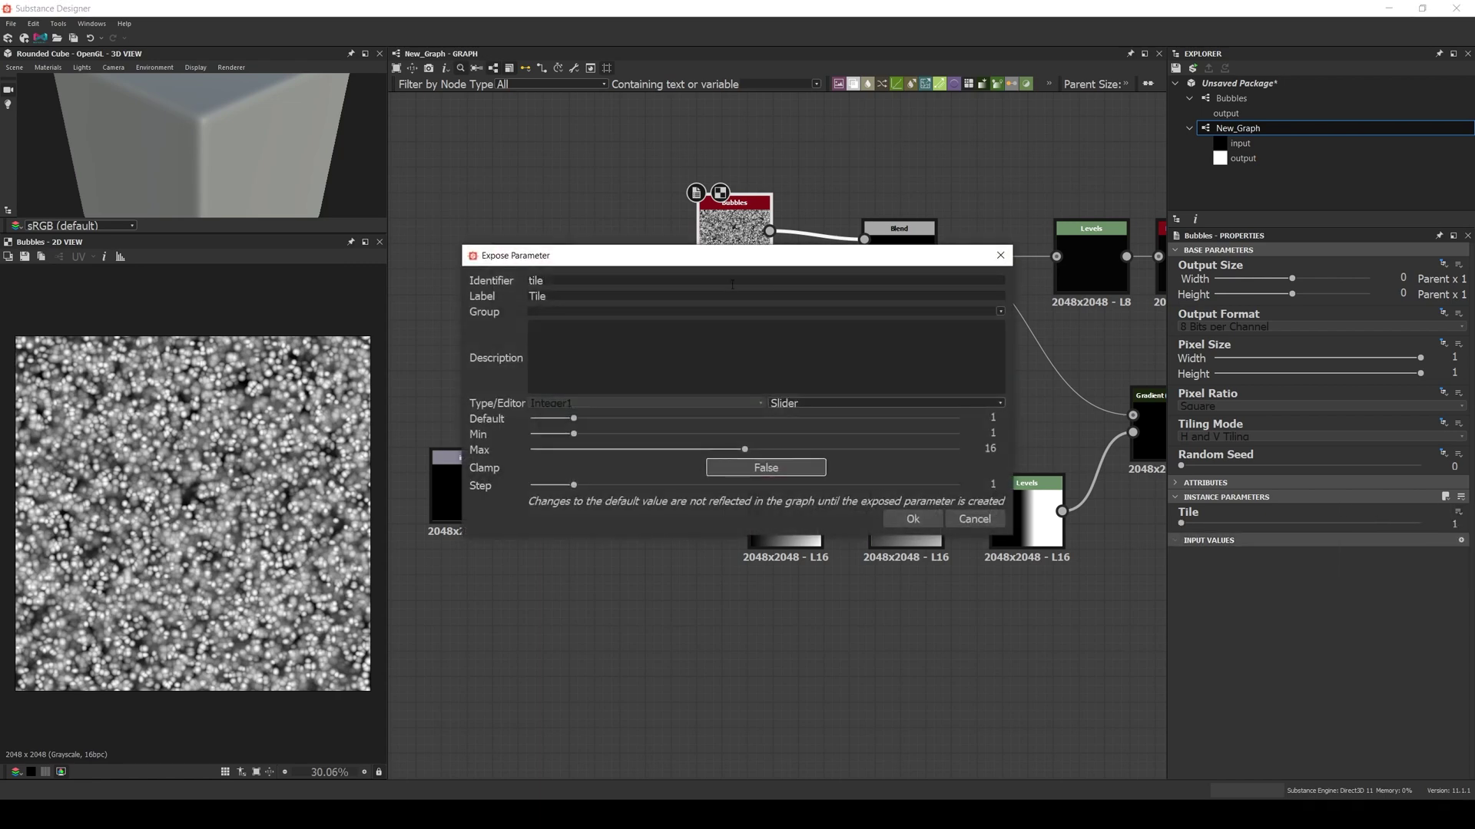
{"action": "double_click", "coordinate": [561, 282]}
{"action": "type", "text": "bul"}
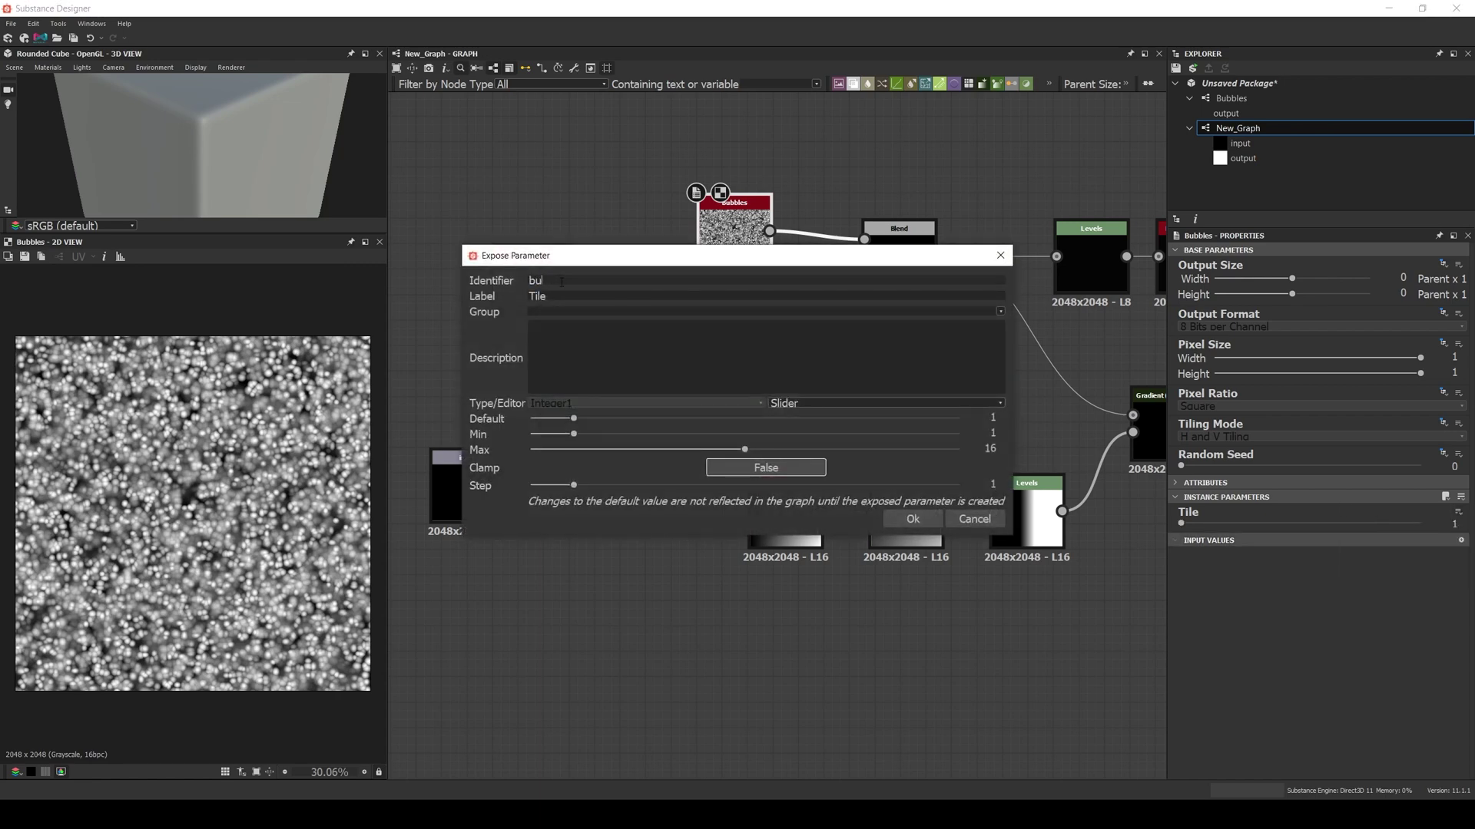
{"action": "type", "text": "ble_tile"}
{"action": "left_click", "coordinate": [537, 311]}
{"action": "type", "text": "Bu"}
{"action": "left_click", "coordinate": [913, 519]}
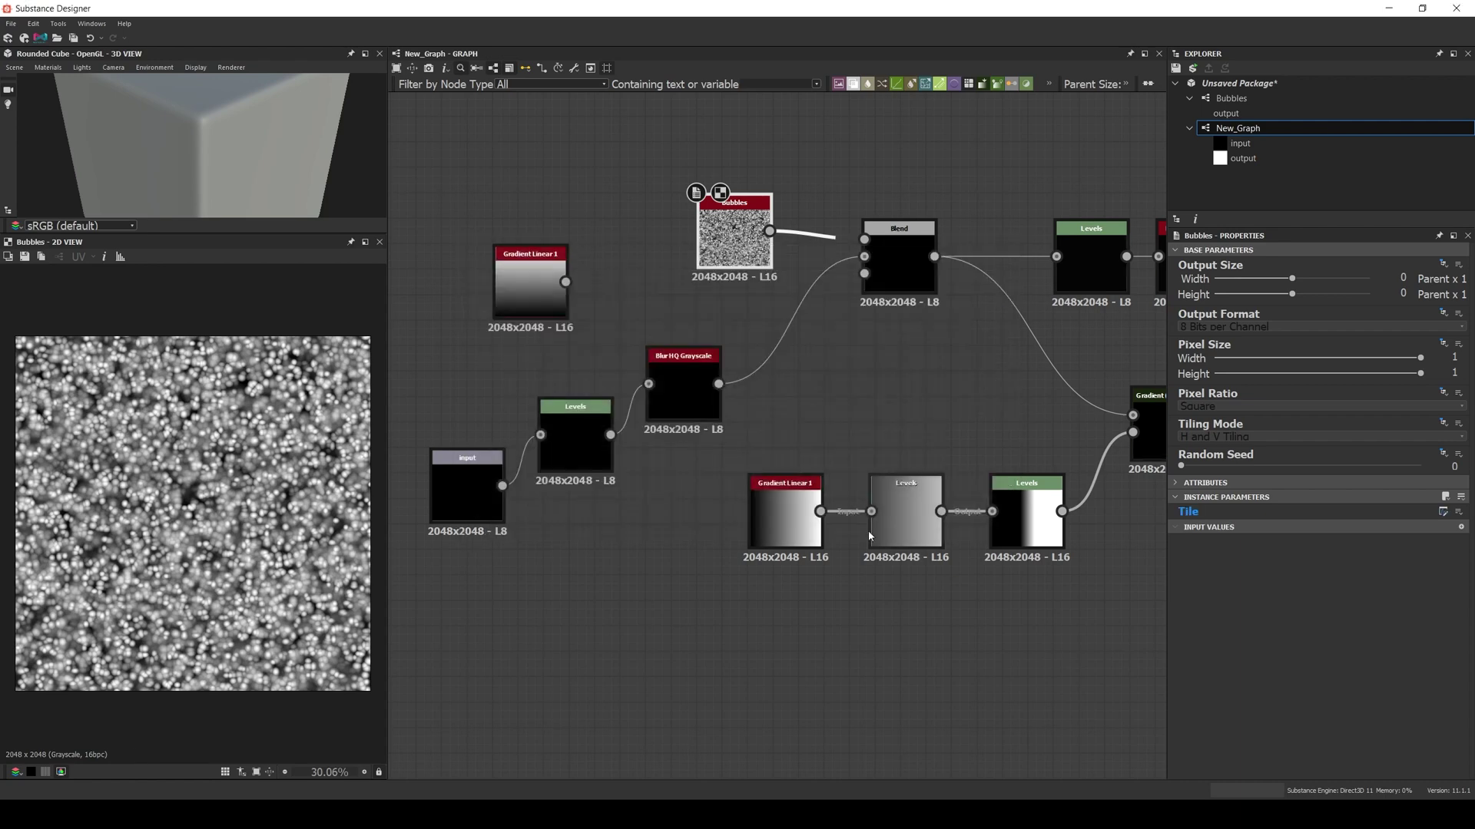
- Expose the middle Levels node's Level In Mid as damage_residue, labelled Residue, in group Damage
{"action": "middle_click_drag", "start_coordinate": [899, 636], "coordinate": [635, 656]}
{"action": "left_click", "coordinate": [644, 550]}
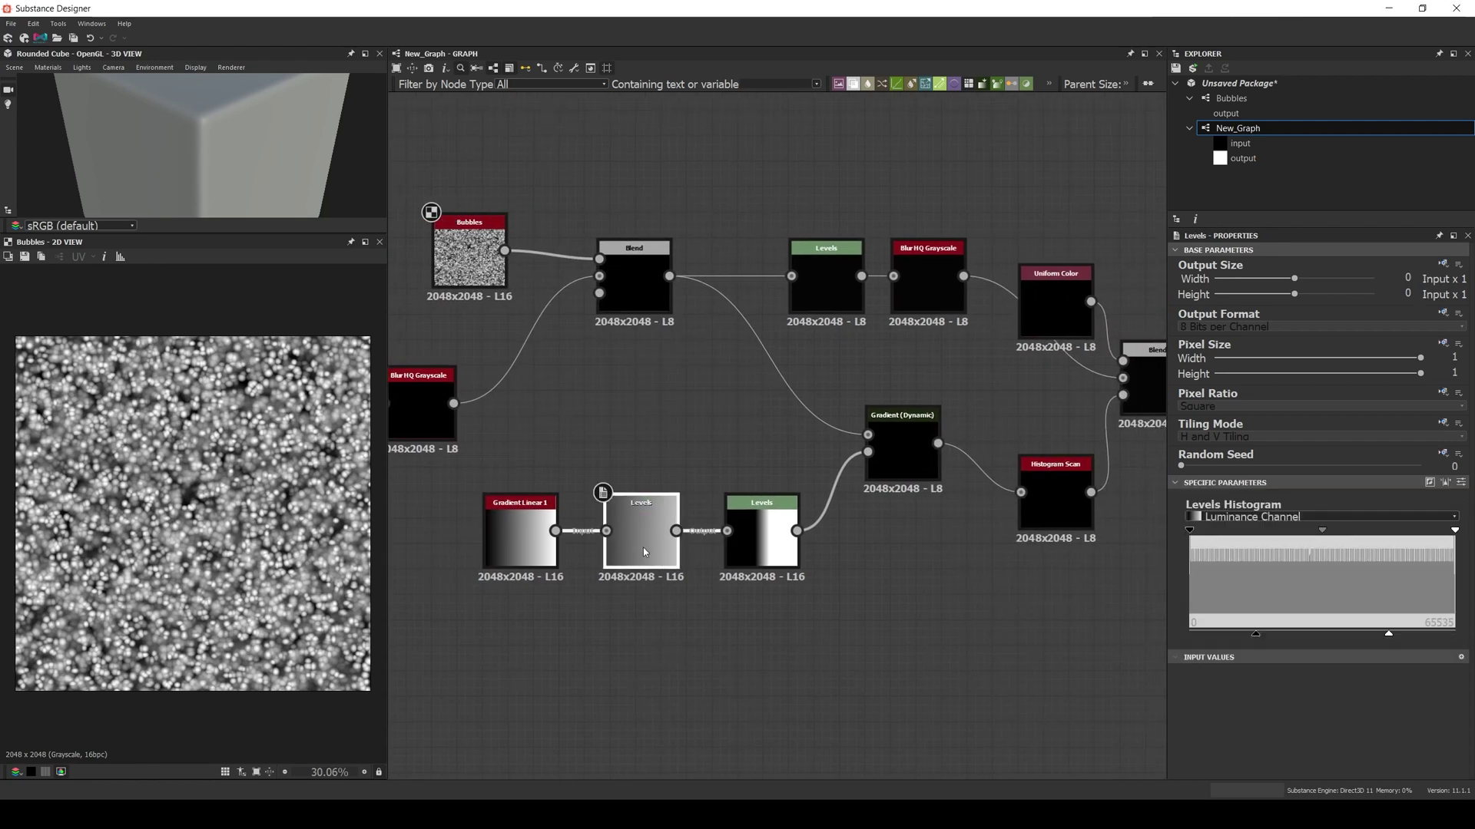
{"action": "left_click", "coordinate": [1463, 483]}
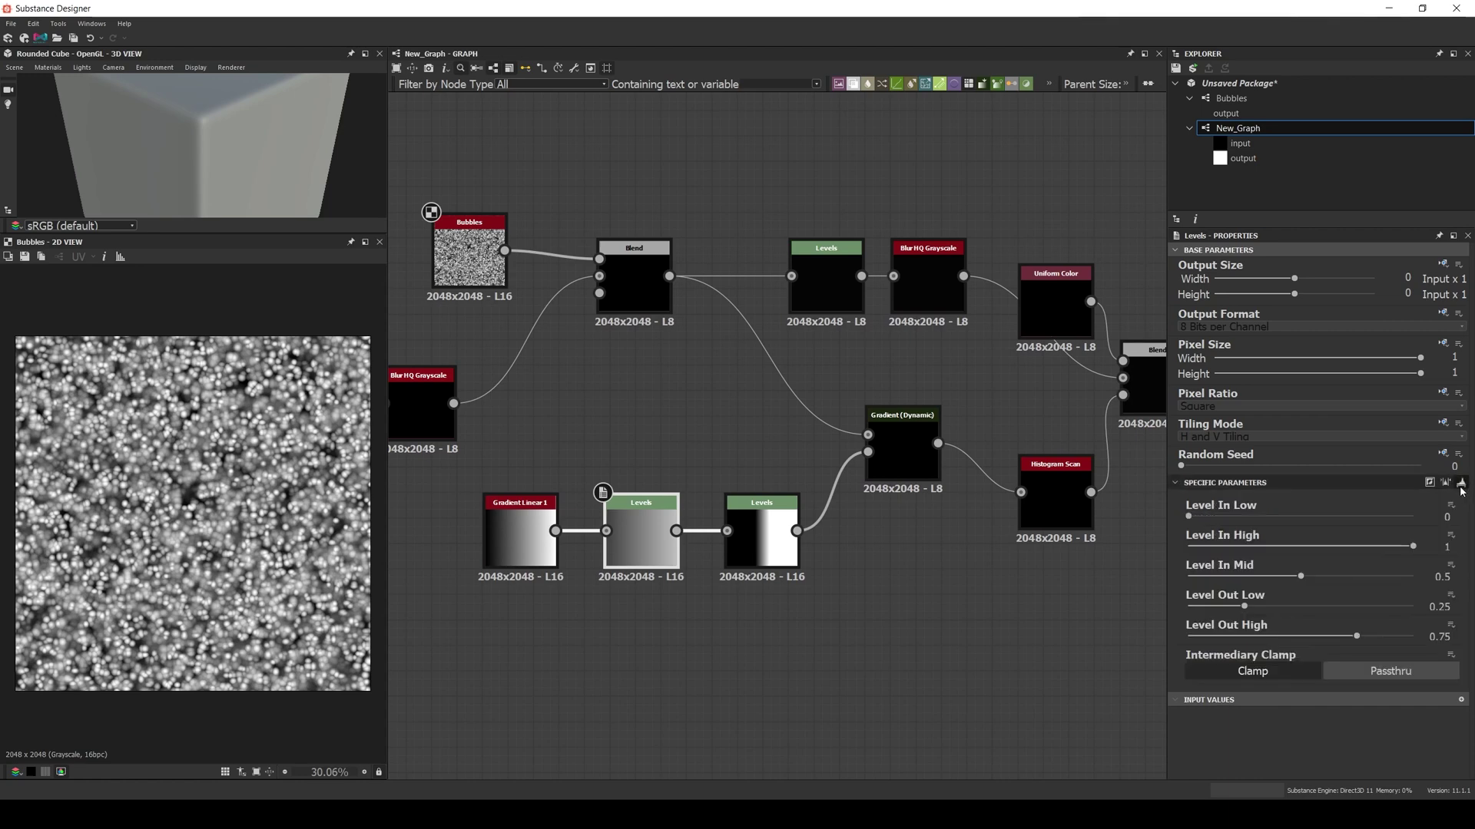
{"action": "left_click", "coordinate": [1449, 566]}
{"action": "left_click", "coordinate": [1429, 582]}
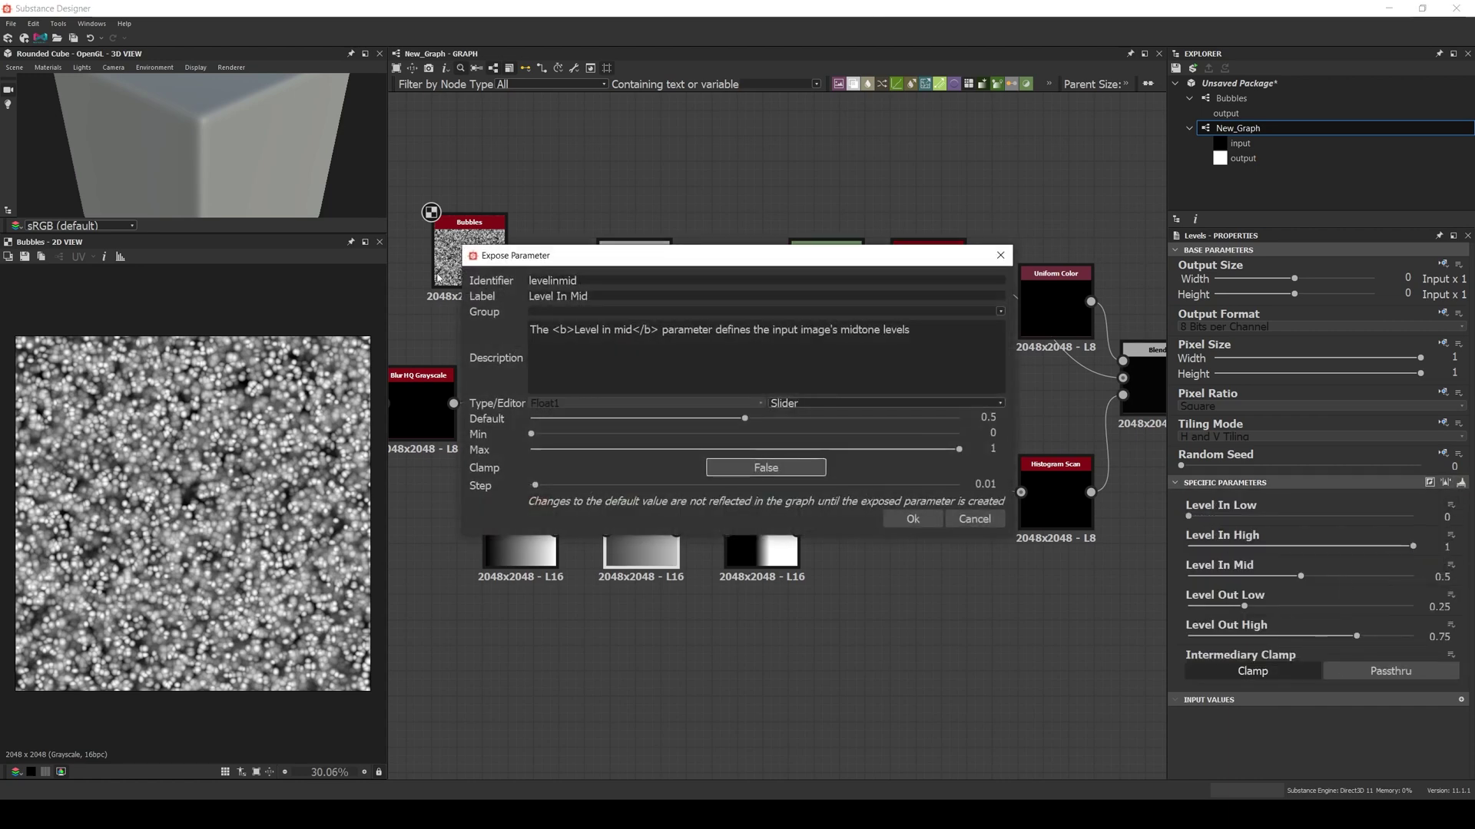
{"action": "double_click", "coordinate": [568, 281]}
{"action": "type", "text": "damage_"}
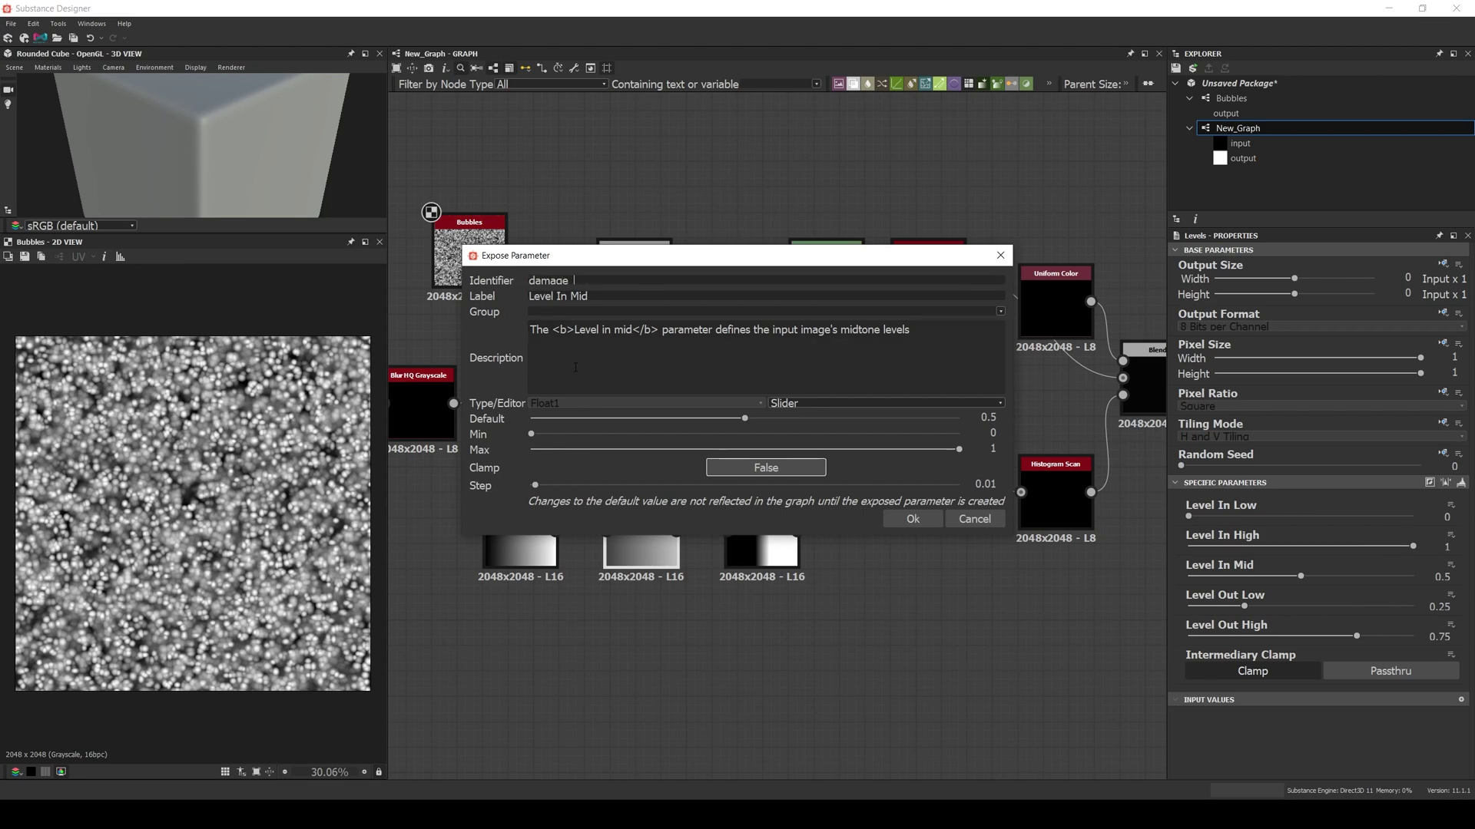
{"action": "type", "text": "residue"}
{"action": "key", "text": "Tab"}
{"action": "type", "text": "Da"}
{"action": "key", "text": "BackSpace"}
{"action": "key", "text": "BackSpace"}
{"action": "type", "text": "ResidueDamage"}
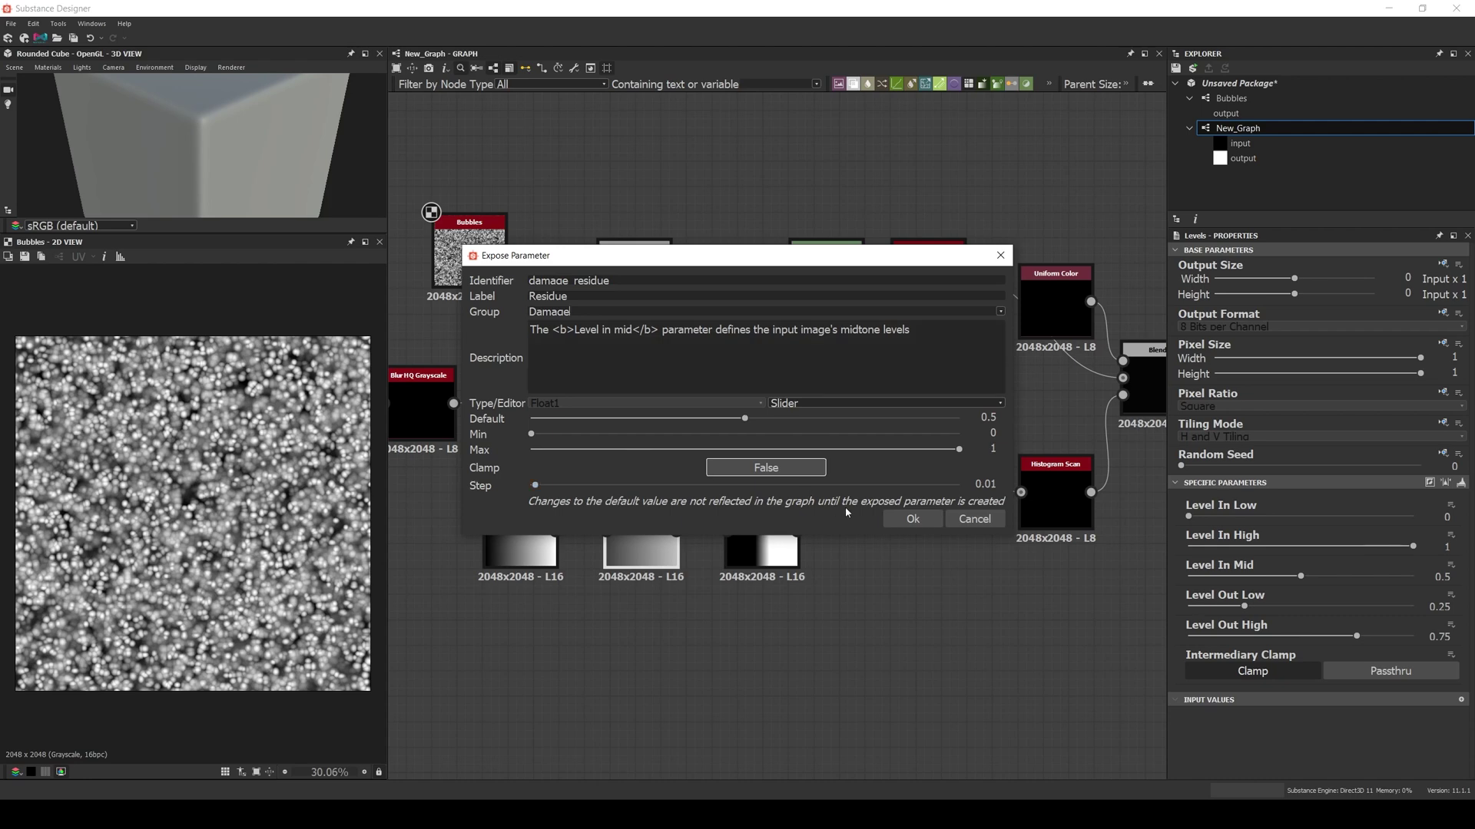
{"action": "left_click", "coordinate": [912, 518]}
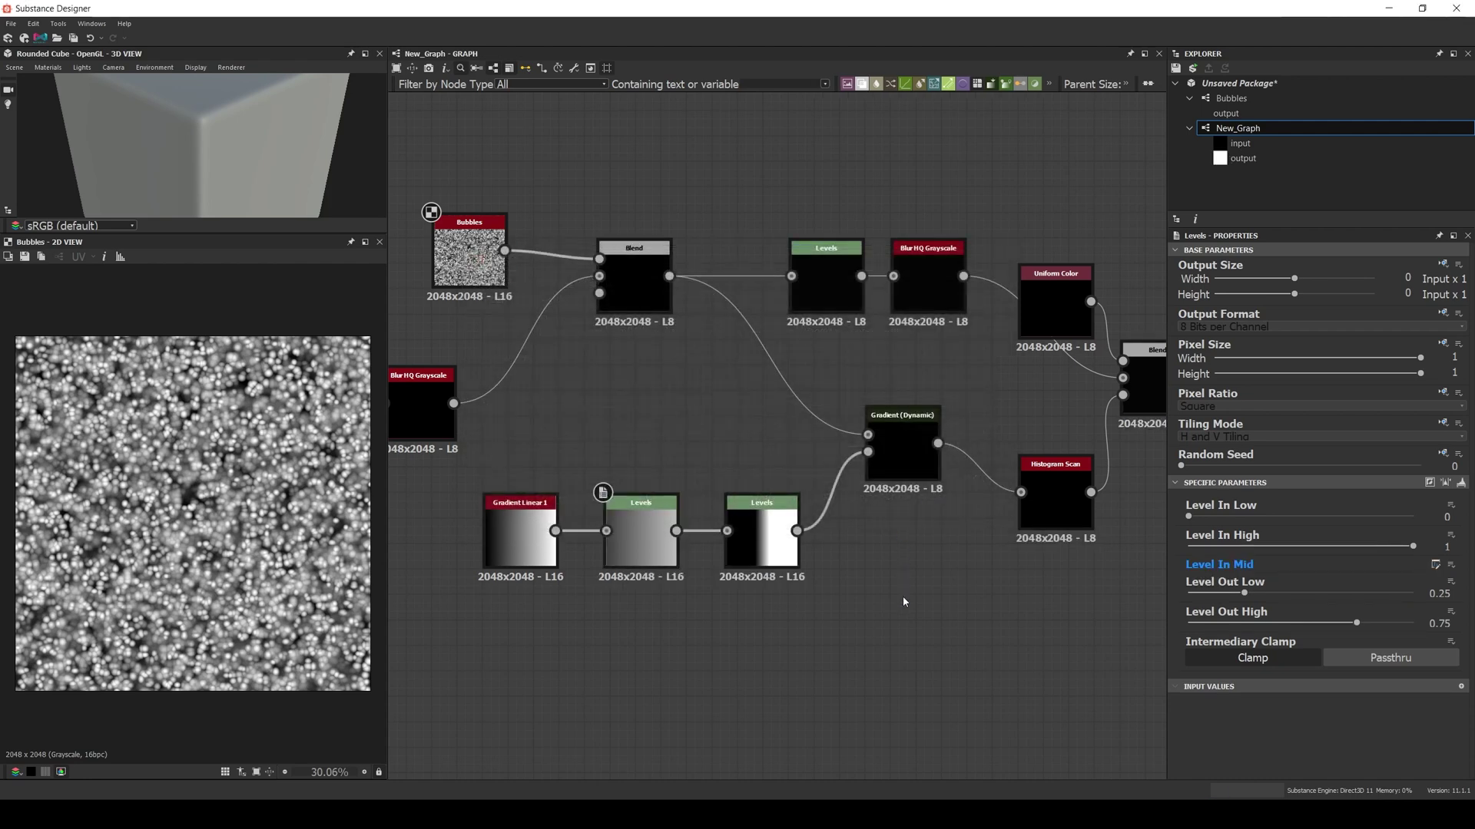
- Expose the upper Levels node's Level In Mid as bubble_blend, labelled Blend, in group Bubble
{"action": "double_click", "coordinate": [826, 257]}
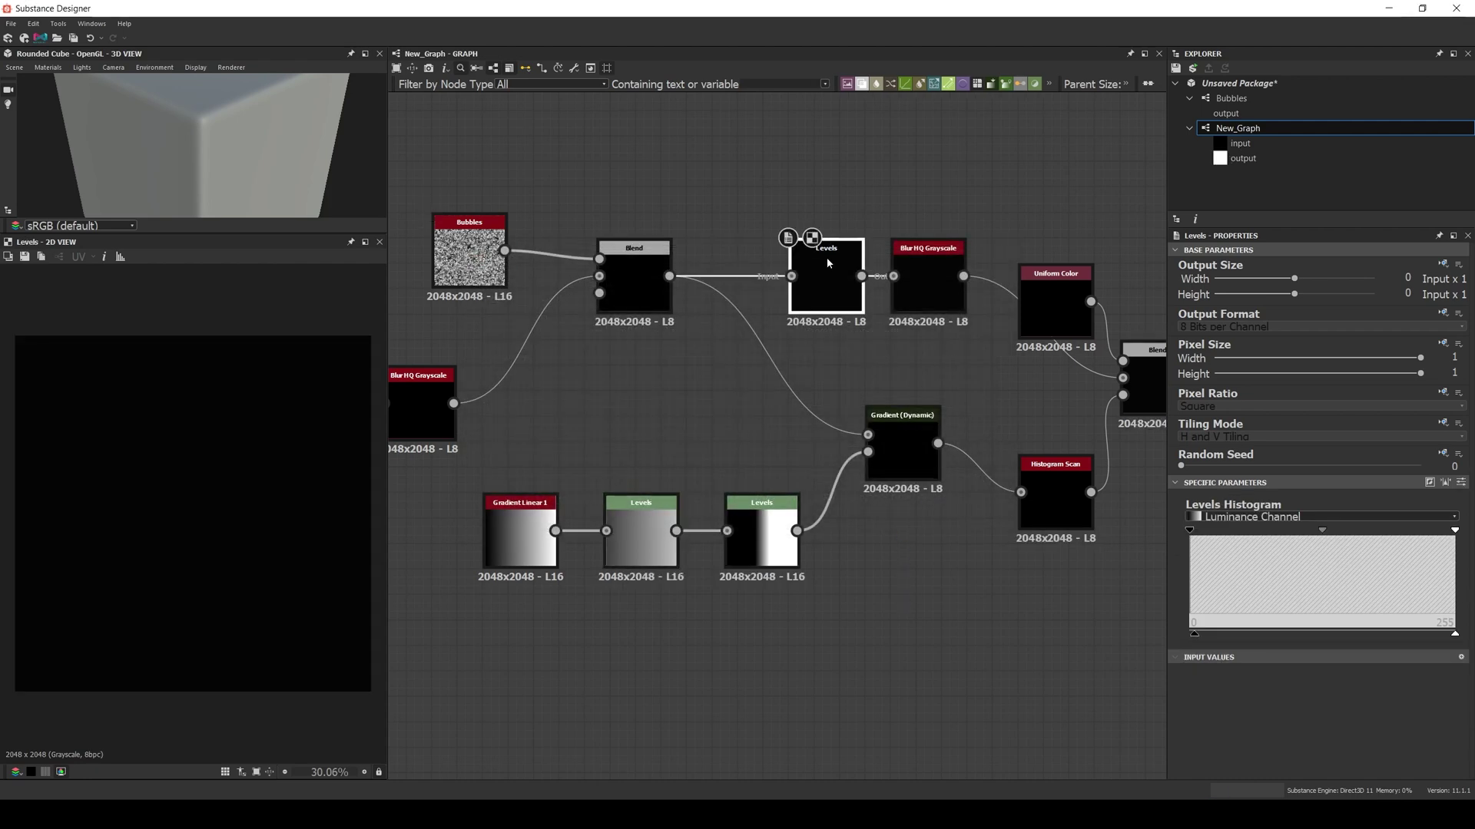
{"action": "left_click", "coordinate": [1460, 482]}
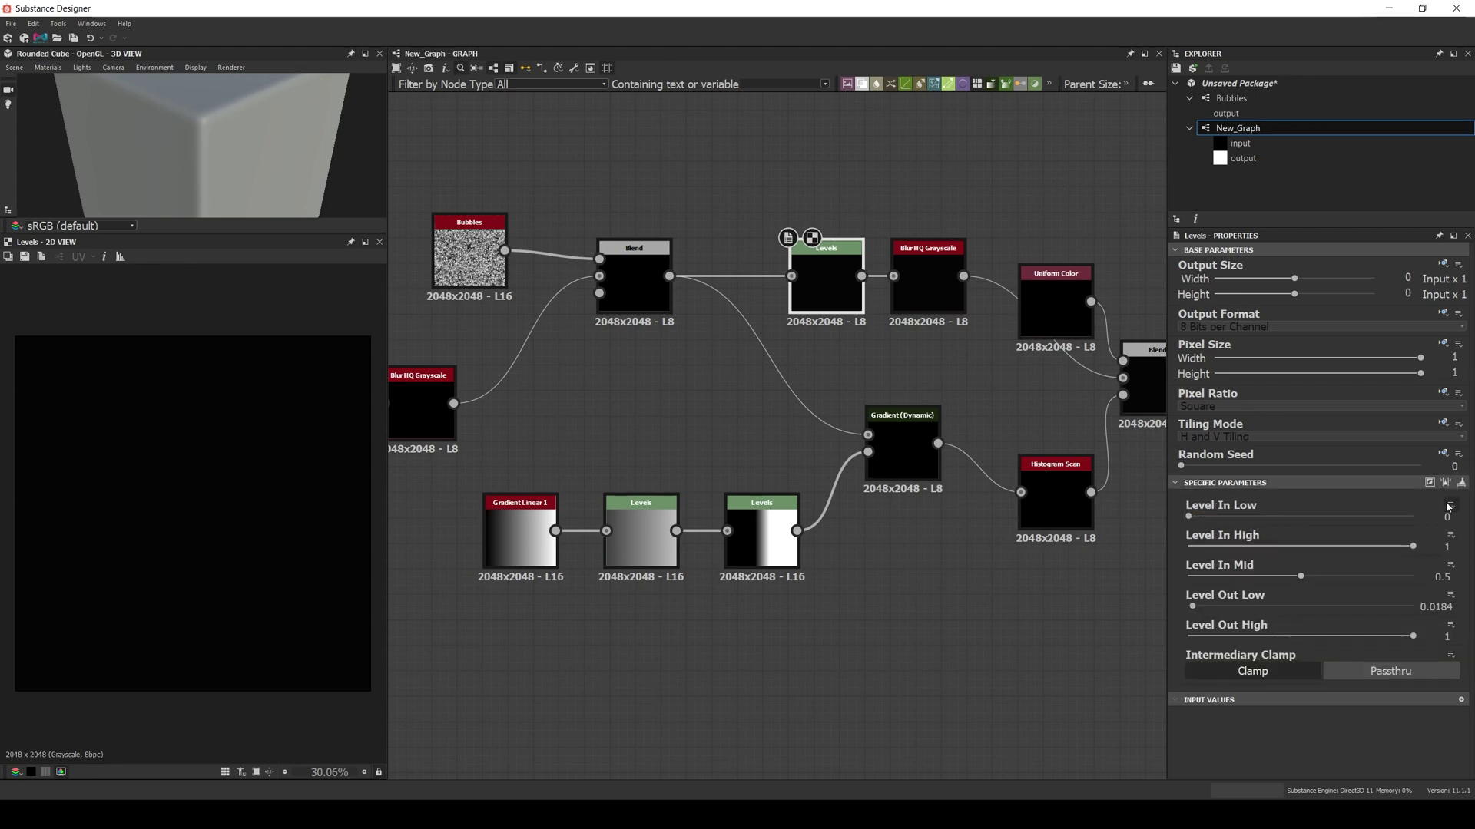
{"action": "left_click", "coordinate": [1448, 567]}
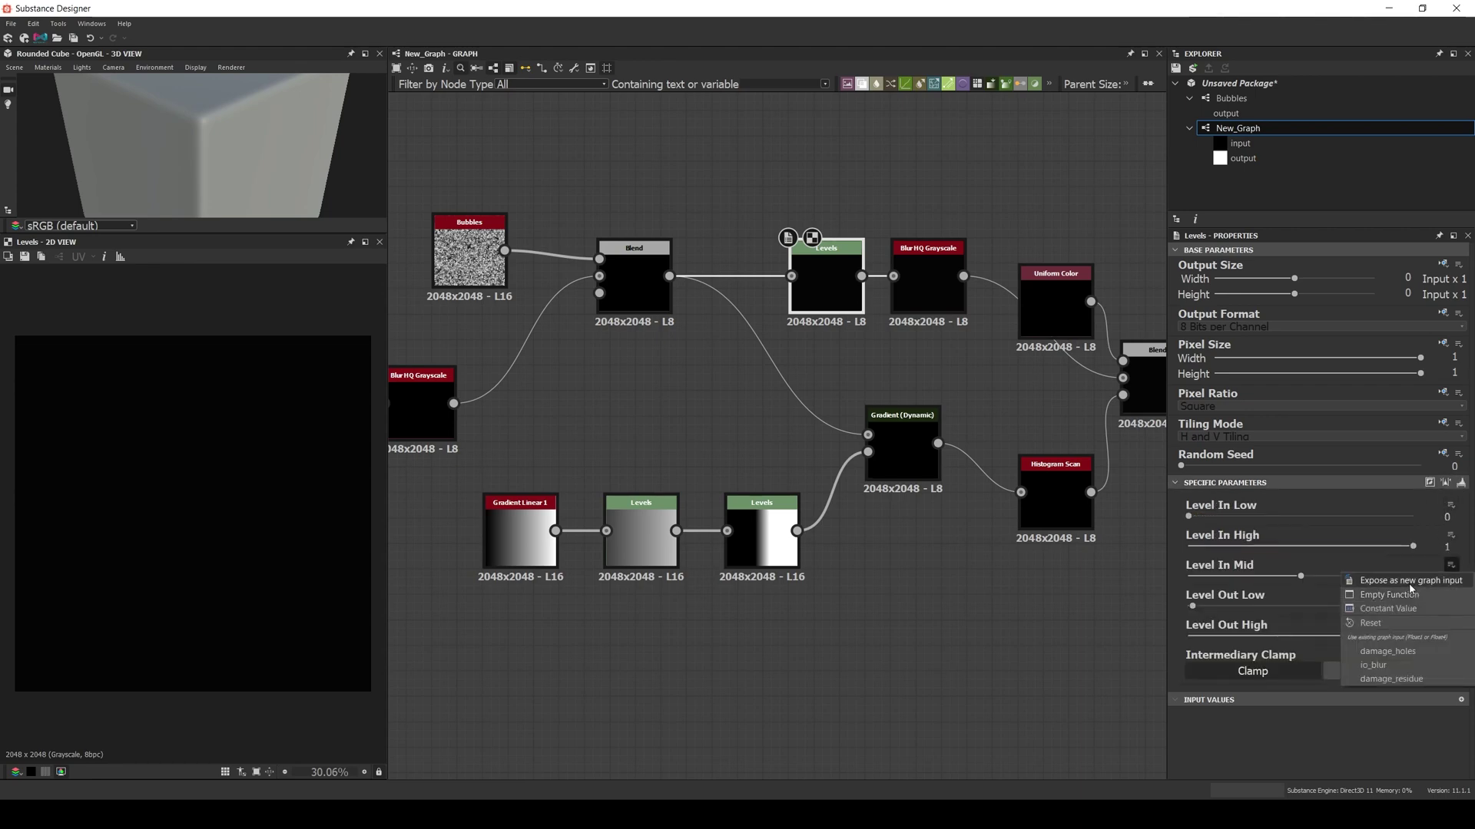
{"action": "left_click", "coordinate": [1384, 579]}
{"action": "double_click", "coordinate": [586, 282]}
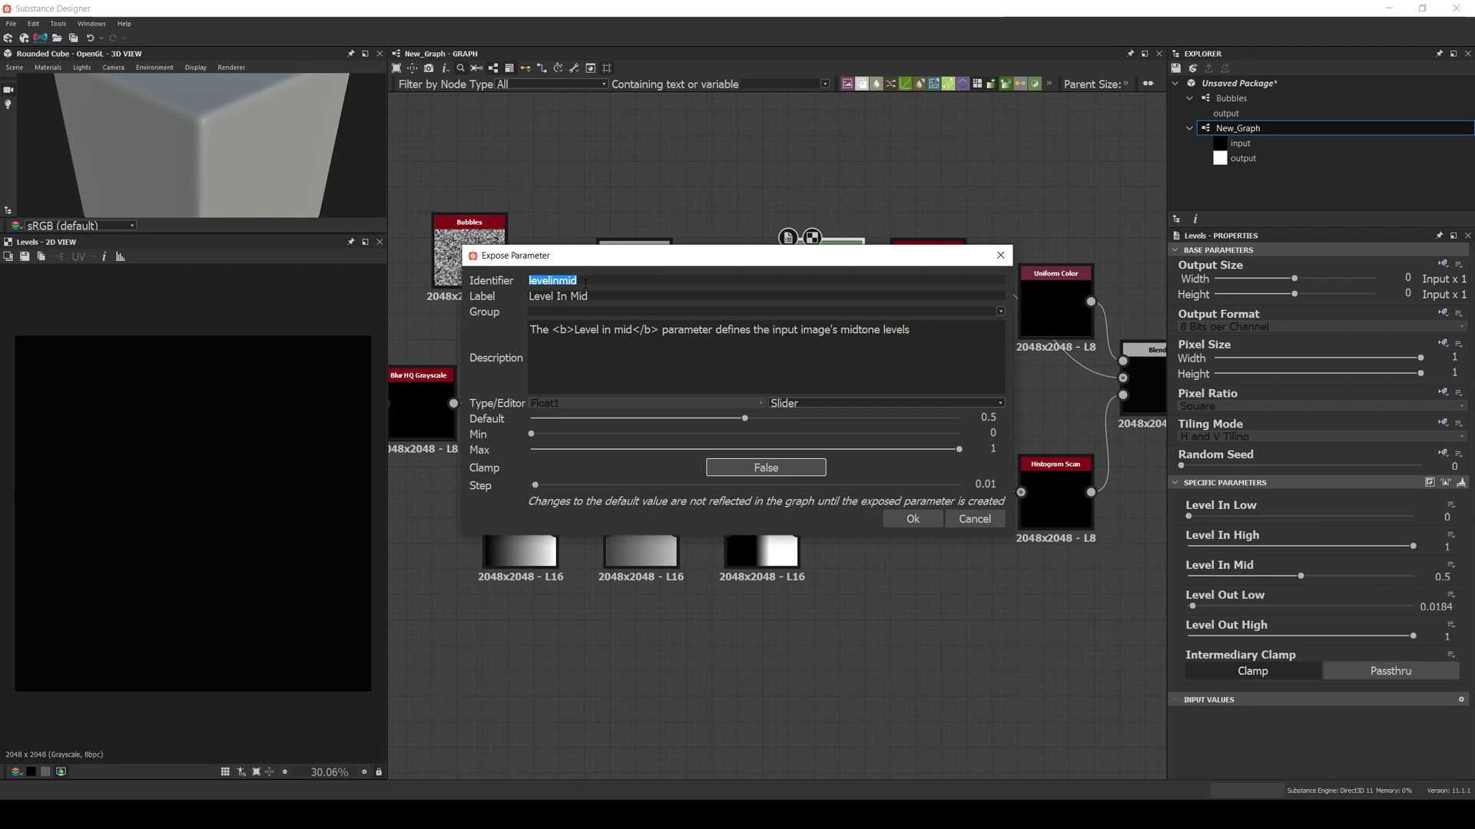
{"action": "type", "text": "bubble_blend"}
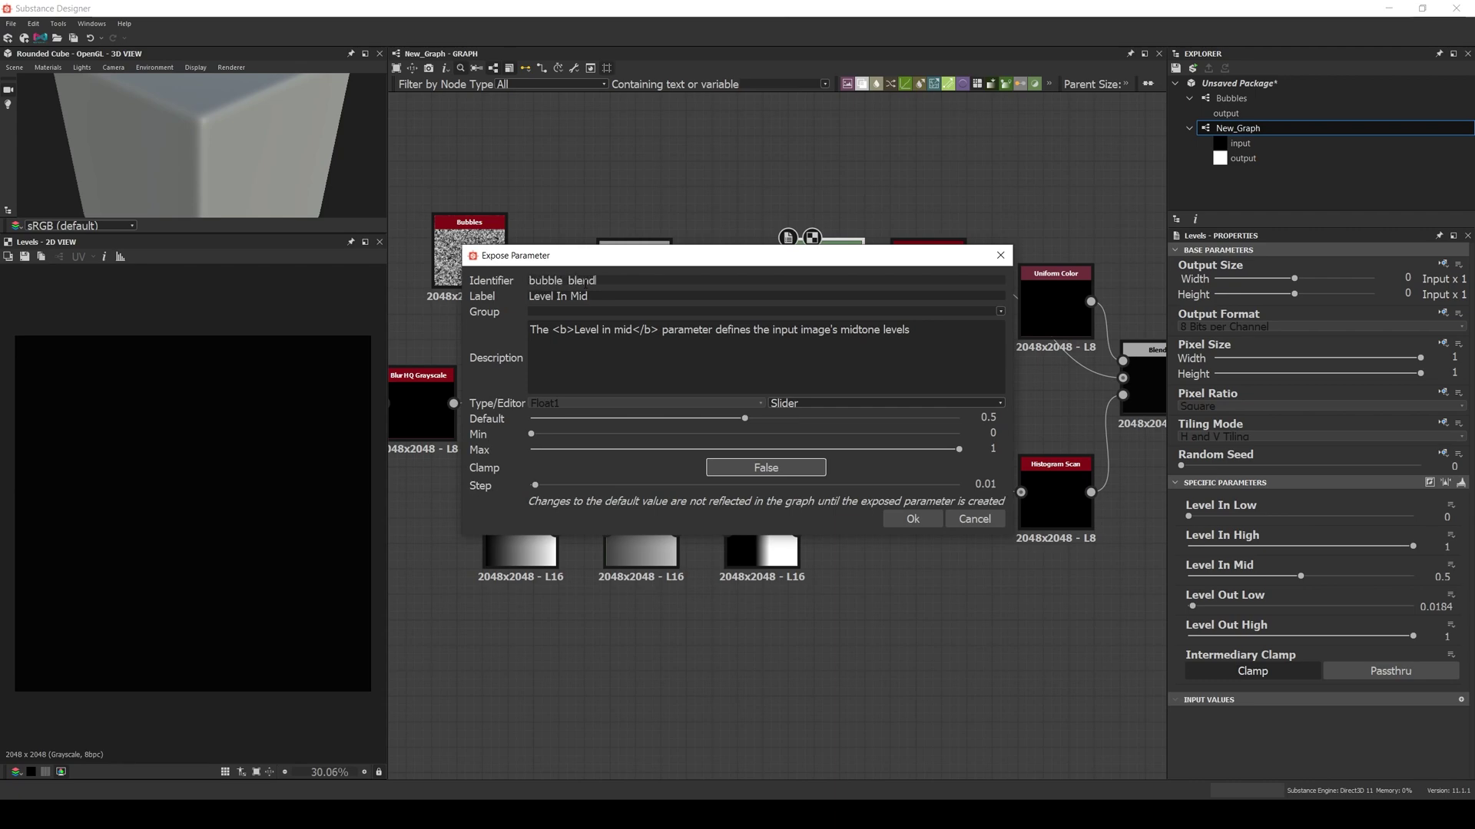
{"action": "key", "text": "Tab"}
{"action": "type", "text": "Blend"}
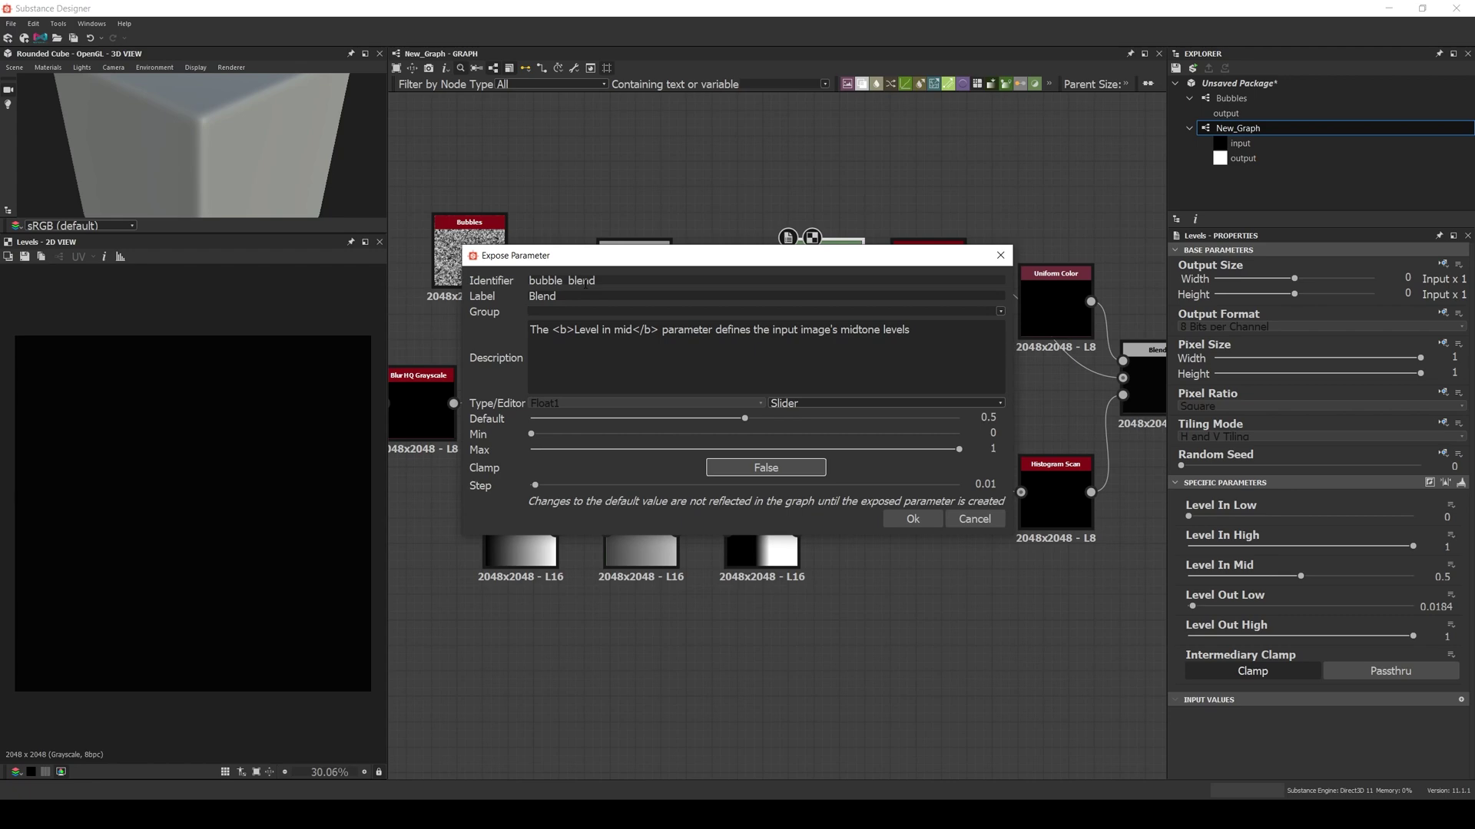
{"action": "type", "text": "Bubble"}
{"action": "left_click", "coordinate": [912, 519]}
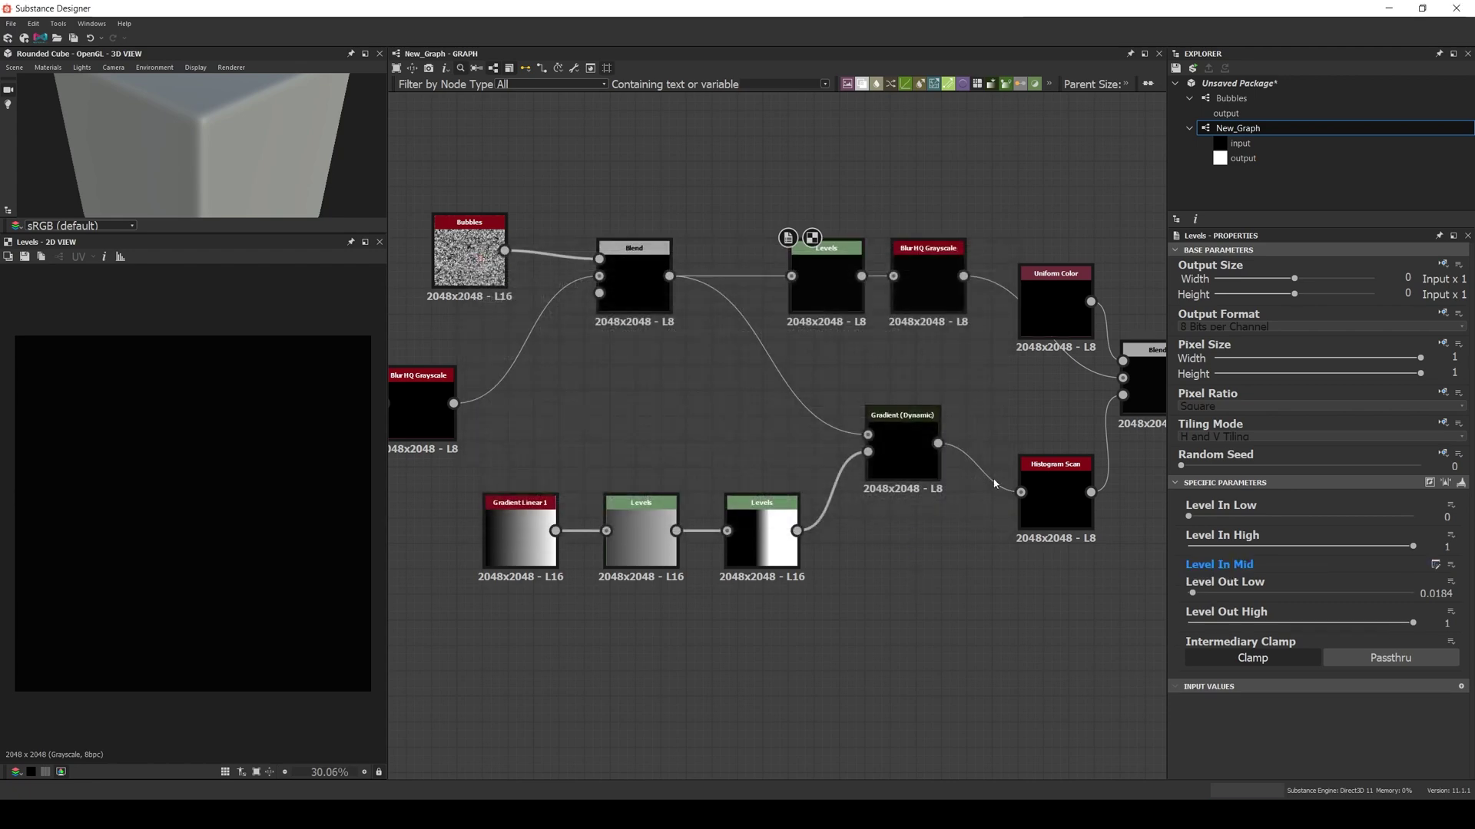
- Expose the top Blur HQ Grayscale Intensity as bubble_blur, labelled Blur, group Bubble, with clamping on
{"action": "left_click", "coordinate": [937, 282]}
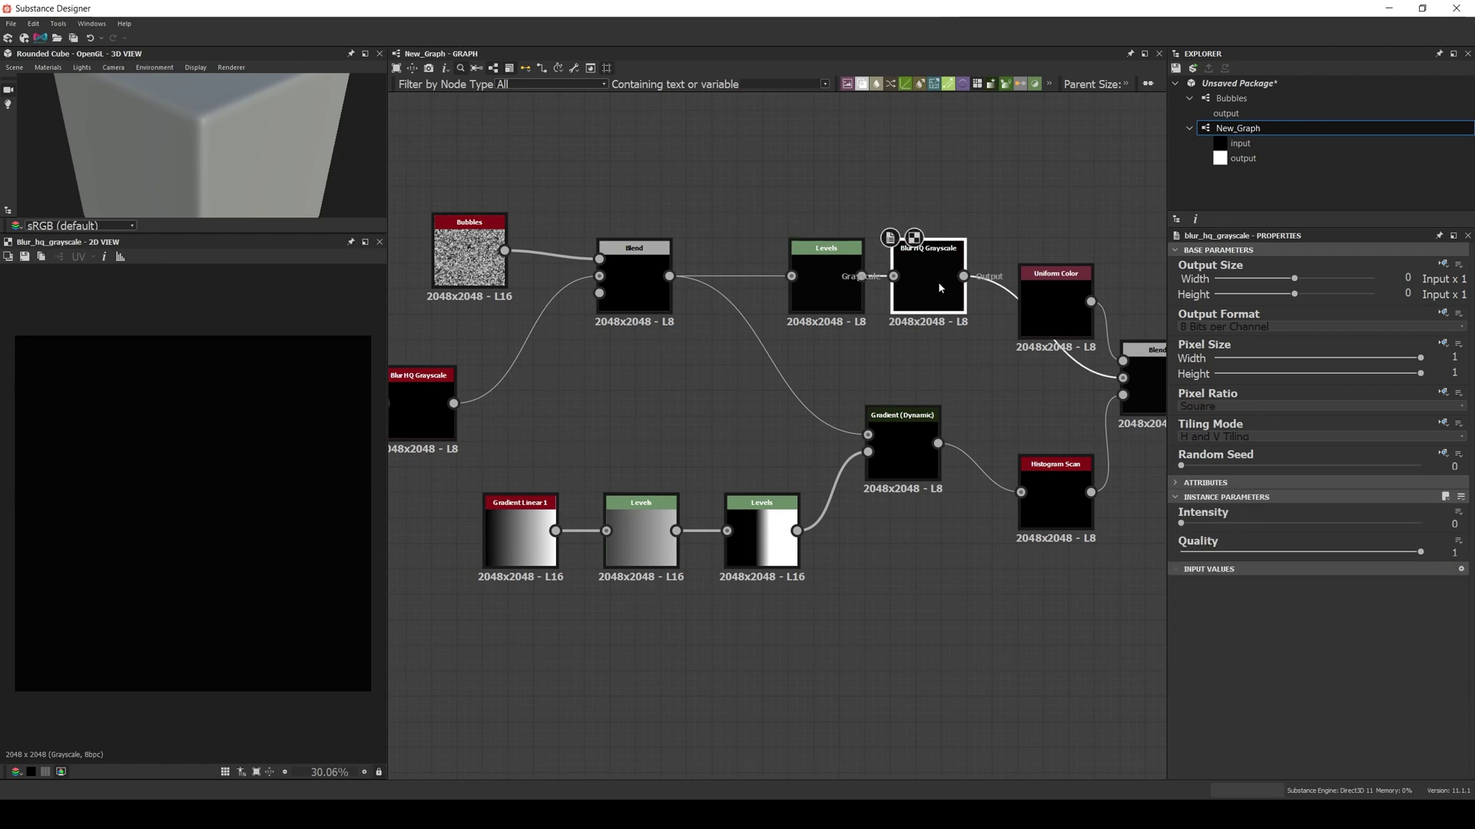
{"action": "left_click", "coordinate": [1449, 516]}
{"action": "left_click", "coordinate": [1383, 528]}
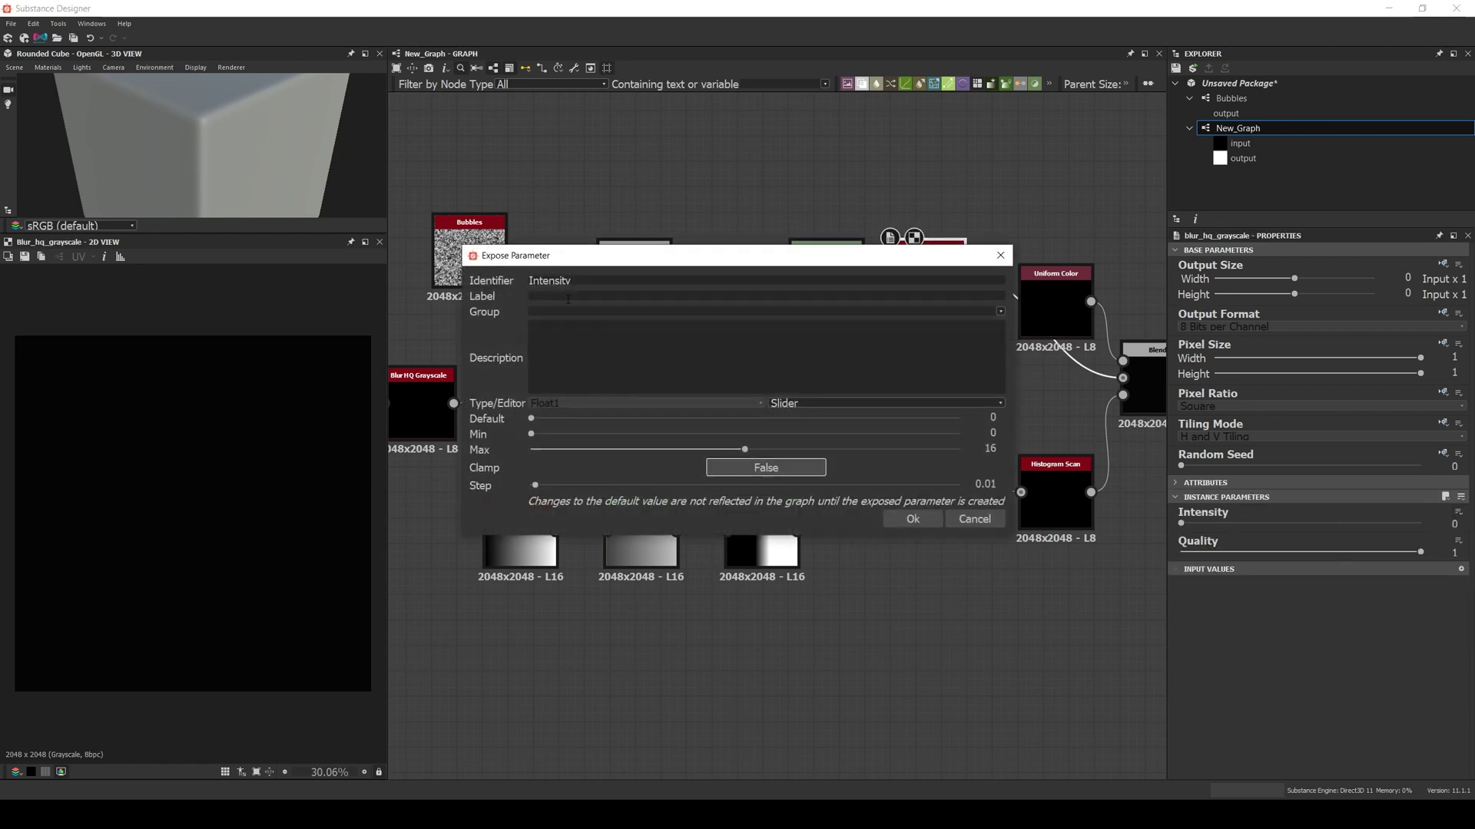
{"action": "left_click_drag", "start_coordinate": [573, 281], "coordinate": [510, 275]}
{"action": "type", "text": "lur"}
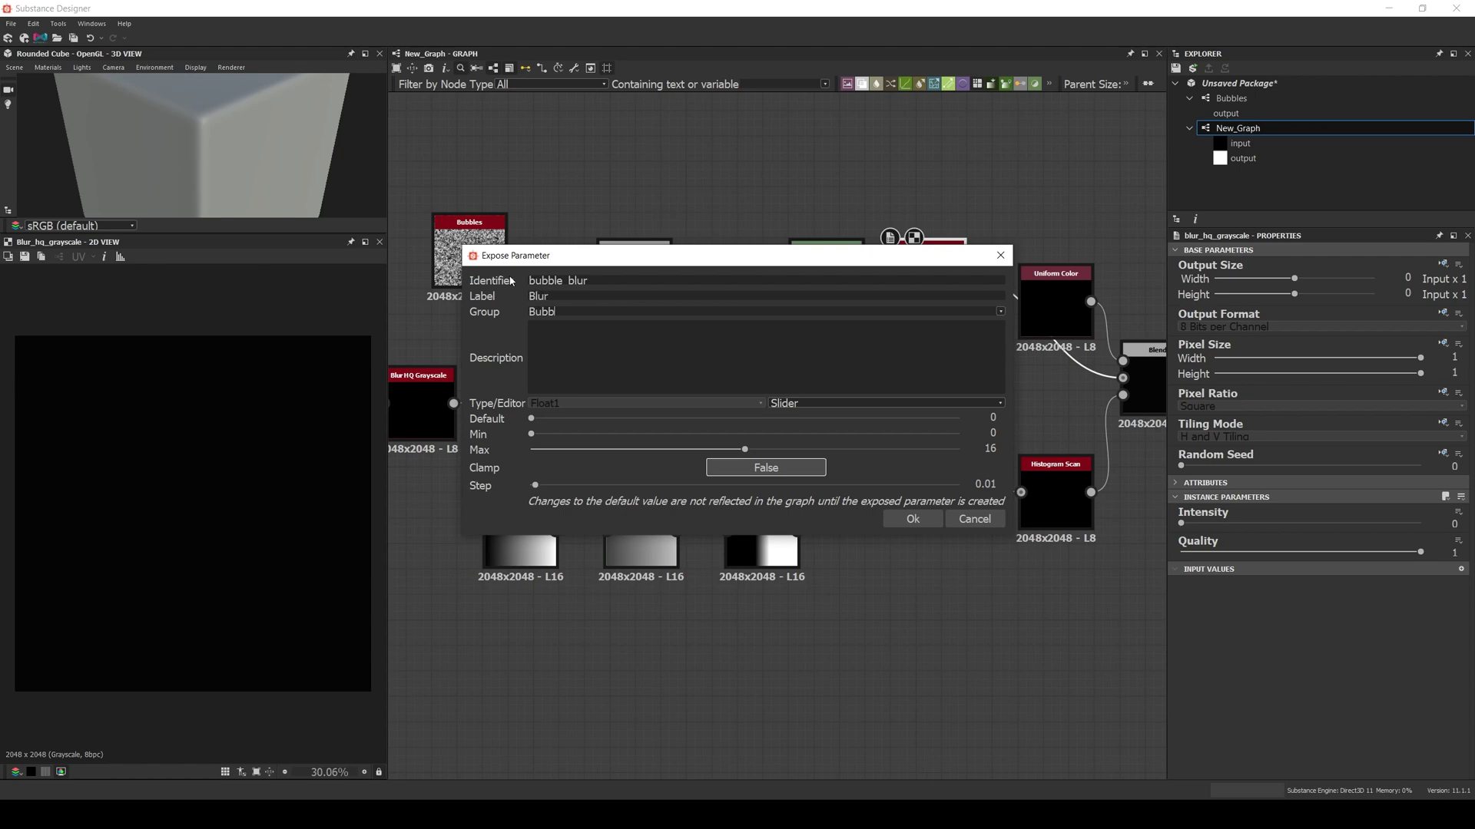
{"action": "key", "text": "space"}
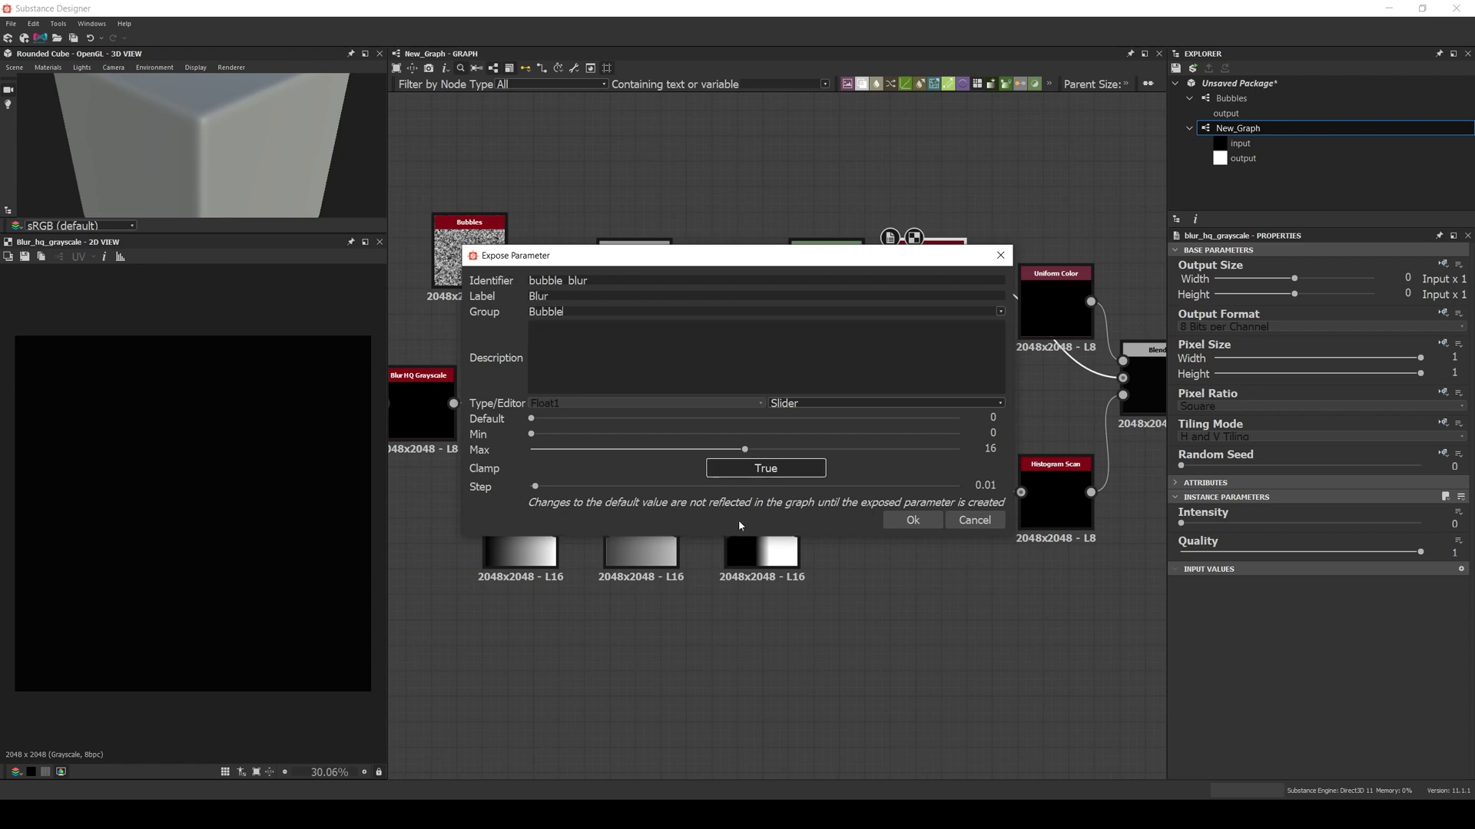
{"action": "left_click", "coordinate": [912, 520]}
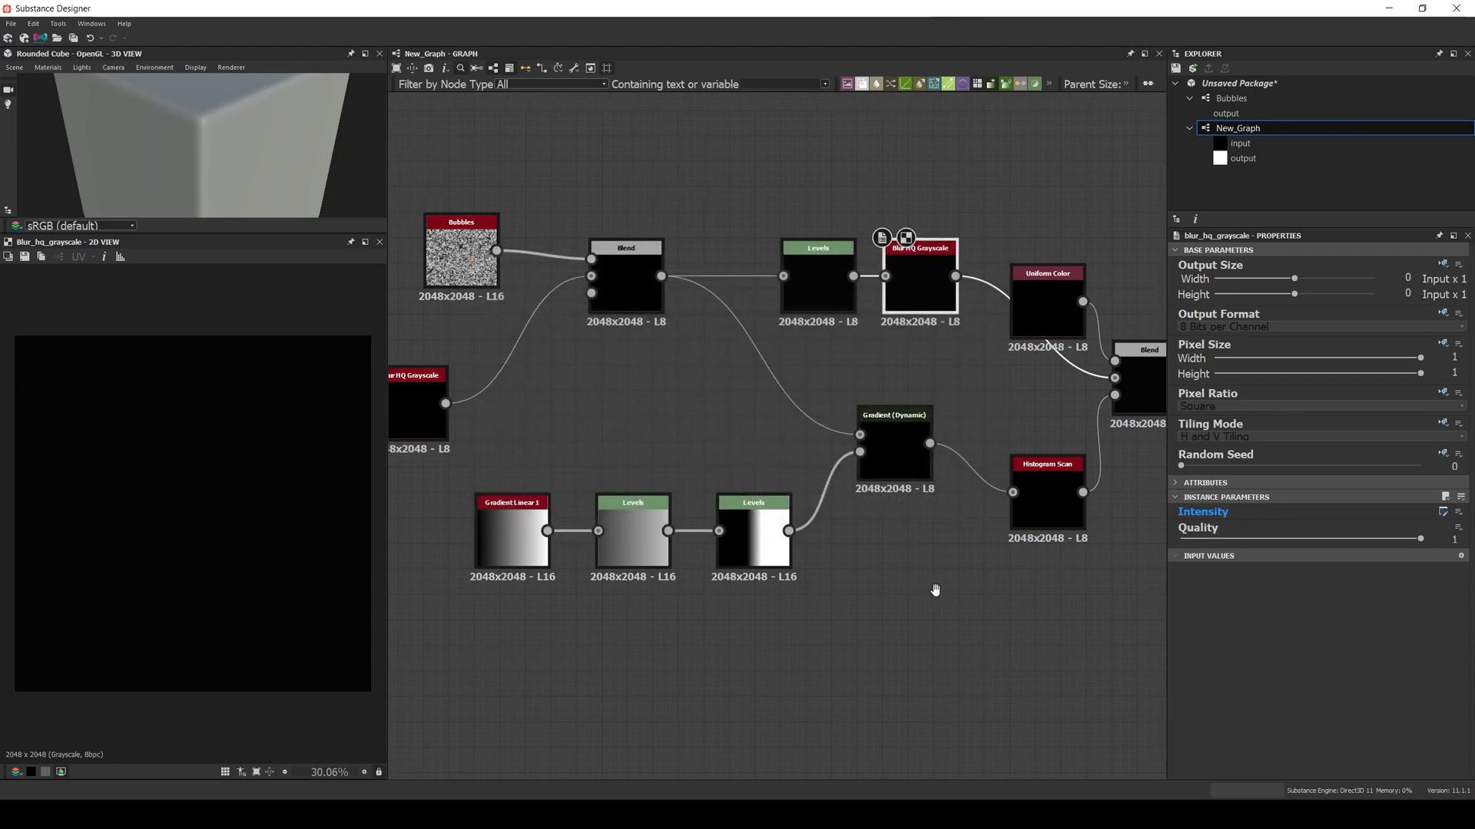
- Expose the Histogram Scan's Position as damage_position, labelled Position, in group Damage
{"action": "middle_click_drag", "start_coordinate": [934, 590], "coordinate": [664, 528]}
{"action": "left_click", "coordinate": [776, 434]}
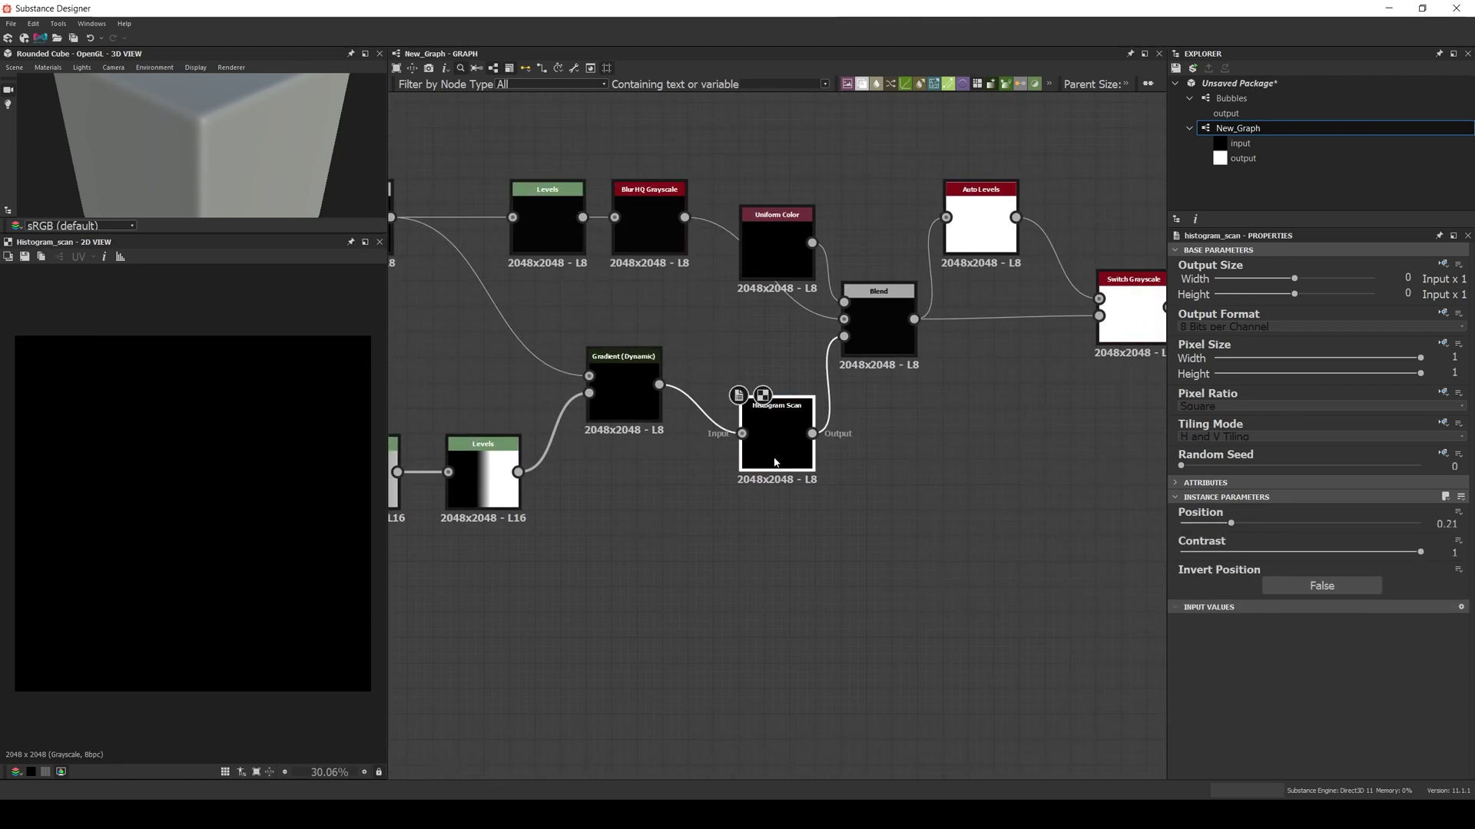
{"action": "left_click", "coordinate": [1457, 513]}
{"action": "left_click", "coordinate": [1444, 526]}
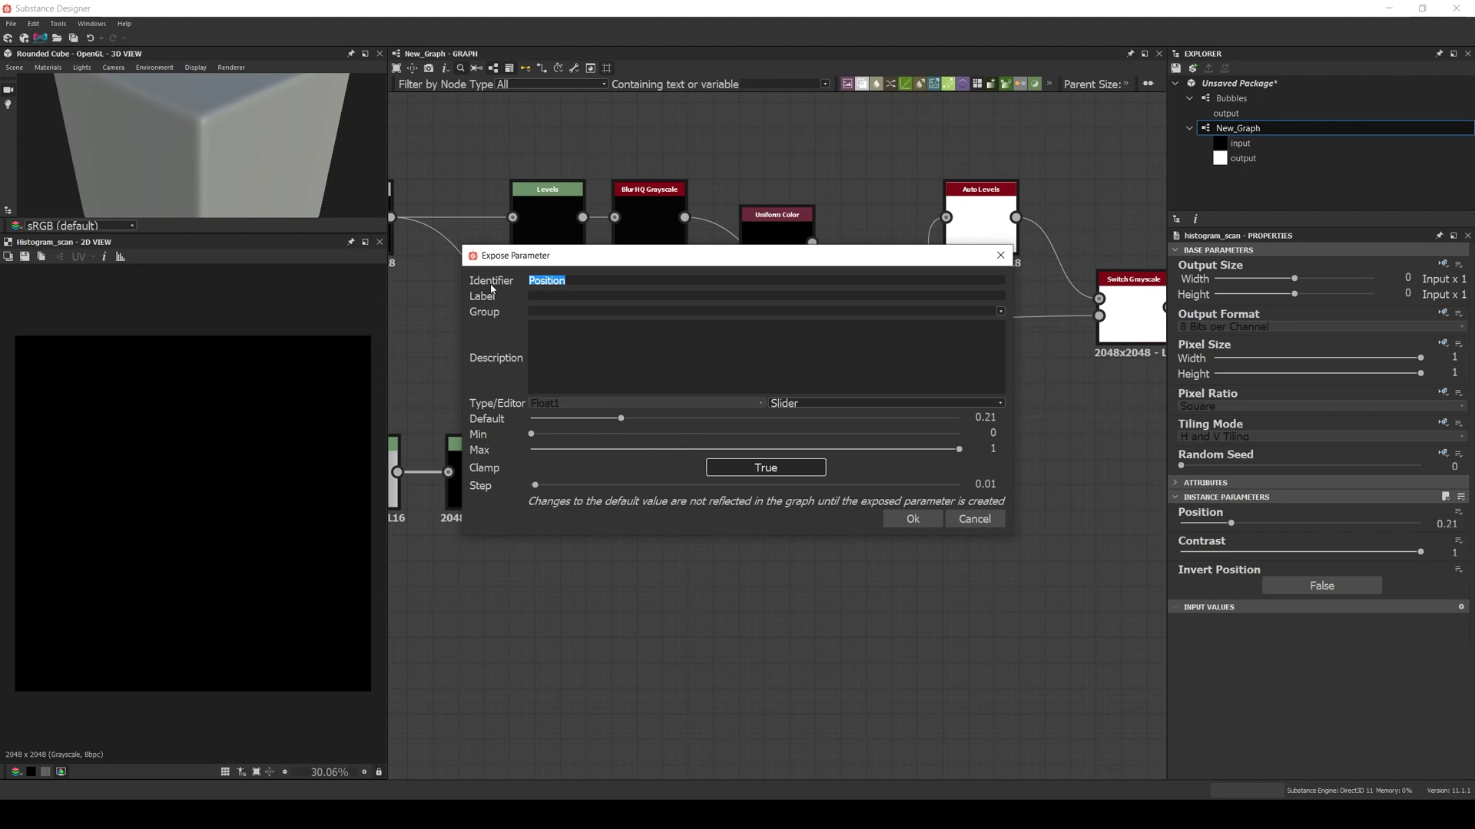
{"action": "type", "text": "dml"}
{"action": "type", "text": "age_po"}
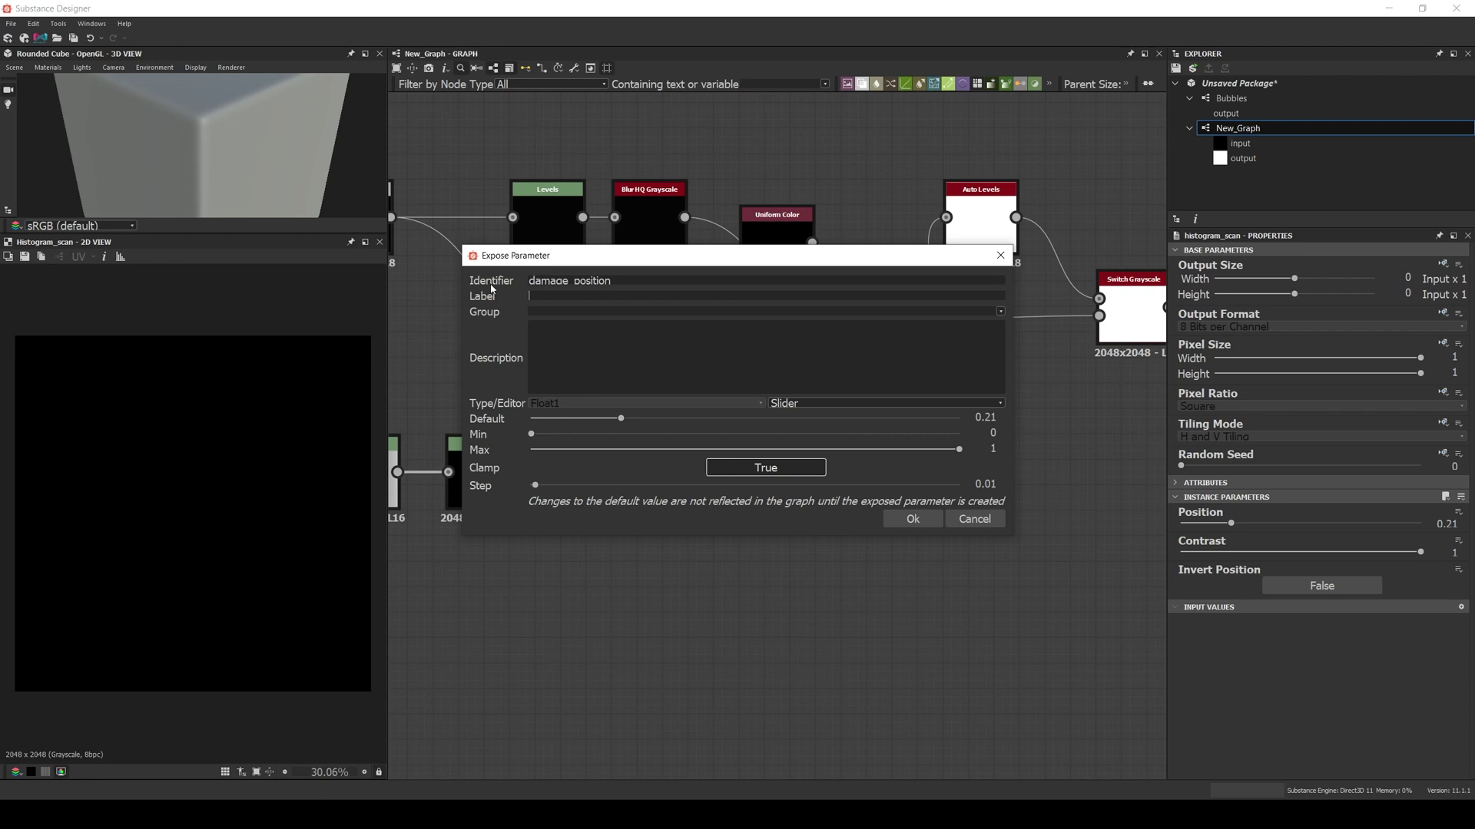
{"action": "type", "text": "Damage"}
{"action": "left_click", "coordinate": [912, 519]}
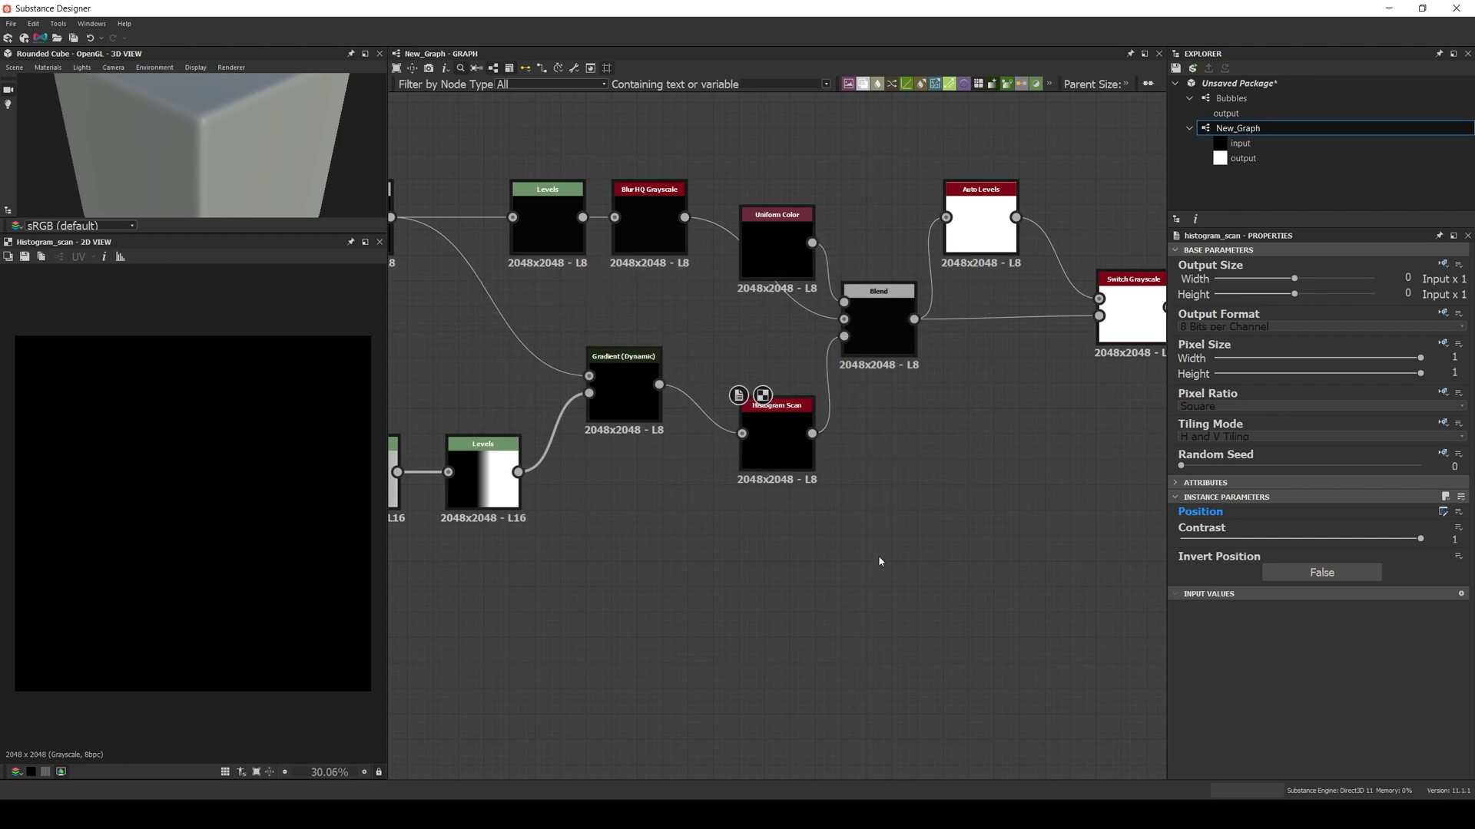
{"action": "middle_click_drag", "start_coordinate": [877, 558], "coordinate": [651, 591]}
{"action": "left_click", "coordinate": [926, 346]}
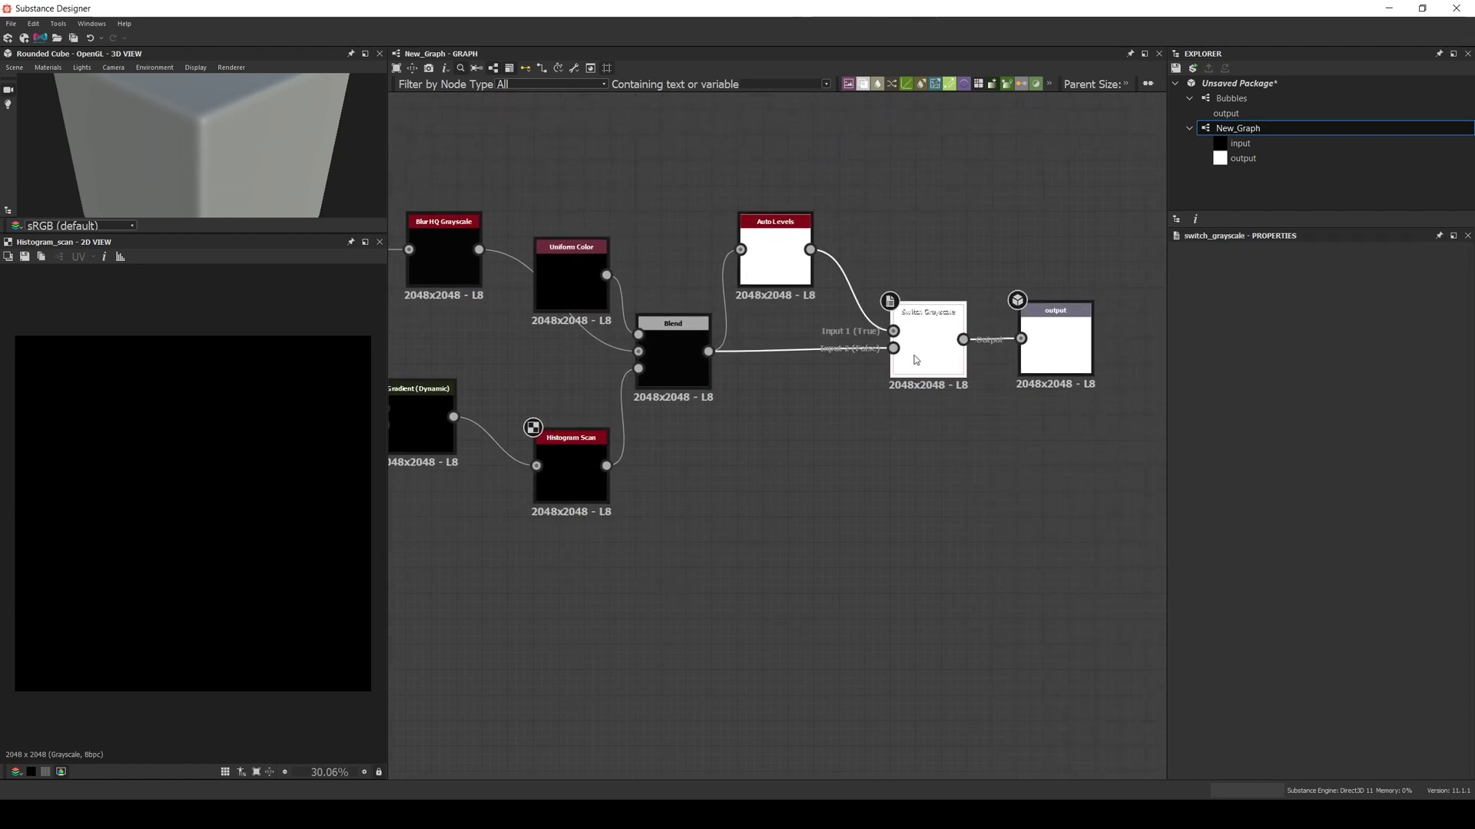
- Expose the Switch Grayscale's Switch as boolean input io_autolevels, labelled Autolevels, in group IO
{"action": "left_click", "coordinate": [1457, 512]}
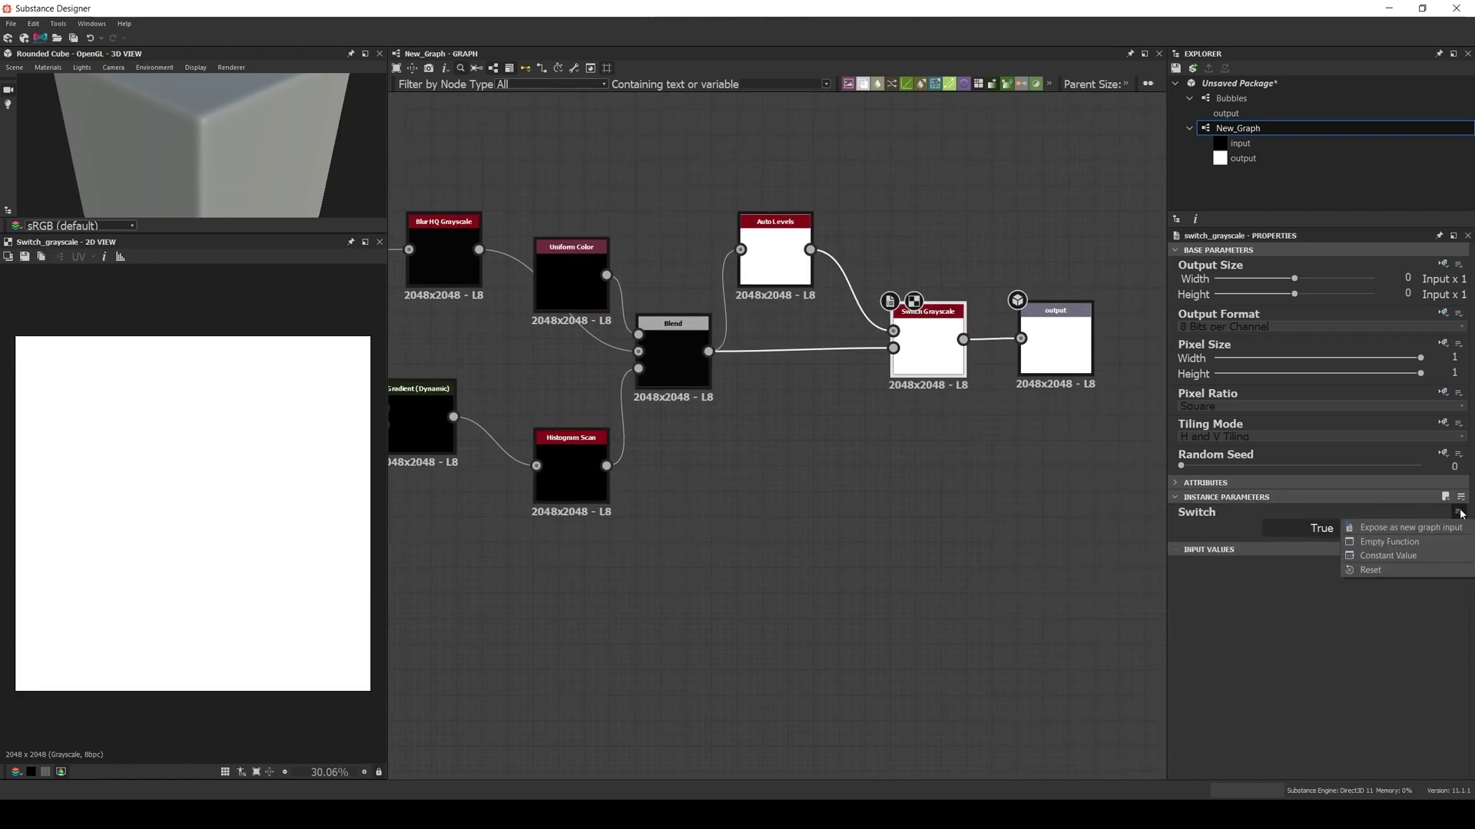
{"action": "left_click", "coordinate": [1425, 526]}
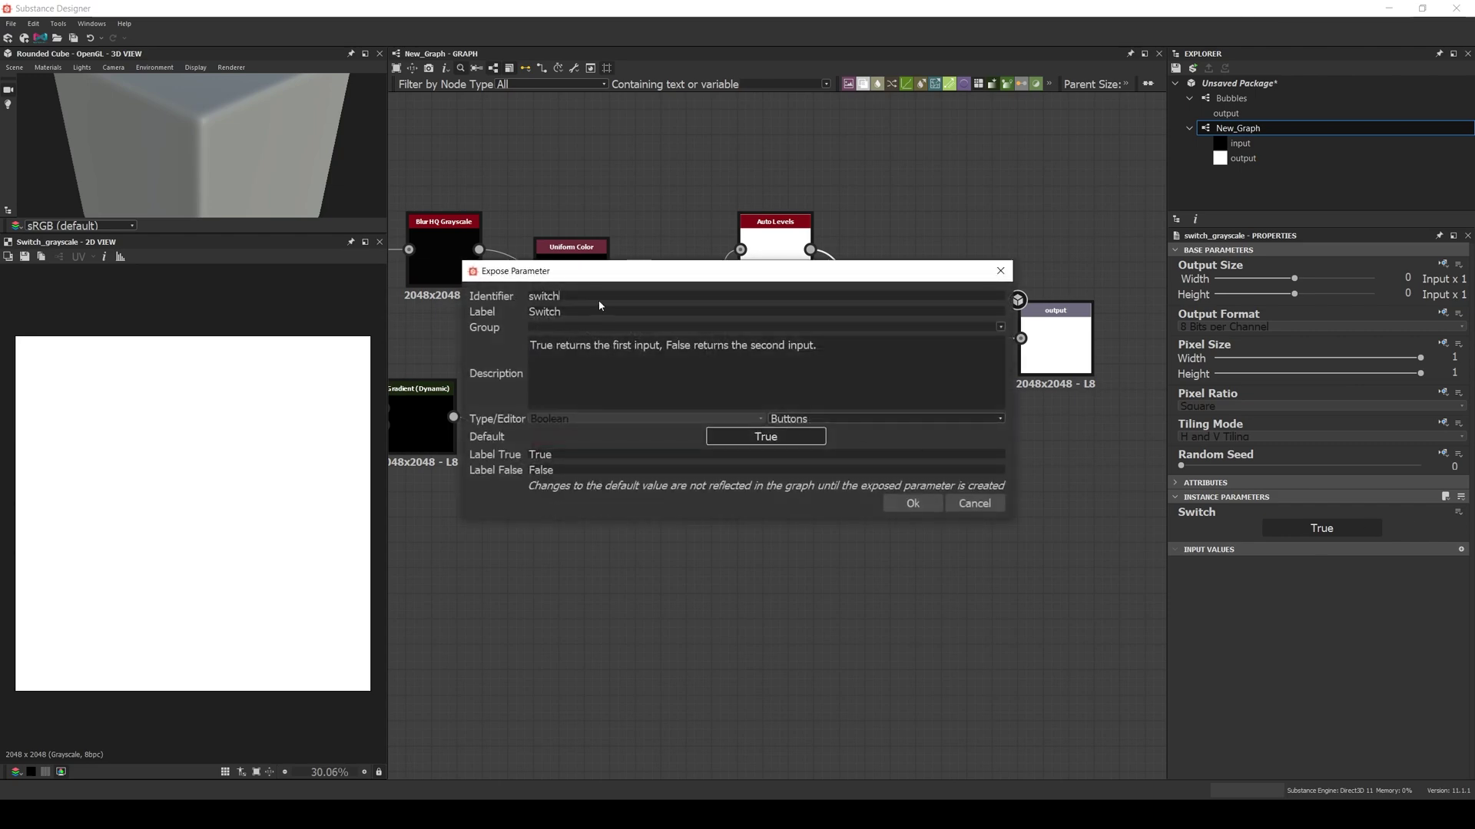
{"action": "double_click", "coordinate": [589, 298]}
{"action": "type", "text": "io_autolevels"}
{"action": "key", "text": "Tab"}
{"action": "type", "text": "Au"}
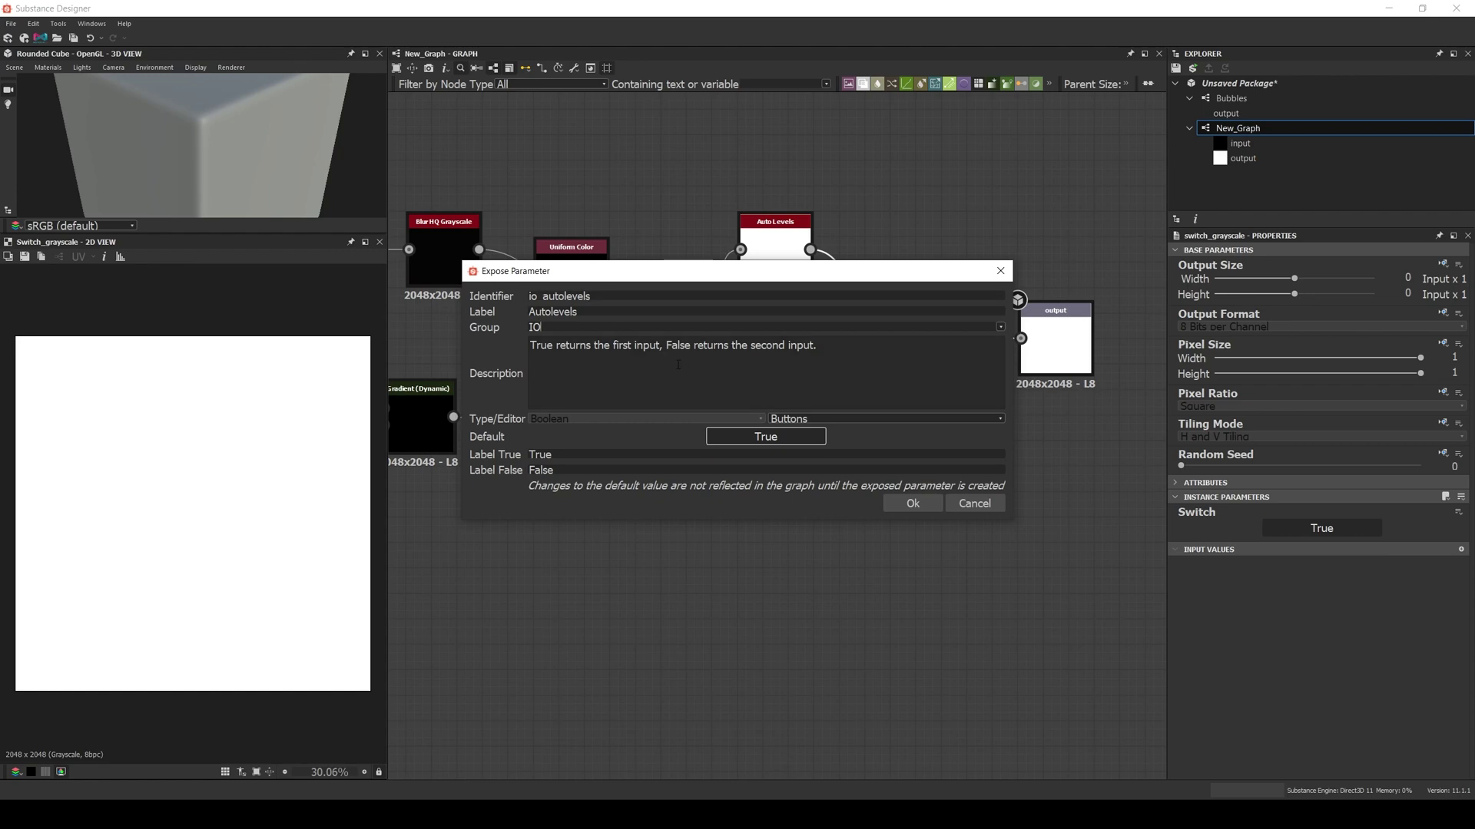
{"action": "left_click", "coordinate": [910, 504]}
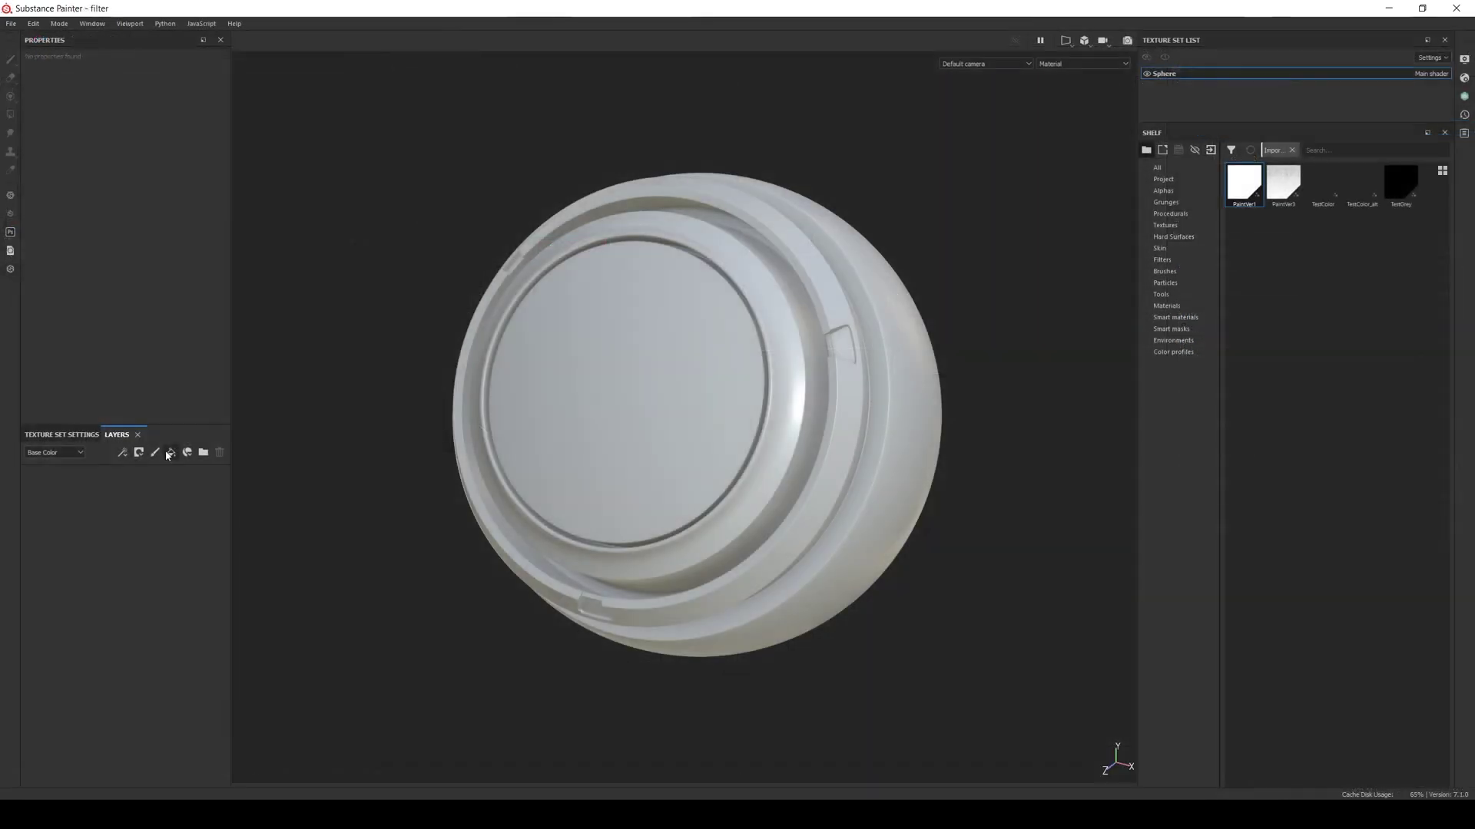
- Set Fill layer 1's height to 1 and restrict it to the height channel only
{"action": "left_click", "coordinate": [170, 453]}
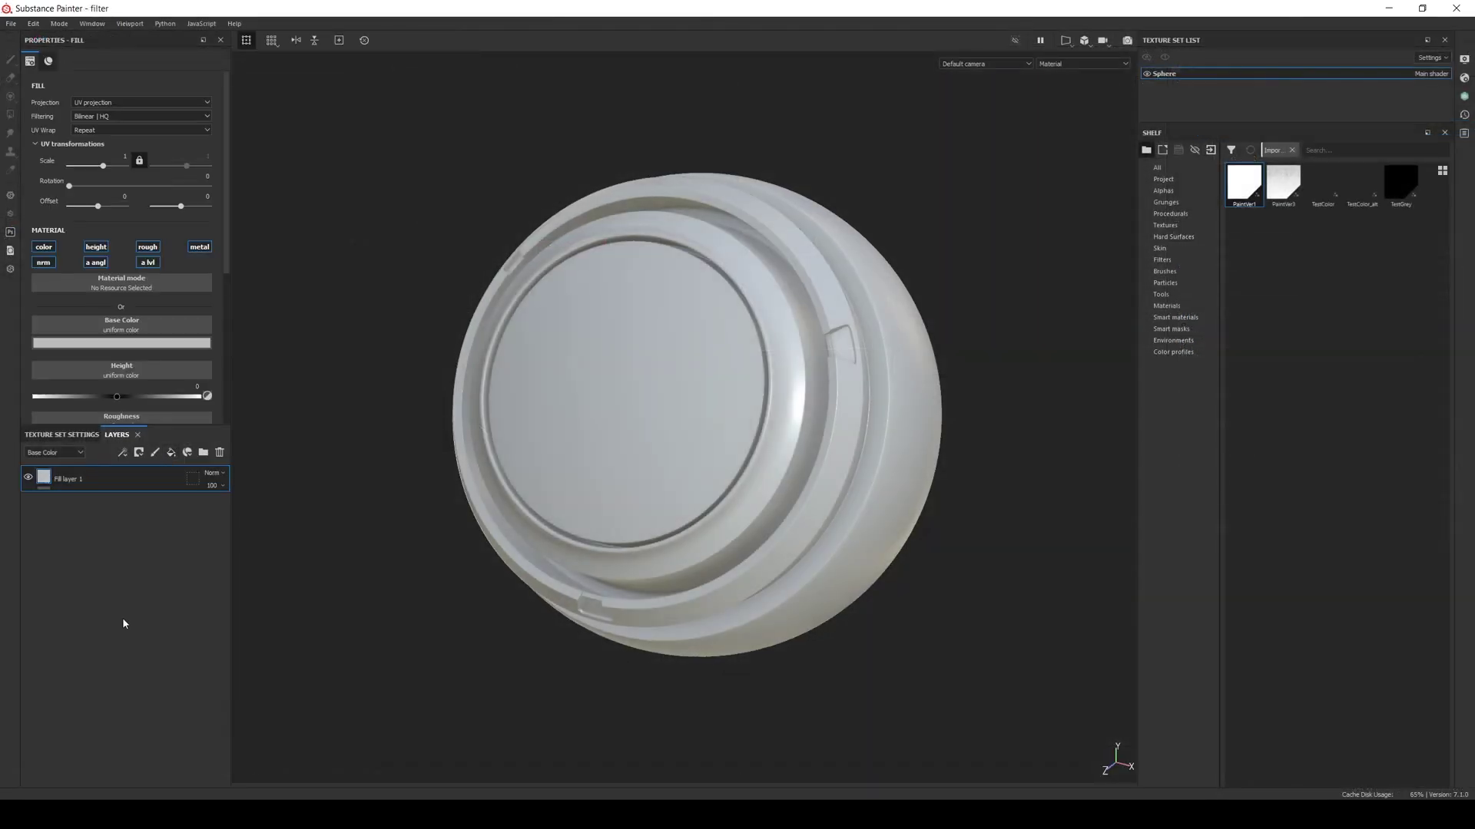
{"action": "left_click_drag", "start_coordinate": [116, 397], "coordinate": [200, 396]}
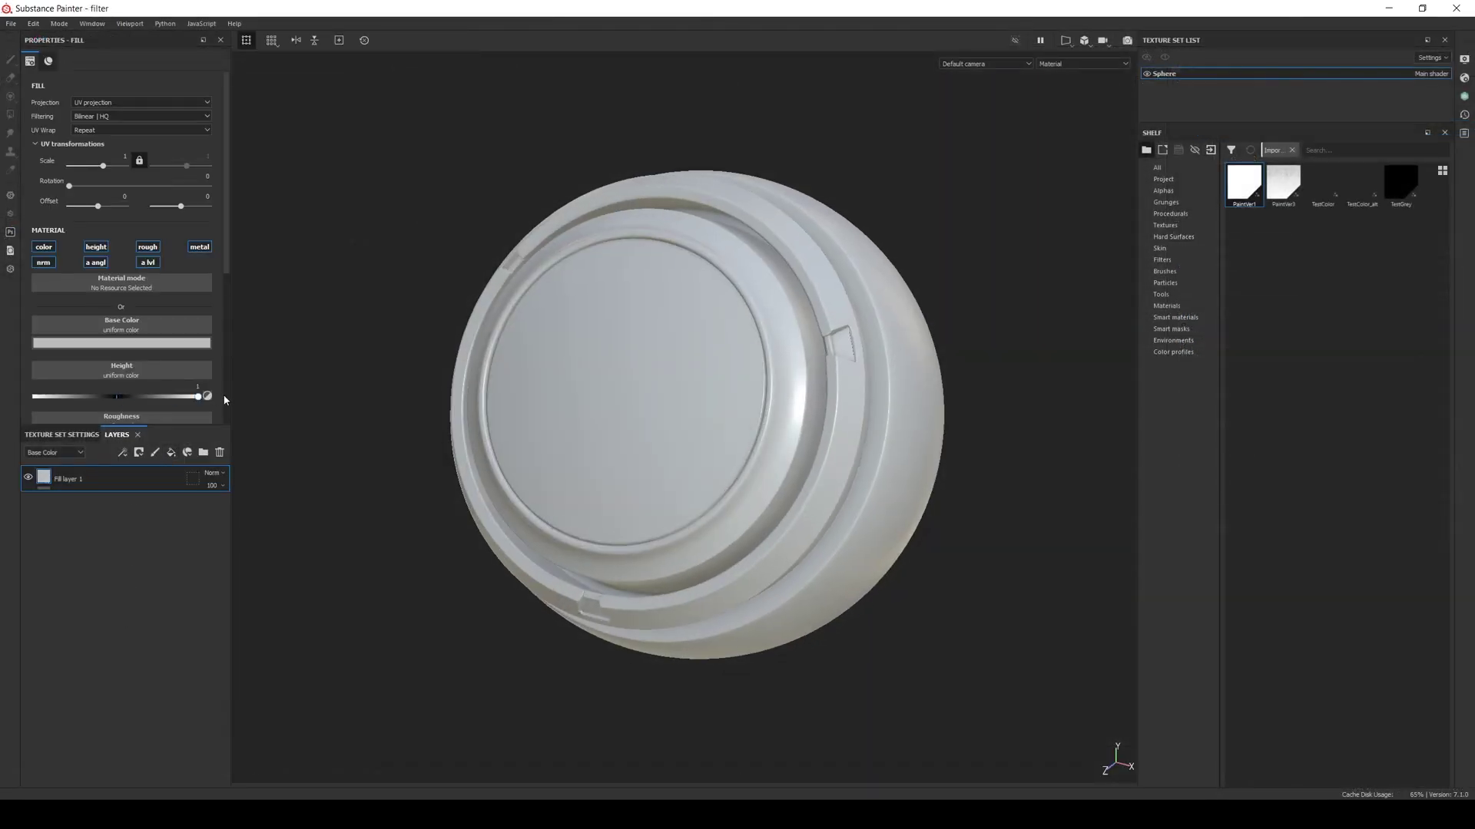
{"action": "left_click", "coordinate": [94, 246]}
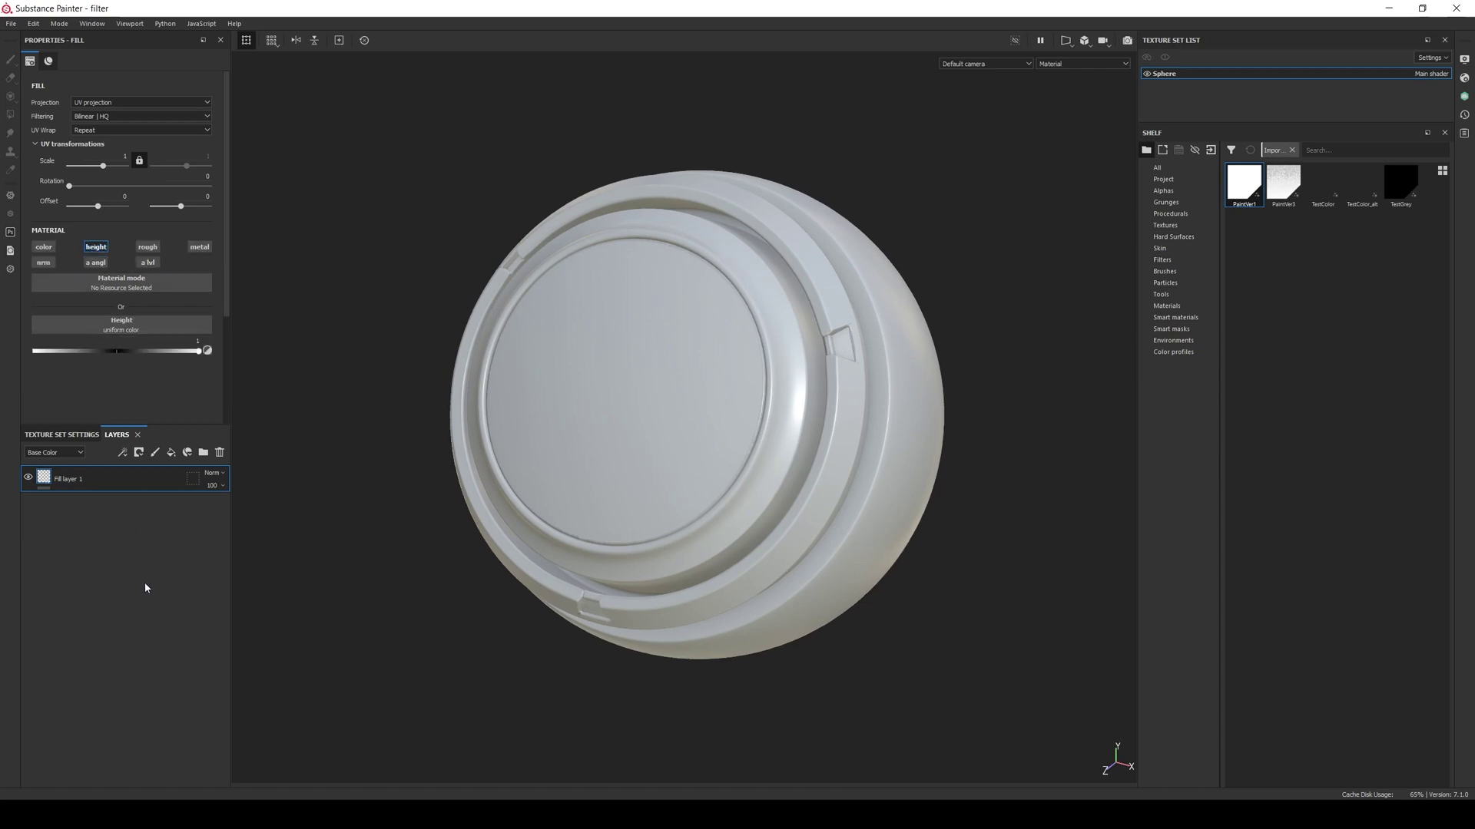
- Give Fill layer 1 a black mask holding a Paint effect and an empty Filter
{"action": "right_click", "coordinate": [44, 473]}
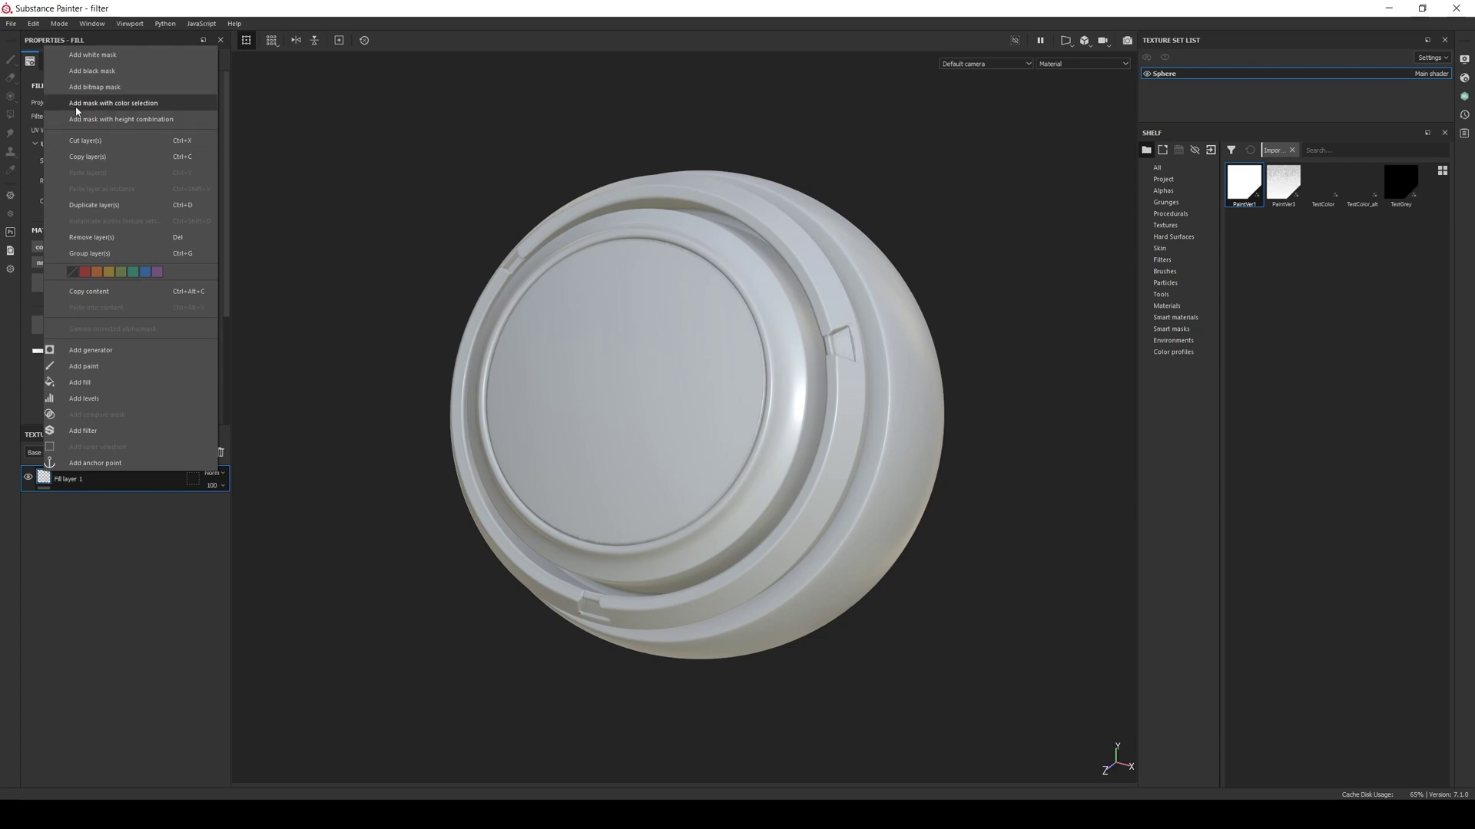
{"action": "left_click", "coordinate": [92, 70]}
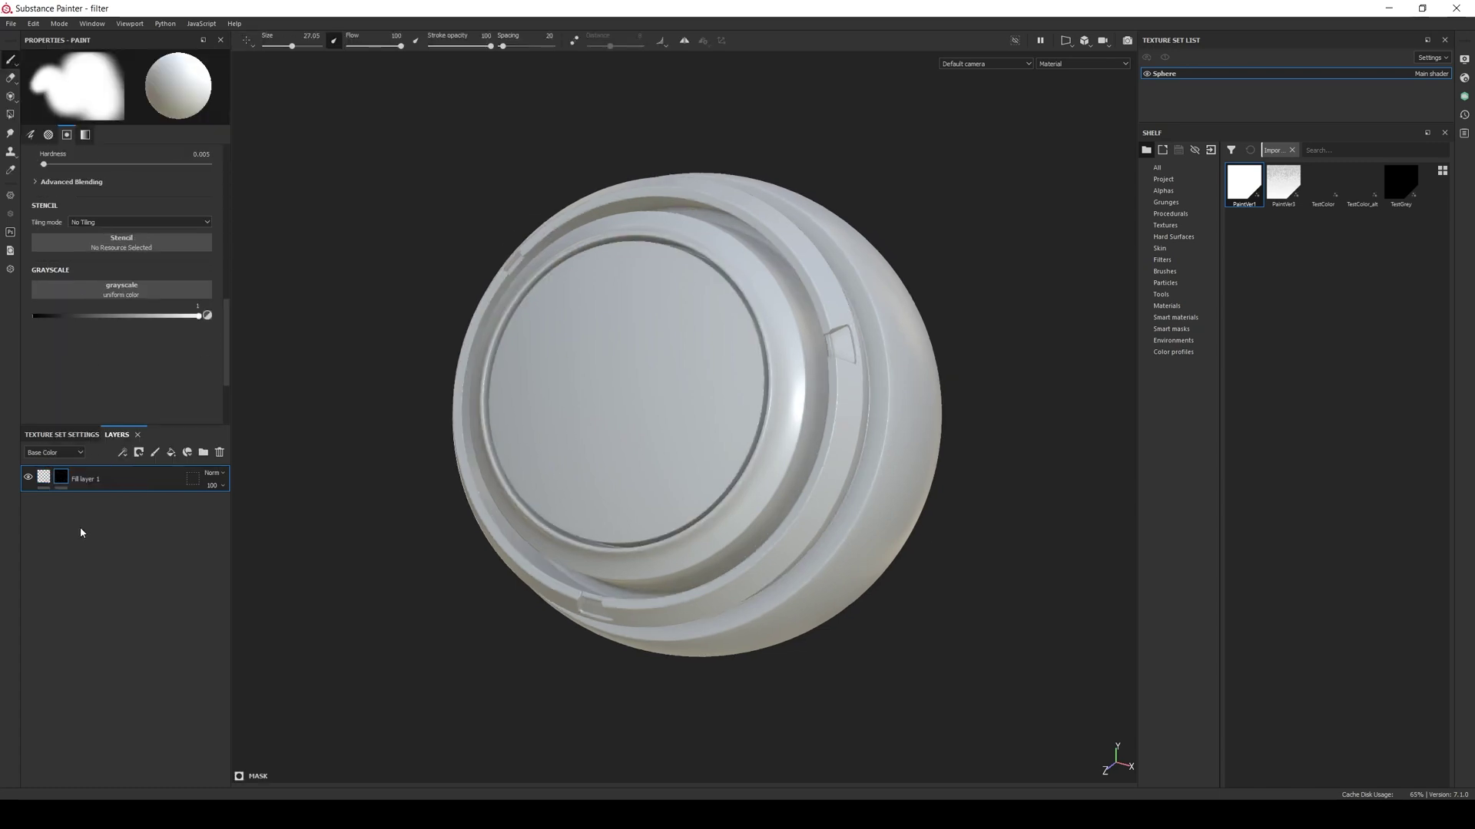
{"action": "right_click", "coordinate": [62, 477]}
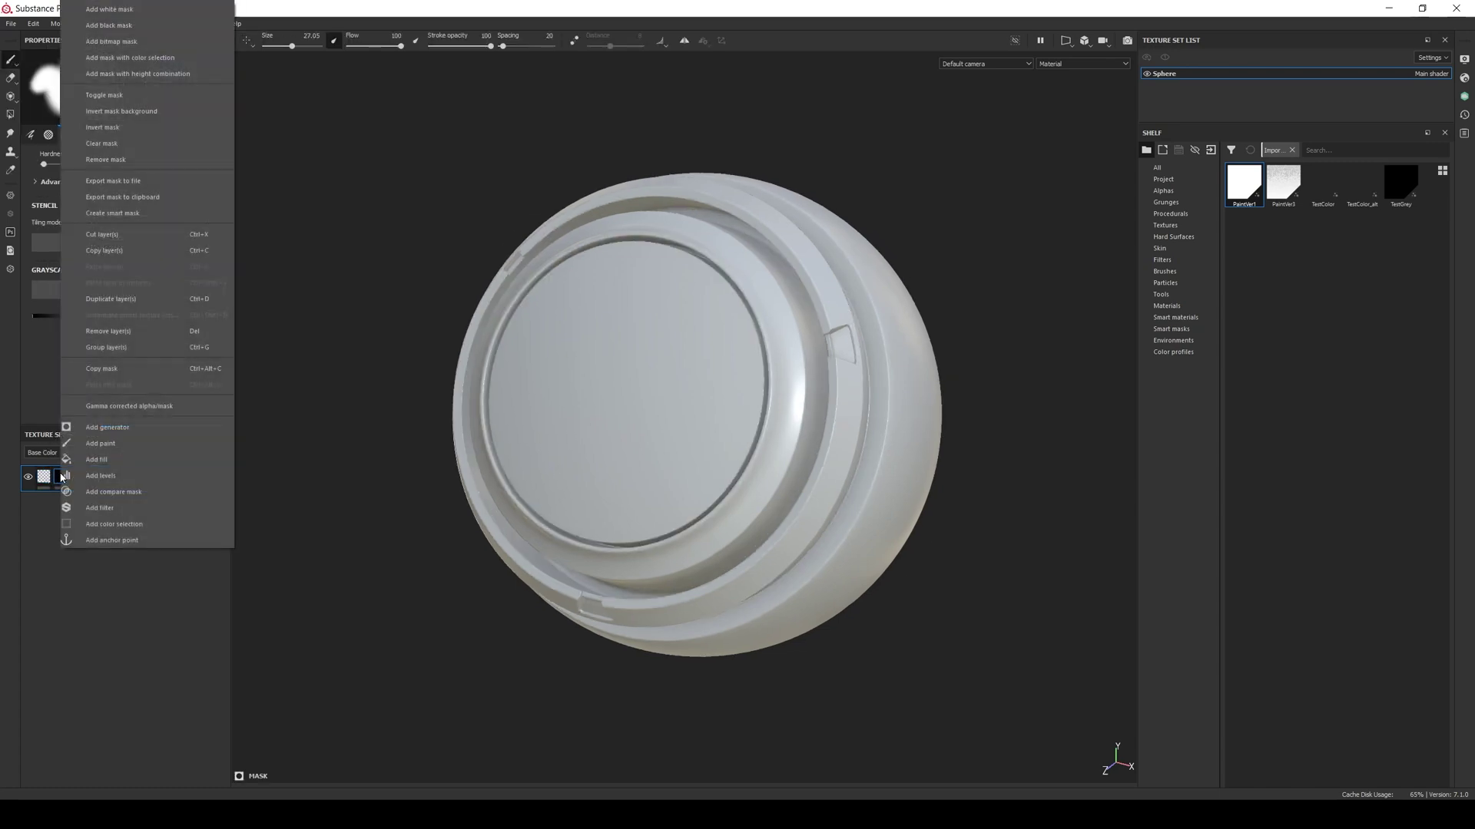
{"action": "left_click", "coordinate": [101, 444]}
{"action": "right_click", "coordinate": [61, 477]}
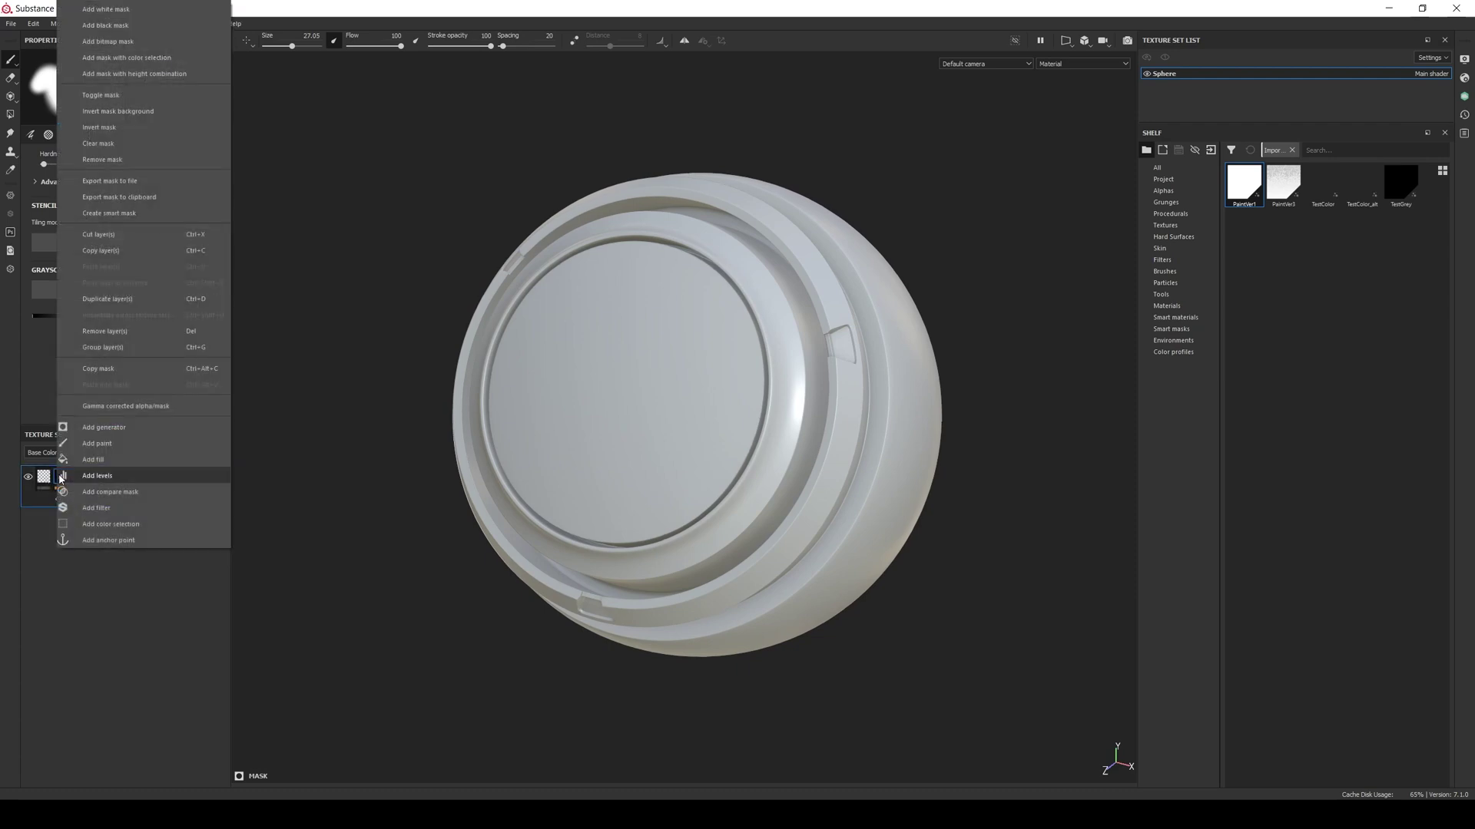
{"action": "left_click", "coordinate": [95, 507]}
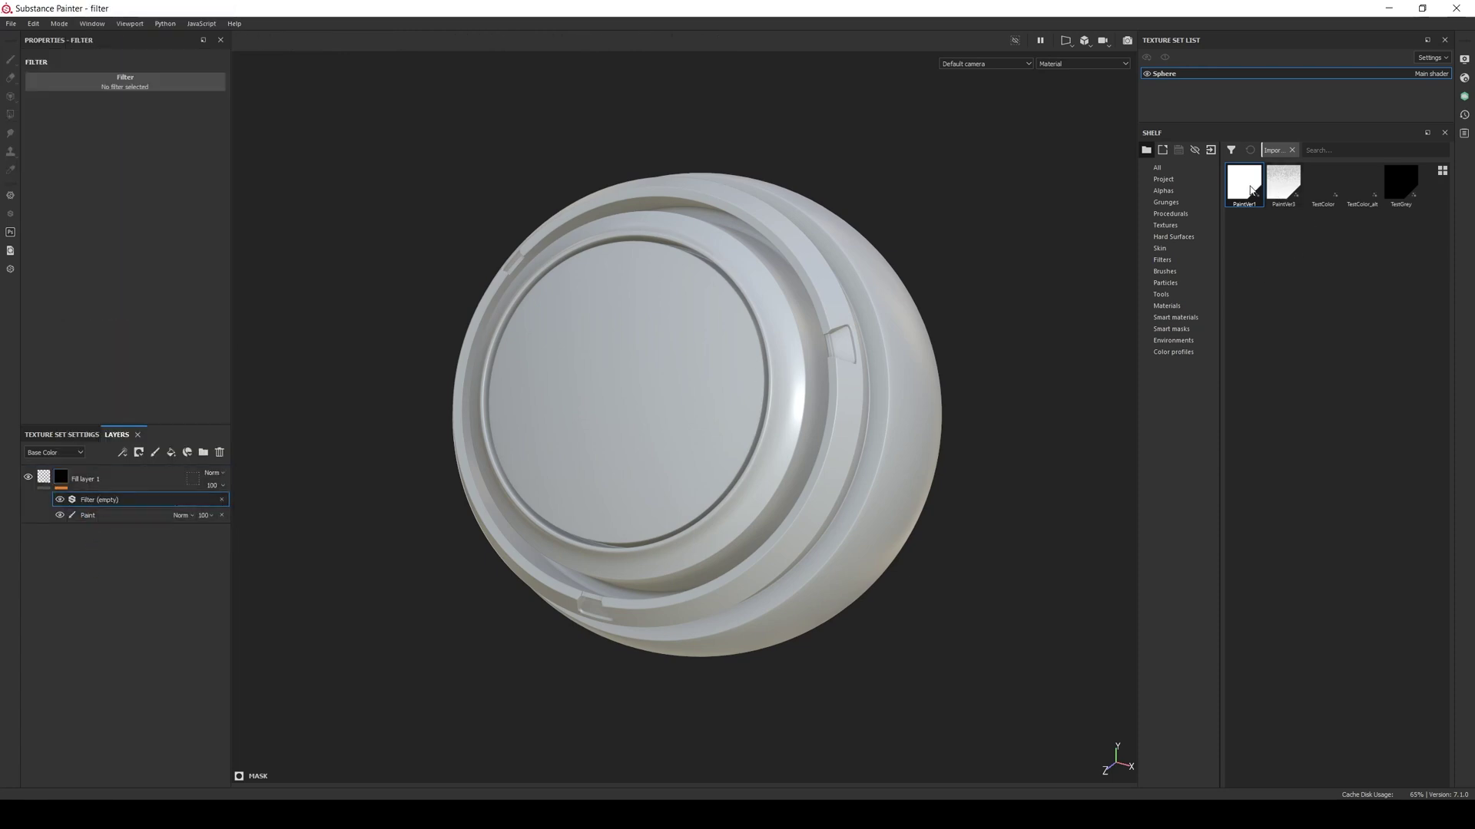
- Load the PaintVer1 damage filter into the mask's Filter and expand its In-Out, Bubble and Damage settings
{"action": "left_click_drag", "start_coordinate": [1250, 190], "coordinate": [117, 84]}
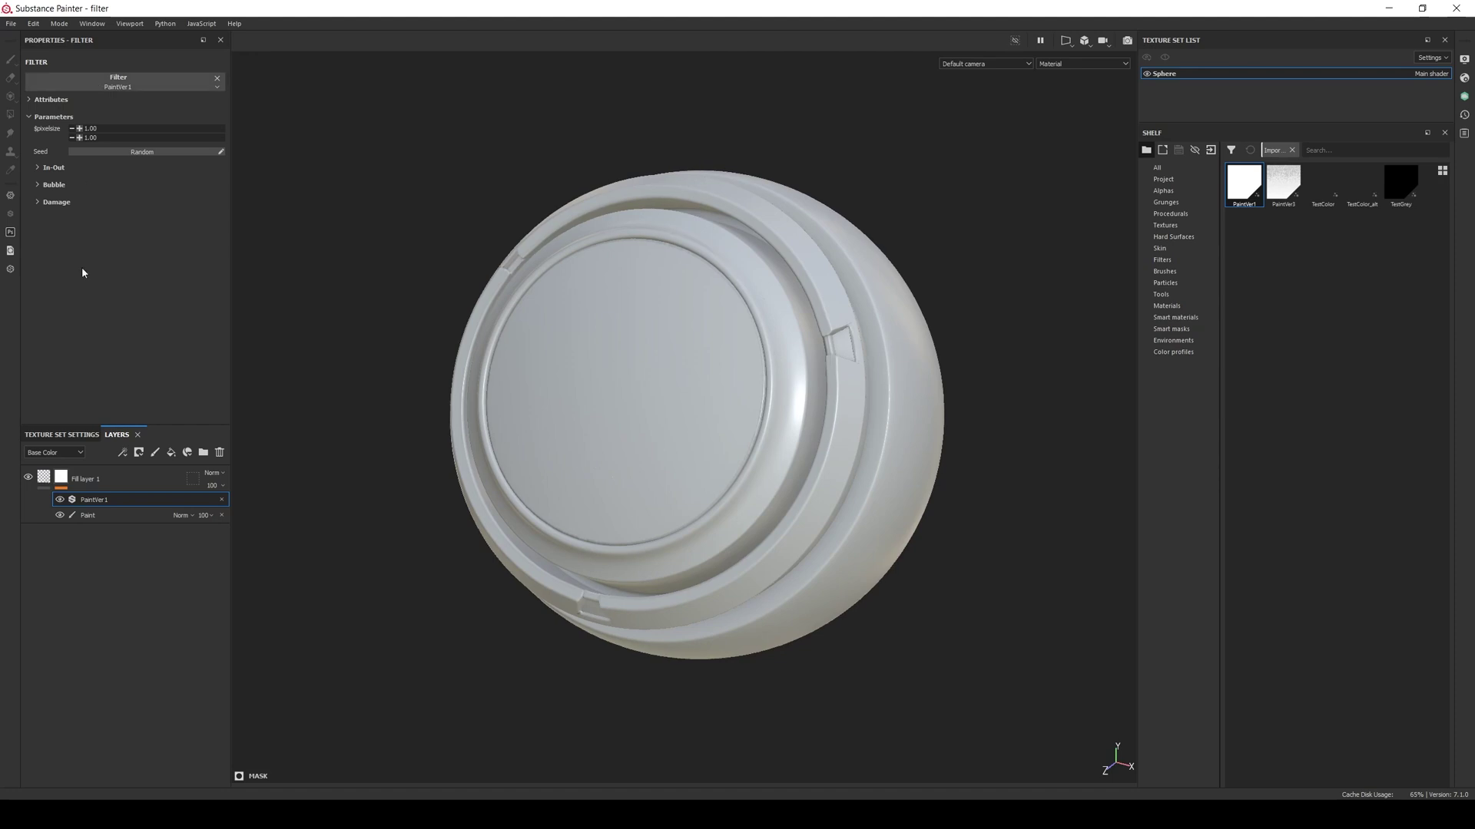
{"action": "left_click", "coordinate": [54, 168]}
{"action": "left_click", "coordinate": [53, 222]}
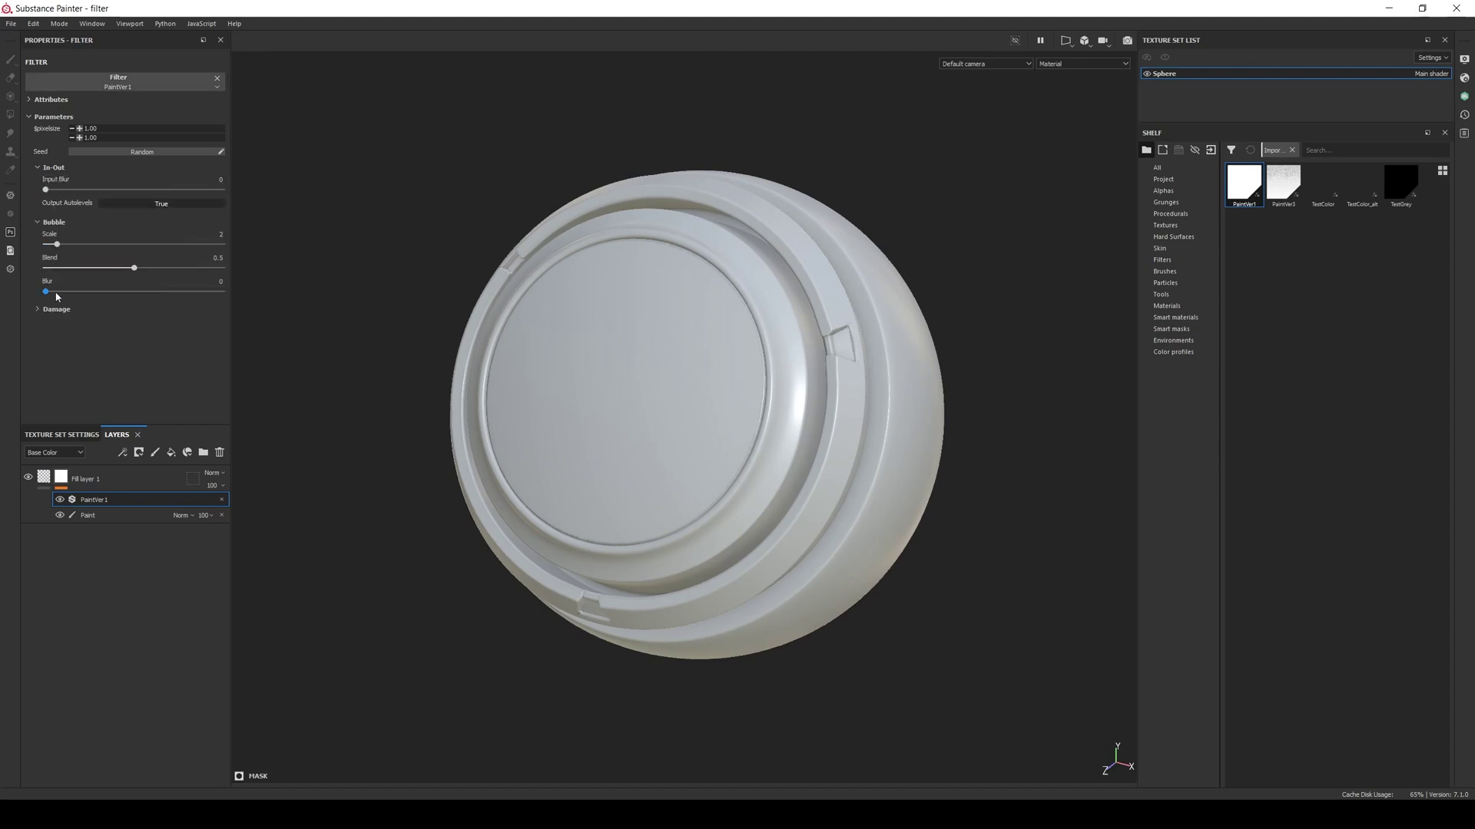
{"action": "left_click", "coordinate": [56, 310]}
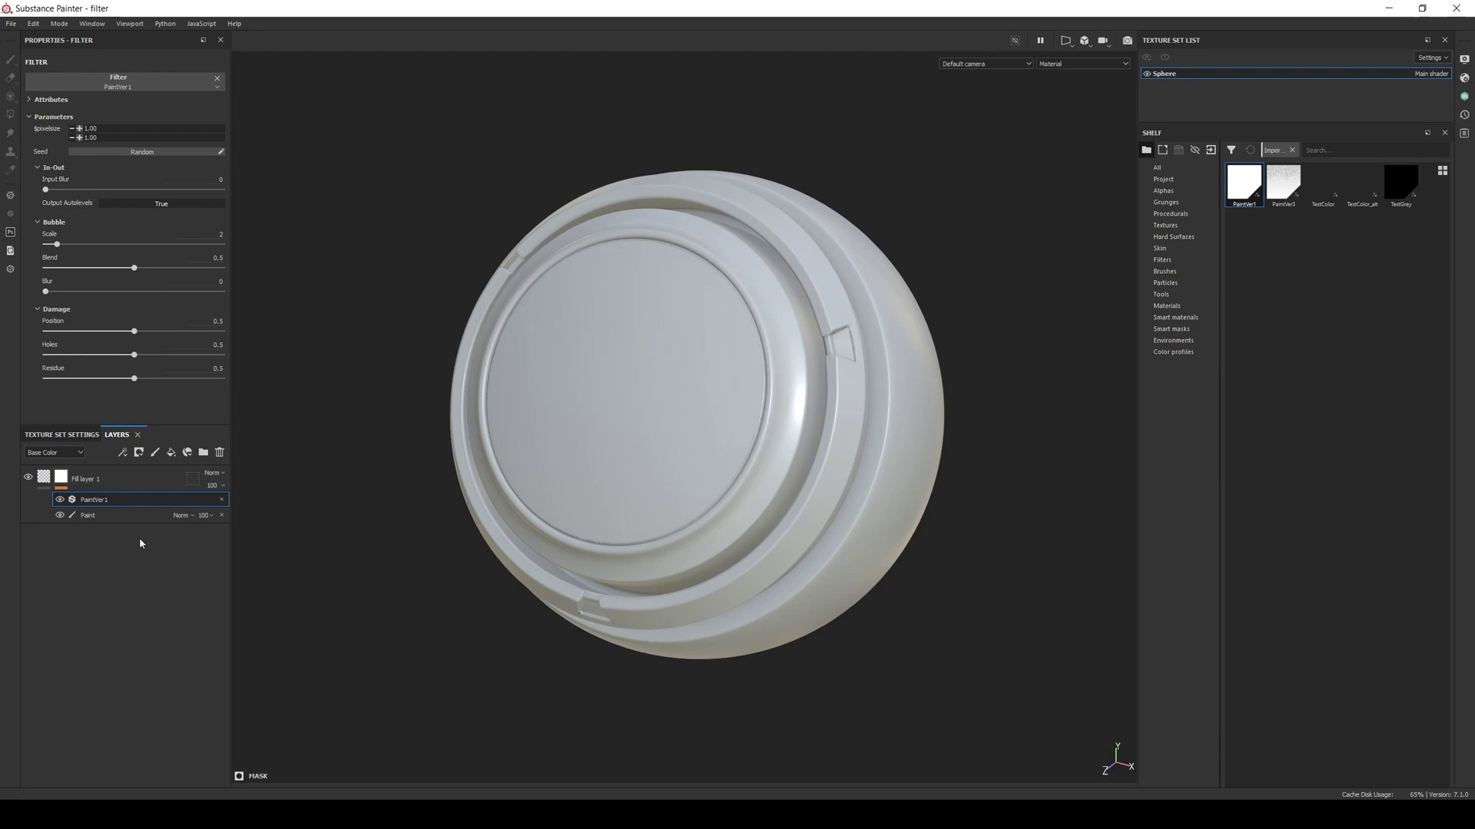
- Paint three curving damage bands across the sphere's cap and set the filter's Input Blur to 0
{"action": "left_click", "coordinate": [118, 514]}
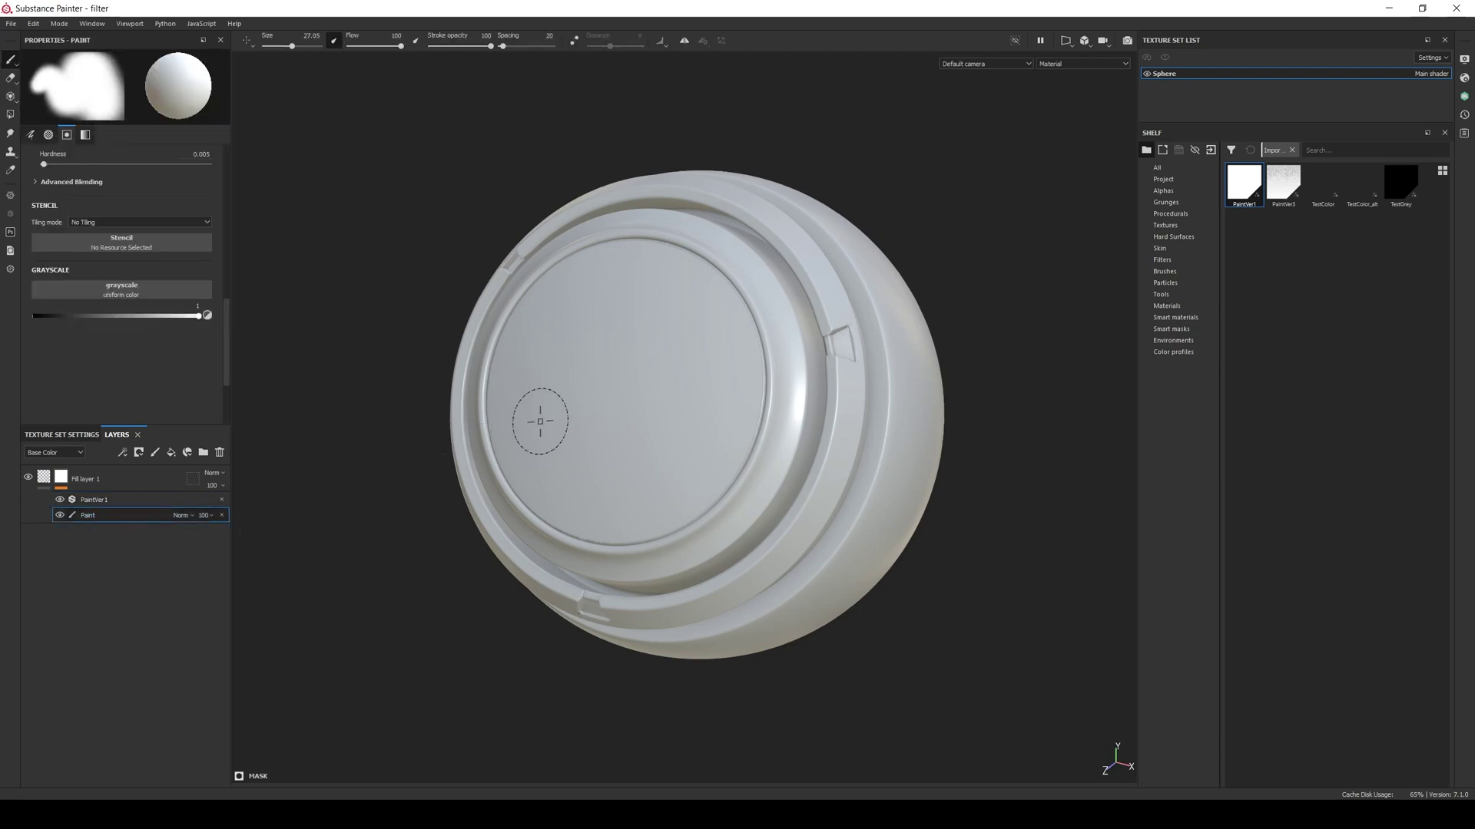
{"action": "mouse_move", "coordinate": [553, 418]}
{"action": "left_mouse_down", "text": "alt"}
{"action": "mouse_move", "coordinate": [584, 430]}
{"action": "mouse_move", "coordinate": [537, 377]}
{"action": "mouse_move", "coordinate": [595, 339]}
{"action": "mouse_move", "coordinate": [722, 350]}
{"action": "mouse_move", "coordinate": [703, 303]}
{"action": "left_mouse_up", "text": "alt"}
{"action": "mouse_move", "coordinate": [638, 461]}
{"action": "left_mouse_down"}
{"action": "mouse_move", "coordinate": [731, 446]}
{"action": "mouse_move", "coordinate": [760, 393]}
{"action": "left_mouse_up"}
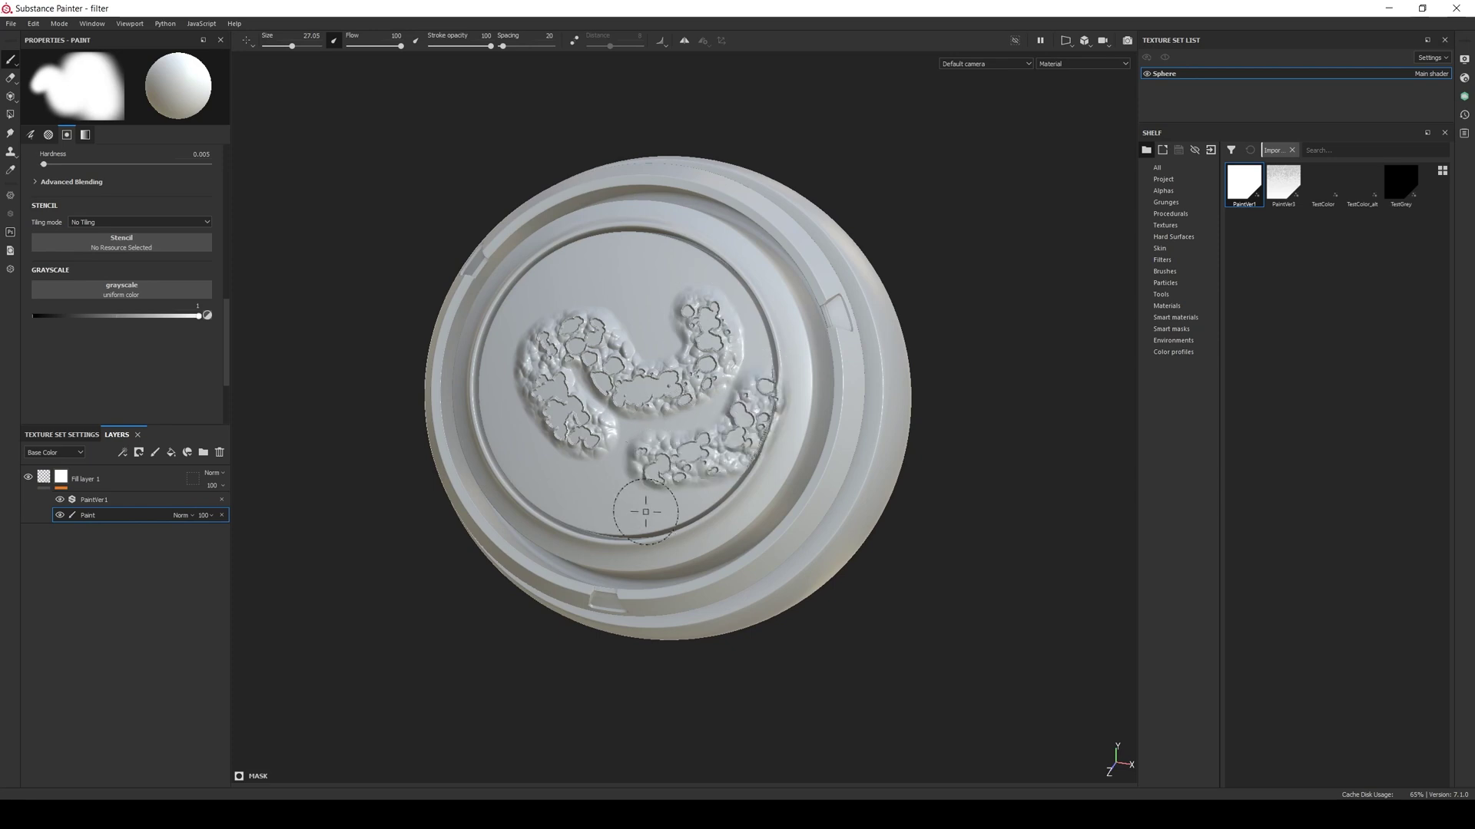
{"action": "mouse_move", "coordinate": [653, 526]}
{"action": "left_mouse_down"}
{"action": "mouse_move", "coordinate": [598, 513]}
{"action": "mouse_move", "coordinate": [522, 461]}
{"action": "left_mouse_up"}
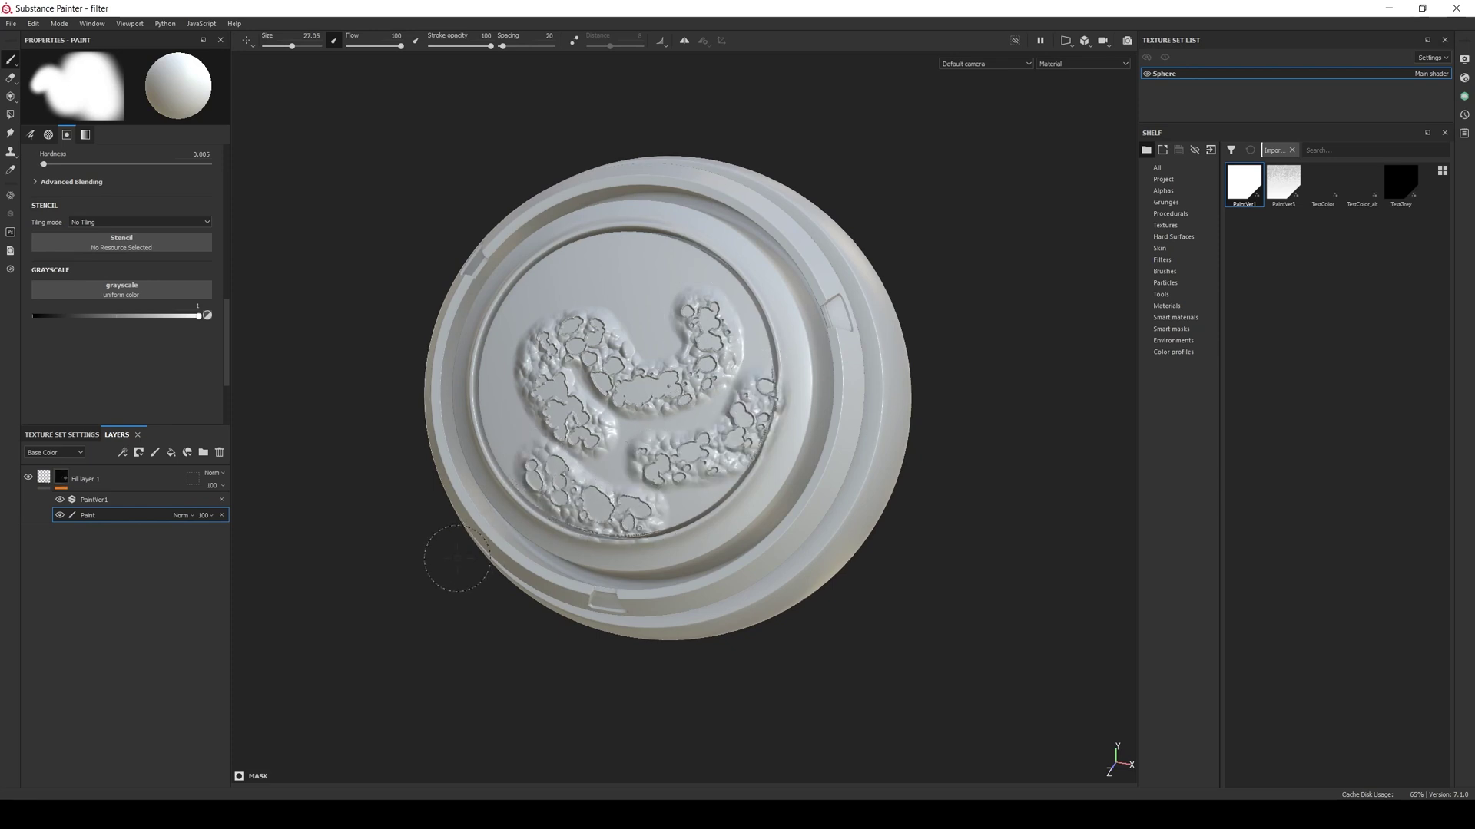
{"action": "left_click", "coordinate": [94, 499]}
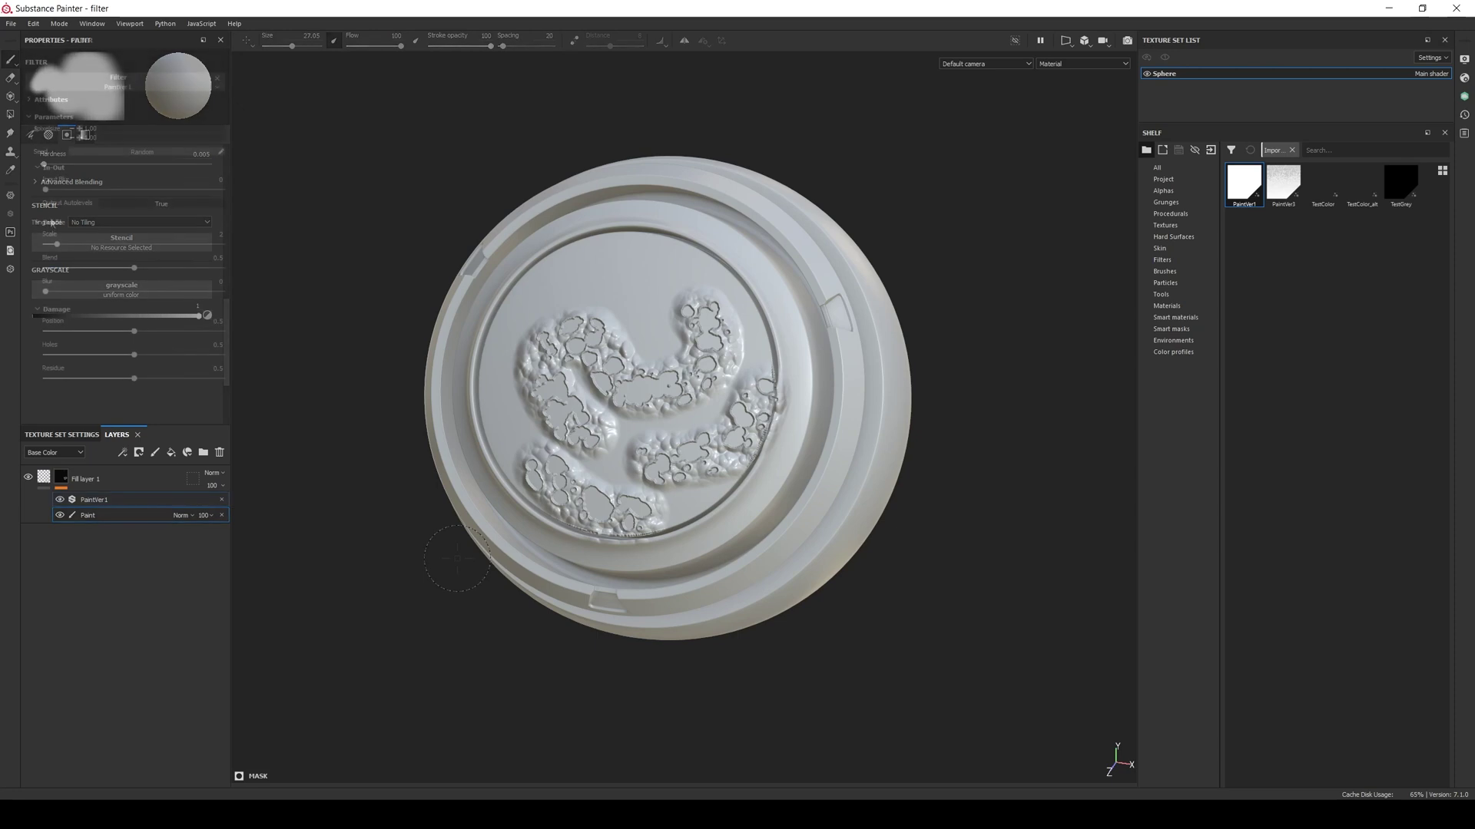
{"action": "mouse_move", "coordinate": [47, 190]}
{"action": "left_mouse_down"}
{"action": "mouse_move", "coordinate": [161, 197]}
{"action": "mouse_move", "coordinate": [34, 192]}
{"action": "left_mouse_up"}
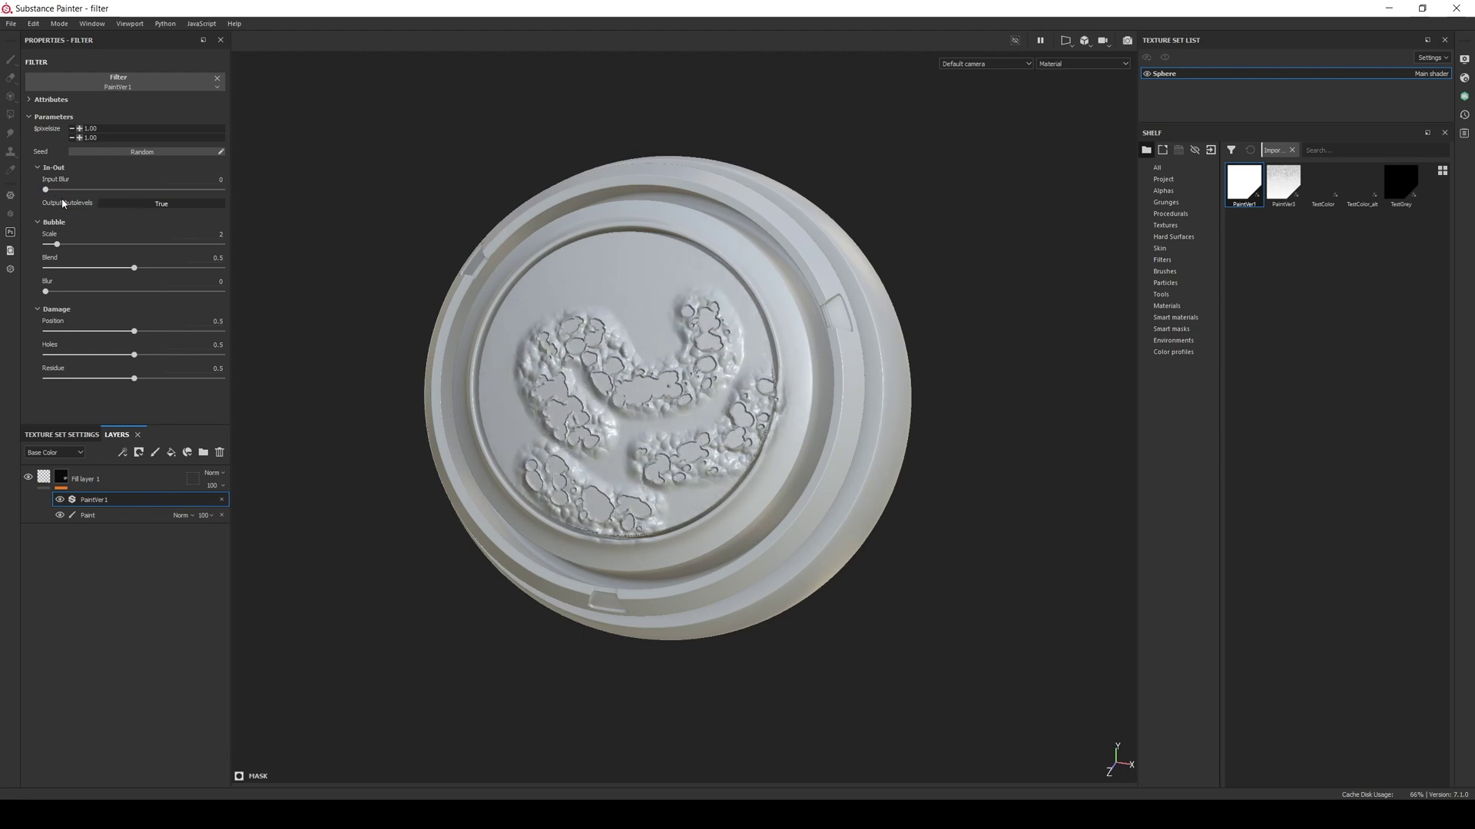
- Compare Output Autolevels off and on, enlarge bubbles via Scale, try Blur, and lower Damage Position
{"action": "left_click", "coordinate": [163, 204]}
{"action": "left_click", "coordinate": [163, 204]}
{"action": "left_click_drag", "start_coordinate": [60, 248], "coordinate": [134, 270]}
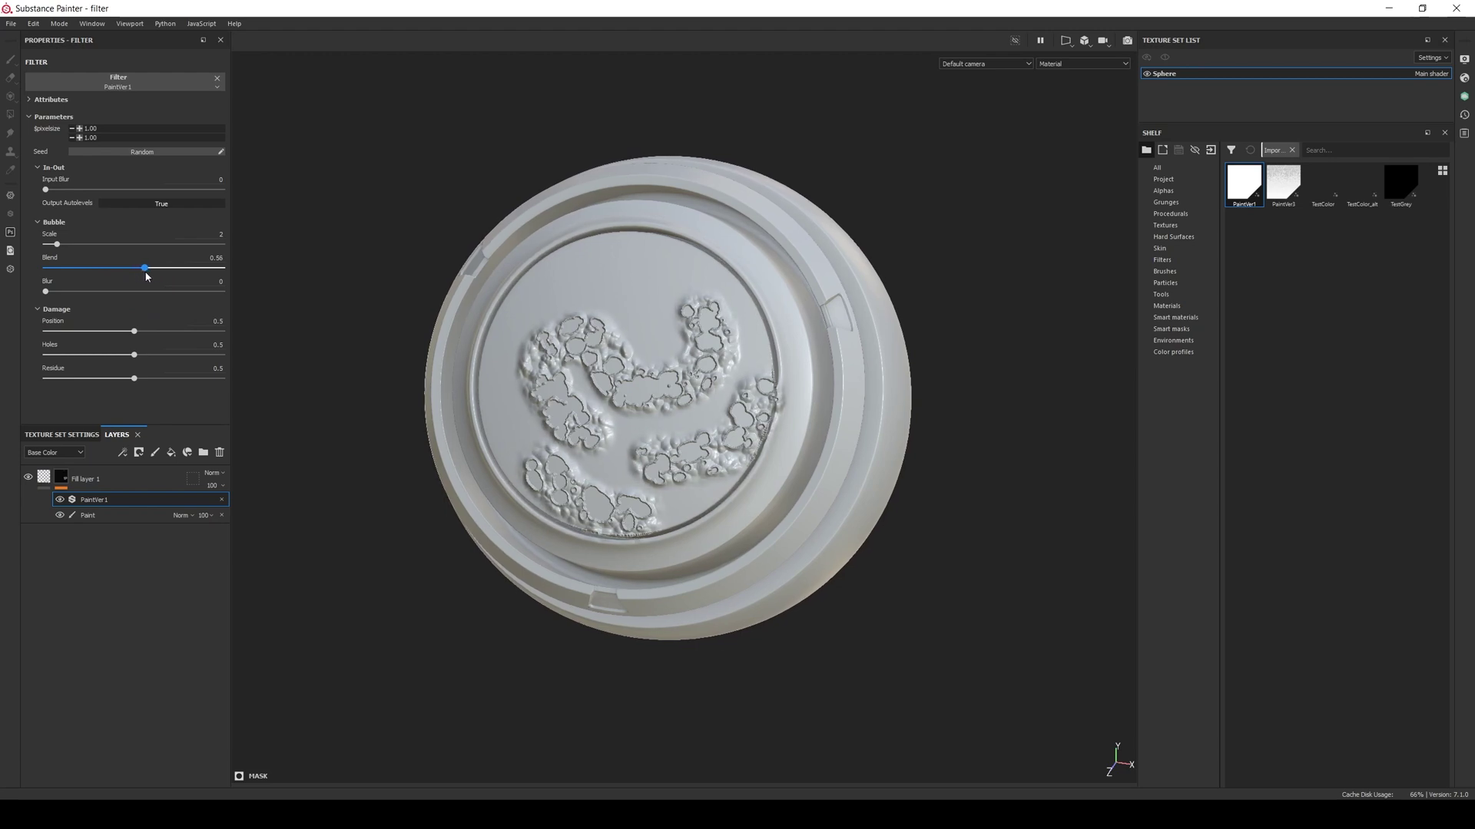
{"action": "mouse_move", "coordinate": [46, 291]}
{"action": "left_mouse_down"}
{"action": "mouse_move", "coordinate": [132, 296]}
{"action": "mouse_move", "coordinate": [43, 296]}
{"action": "left_mouse_up"}
{"action": "mouse_move", "coordinate": [134, 331]}
{"action": "left_mouse_down"}
{"action": "mouse_move", "coordinate": [72, 334]}
{"action": "mouse_move", "coordinate": [176, 349]}
{"action": "mouse_move", "coordinate": [135, 342]}
{"action": "mouse_move", "coordinate": [146, 361]}
{"action": "mouse_move", "coordinate": [175, 361]}
{"action": "mouse_move", "coordinate": [125, 360]}
{"action": "mouse_move", "coordinate": [120, 380]}
{"action": "mouse_move", "coordinate": [148, 388]}
{"action": "mouse_move", "coordinate": [133, 388]}
{"action": "left_mouse_up"}
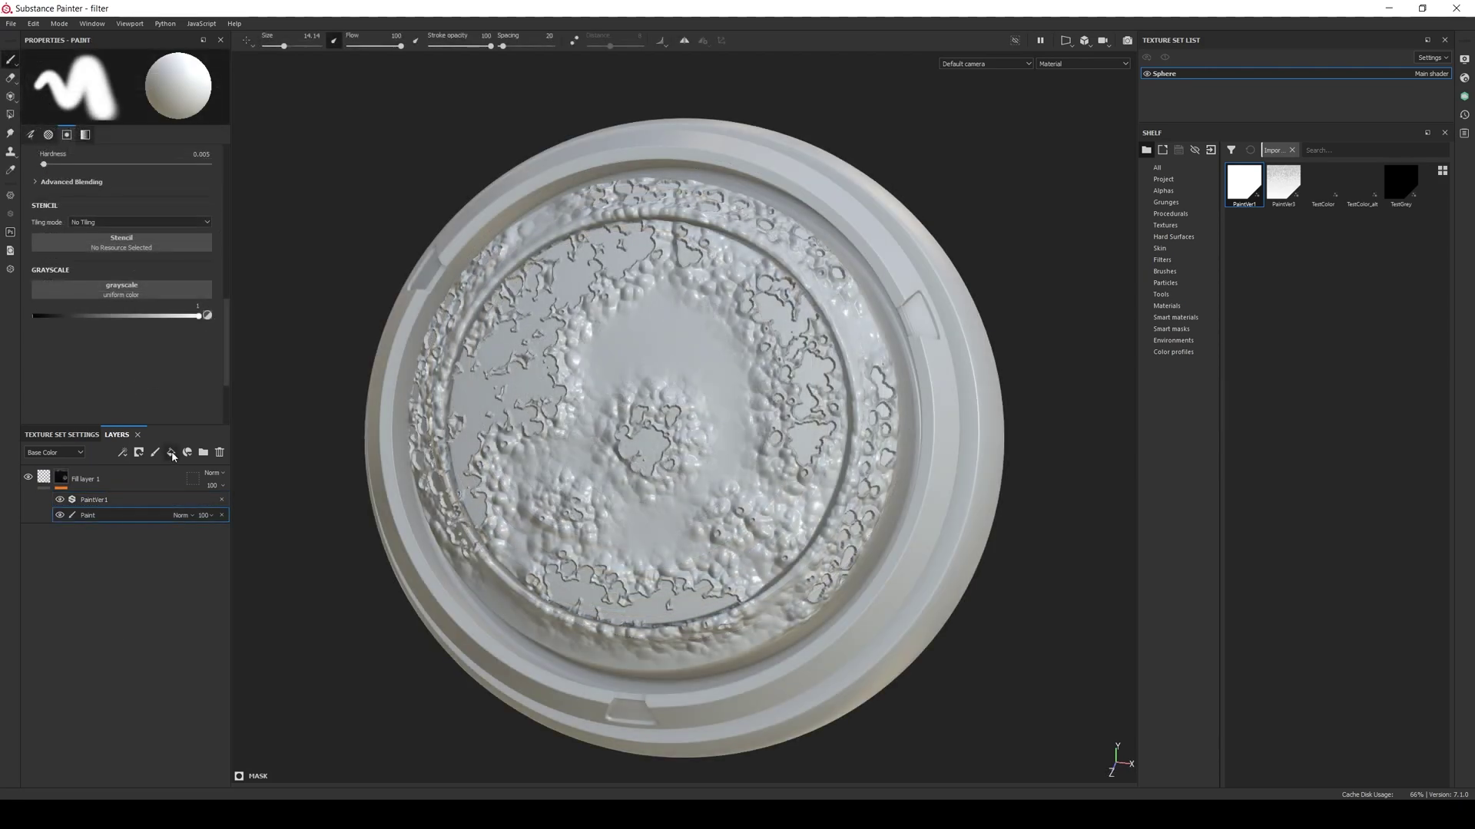
- Add two fill layers and set up the bottom one as a metal base with color, roughness and metallic
{"action": "left_click", "coordinate": [170, 452]}
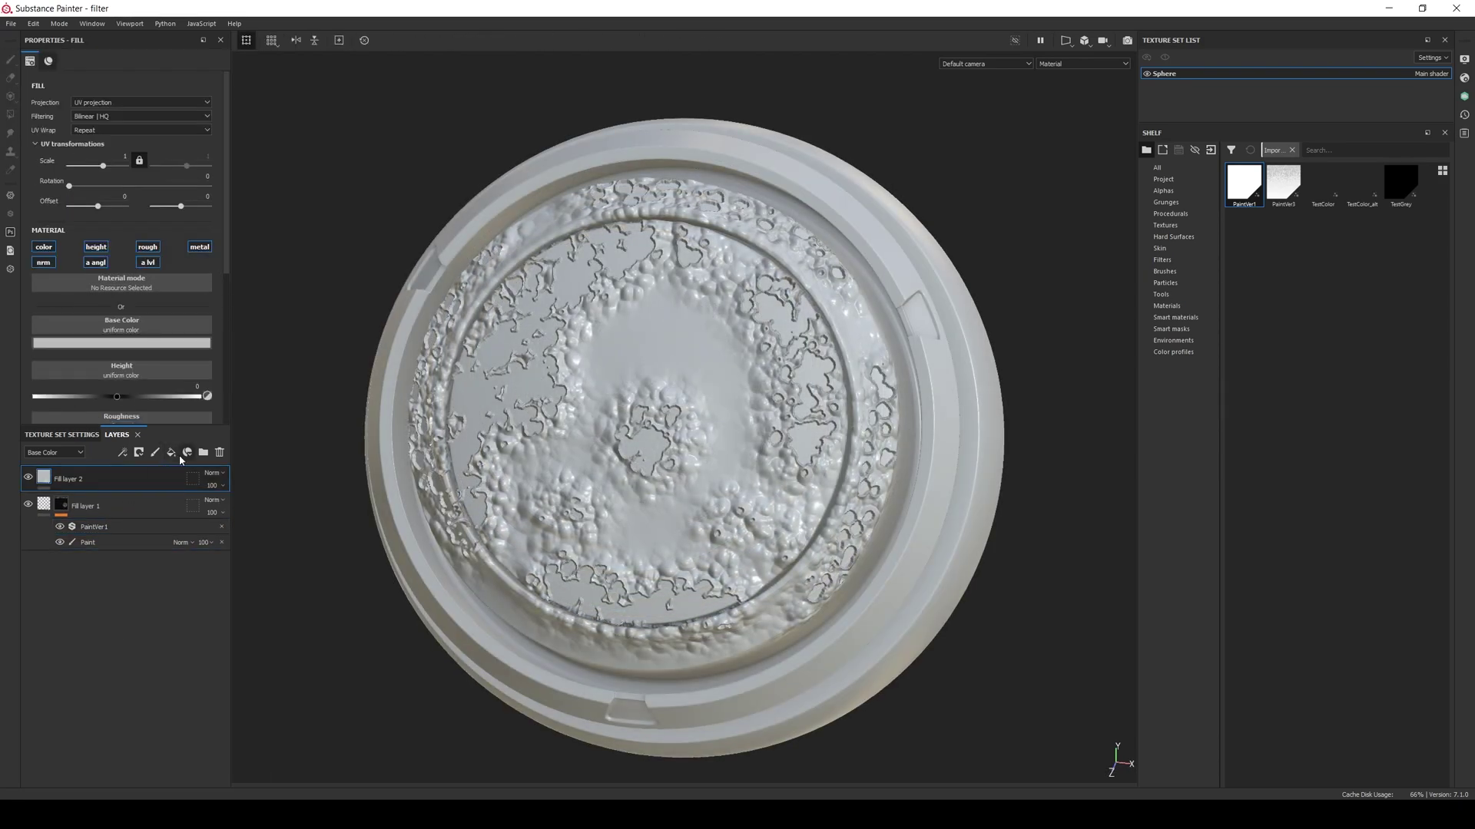
{"action": "left_click", "coordinate": [170, 453]}
{"action": "left_click_drag", "start_coordinate": [111, 473], "coordinate": [92, 624]}
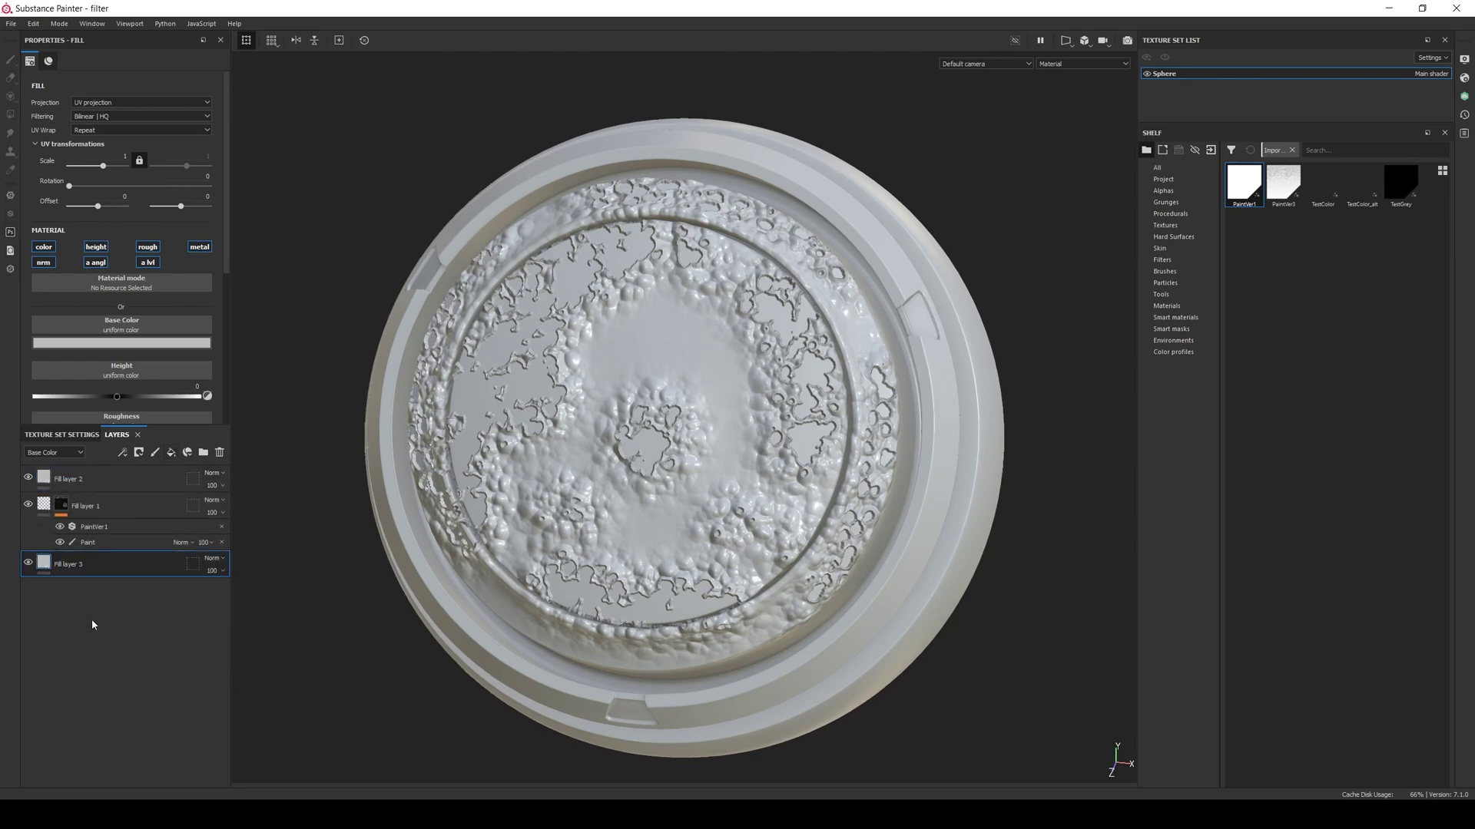
{"action": "left_click", "coordinate": [47, 248], "text": "ctrl"}
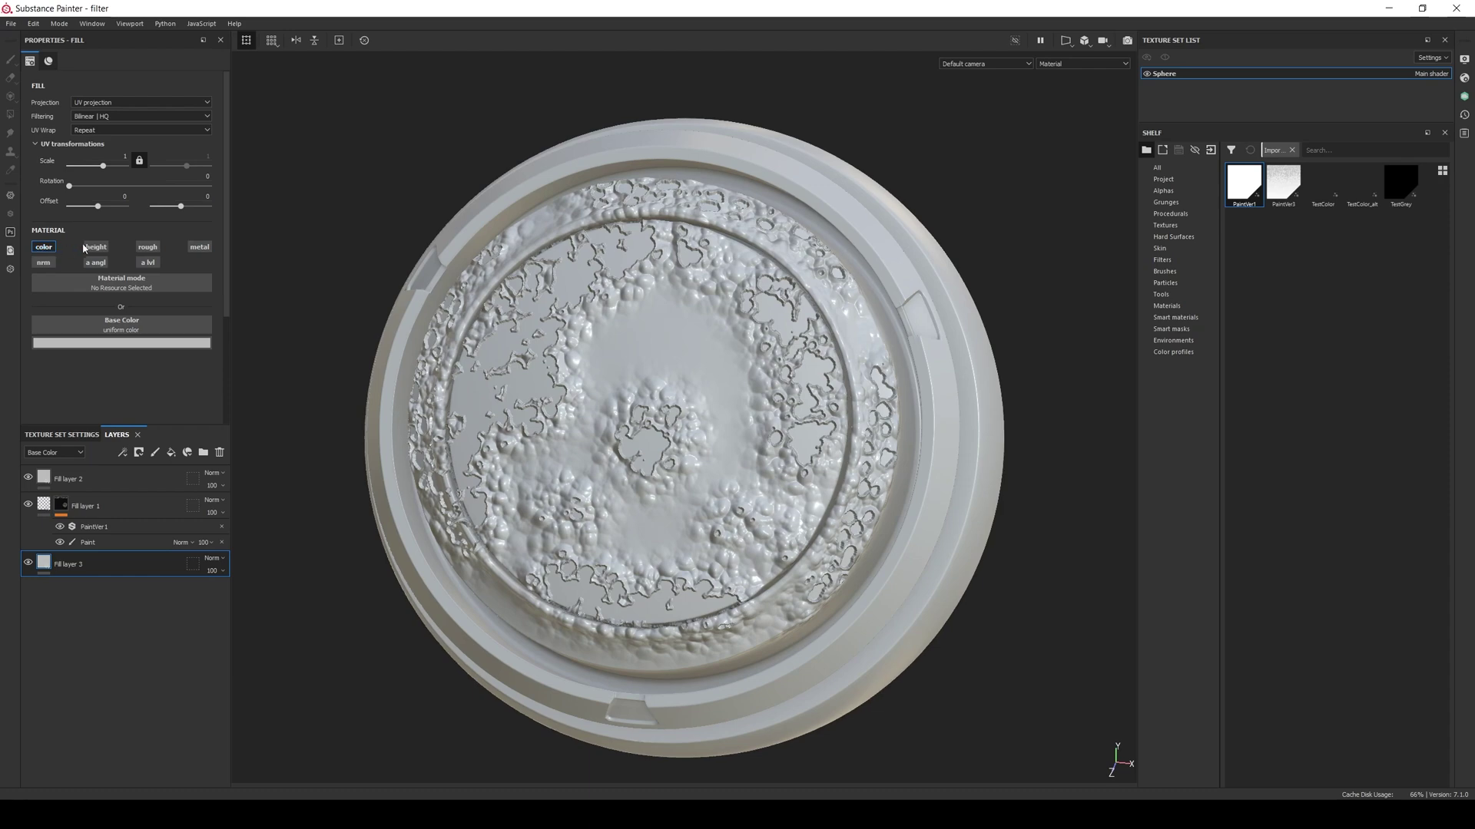
{"action": "left_click", "coordinate": [147, 246]}
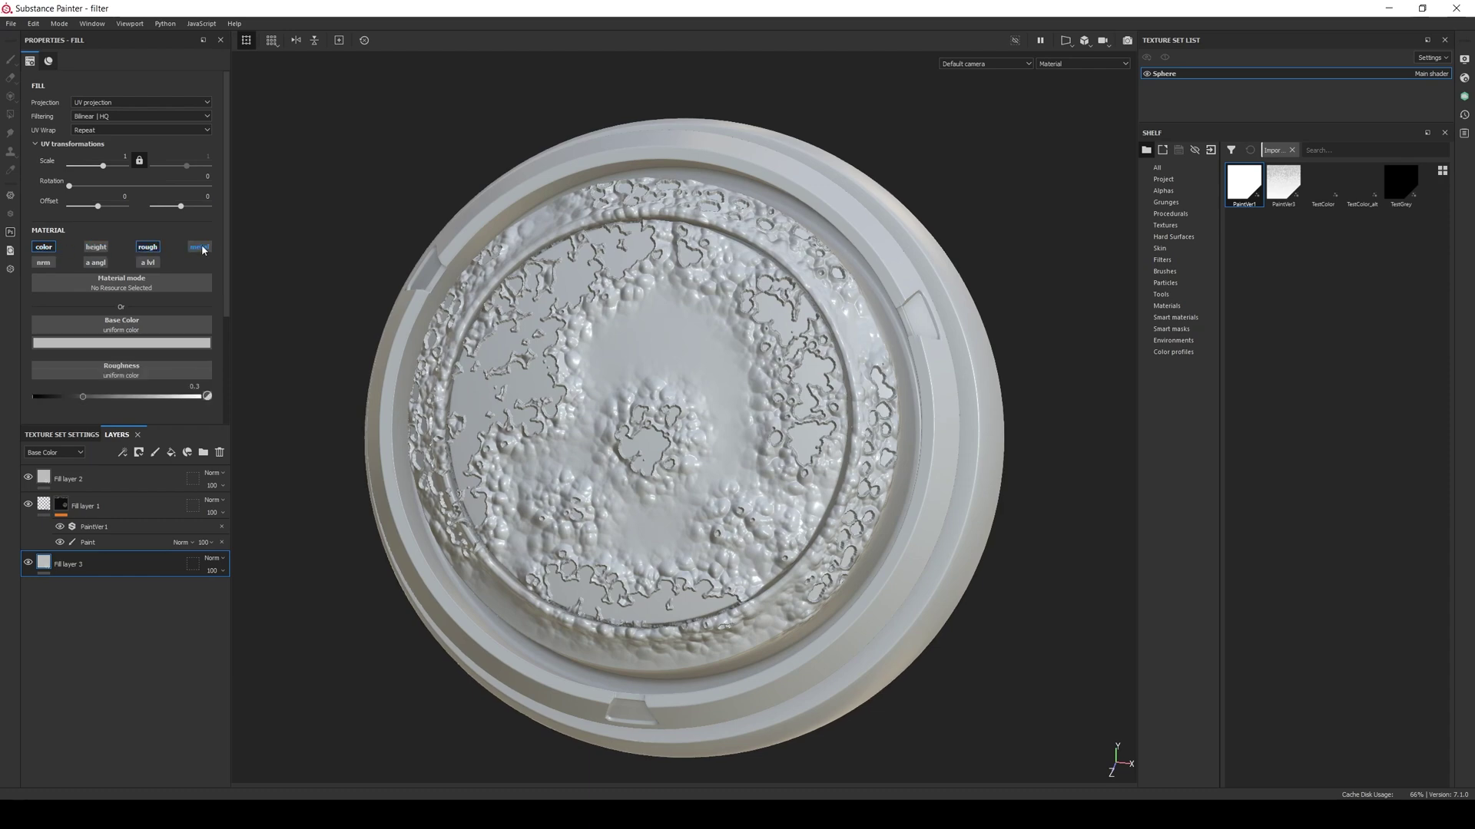
{"action": "left_click", "coordinate": [199, 246]}
{"action": "scroll", "coordinate": [144, 352], "scroll_direction": "down", "scroll_amount": 1}
{"action": "scroll", "coordinate": [144, 353], "scroll_direction": "down", "scroll_amount": 1}
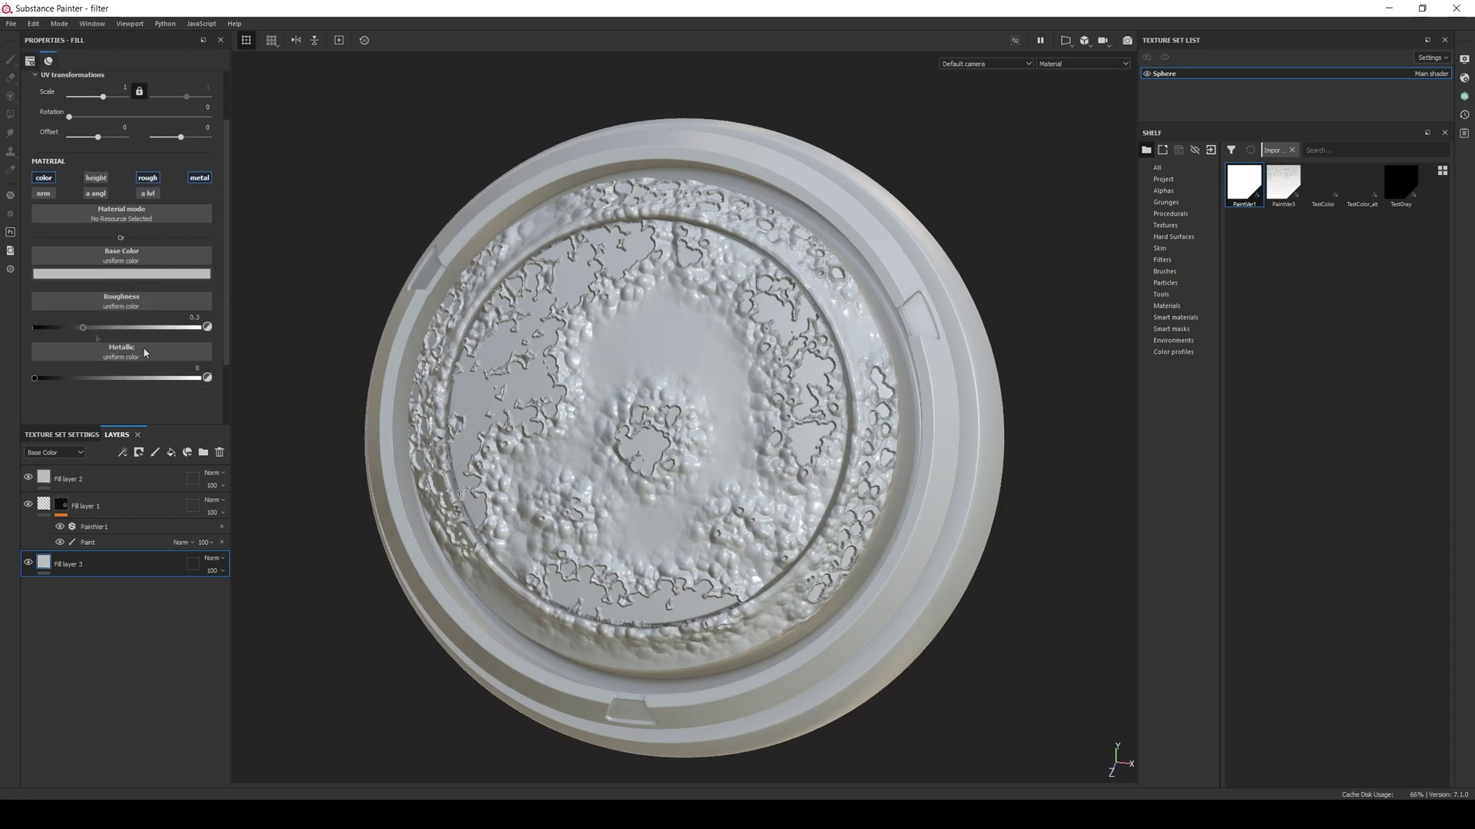
{"action": "left_click_drag", "start_coordinate": [83, 328], "coordinate": [251, 377]}
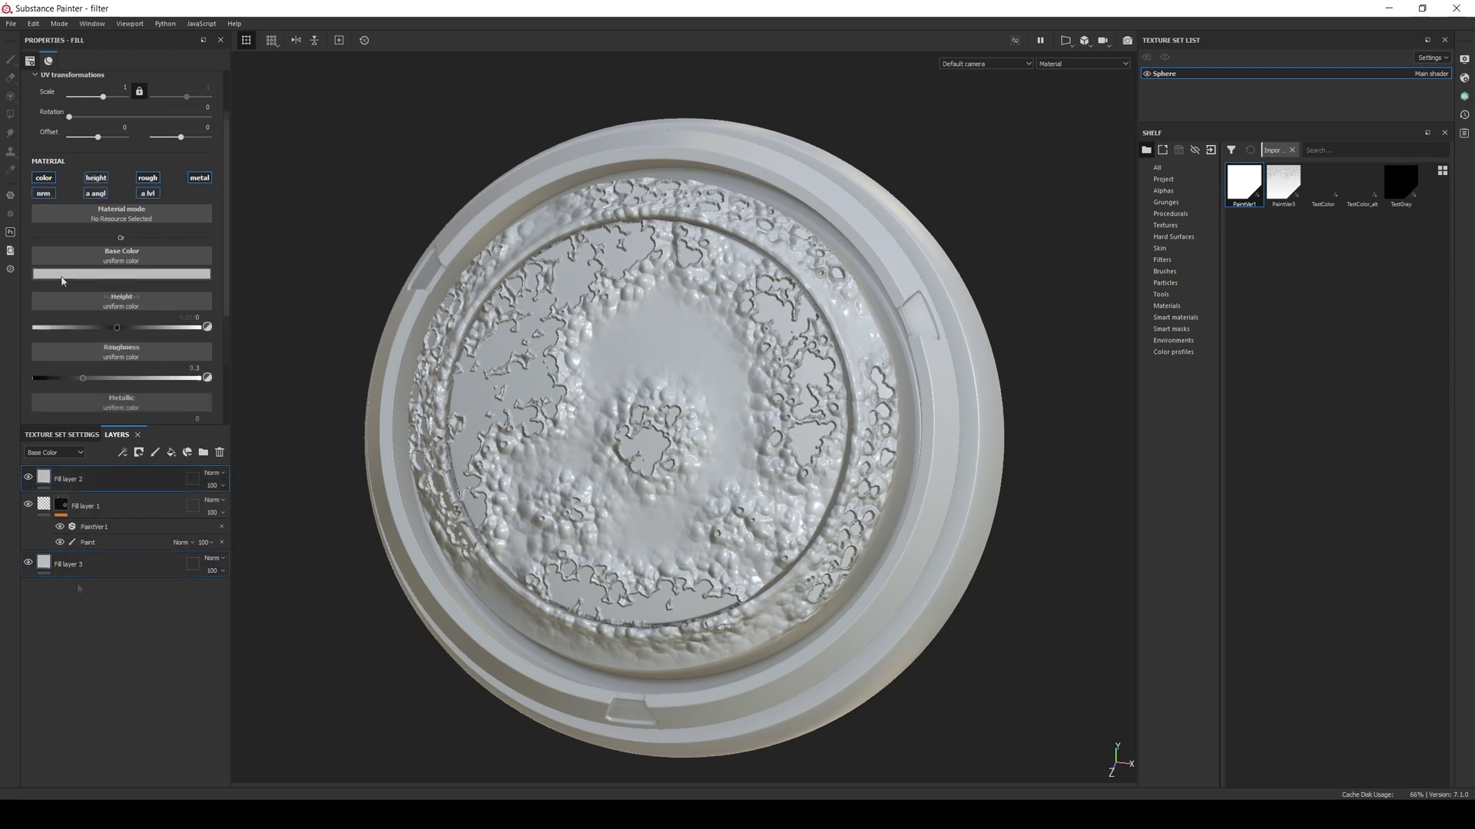
- Make Fill layer 2 glossy bright red, roughness about 0.15, metallic 0
{"action": "left_click", "coordinate": [77, 478]}
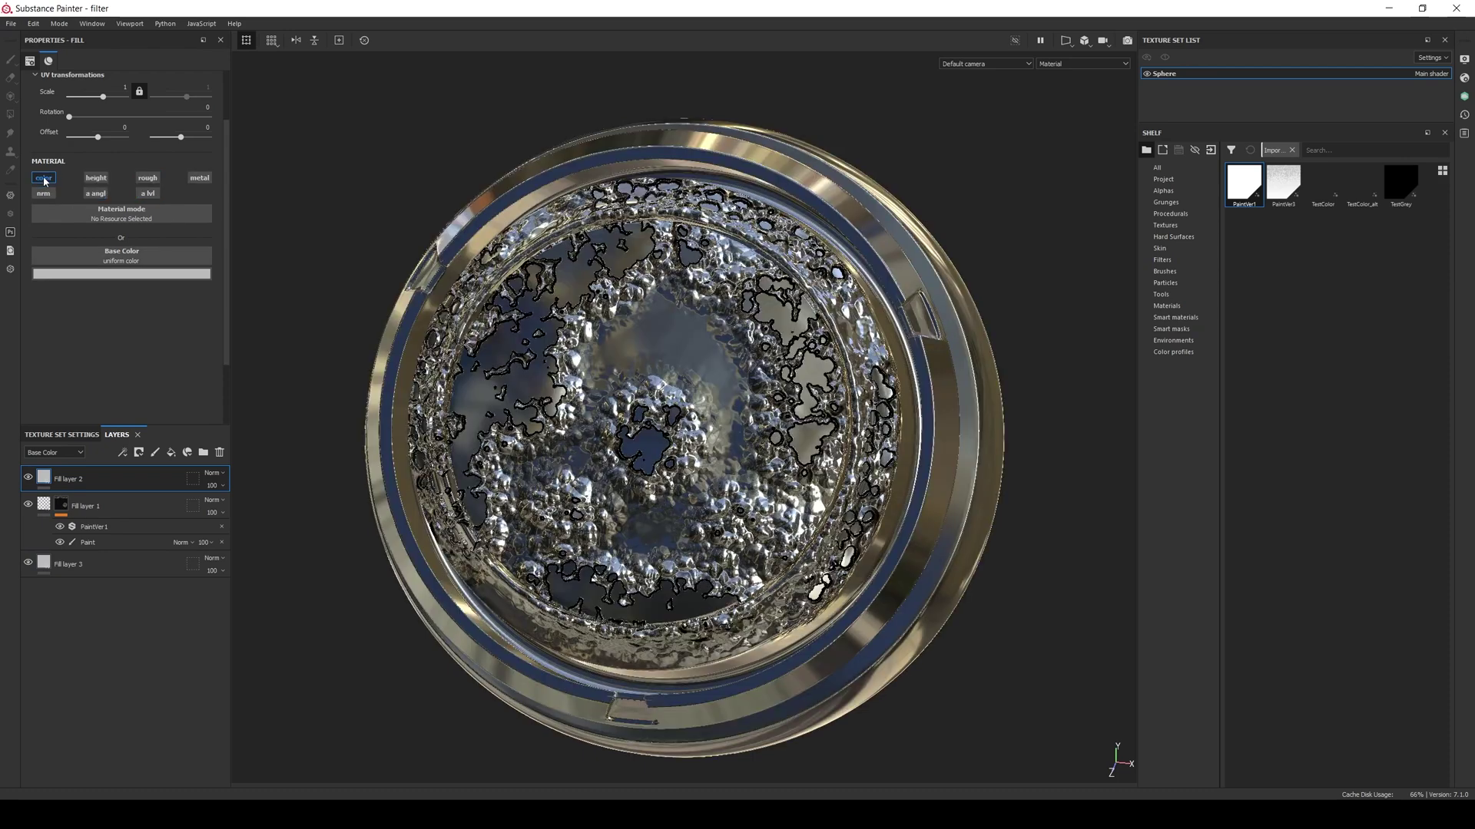
{"action": "left_click", "coordinate": [147, 178]}
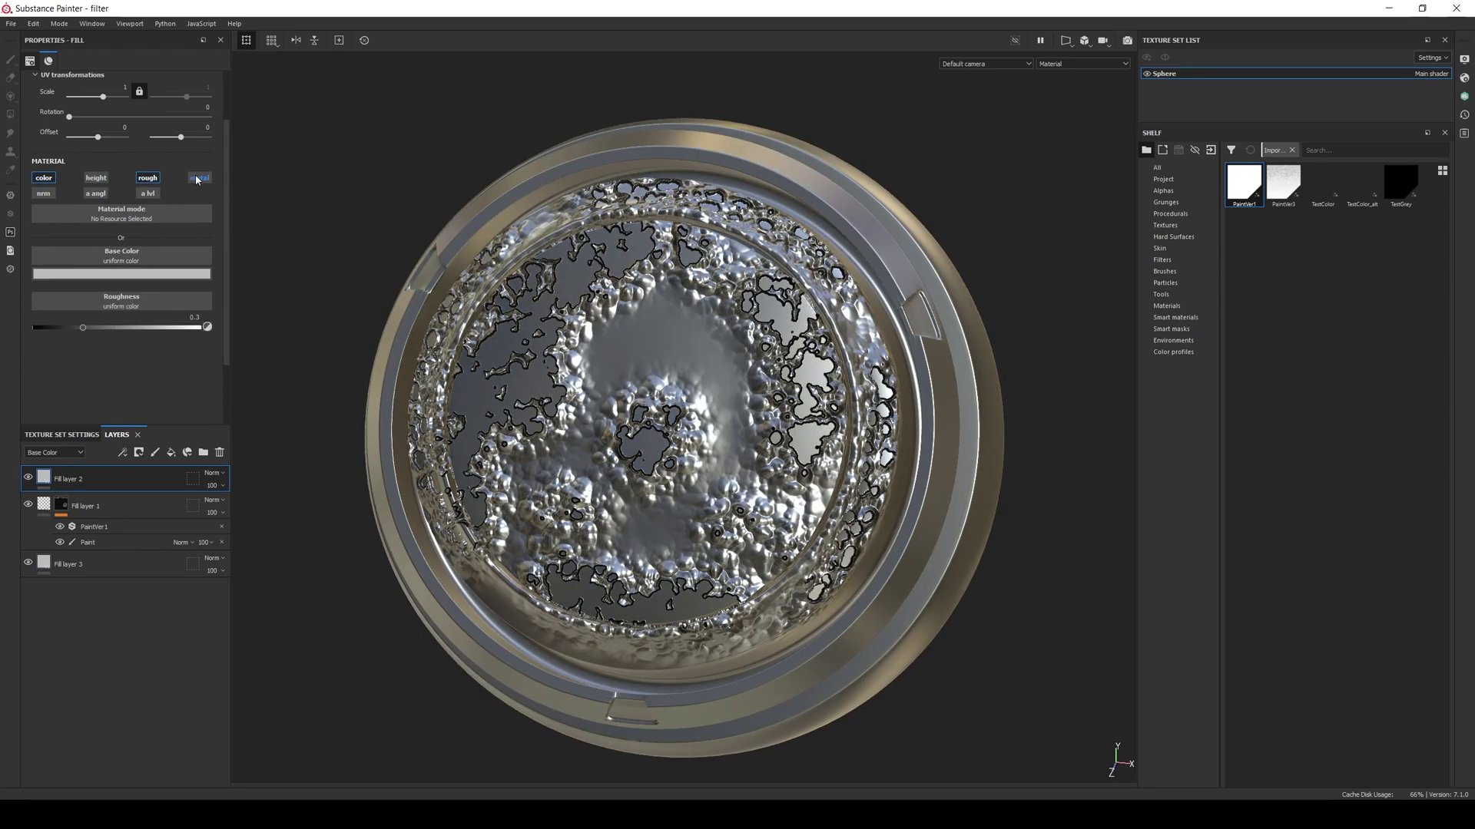
{"action": "left_click", "coordinate": [199, 177]}
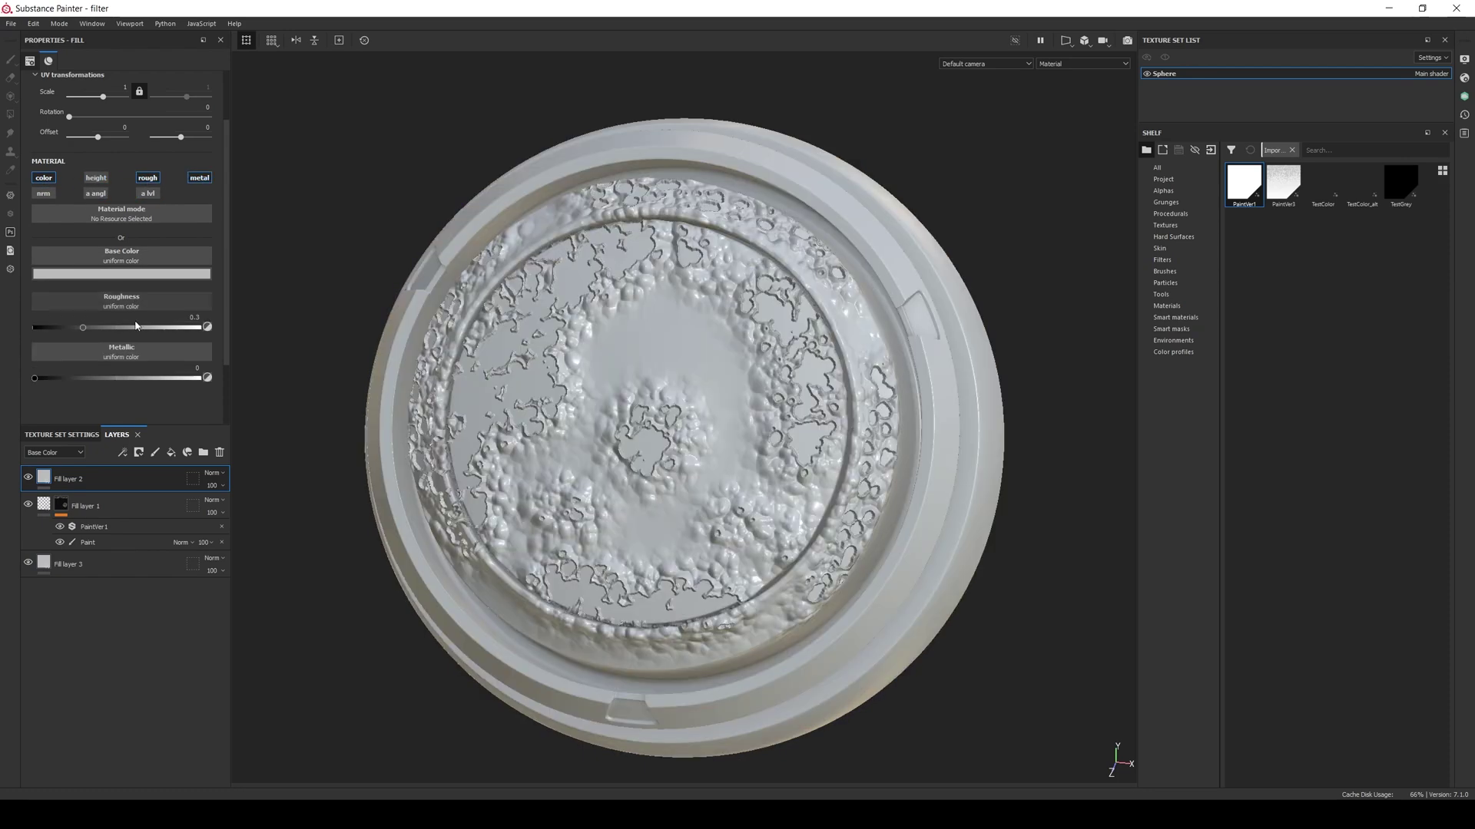
{"action": "left_click", "coordinate": [121, 275]}
{"action": "left_click", "coordinate": [209, 303]}
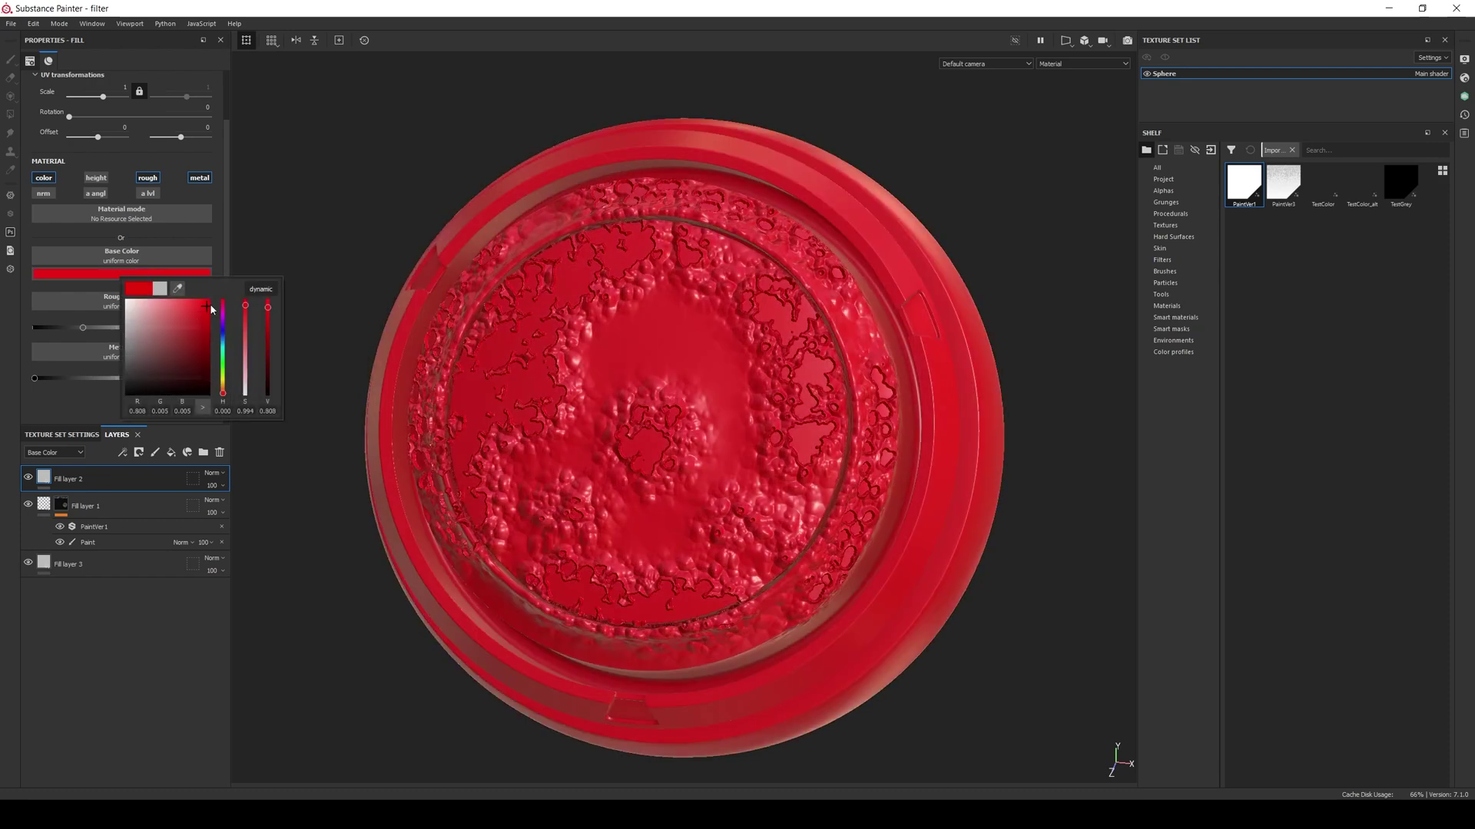
{"action": "left_click", "coordinate": [75, 389]}
{"action": "left_click_drag", "start_coordinate": [61, 329], "coordinate": [59, 328]}
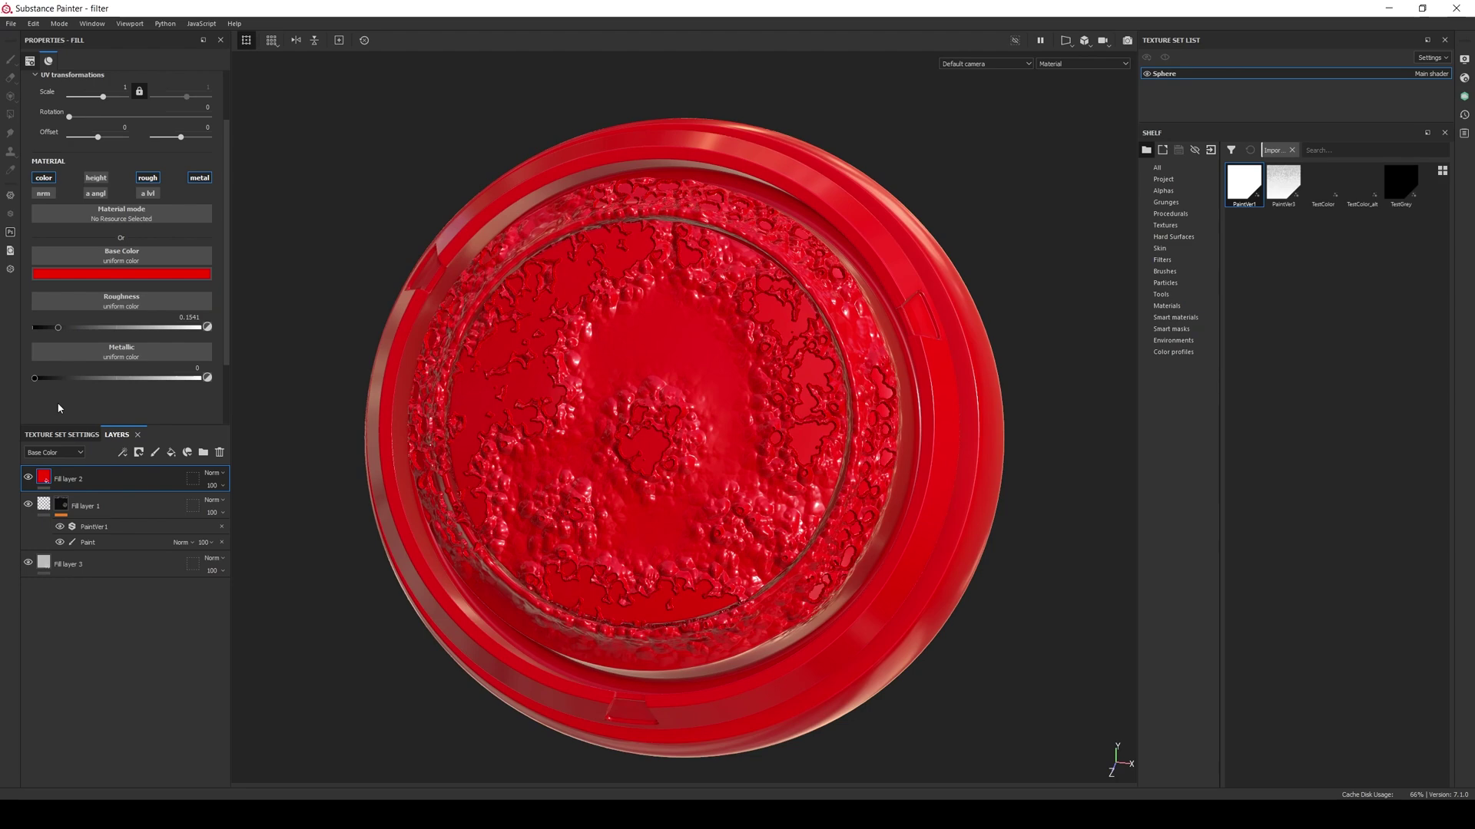
{"action": "left_click", "coordinate": [92, 527]}
- Add an anchor point to Fill layer 1 and a black mask to Fill layer 2
{"action": "left_click", "coordinate": [121, 453]}
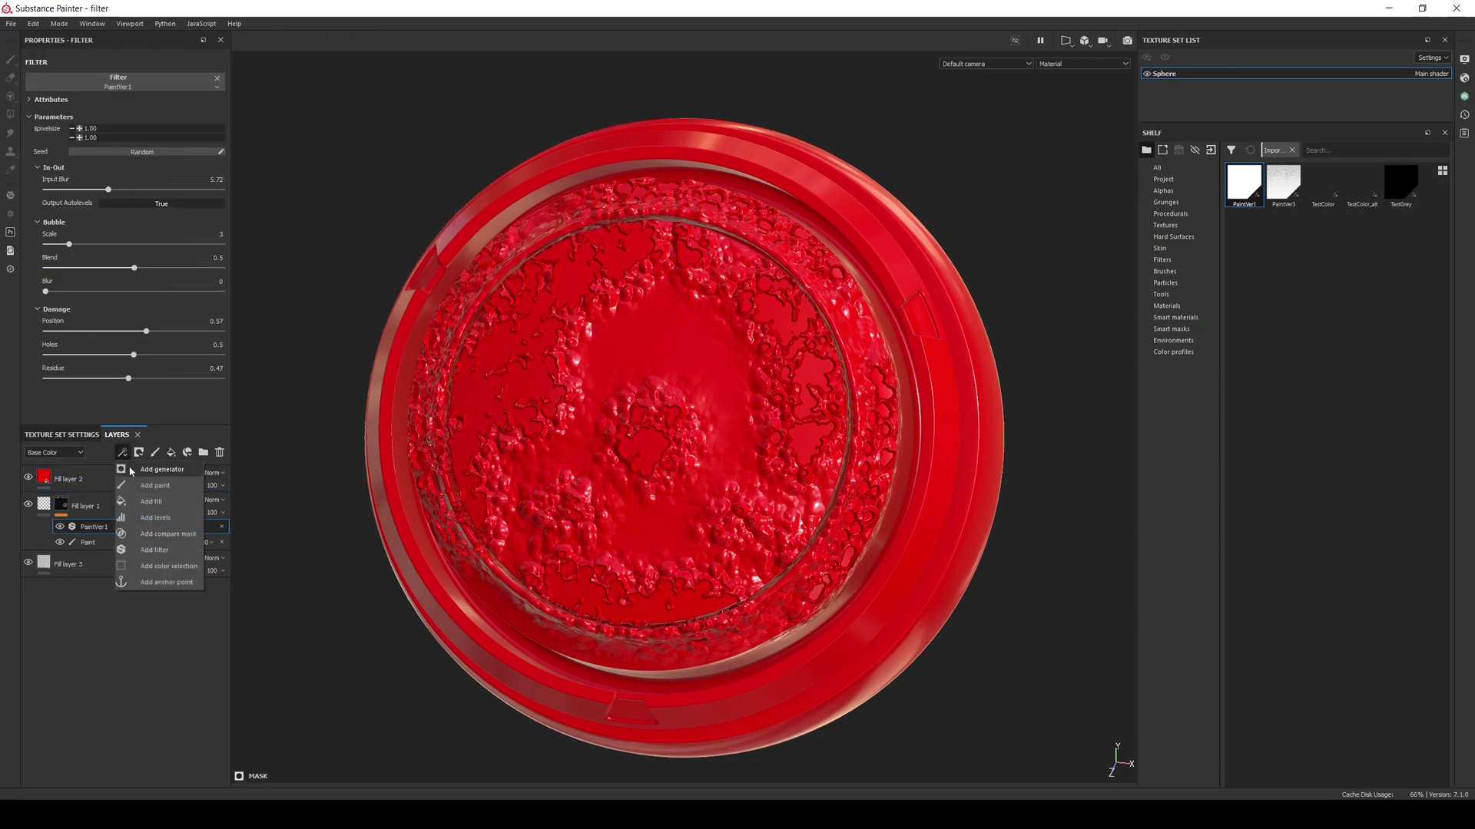
{"action": "left_click", "coordinate": [165, 582]}
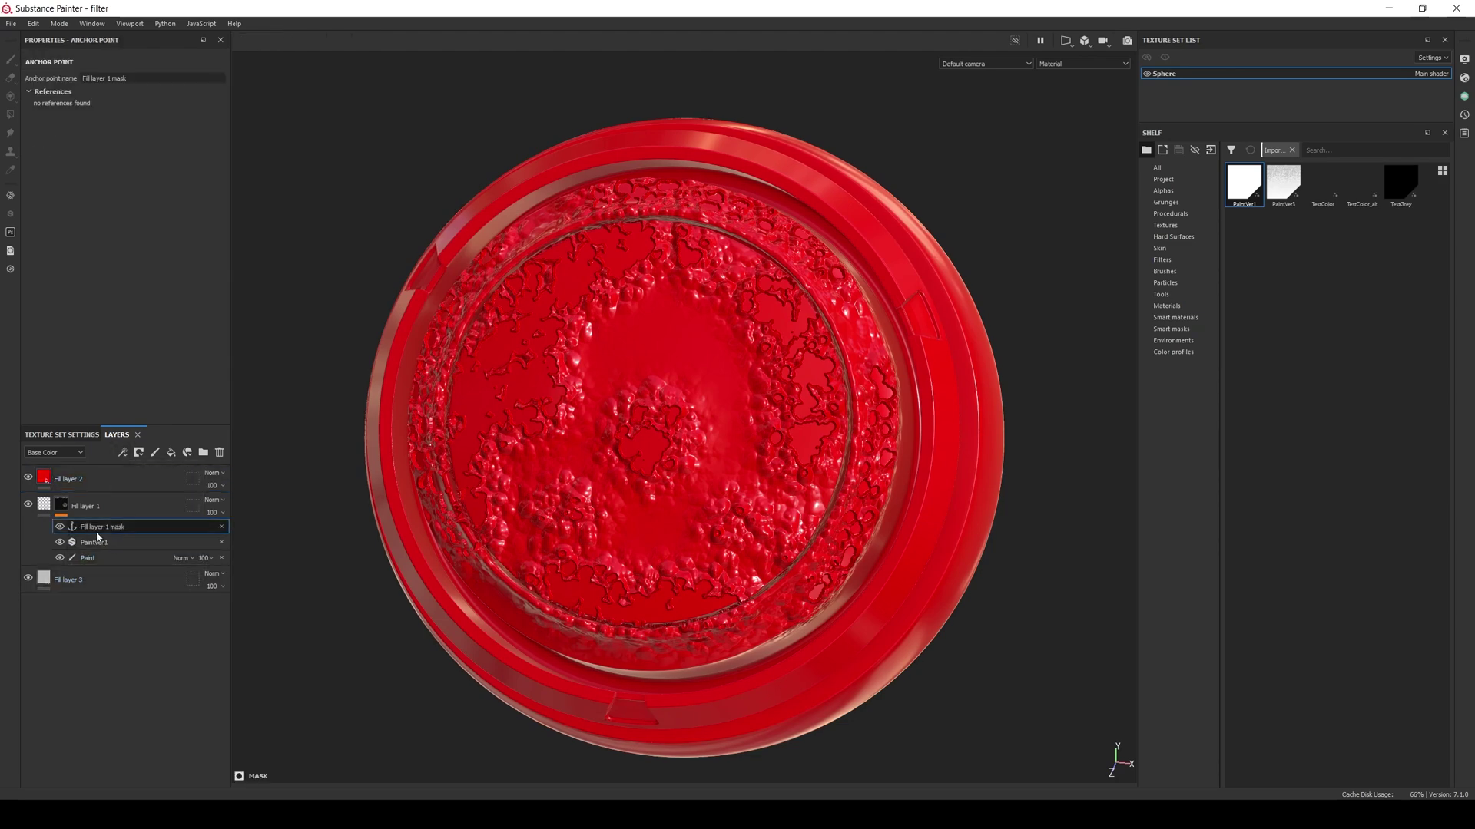
{"action": "left_click", "coordinate": [42, 480]}
{"action": "right_click", "coordinate": [42, 481]}
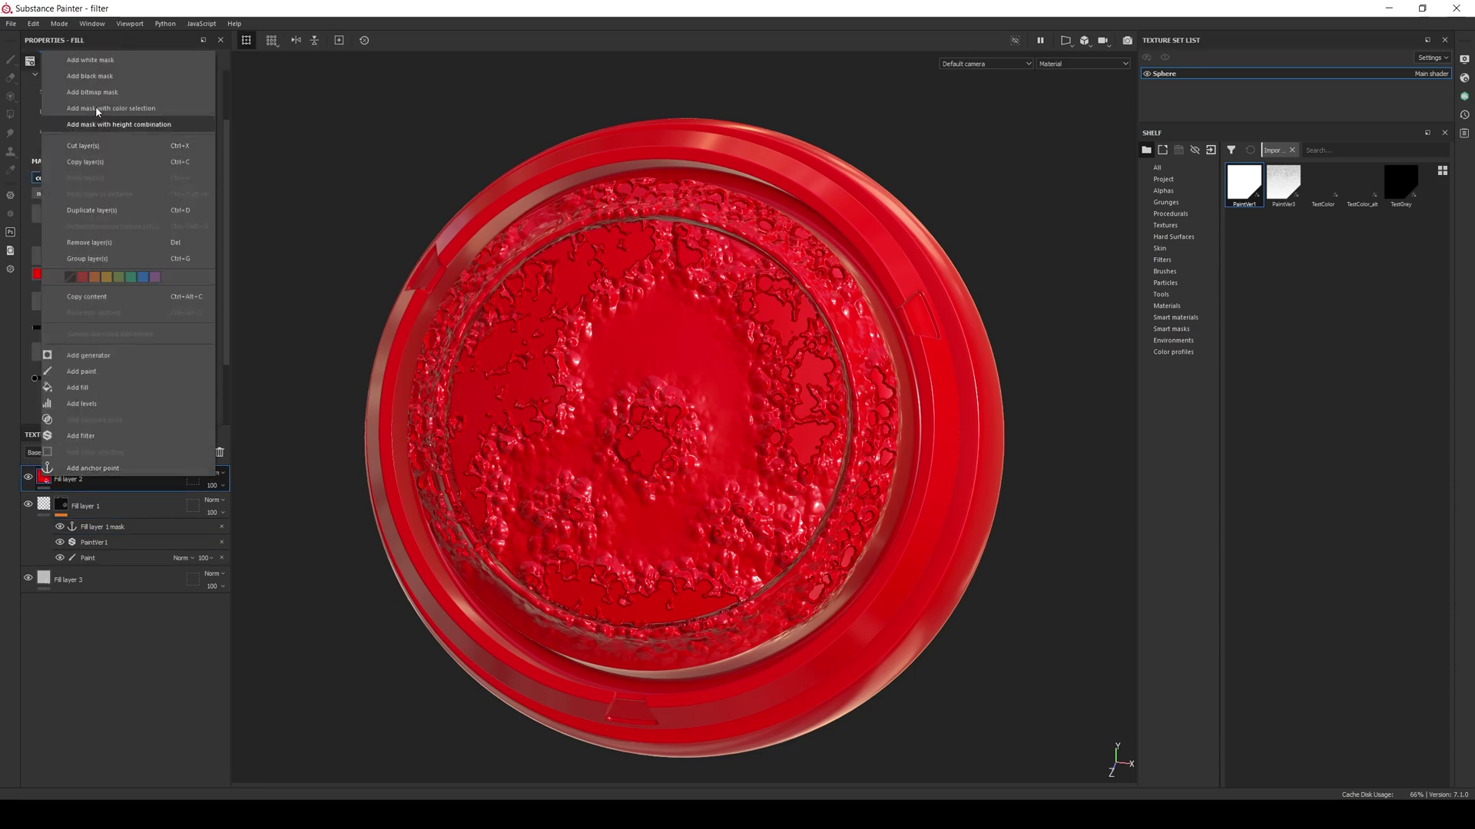
{"action": "left_click", "coordinate": [94, 77]}
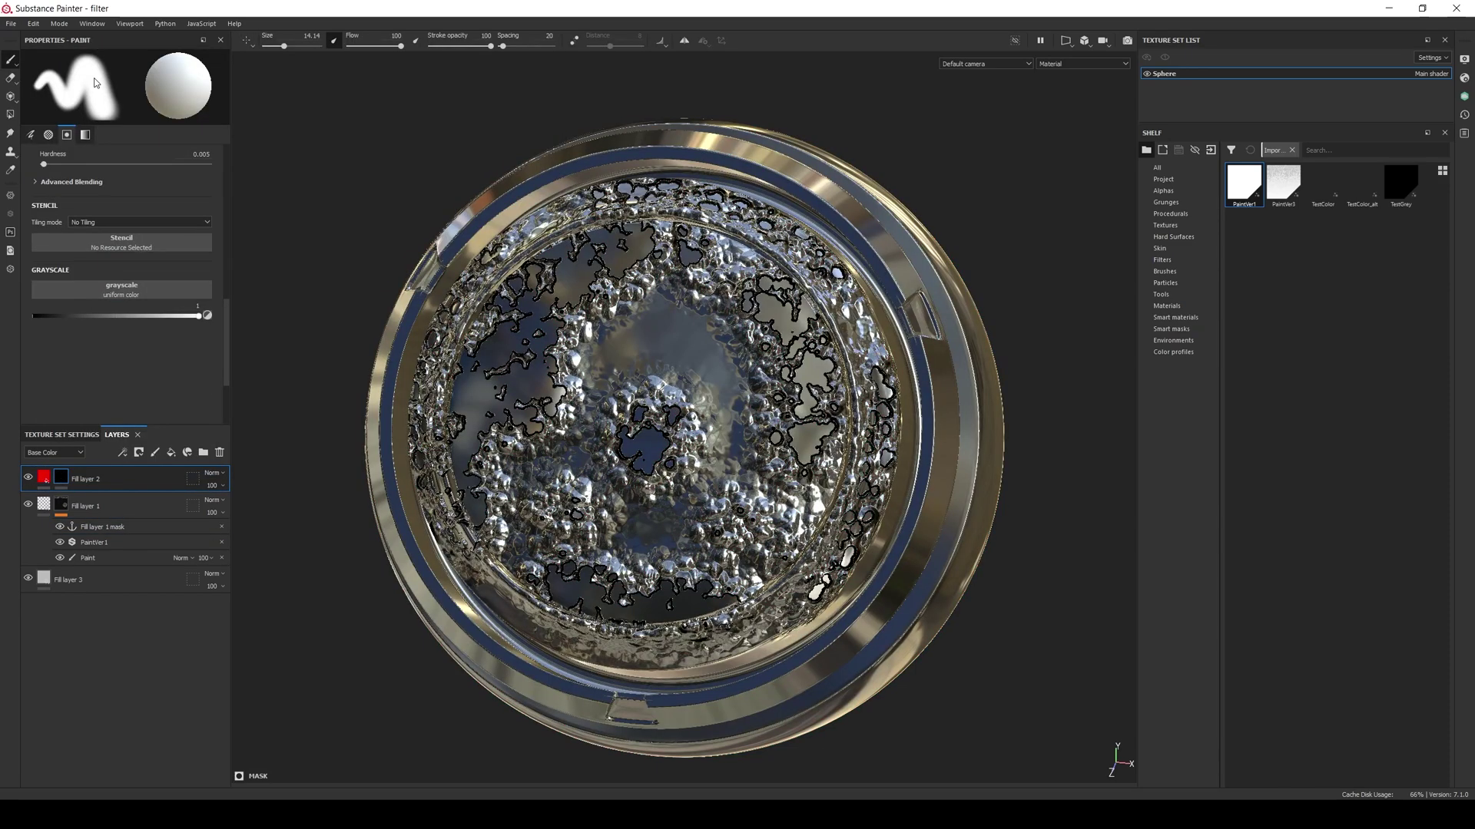
- Fill the red layer's mask from Fill layer 1's anchor and push Levels so metal shows through the holes
{"action": "right_click", "coordinate": [66, 477]}
{"action": "left_click", "coordinate": [82, 465]}
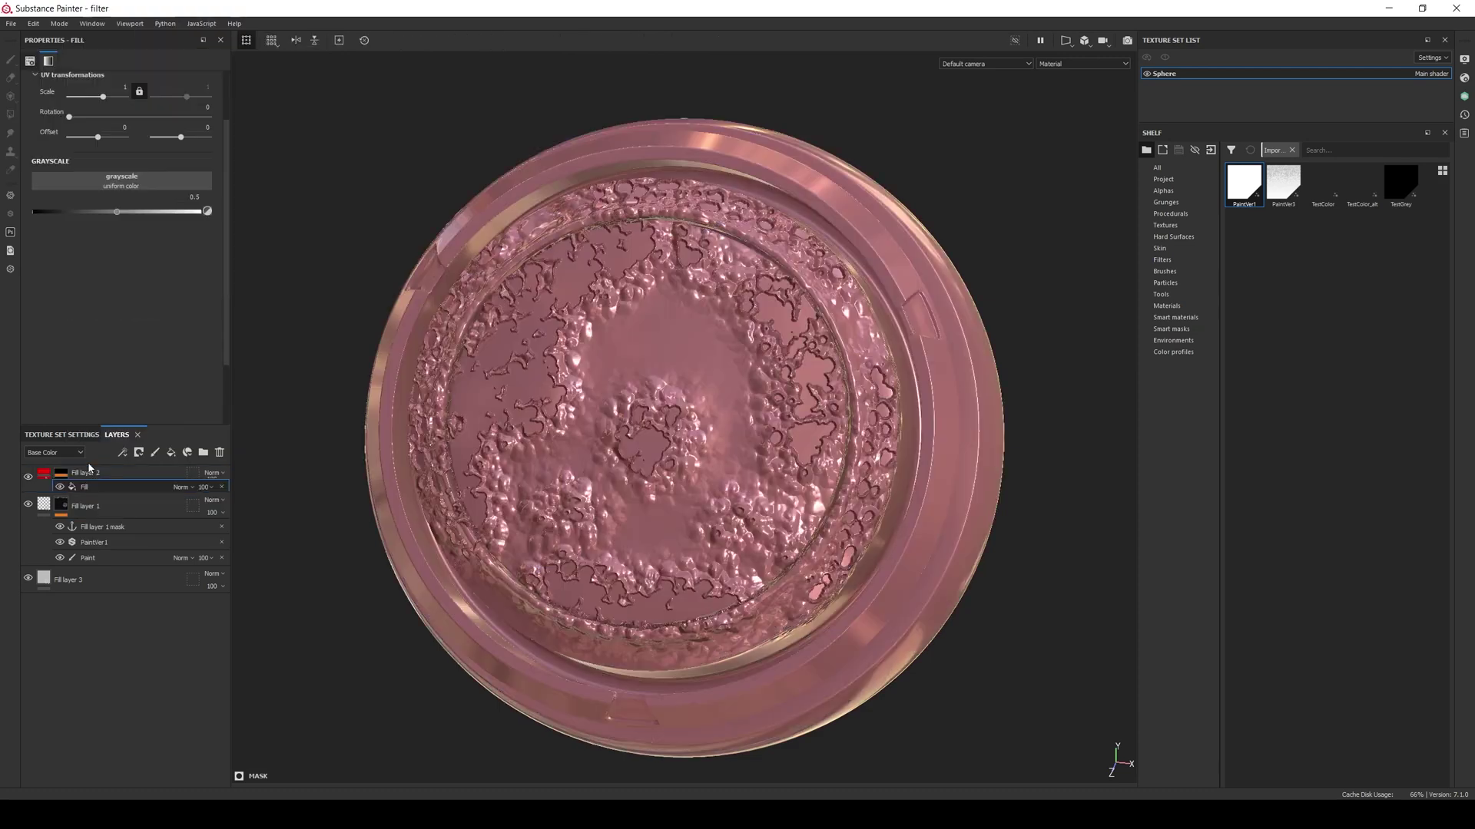
{"action": "left_click", "coordinate": [153, 181]}
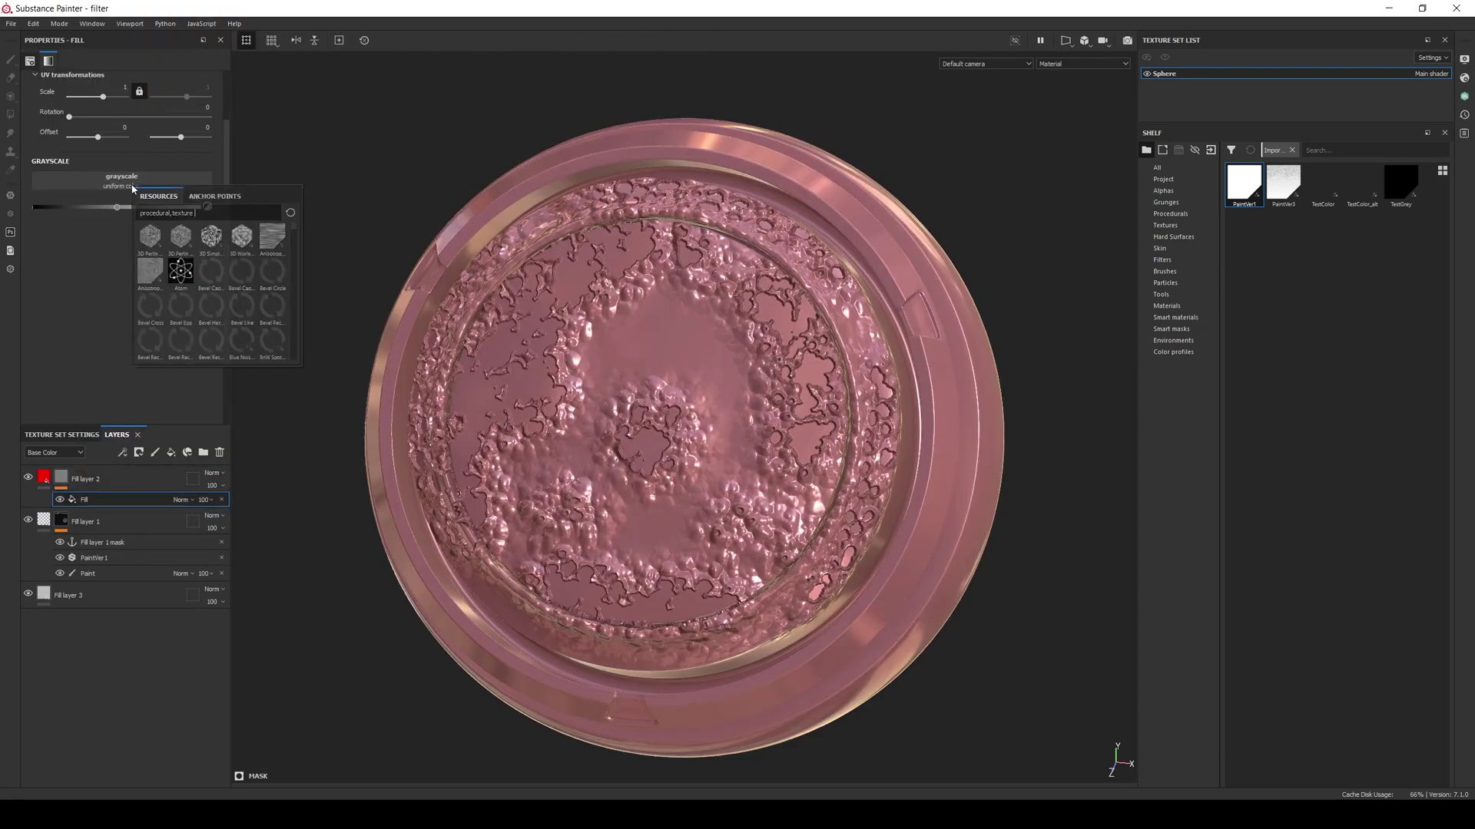
{"action": "left_click", "coordinate": [198, 197]}
{"action": "left_click", "coordinate": [195, 211]}
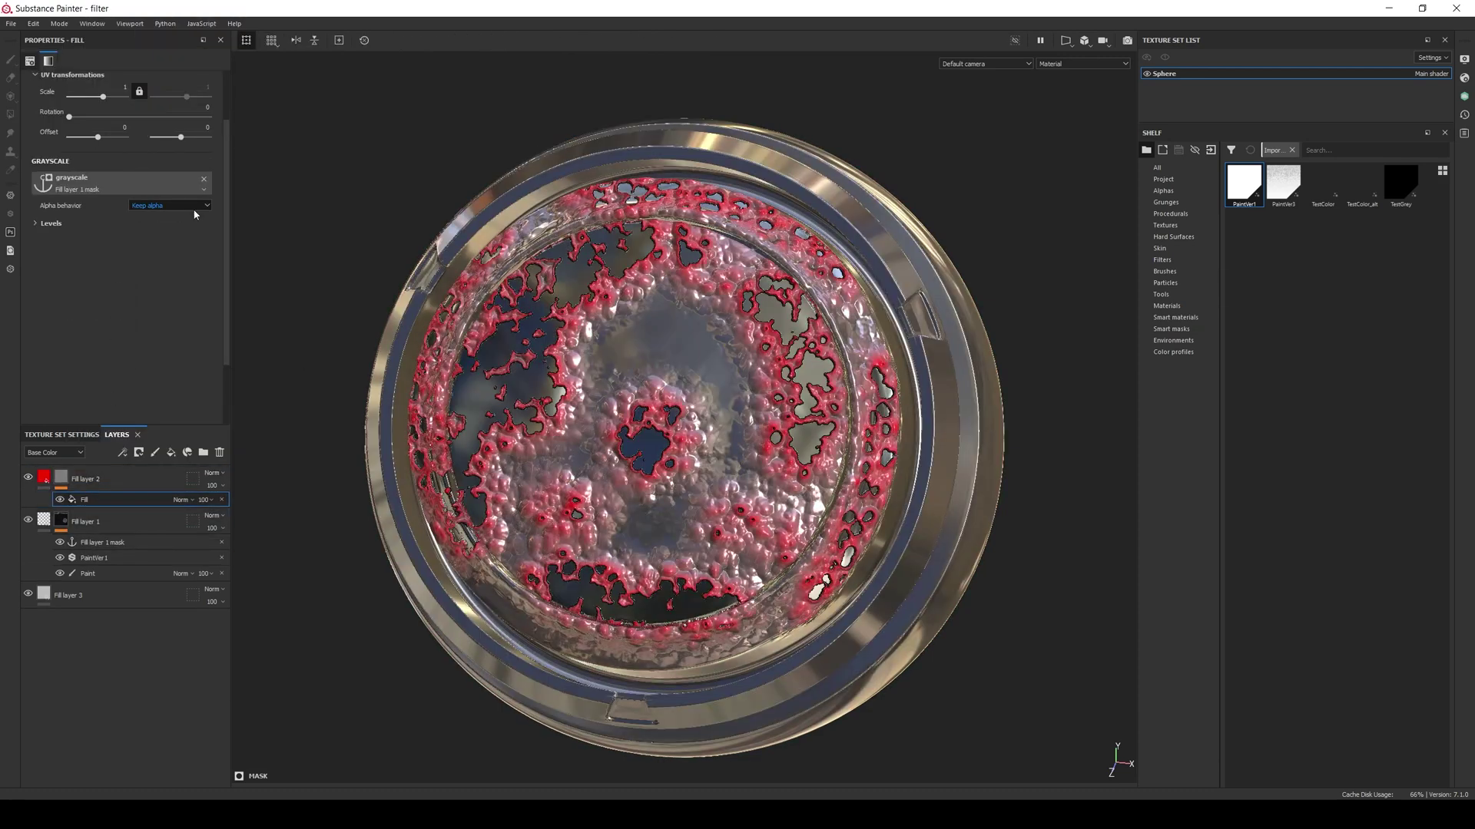
{"action": "left_click", "coordinate": [47, 223]}
{"action": "left_click_drag", "start_coordinate": [208, 253], "coordinate": [50, 259]}
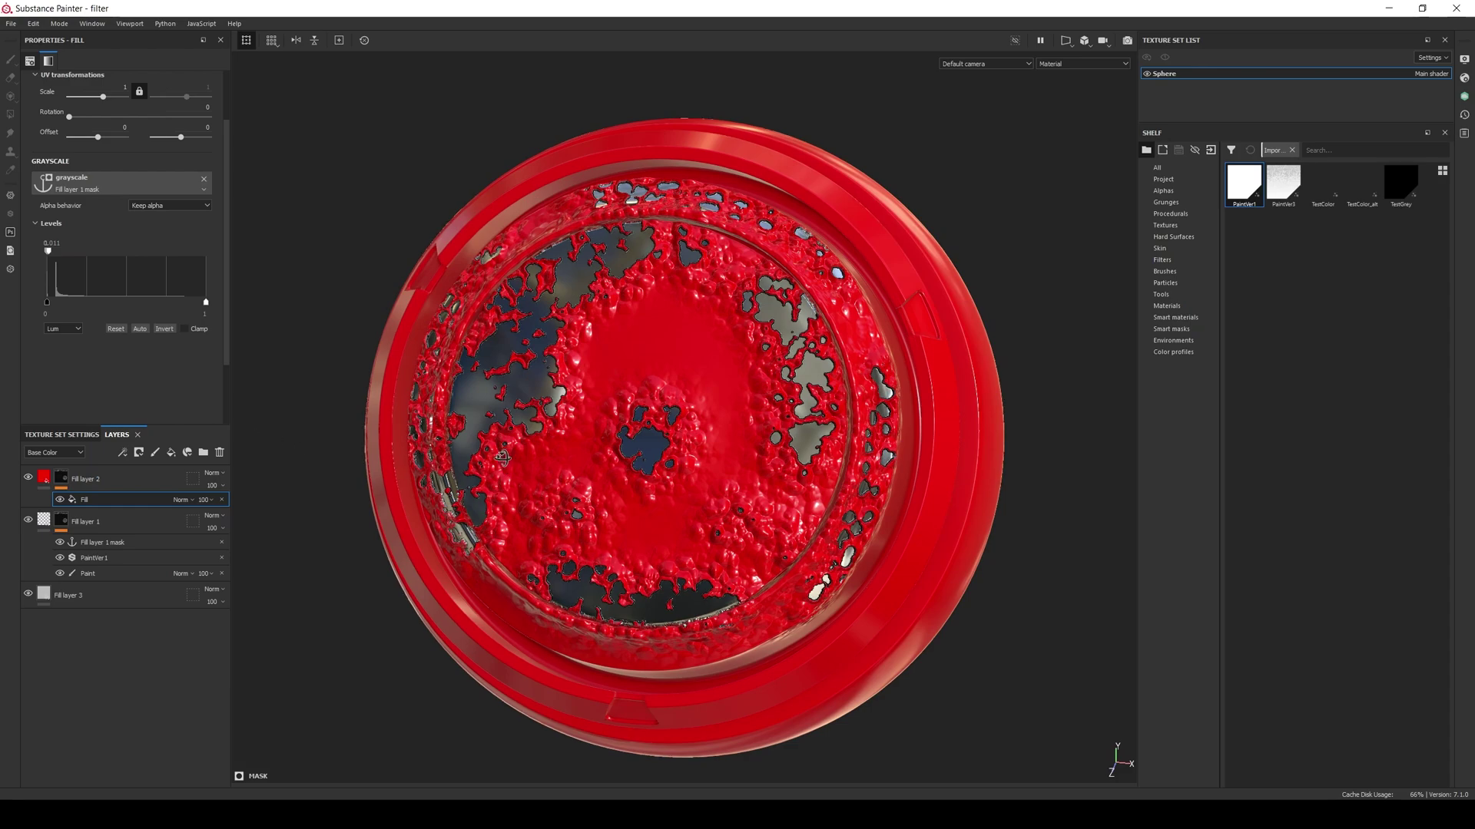
{"action": "left_click_drag", "start_coordinate": [504, 465], "coordinate": [806, 564], "text": "alt"}
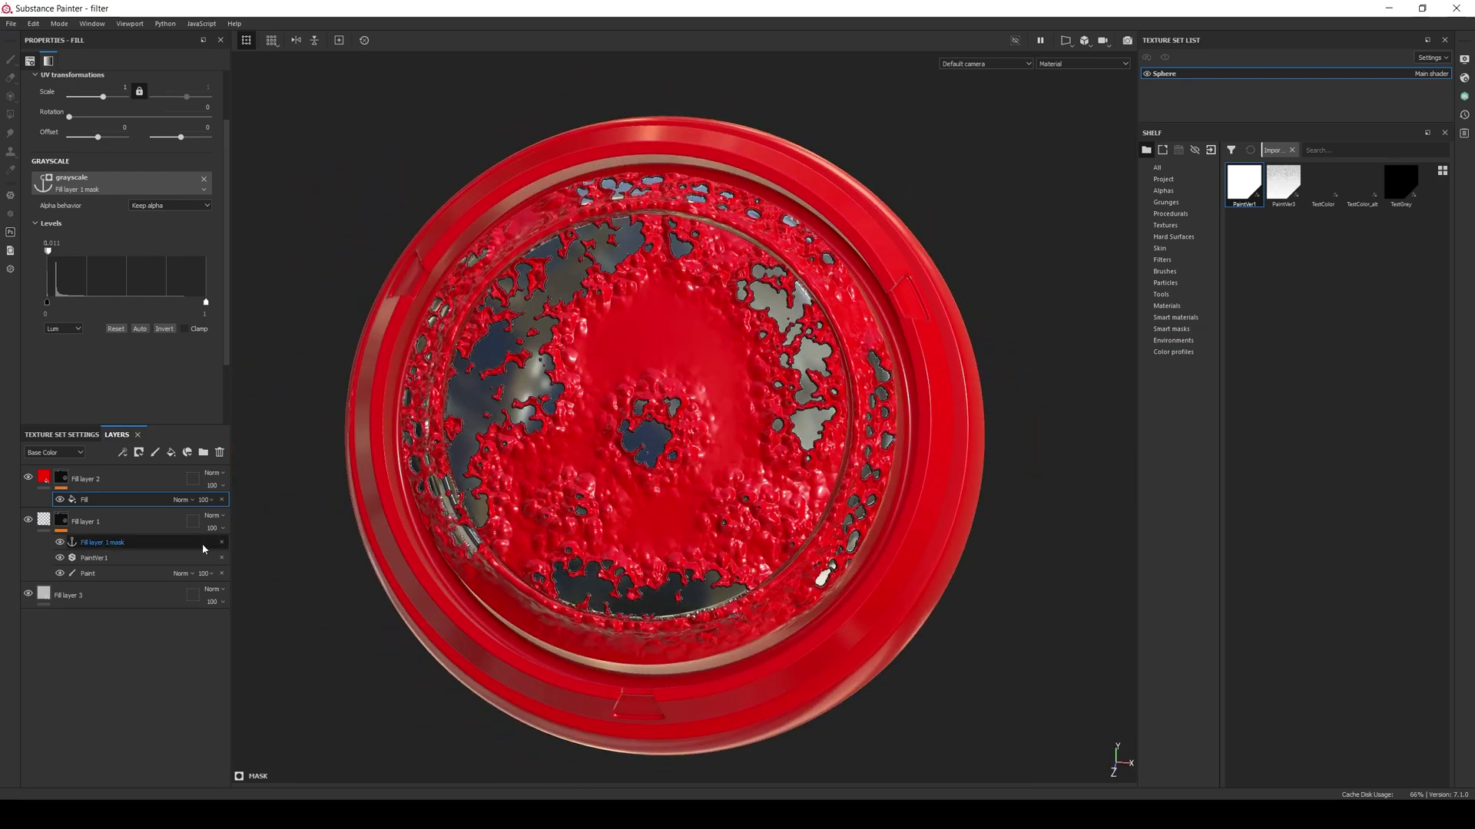
- Select Fill layer 1's Paint effect and brush new damage holes along the sphere's lower band
{"action": "left_click", "coordinate": [96, 573]}
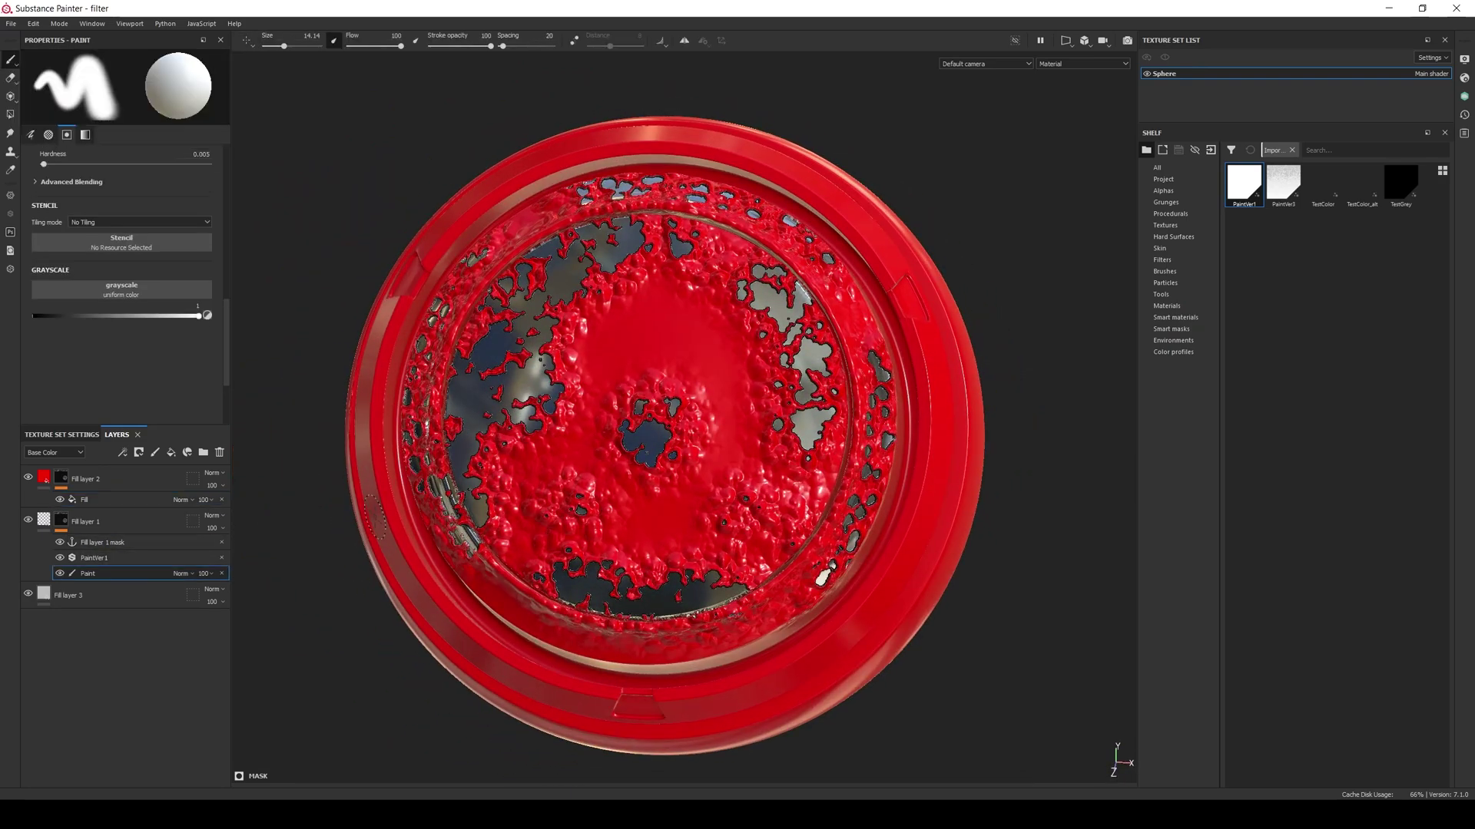
{"action": "mouse_move", "coordinate": [489, 574]}
{"action": "left_mouse_down", "text": "alt"}
{"action": "mouse_move", "coordinate": [598, 488]}
{"action": "mouse_move", "coordinate": [552, 473]}
{"action": "mouse_move", "coordinate": [603, 521]}
{"action": "mouse_move", "coordinate": [817, 446]}
{"action": "left_mouse_up", "text": "alt"}
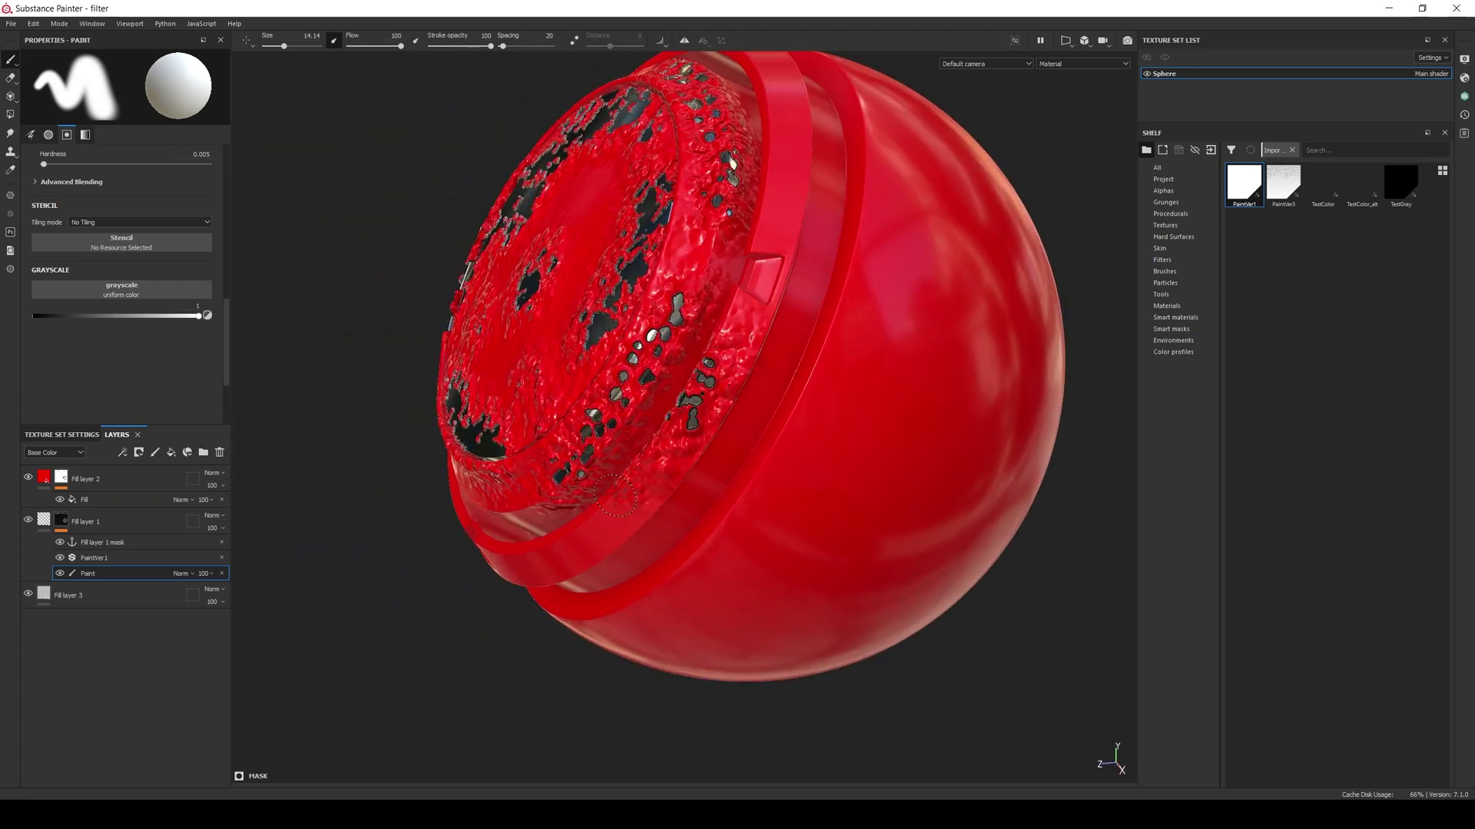
{"action": "left_click_drag", "start_coordinate": [625, 488], "coordinate": [762, 470], "text": "alt"}
{"action": "mouse_move", "coordinate": [615, 537]}
{"action": "left_mouse_down"}
{"action": "mouse_move", "coordinate": [430, 603]}
{"action": "mouse_move", "coordinate": [539, 577]}
{"action": "left_mouse_up"}
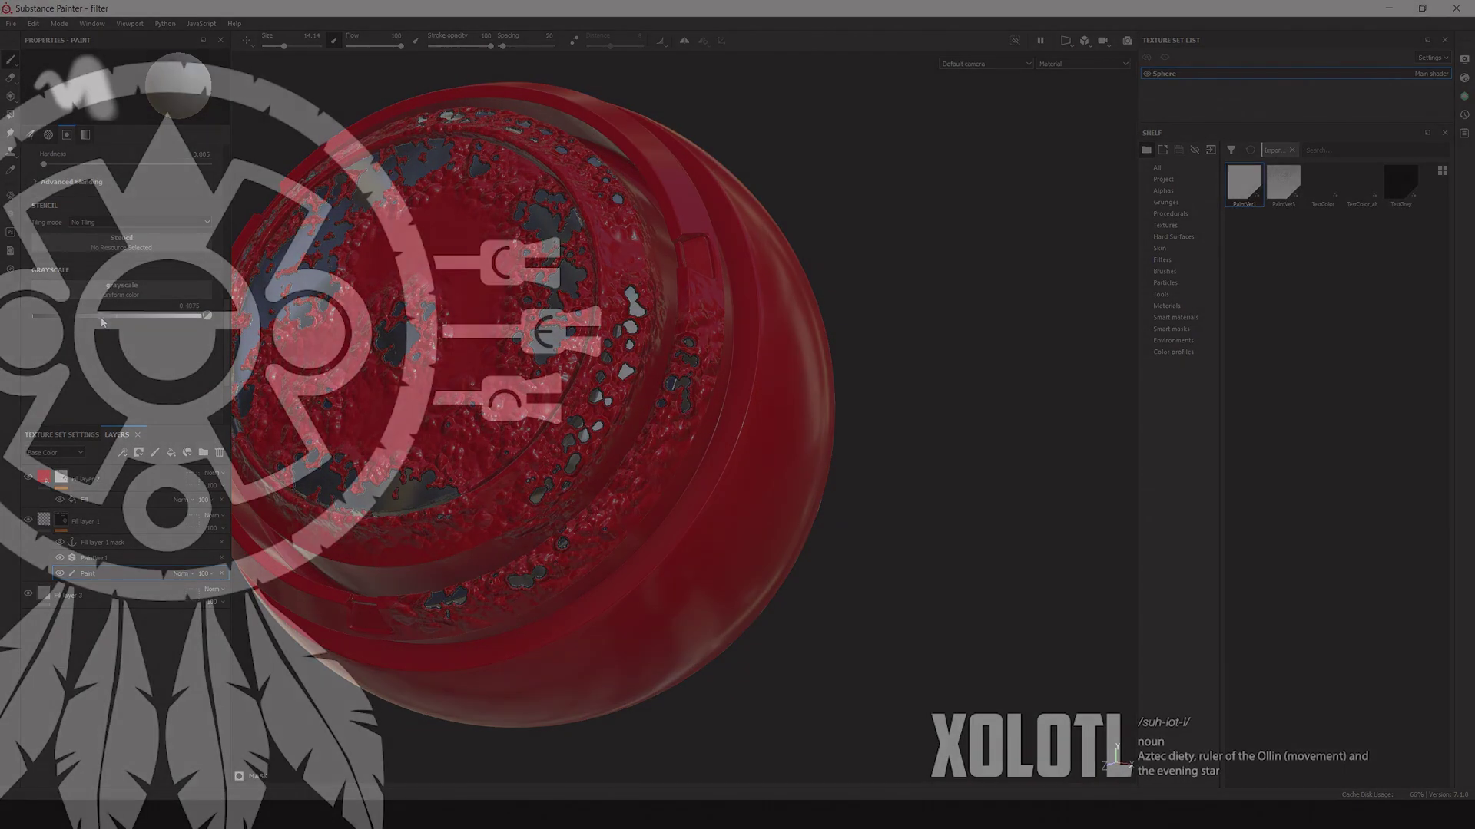